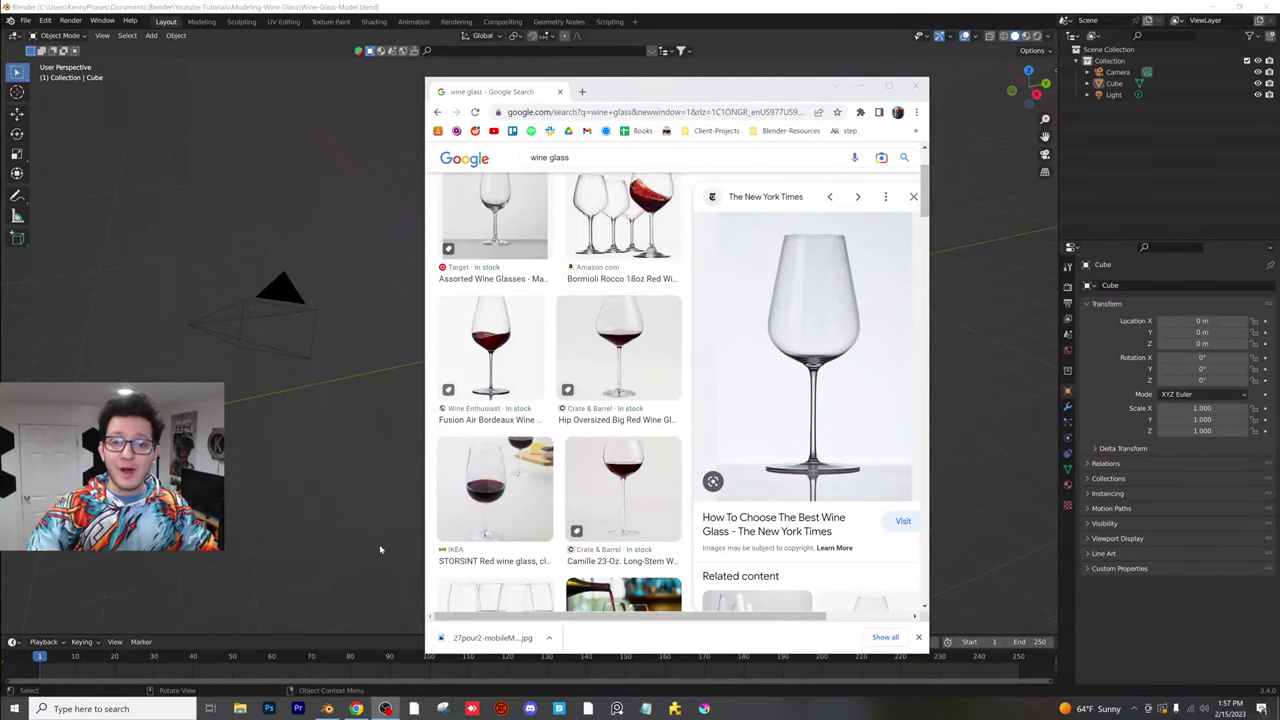
# - Minimise the browser with the wine glass references and delete the default cube and light from the Blender scene
pyautogui.moveTo(642, 90); pyautogui.dragTo(606, 82)
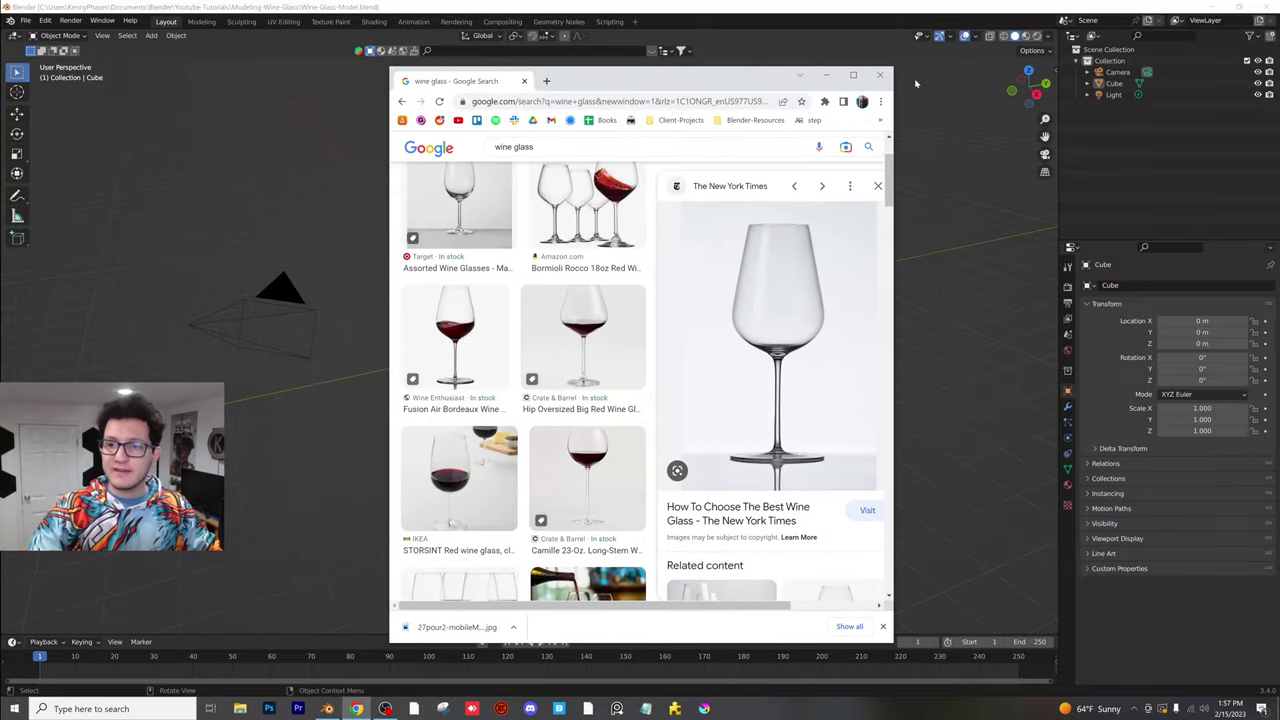
pyautogui.click(826, 75)
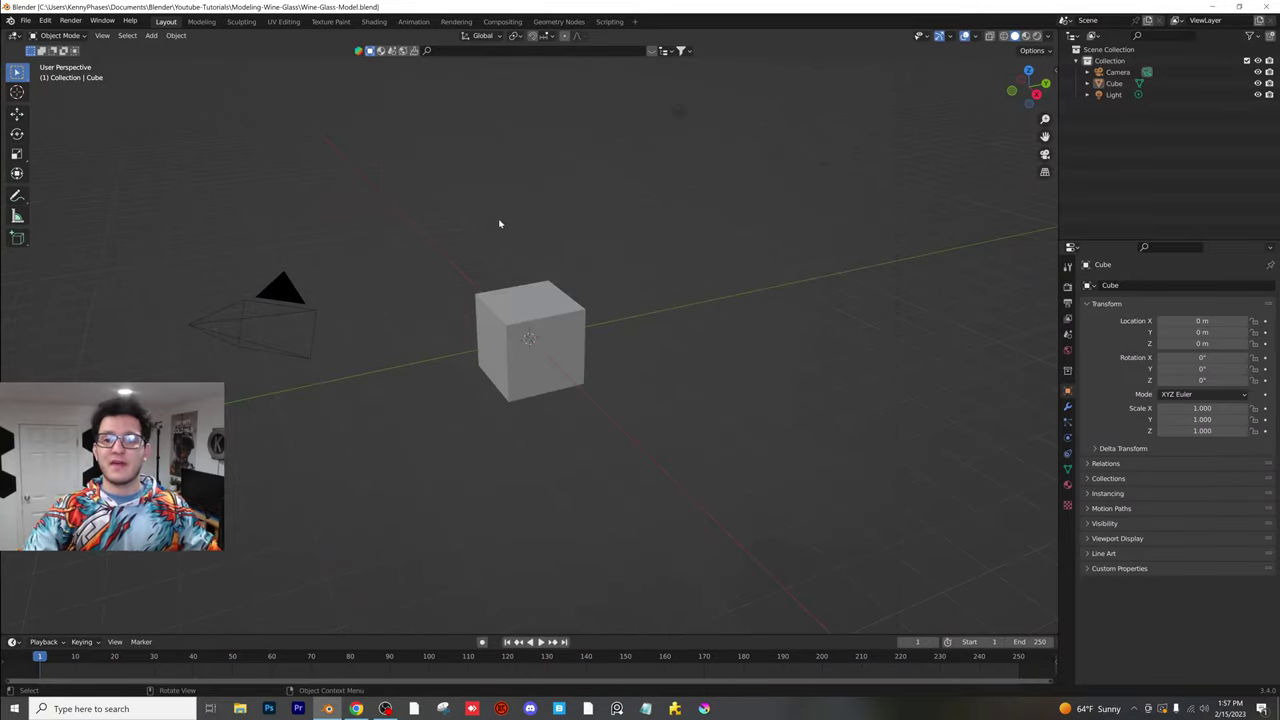
pyautogui.scroll(-2, 552, 292)
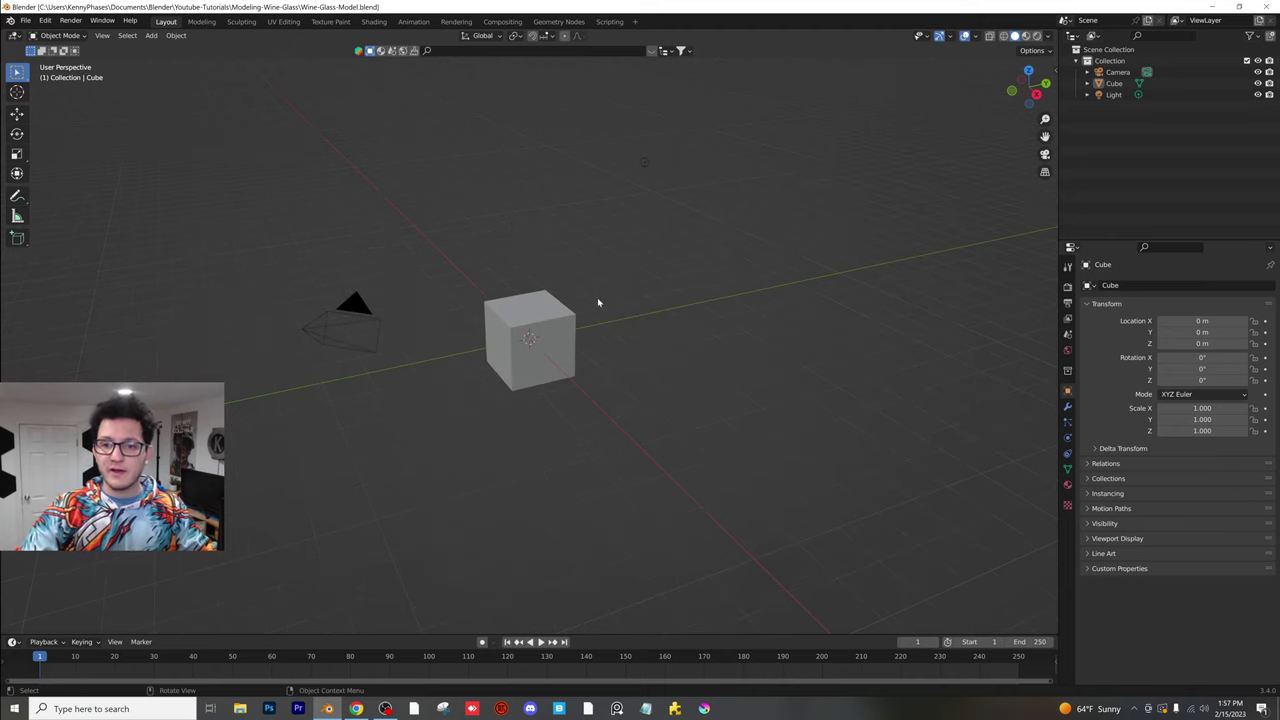
pyautogui.click(544, 328)
pyautogui.press('Delete')
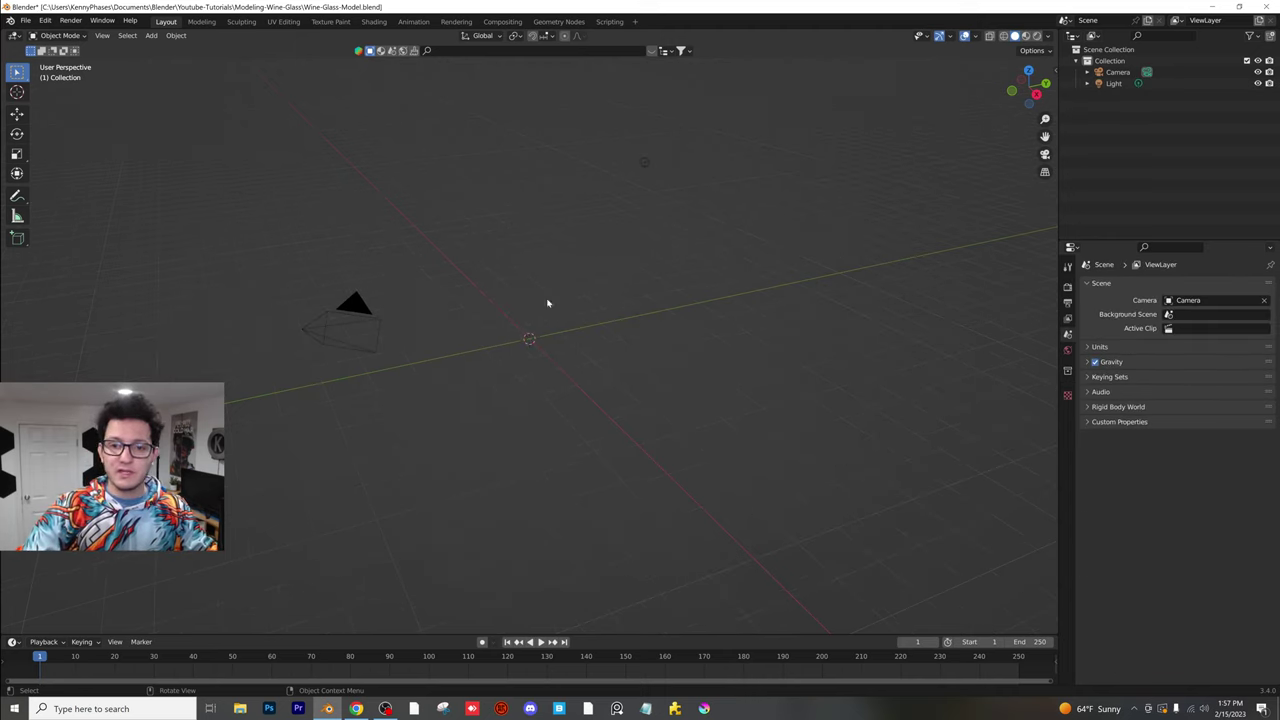
pyautogui.click(646, 162)
pyautogui.press('Delete')
# - Import the wine glass picture 27pour2-mobileMasterAt3x from the Downloads folder as an image plane
pyautogui.click(151, 35)
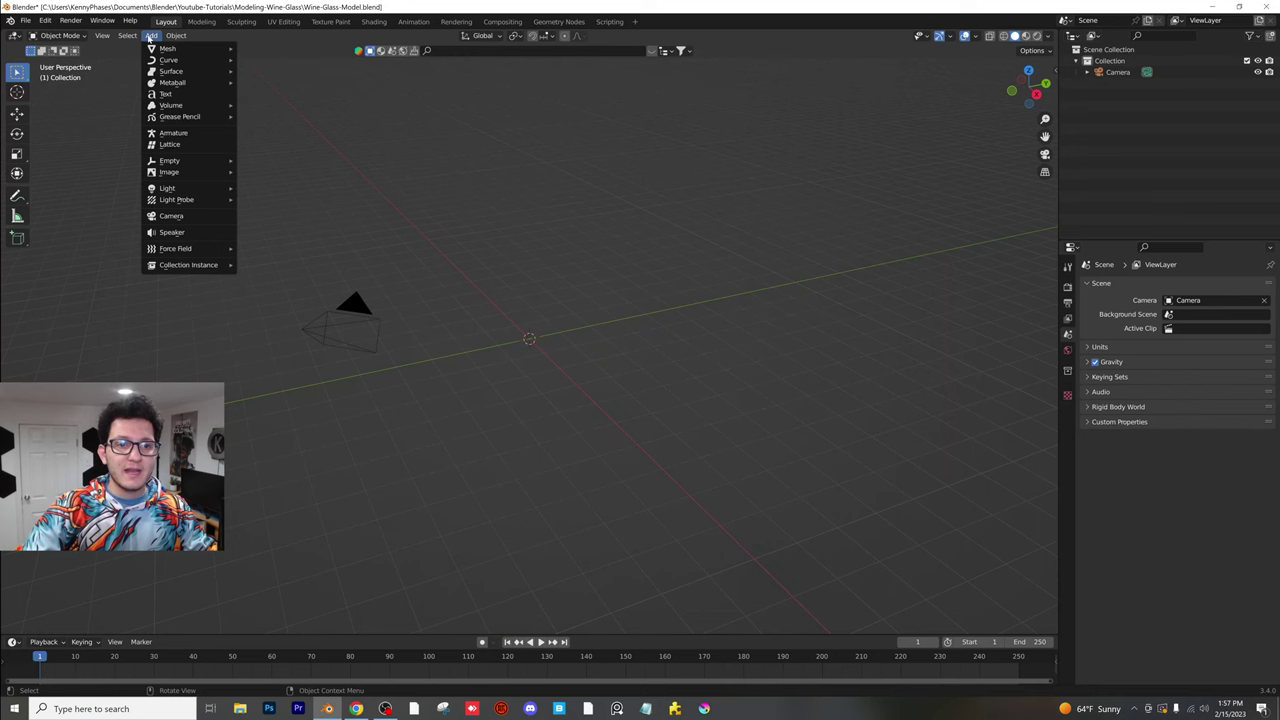
pyautogui.moveTo(193, 176)
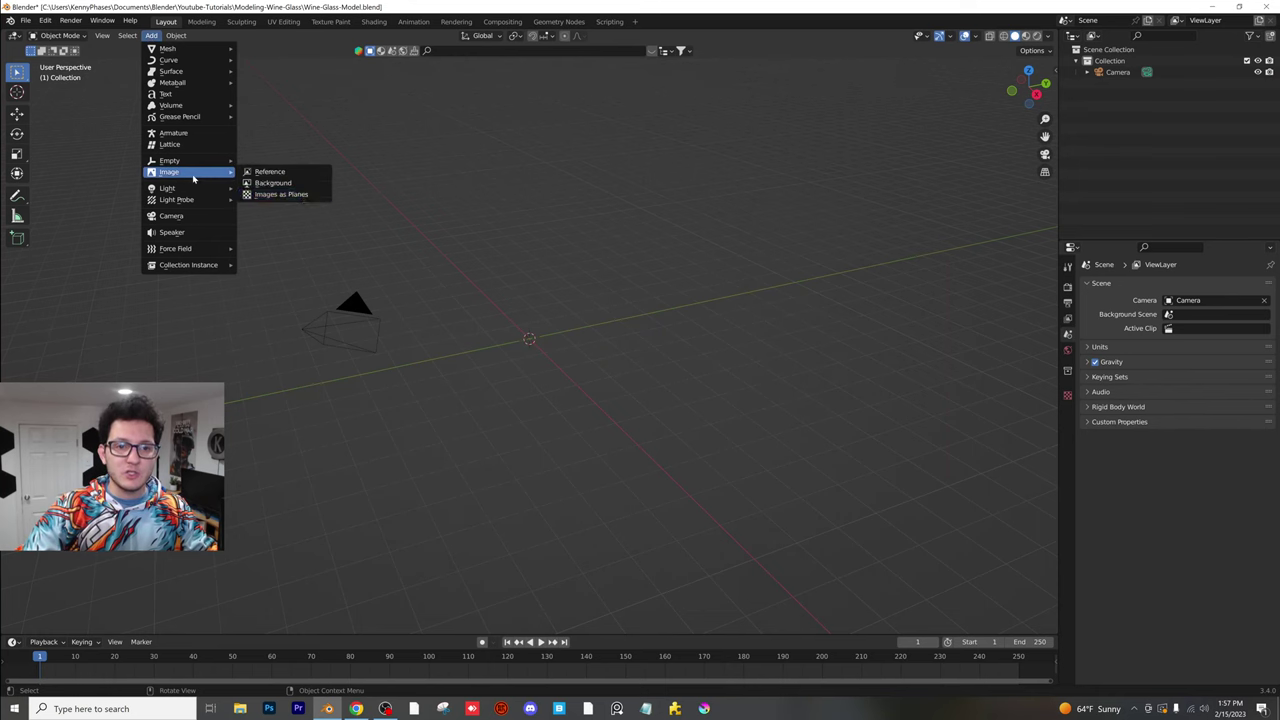
pyautogui.click(291, 195)
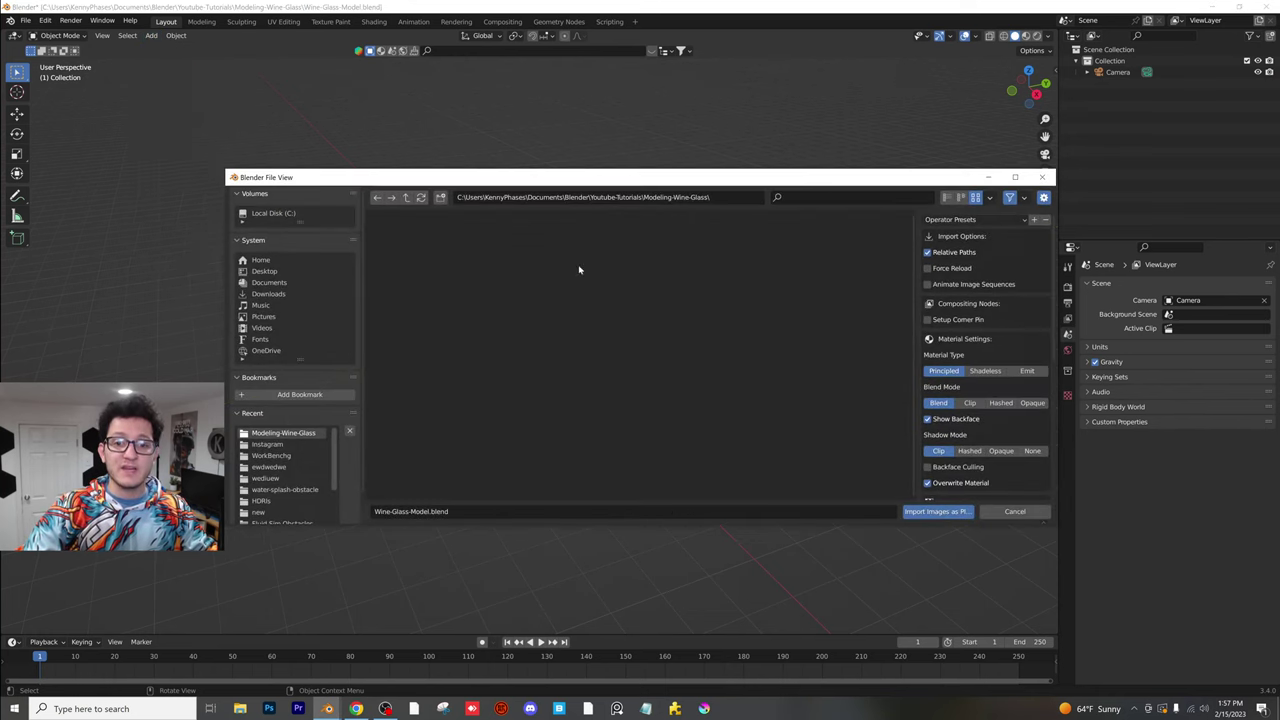
pyautogui.click(268, 294)
pyautogui.doubleClick(535, 318)
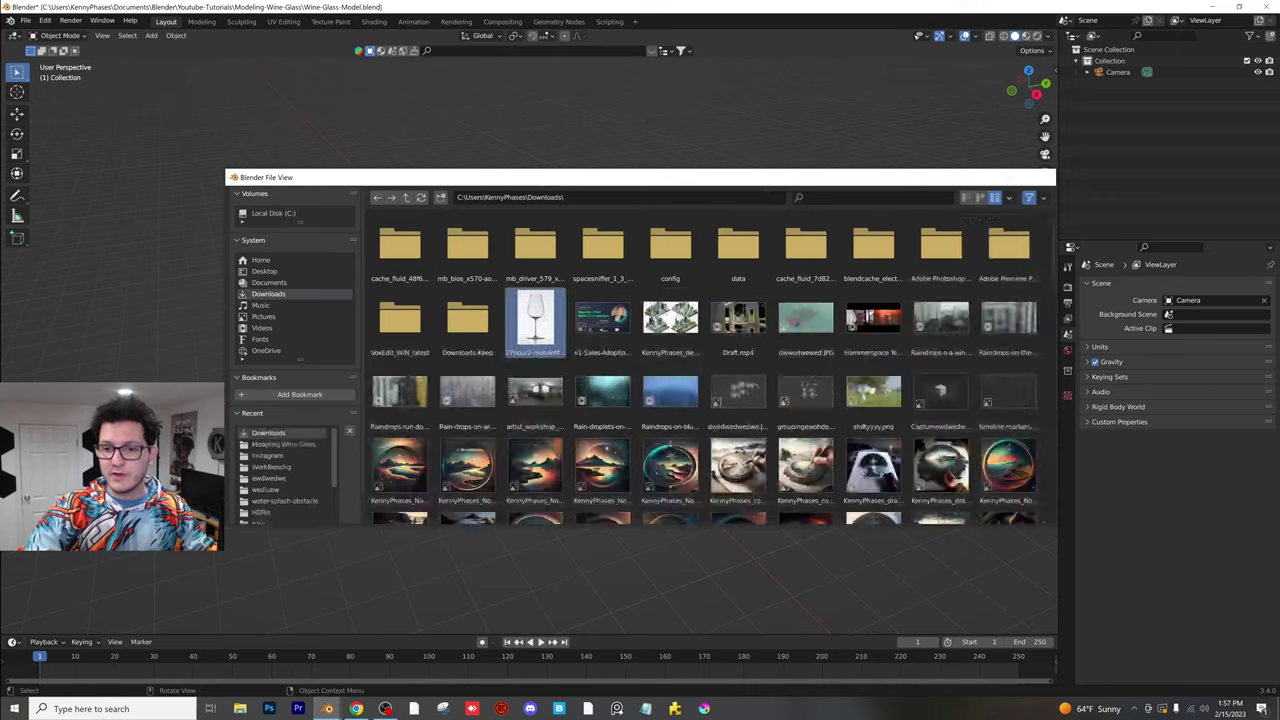
# - Show the scene in material preview shading and scale the image plane by a factor of 10
pyautogui.moveTo(594, 303)
pyautogui.mouseDown(button='middle')
pyautogui.moveTo(537, 300)
pyautogui.moveTo(512, 272)
pyautogui.mouseUp(button='middle')
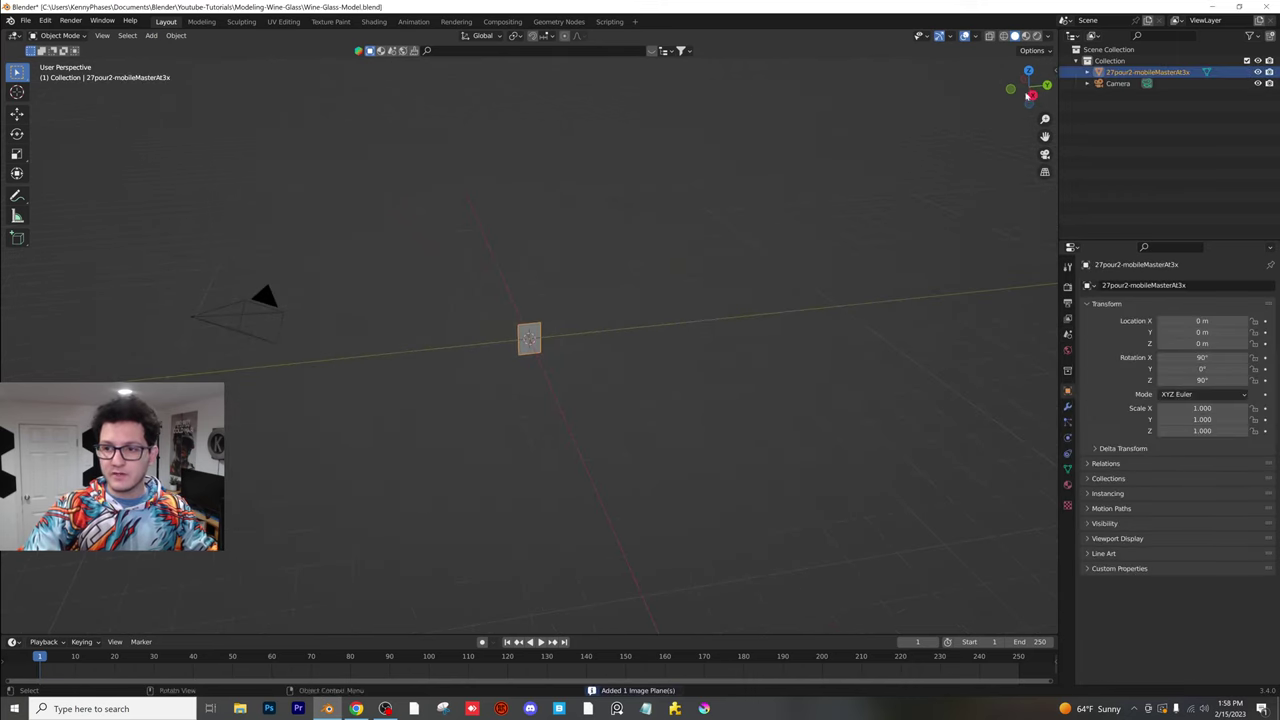
pyautogui.click(1025, 36)
pyautogui.scroll(1, 562, 327)
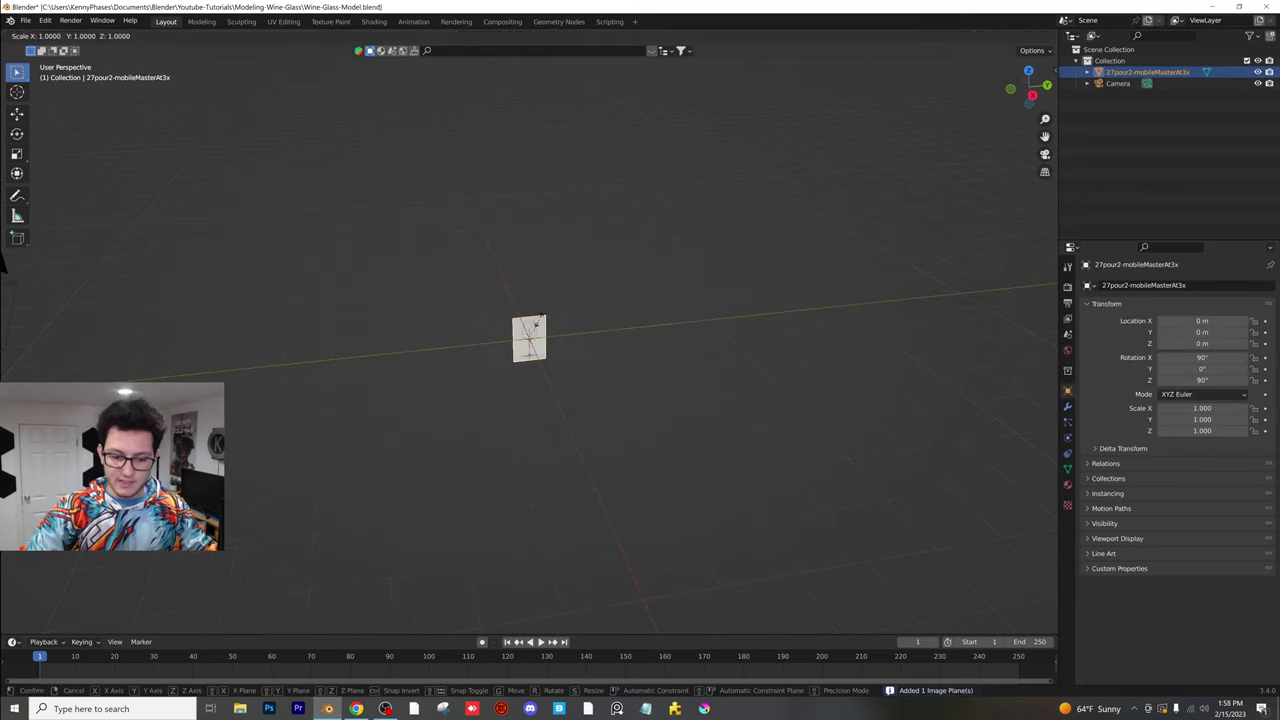
pyautogui.write('s10')
pyautogui.press('Return')
# - Move the wine glass image plane back along the X axis, away from the world origin
pyautogui.scroll(-3, 497, 291)
pyautogui.moveTo(497, 291); pyautogui.dragTo(630, 261, button='middle')
pyautogui.press('g')
pyautogui.press('x')
pyautogui.click(611, 352)
# - Hide the camera in the viewport
pyautogui.click(512, 338)
pyautogui.scroll(3, 630, 261)
pyautogui.moveTo(643, 349); pyautogui.dragTo(711, 397, button='middle')
# - Switch to the right orthographic view facing the wine glass reference and save the file
pyautogui.click(1032, 94)
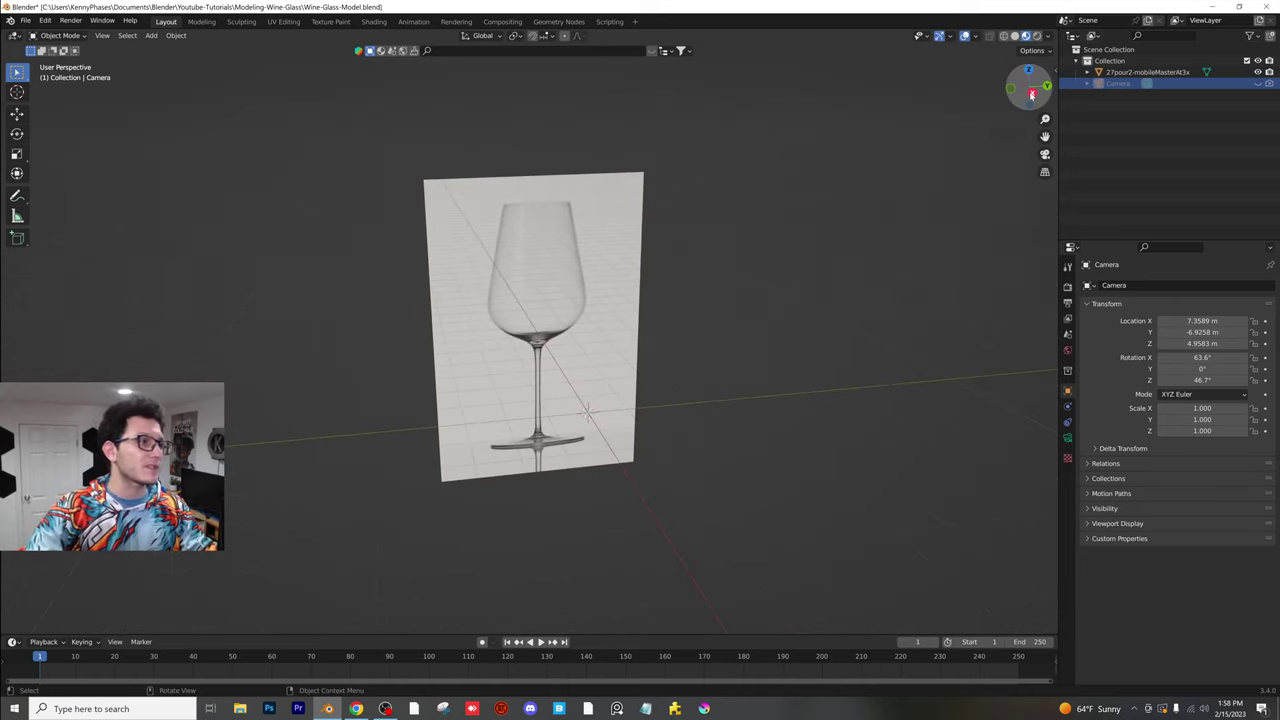
pyautogui.scroll(-1, 715, 415)
pyautogui.scroll(2, 661, 344)
pyautogui.keyDown('shift'); pyautogui.moveTo(661, 344); pyautogui.dragTo(680, 388, button='middle'); pyautogui.keyUp('shift')
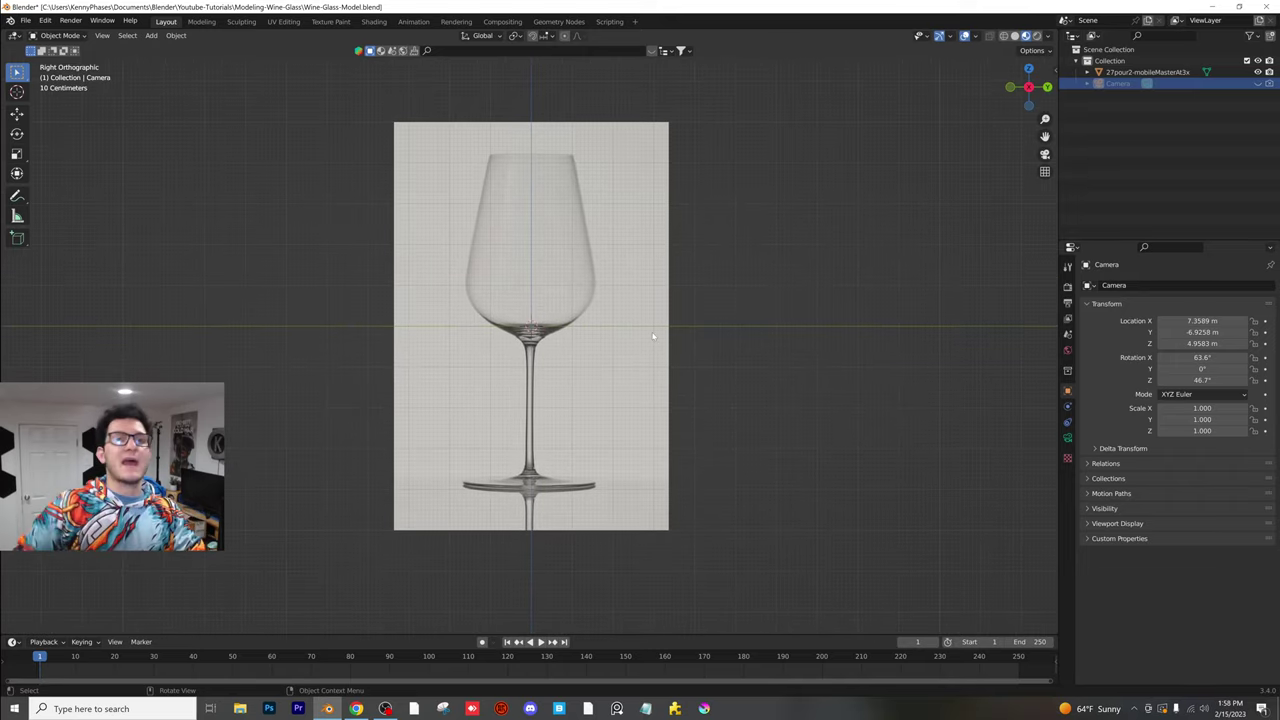
pyautogui.hotkey('ctrl', 's')
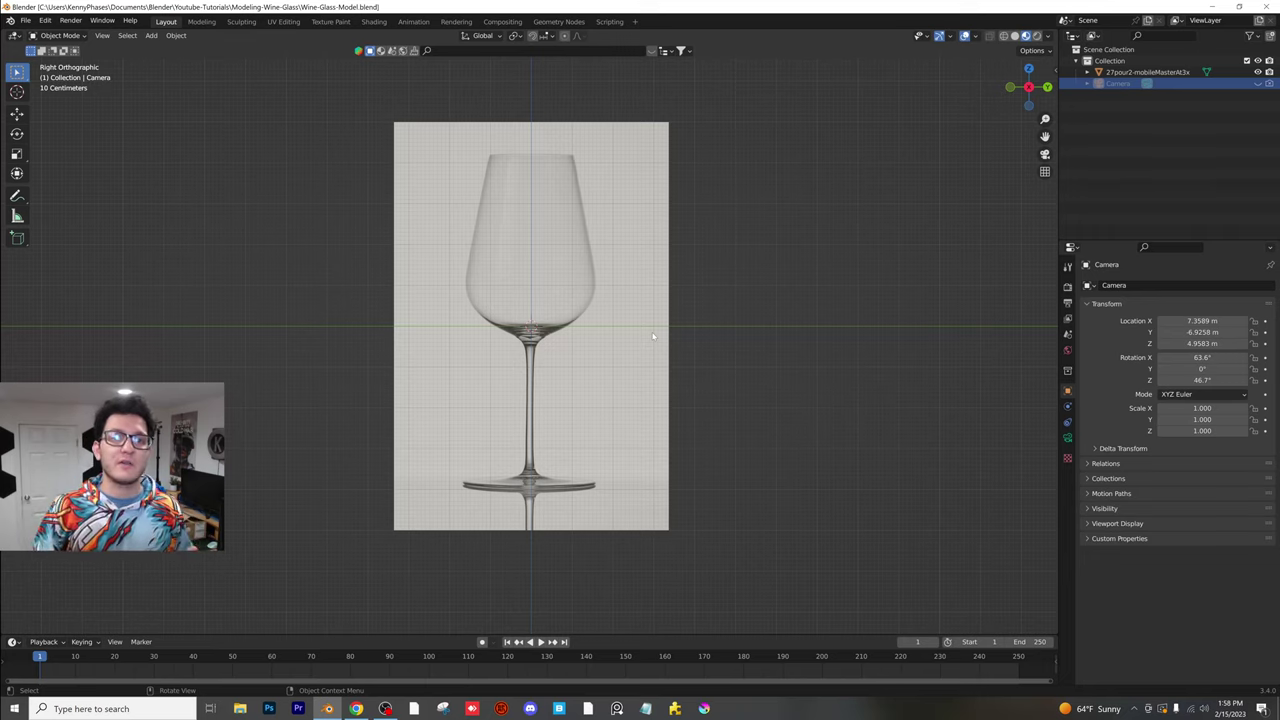
# - Add a cylinder mesh and move it up along Z to about 1.89 m, inside the bowl of the reference glass
pyautogui.click(151, 35)
pyautogui.moveTo(170, 48)
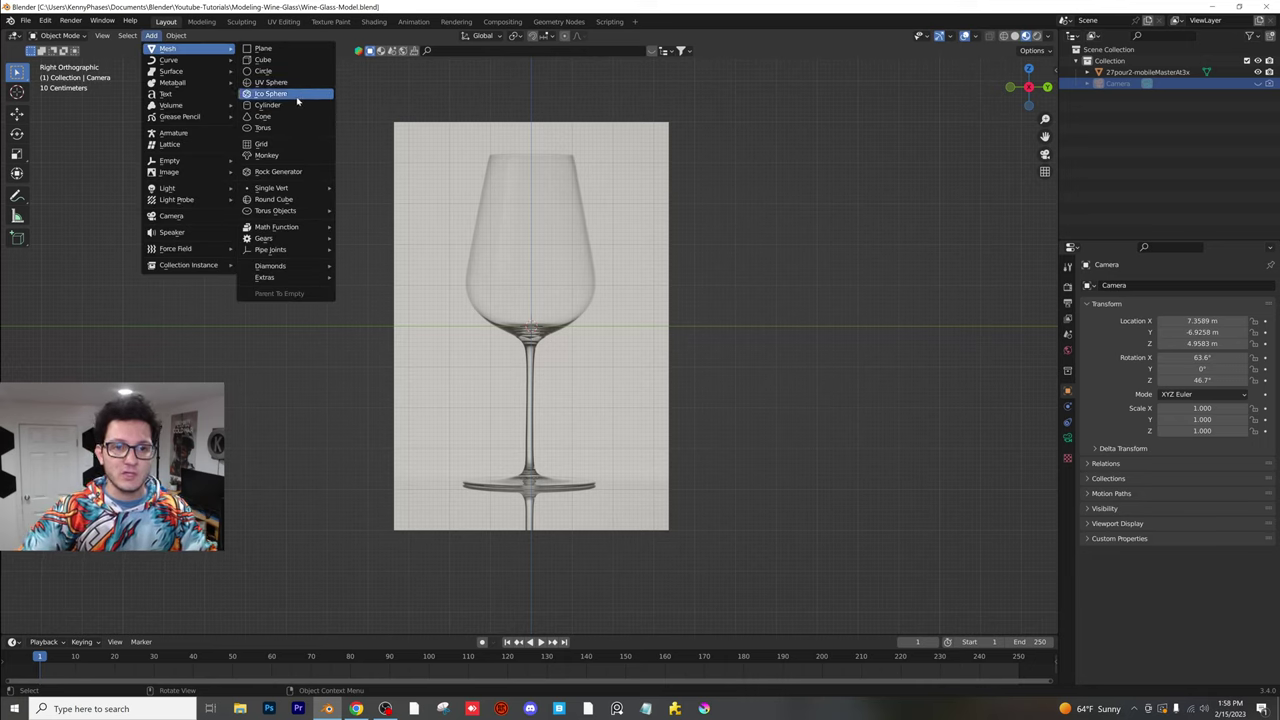
pyautogui.click(268, 105)
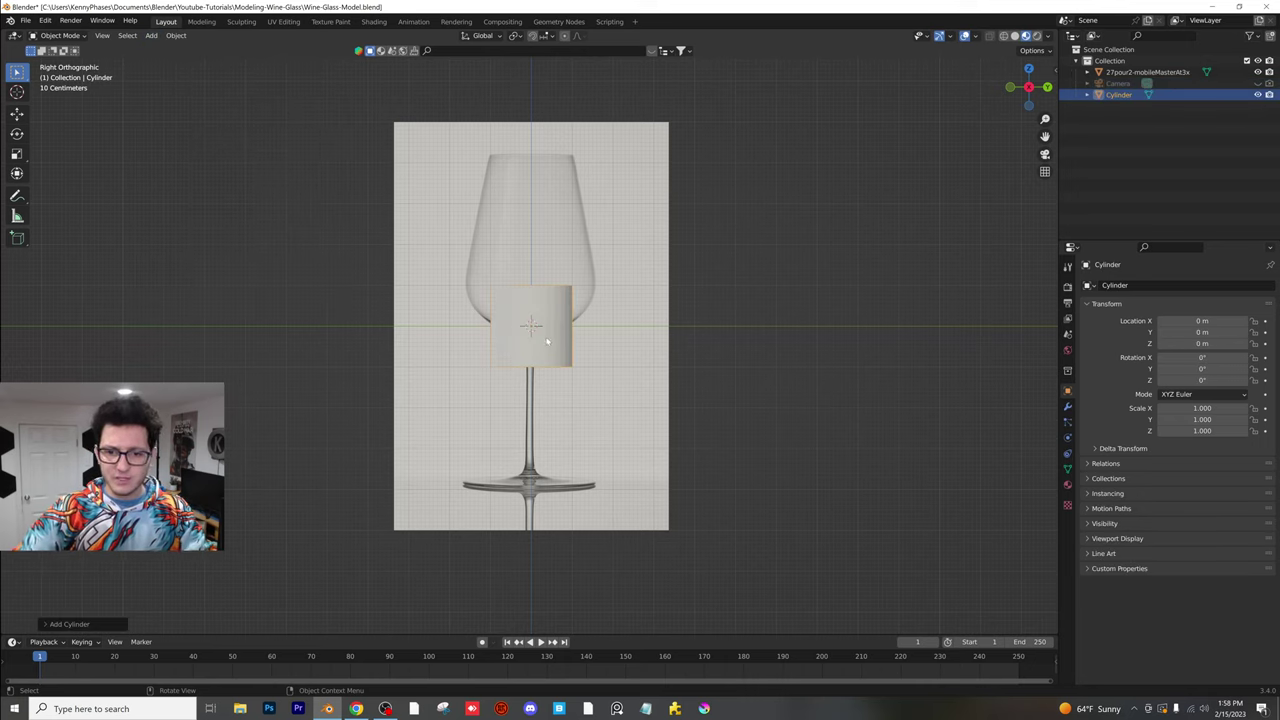
pyautogui.press('g')
pyautogui.press('z')
pyautogui.click(550, 265)
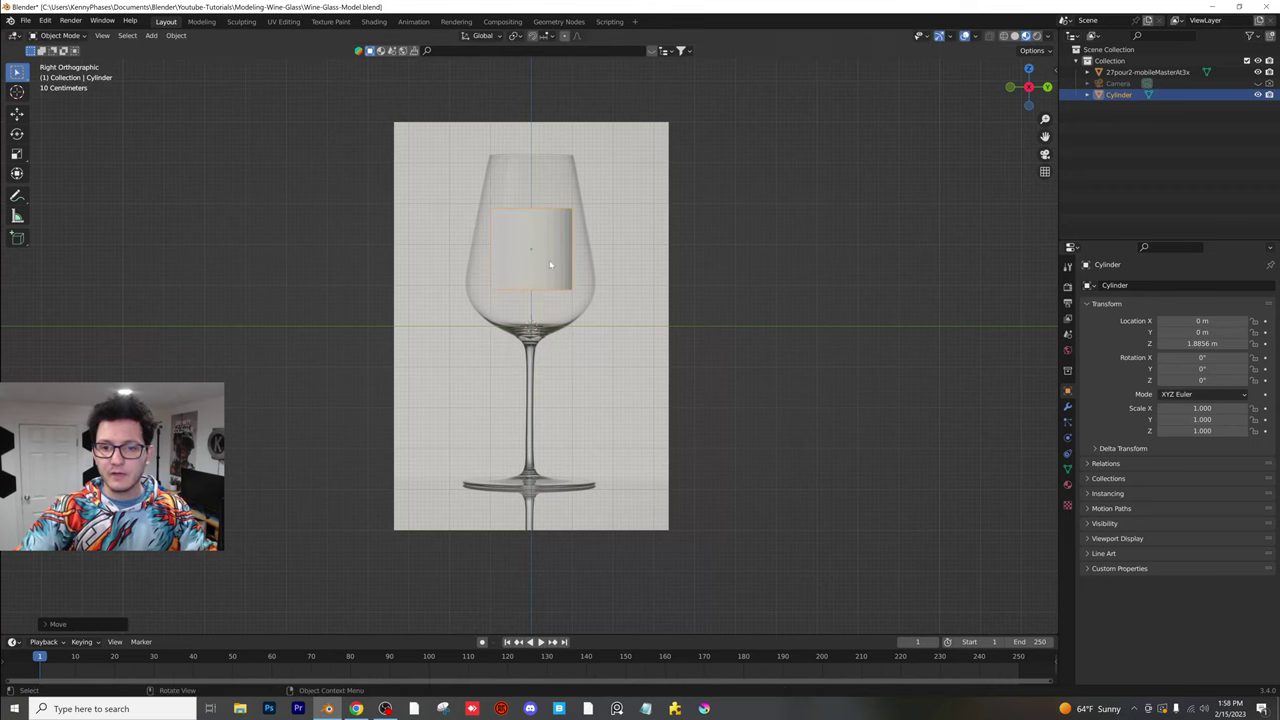
# - Switch the viewport to solid shading and view the cylinder closely in perspective from above
pyautogui.scroll(4, 550, 265)
pyautogui.keyDown('shift'); pyautogui.moveTo(566, 289); pyautogui.dragTo(550, 397, button='middle'); pyautogui.keyUp('shift')
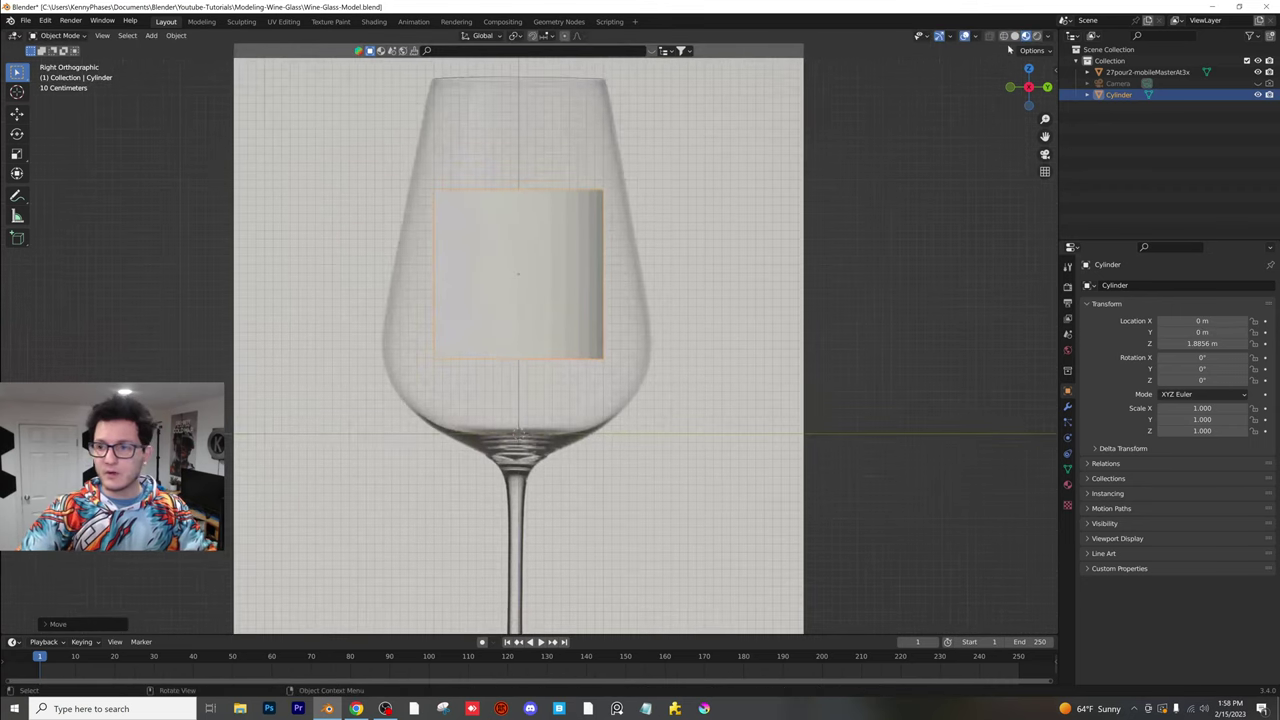
pyautogui.click(1015, 36)
pyautogui.scroll(-2, 585, 344)
pyautogui.moveTo(660, 335); pyautogui.dragTo(580, 363, button='middle')
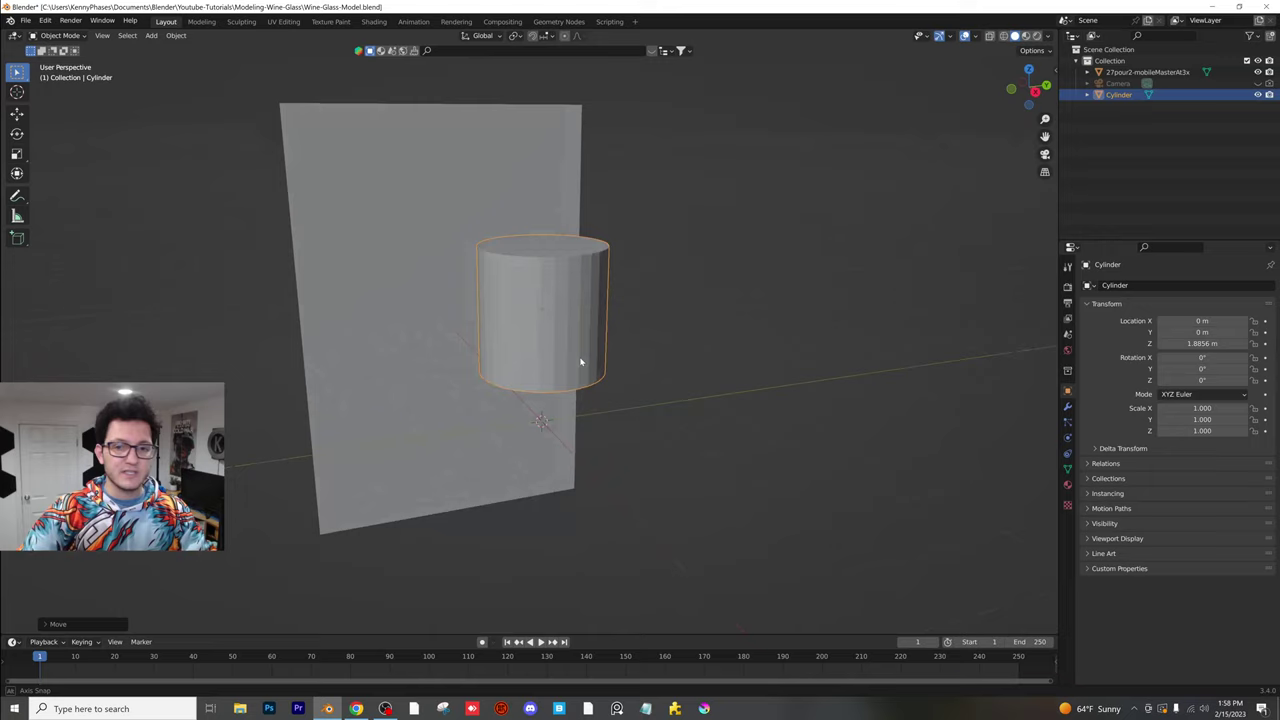
pyautogui.scroll(2, 603, 362)
pyautogui.scroll(-1, 589, 351)
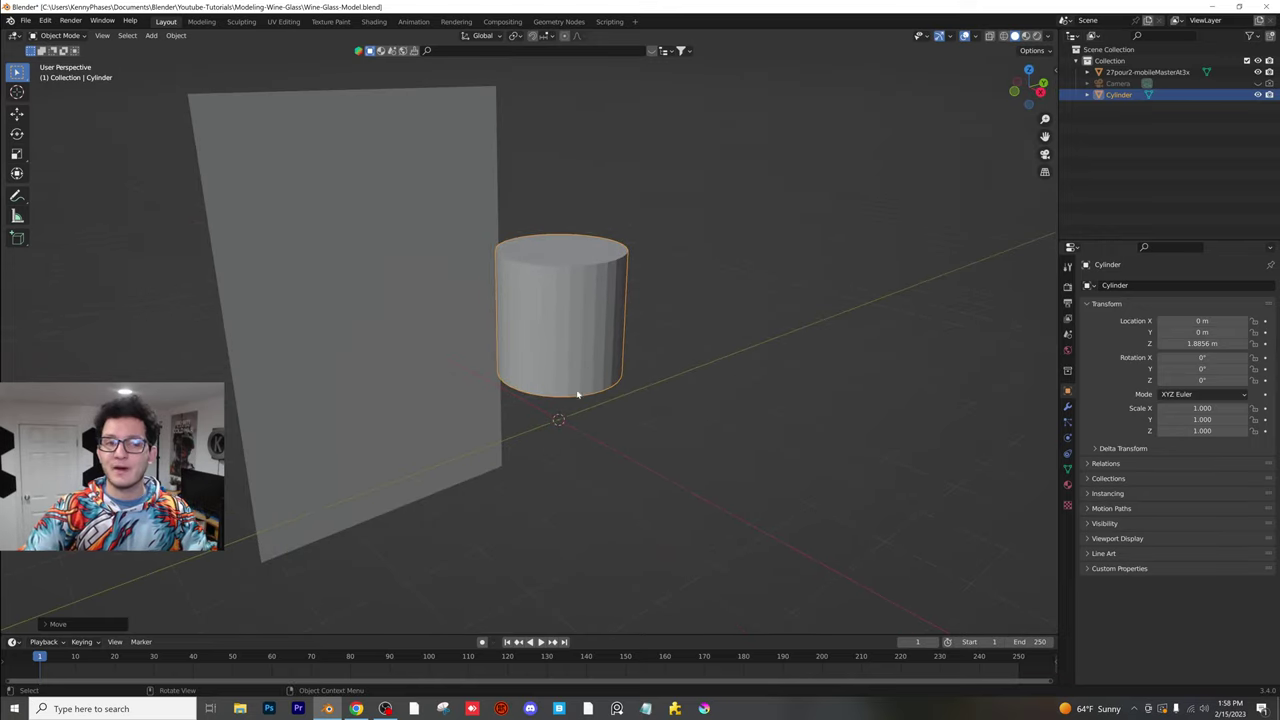
pyautogui.moveTo(589, 356); pyautogui.dragTo(603, 374, button='middle')
pyautogui.scroll(2, 603, 374)
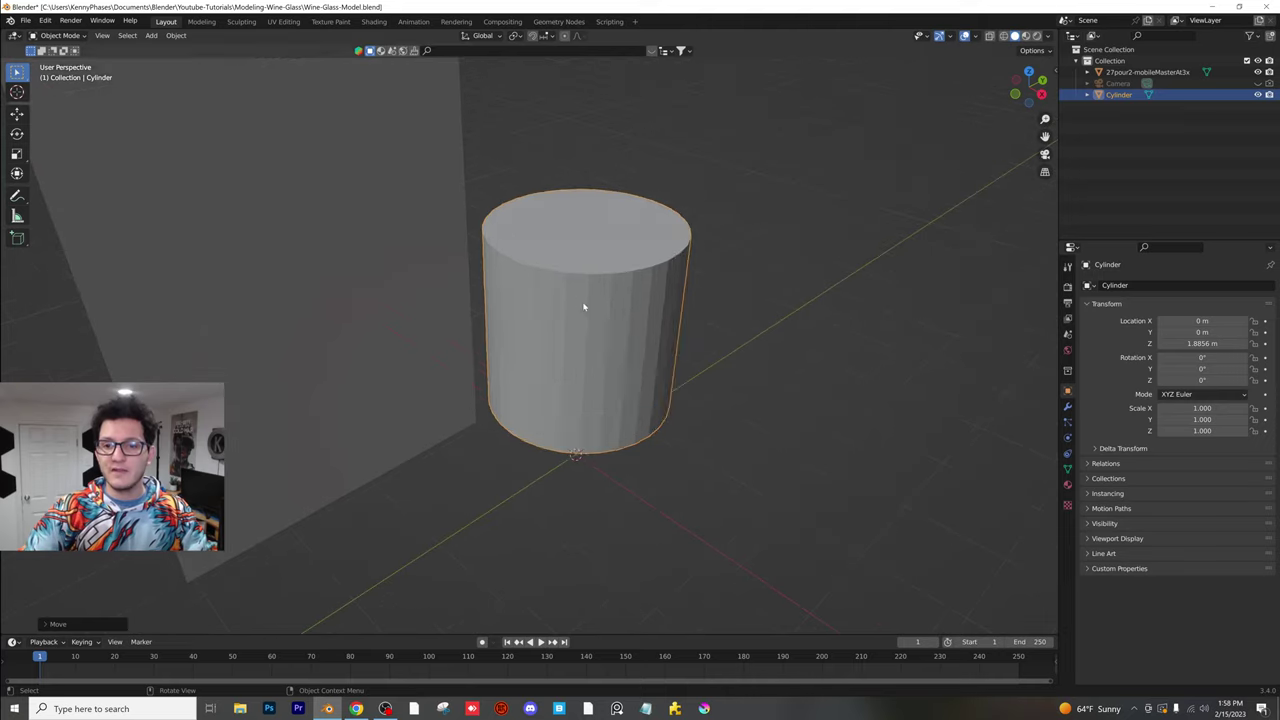
# - Delete the cylinder's top and bottom faces in edit mode, leaving an open tube, and return to object mode
pyautogui.press('Tab')
pyautogui.click(118, 36)
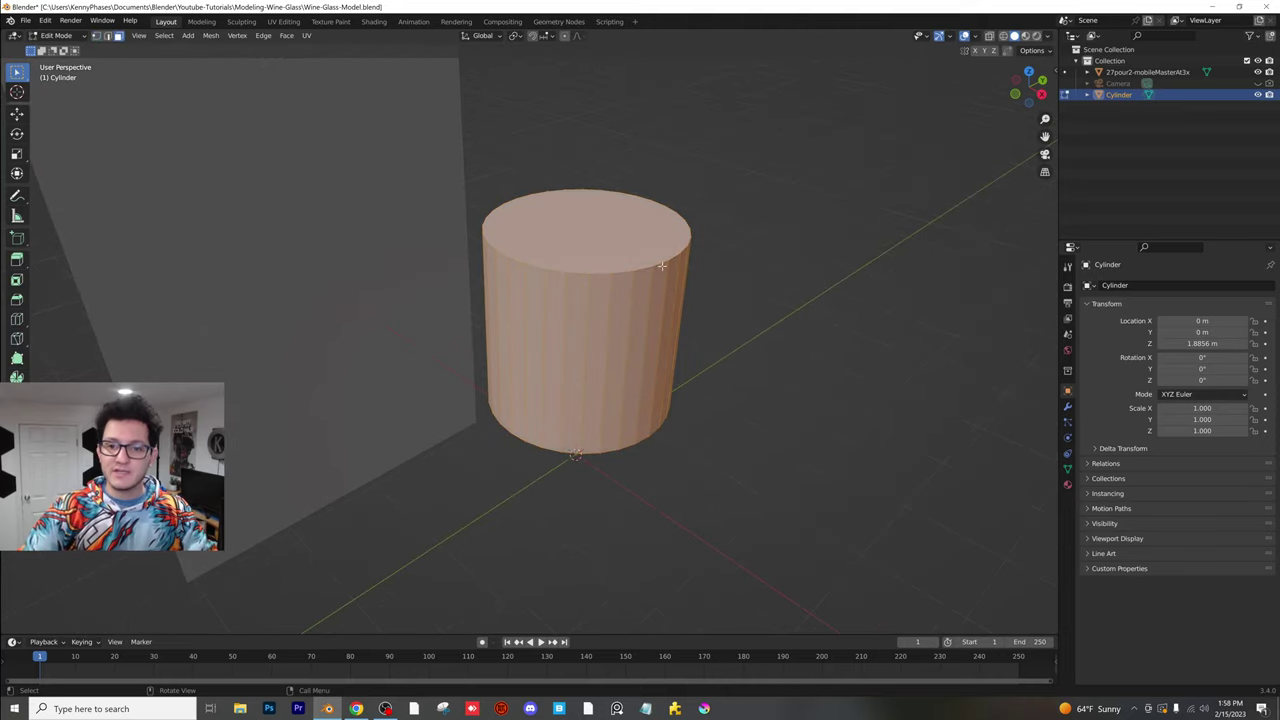
pyautogui.click(657, 254)
pyautogui.moveTo(703, 403); pyautogui.dragTo(586, 289, button='middle')
pyautogui.click(620, 318)
pyautogui.press('x')
pyautogui.click(570, 314)
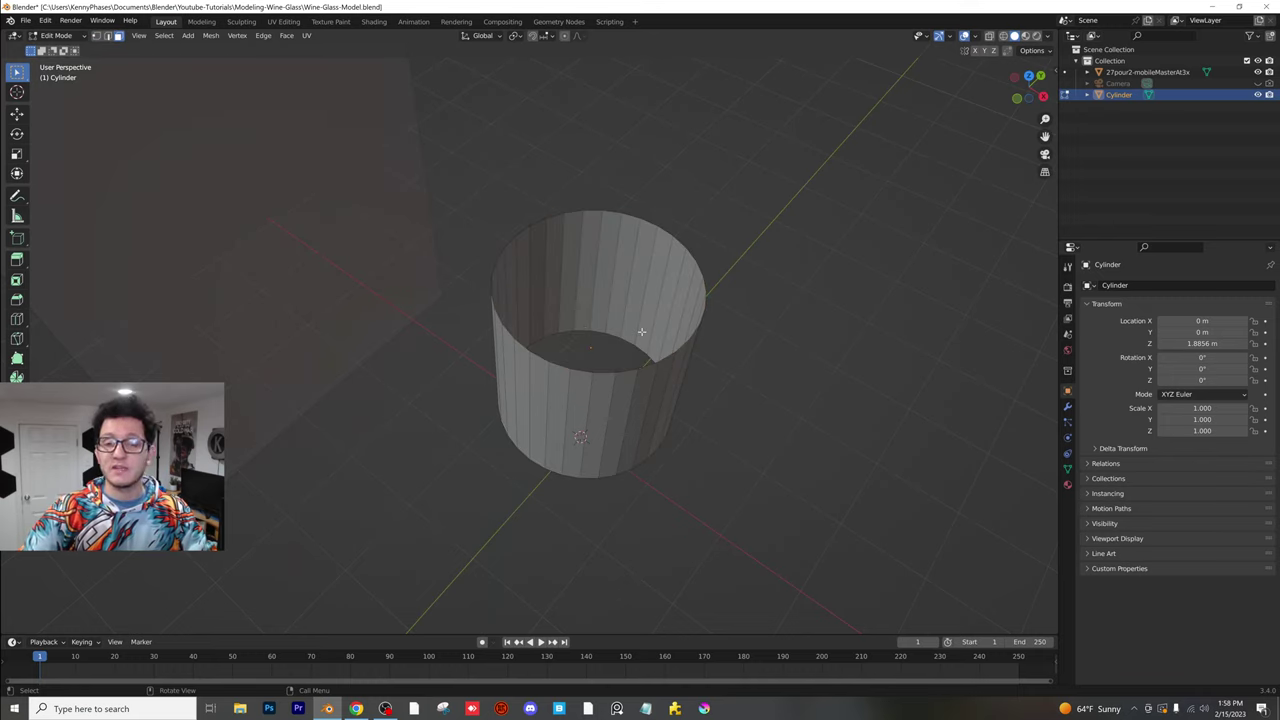
pyautogui.press('Tab')
# - Add a Subdivision Surface modifier to the open cylinder
pyautogui.moveTo(714, 358); pyautogui.dragTo(1017, 434, button='middle')
pyautogui.click(1067, 406)
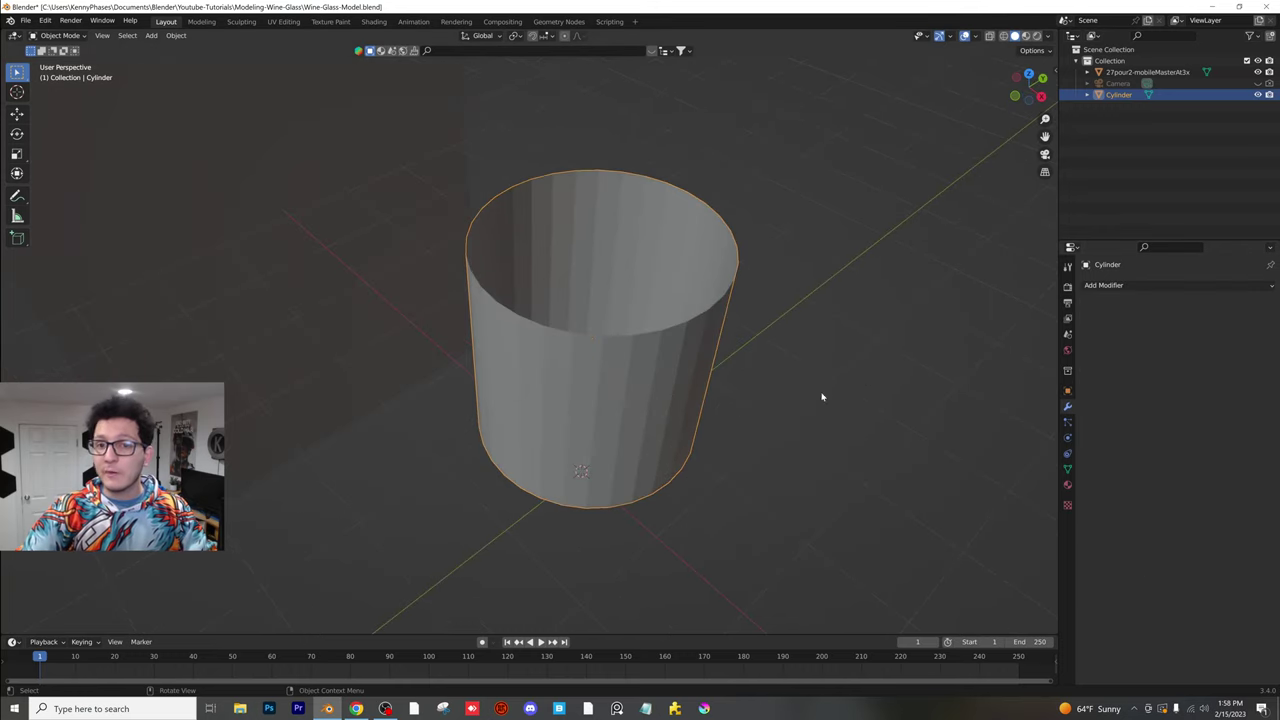
pyautogui.click(1105, 285)
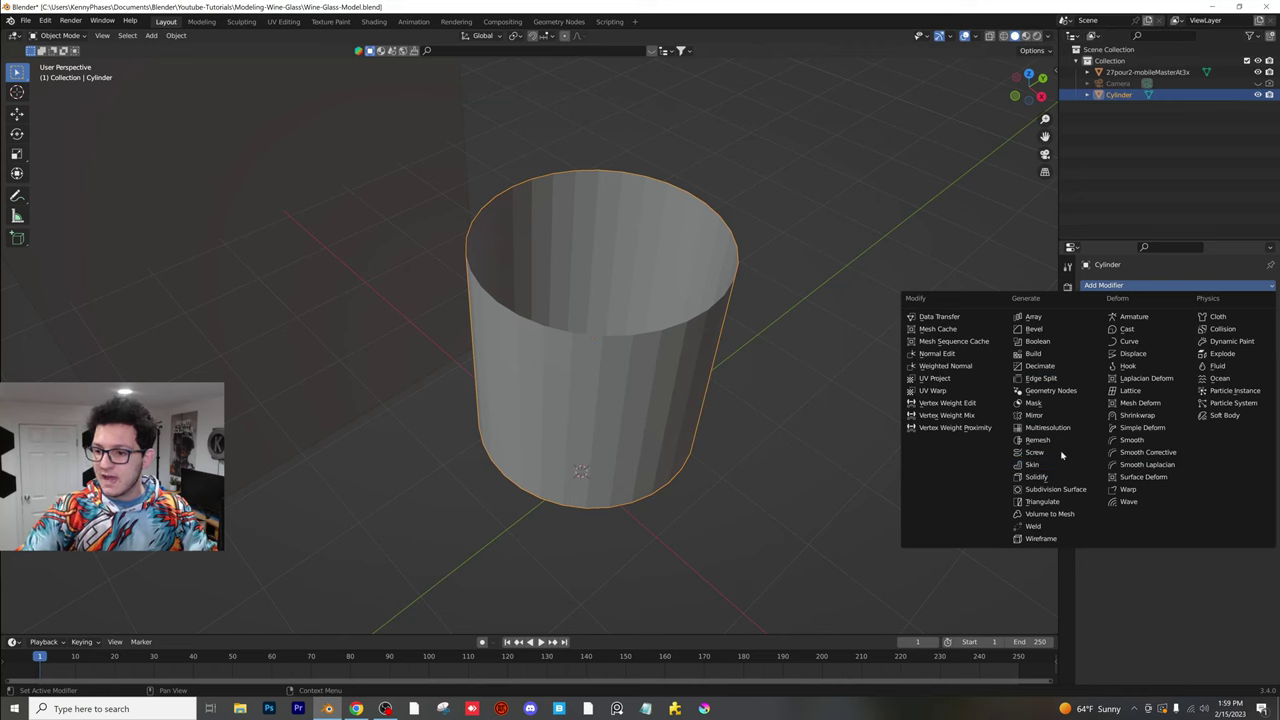
pyautogui.click(1060, 490)
# - Add a Solidify modifier with a thickness of 0.017 m to the cylinder and save the file
pyautogui.click(1146, 286)
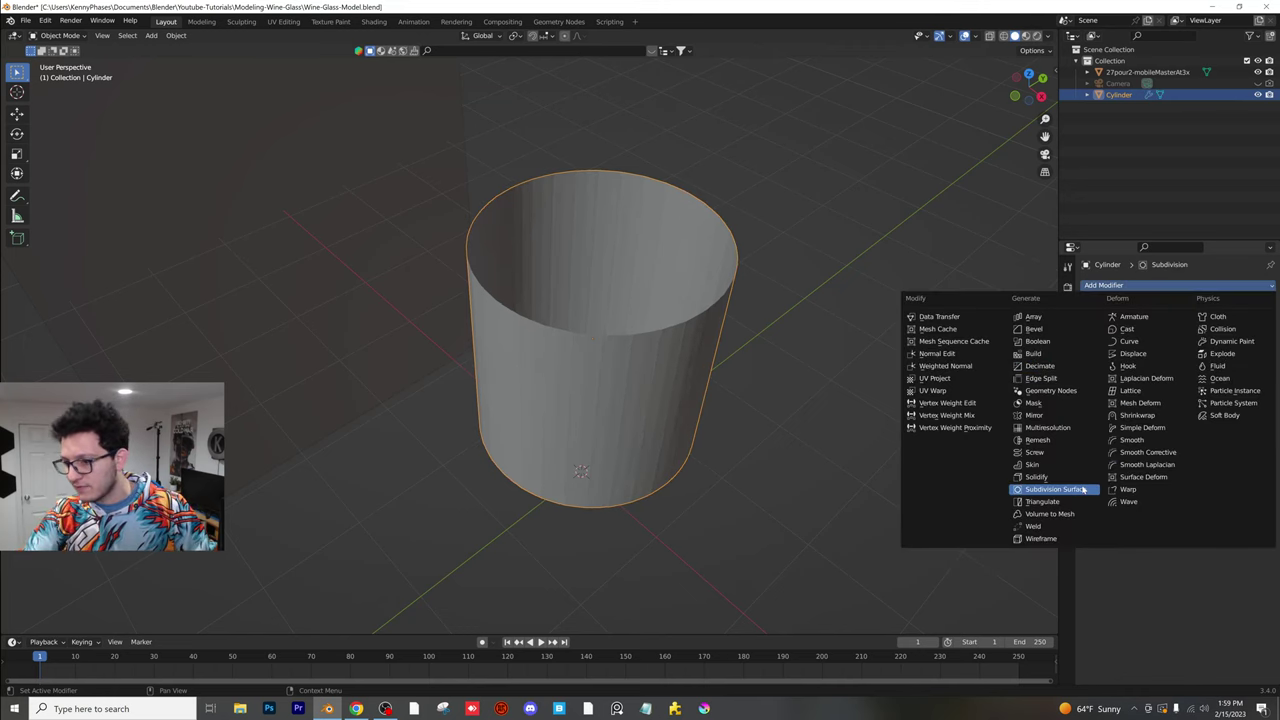
pyautogui.click(1040, 477)
pyautogui.moveTo(1208, 424)
pyautogui.mouseDown()
pyautogui.moveTo(1260, 424)
pyautogui.moveTo(1208, 424)
pyautogui.mouseUp()
pyautogui.moveTo(746, 269); pyautogui.dragTo(686, 294, button='middle')
pyautogui.hotkey('ctrl', 's')
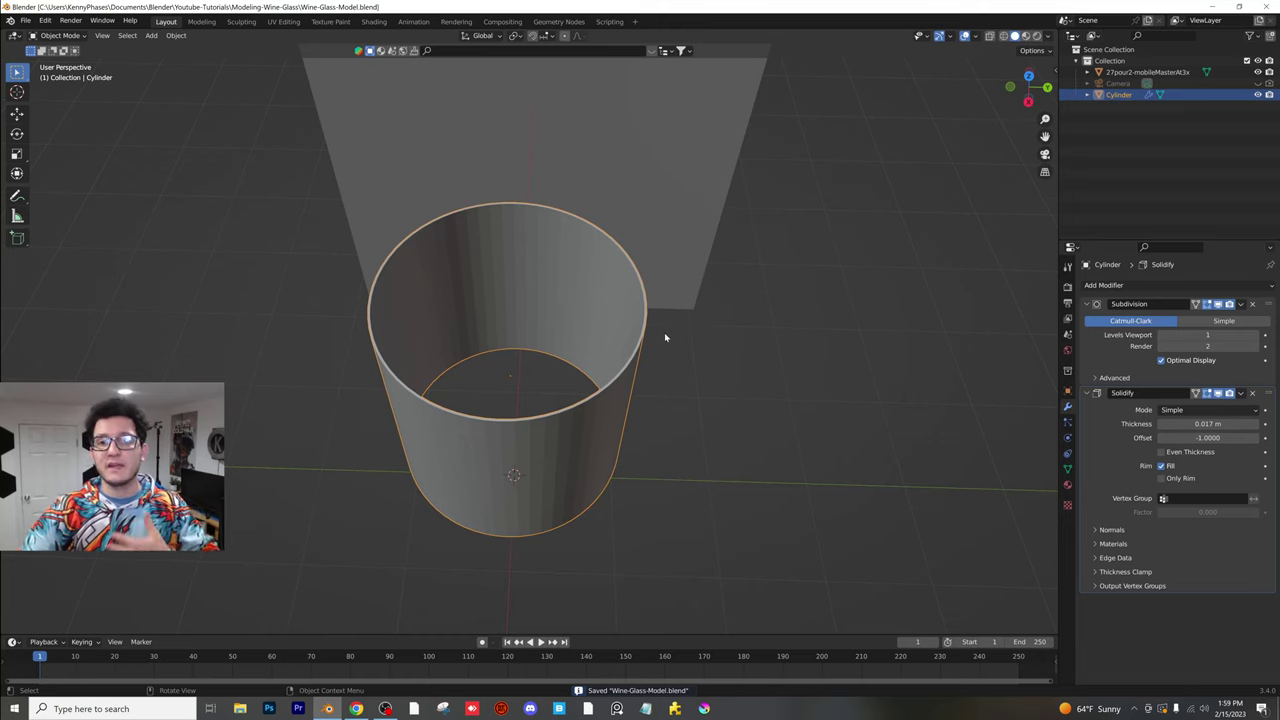
# - Return to the right orthographic view and switch to material preview shading to show the cylinder against the reference glass
pyautogui.click(1028, 101)
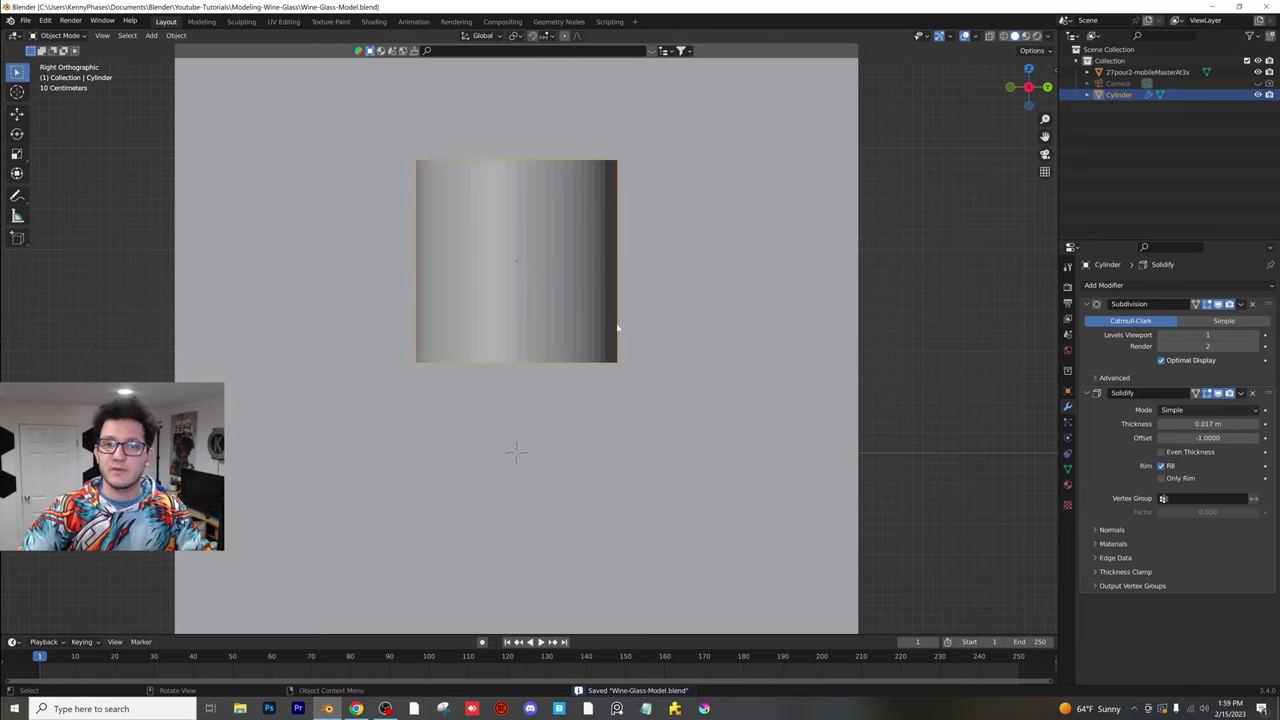
pyautogui.scroll(-1, 617, 328)
pyautogui.keyDown('shift'); pyautogui.moveTo(625, 306); pyautogui.dragTo(630, 380, button='middle'); pyautogui.keyUp('shift')
pyautogui.scroll(1, 521, 305)
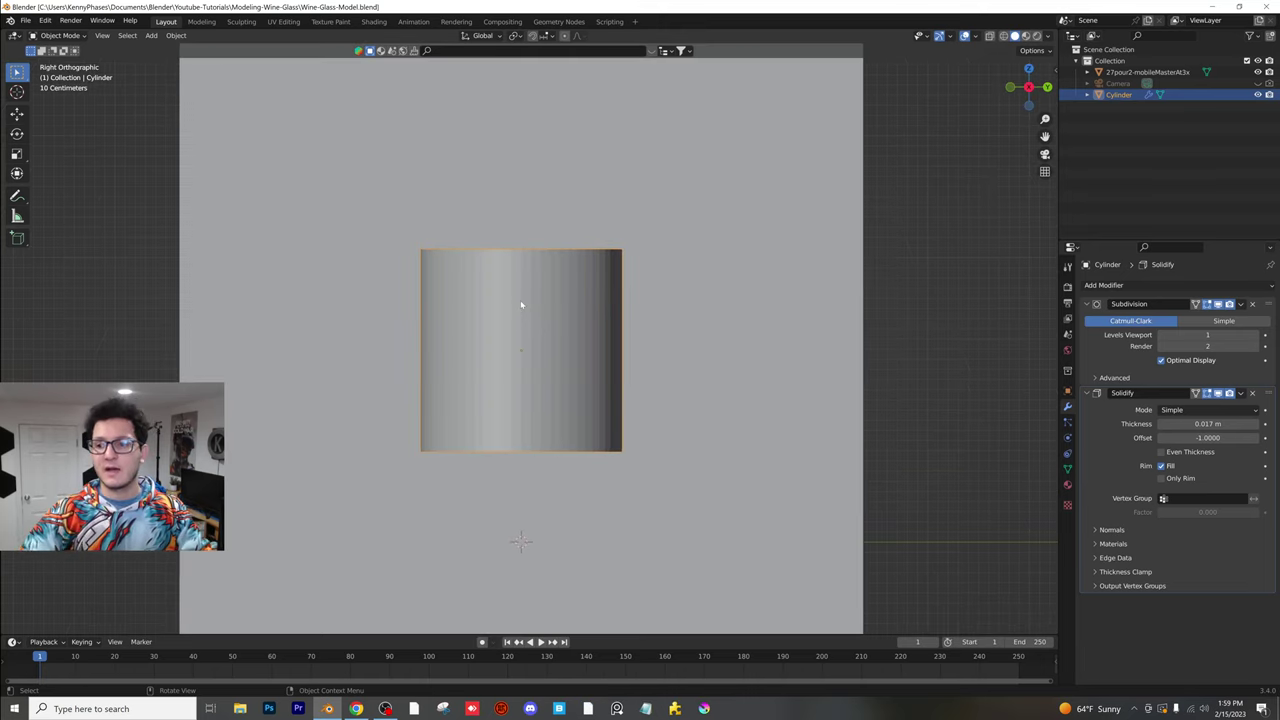
pyautogui.scroll(2, 550, 331)
pyautogui.scroll(-2, 598, 318)
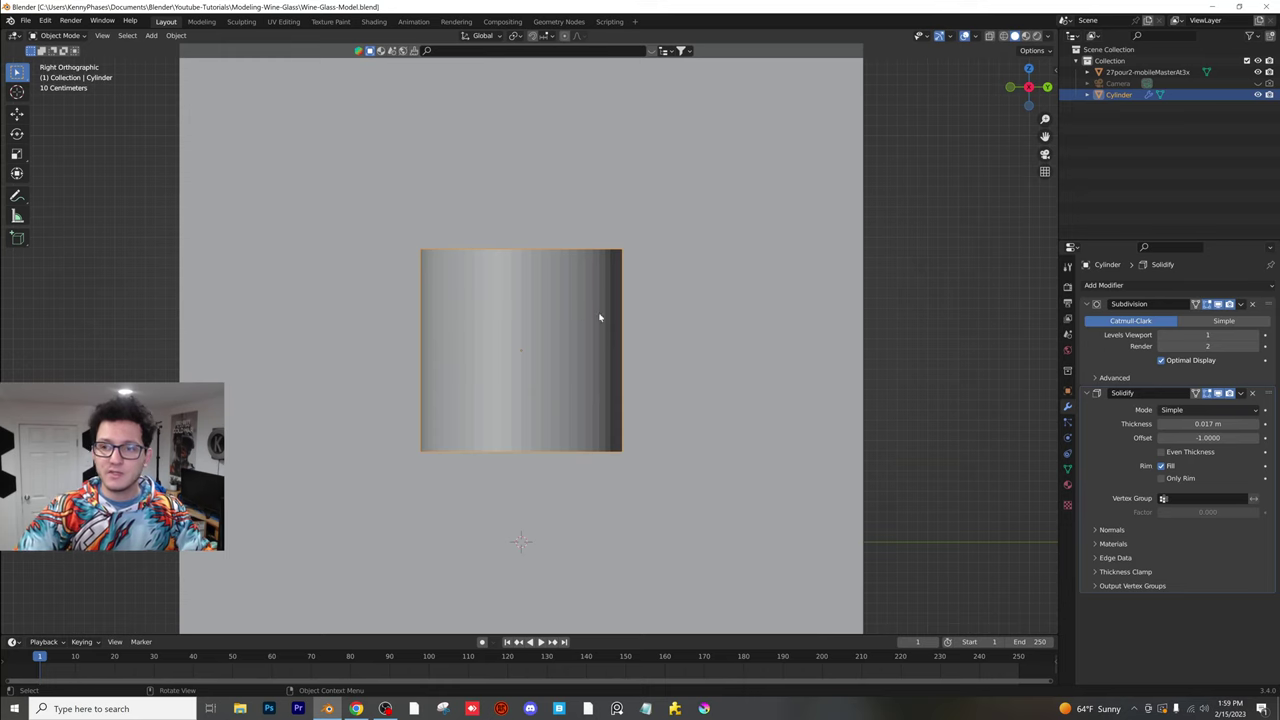
pyautogui.click(1024, 36)
pyautogui.scroll(-1, 604, 296)
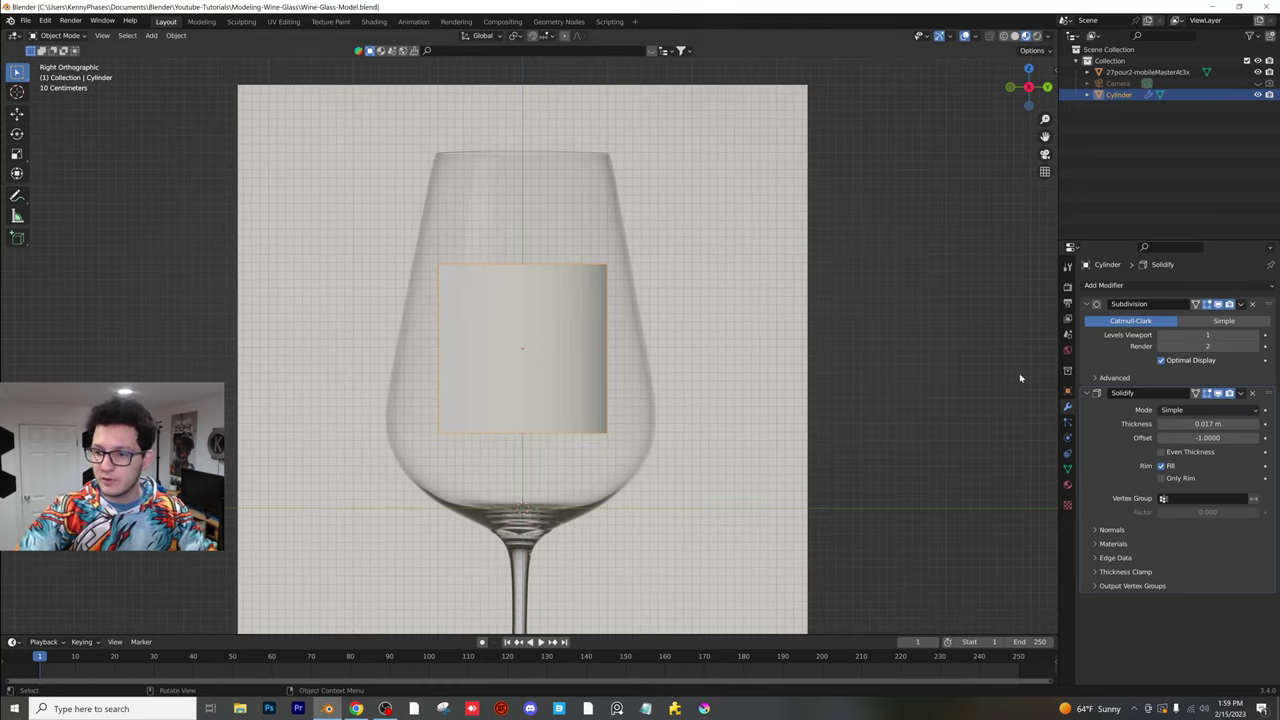
# - Create a new material on the cylinder and set its base color to pink
pyautogui.click(1067, 484)
pyautogui.click(1142, 331)
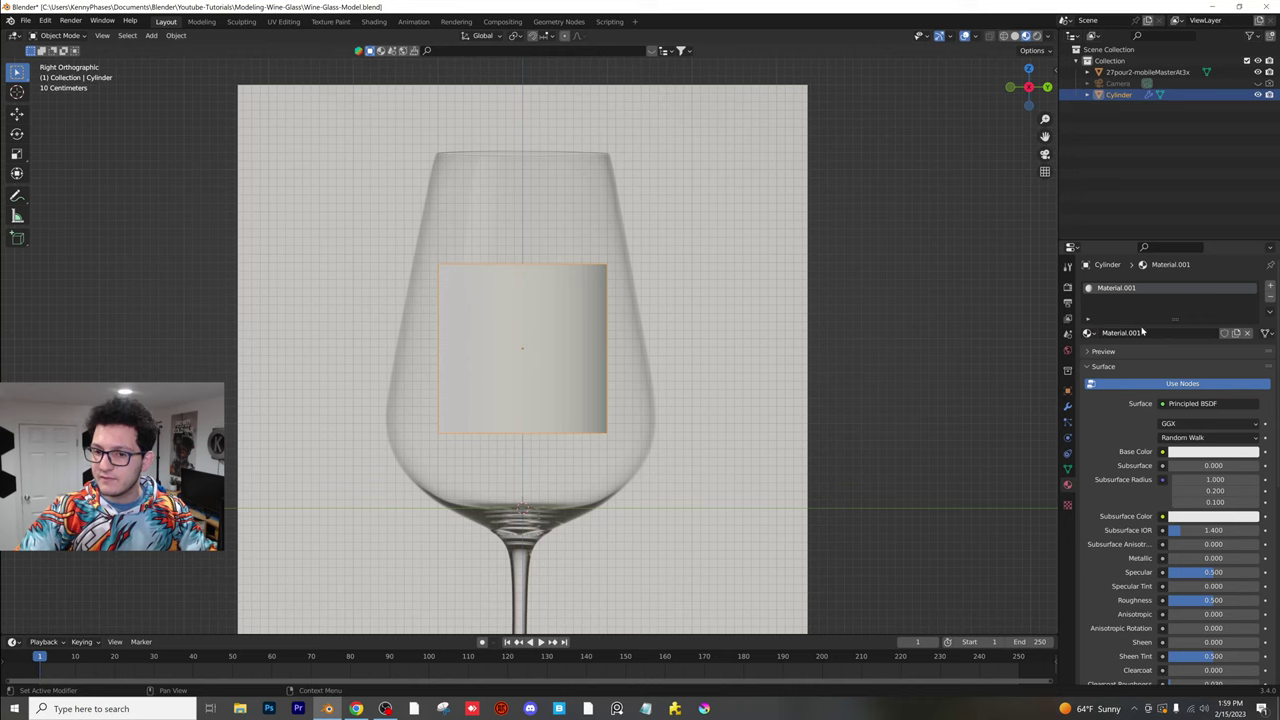
pyautogui.click(1213, 451)
pyautogui.moveTo(1200, 332); pyautogui.dragTo(1216, 345)
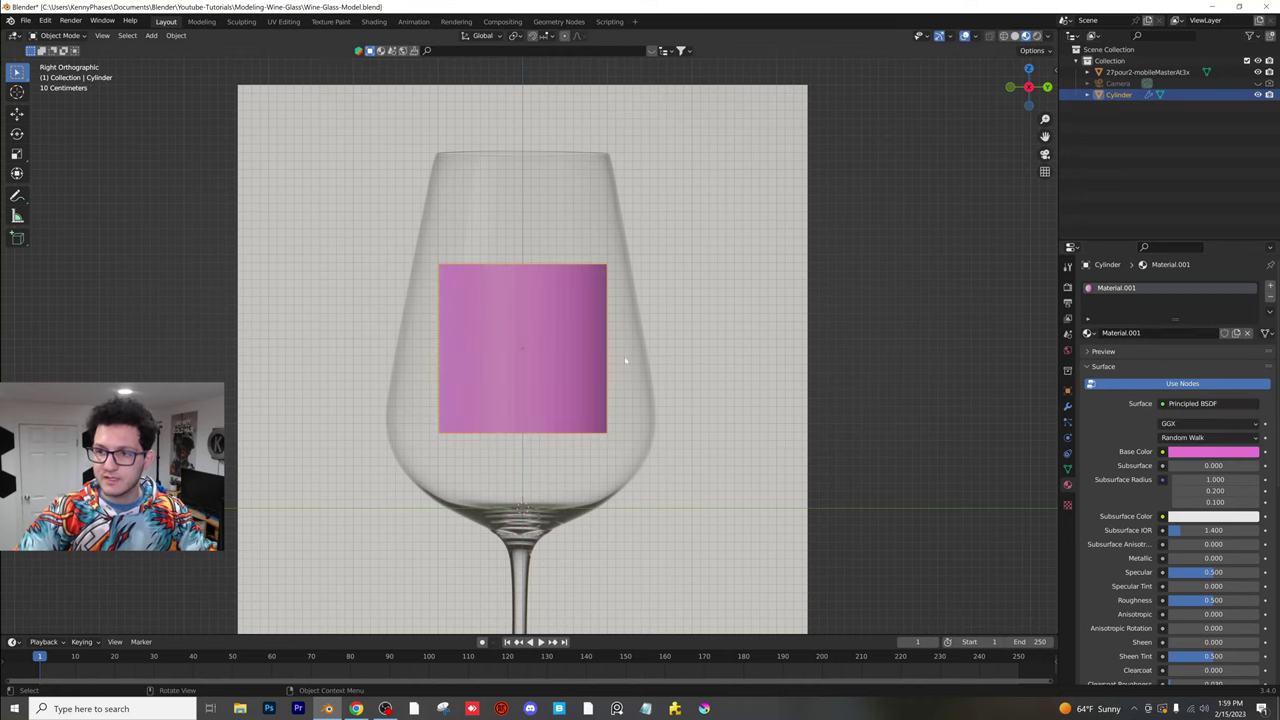
# - Scale the cylinder and move it up along Z so its top edge lines up with the reference glass's rim
pyautogui.scroll(1, 625, 360)
pyautogui.scroll(-1, 590, 330)
pyautogui.press('s')
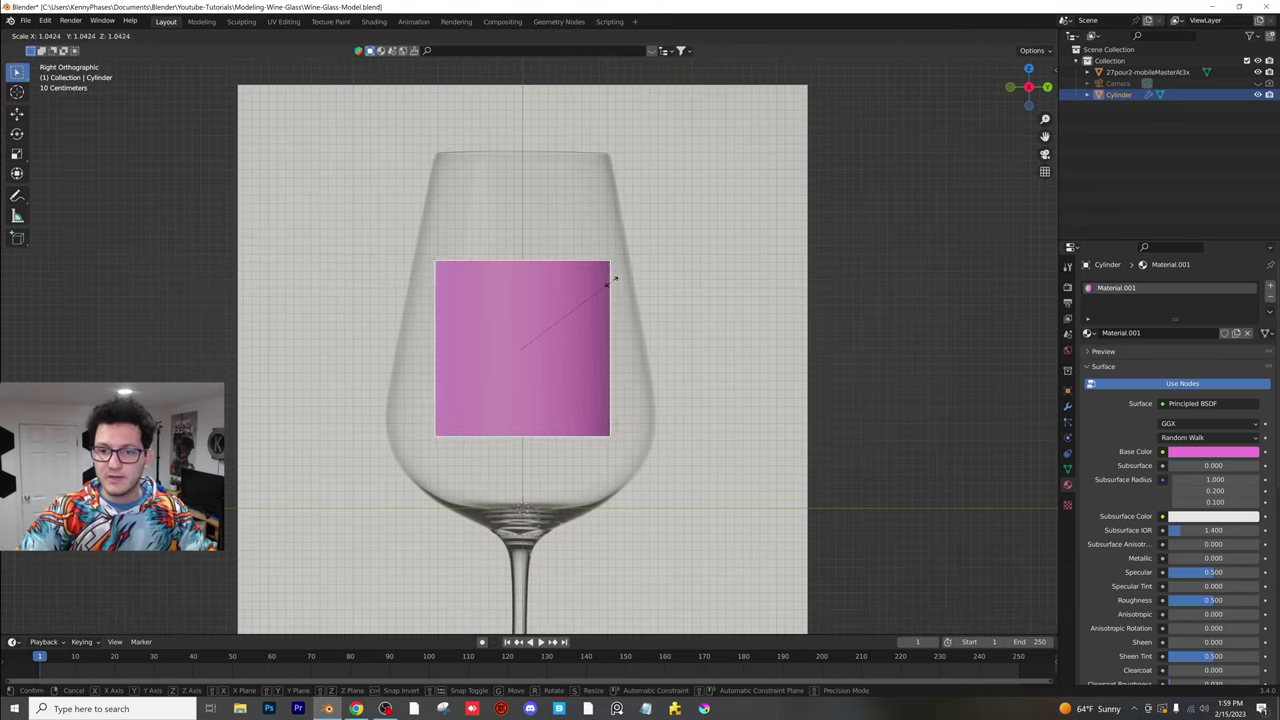
pyautogui.press('g')
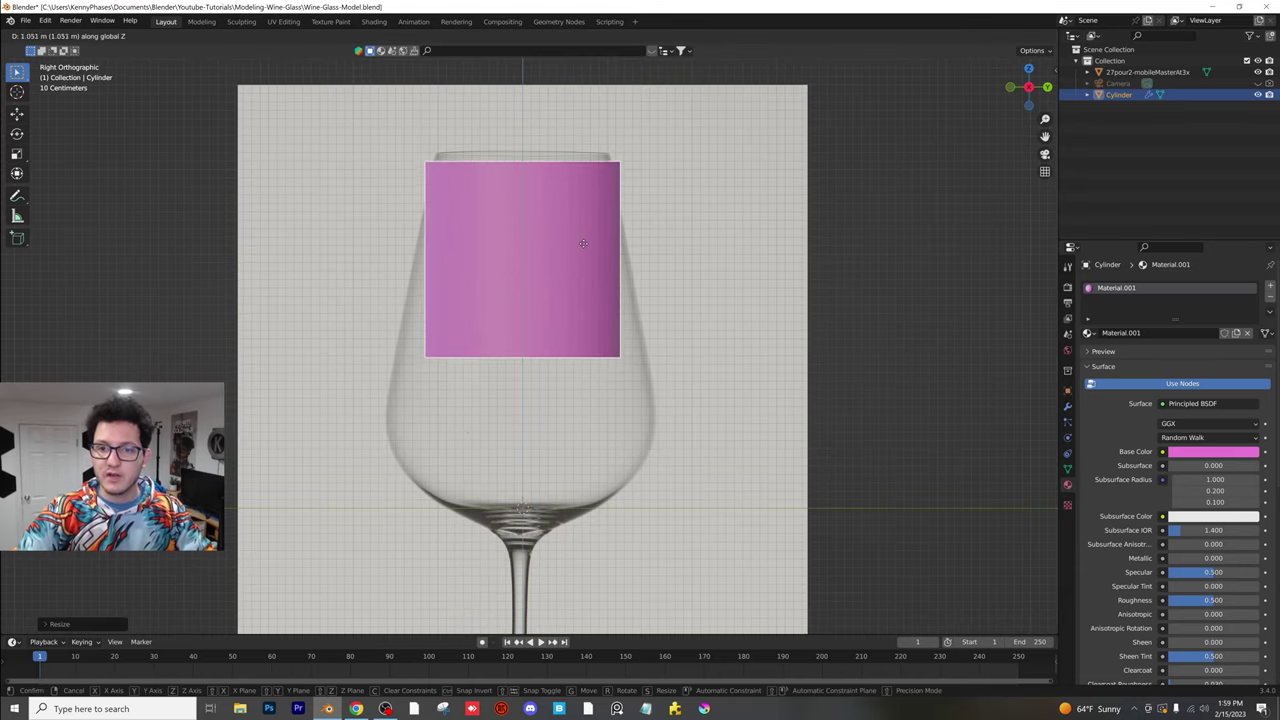
pyautogui.click(583, 237)
pyautogui.press('s')
pyautogui.click(658, 198)
pyautogui.press('g')
pyautogui.press('z')
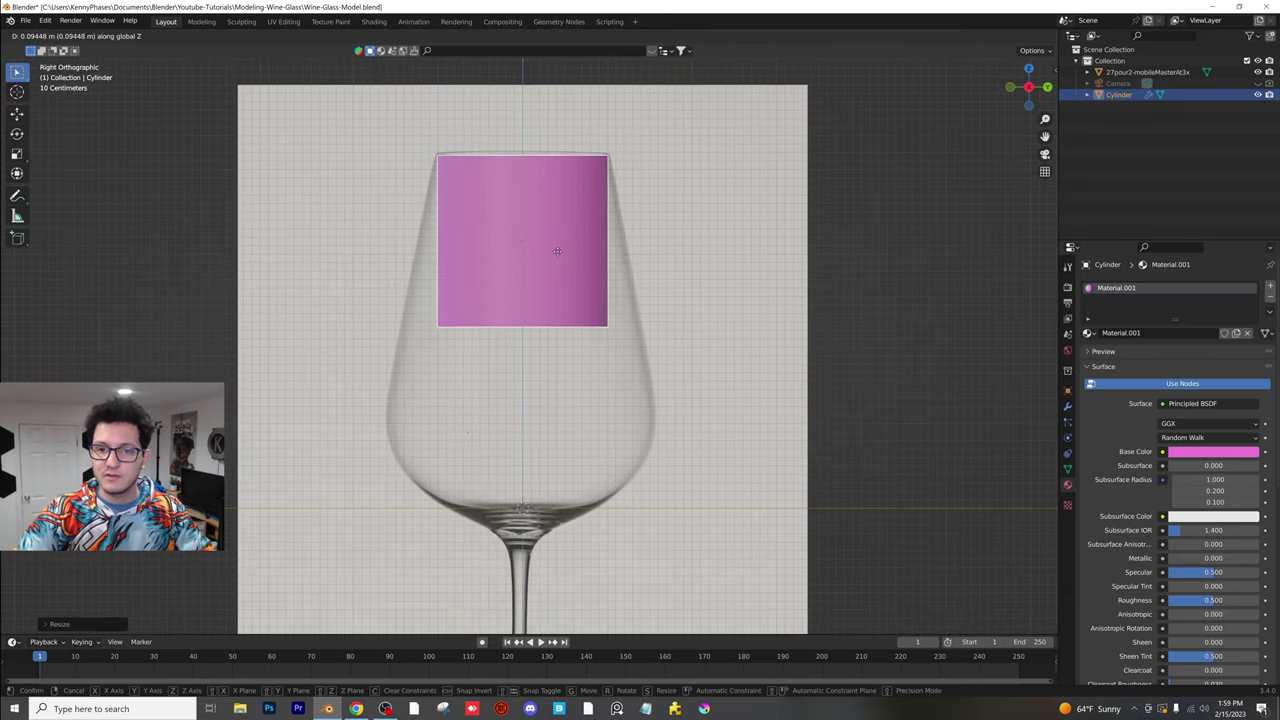
pyautogui.click(553, 247)
# - Fine-tune the cylinder's scale so its top edge matches the width of the reference rim
pyautogui.scroll(3, 578, 268)
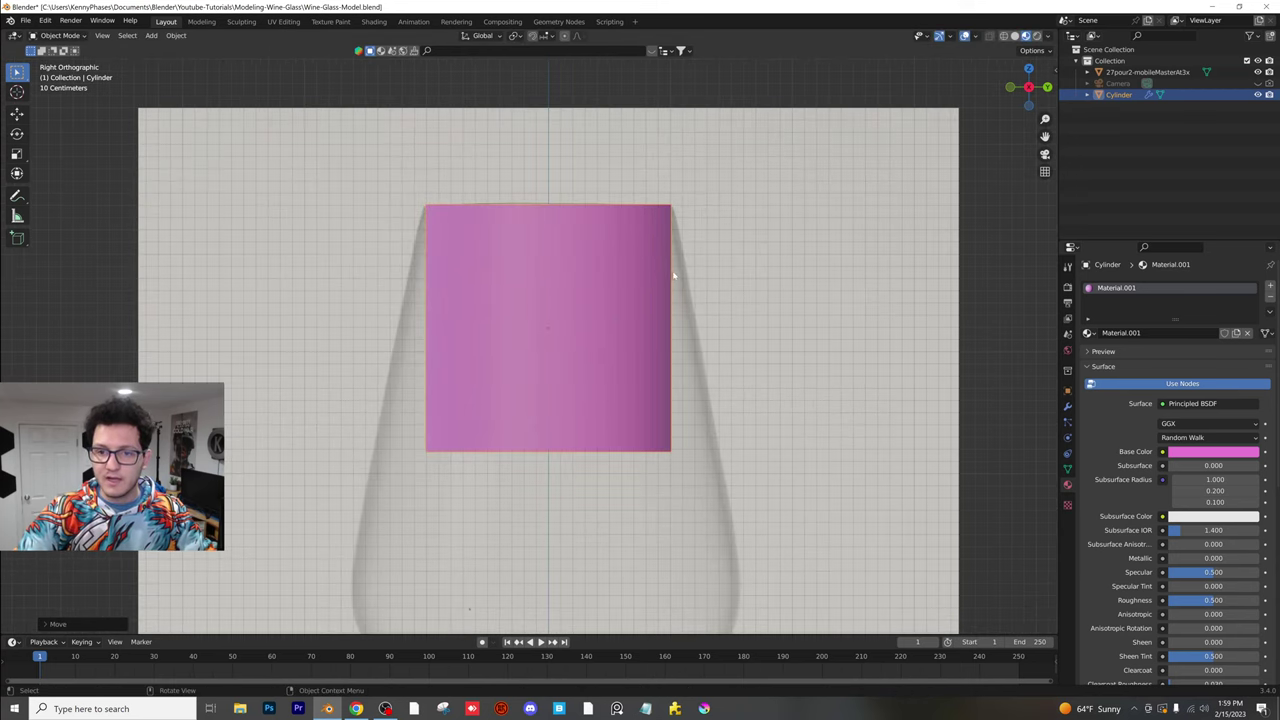
pyautogui.press('s')
pyautogui.click(674, 265)
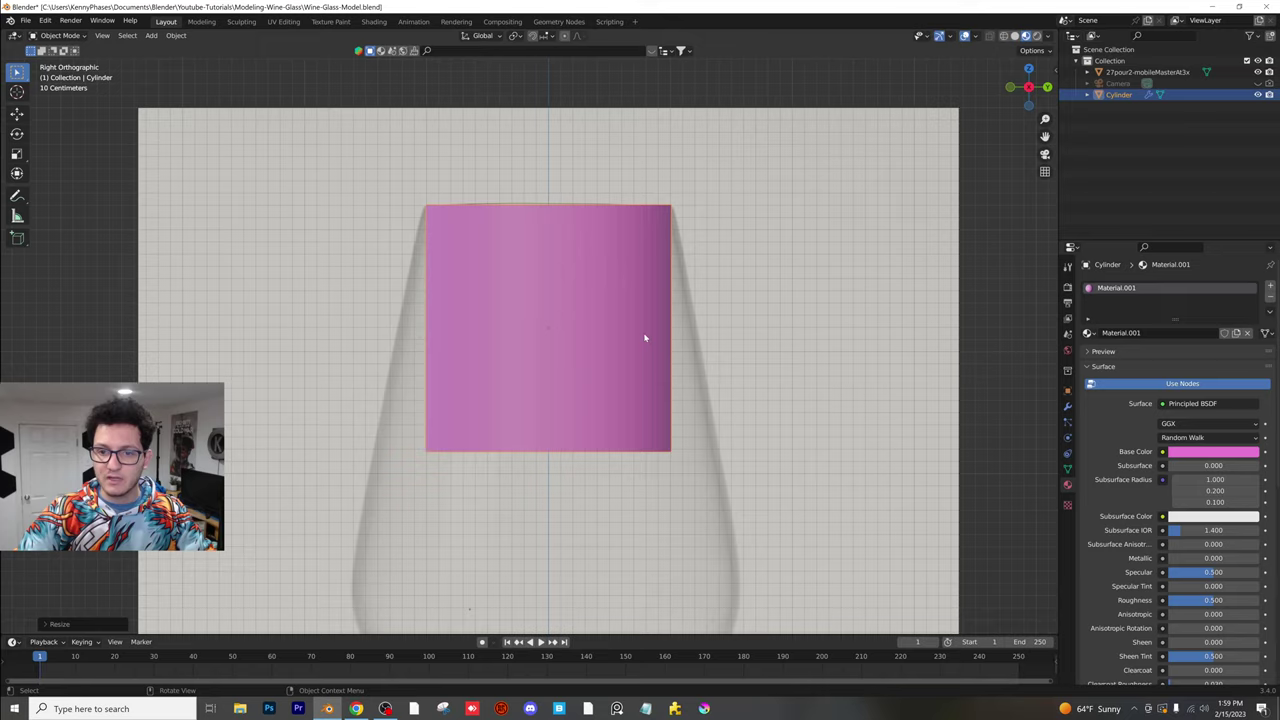
pyautogui.scroll(-3, 645, 345)
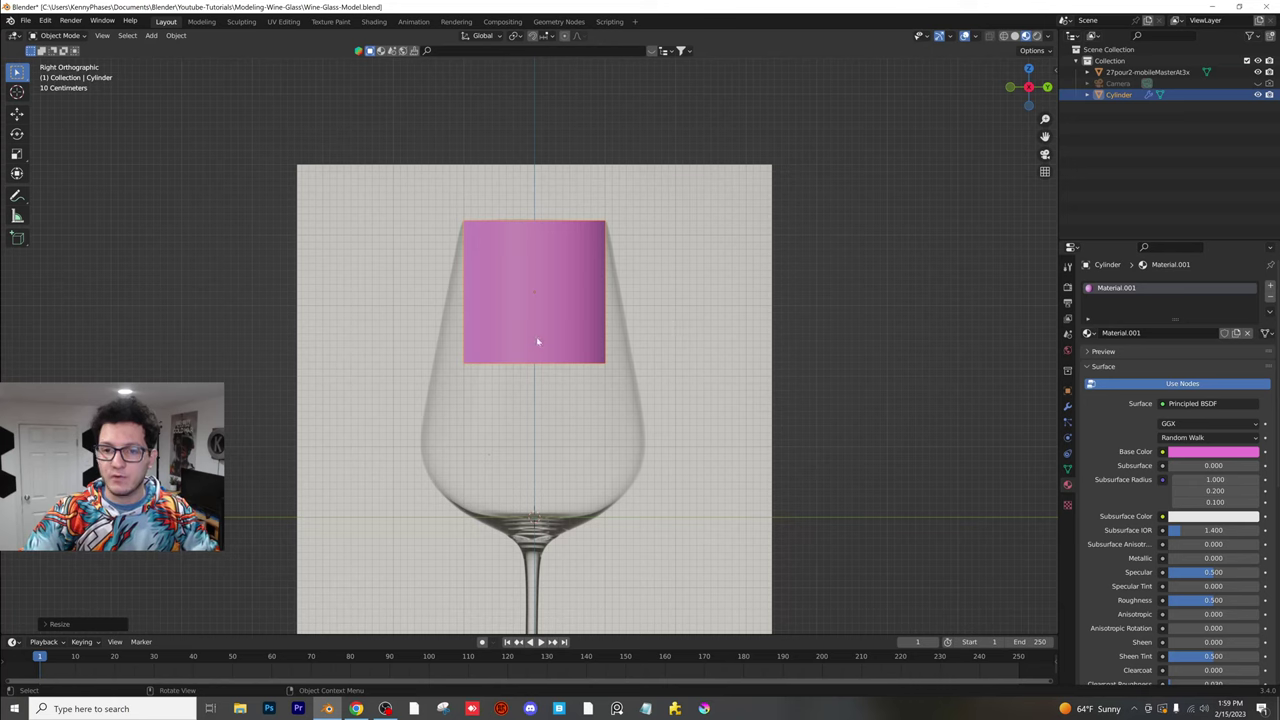
# - Enter Edit Mode and add a horizontal loop cut in the lower quarter of the cylinder
pyautogui.press('Tab')
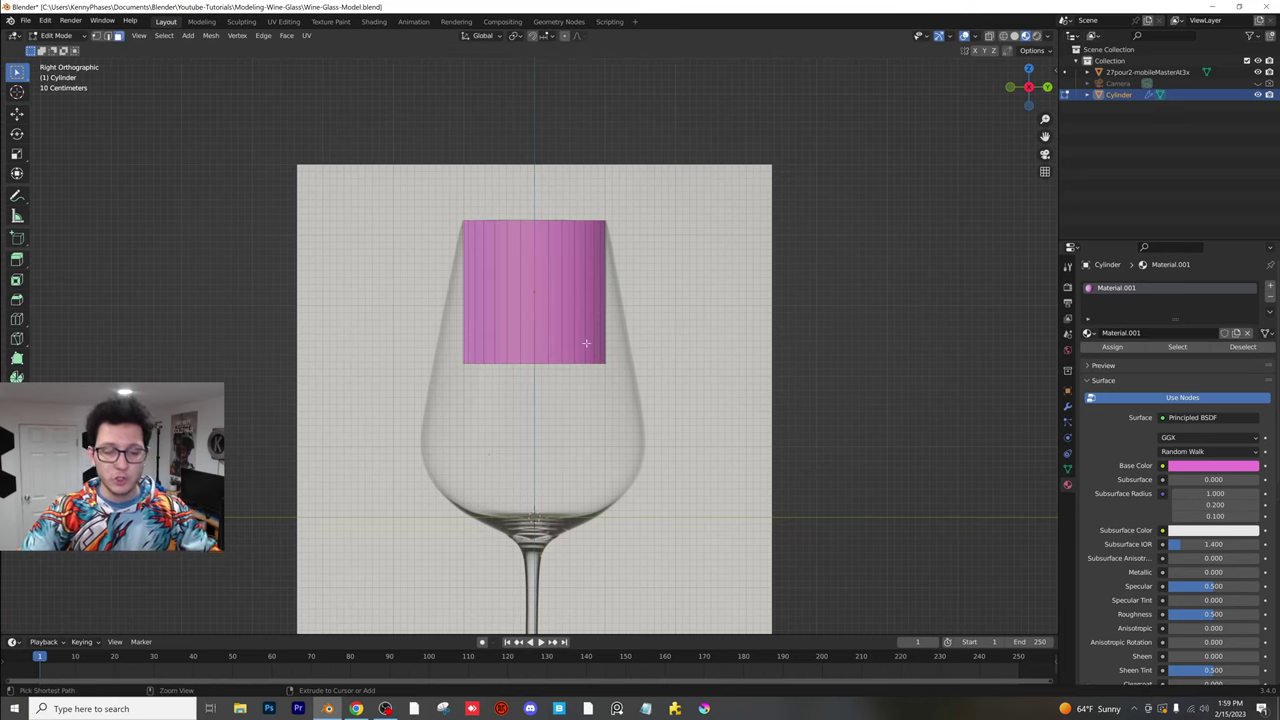
pyautogui.hotkey('ctrl', 'r')
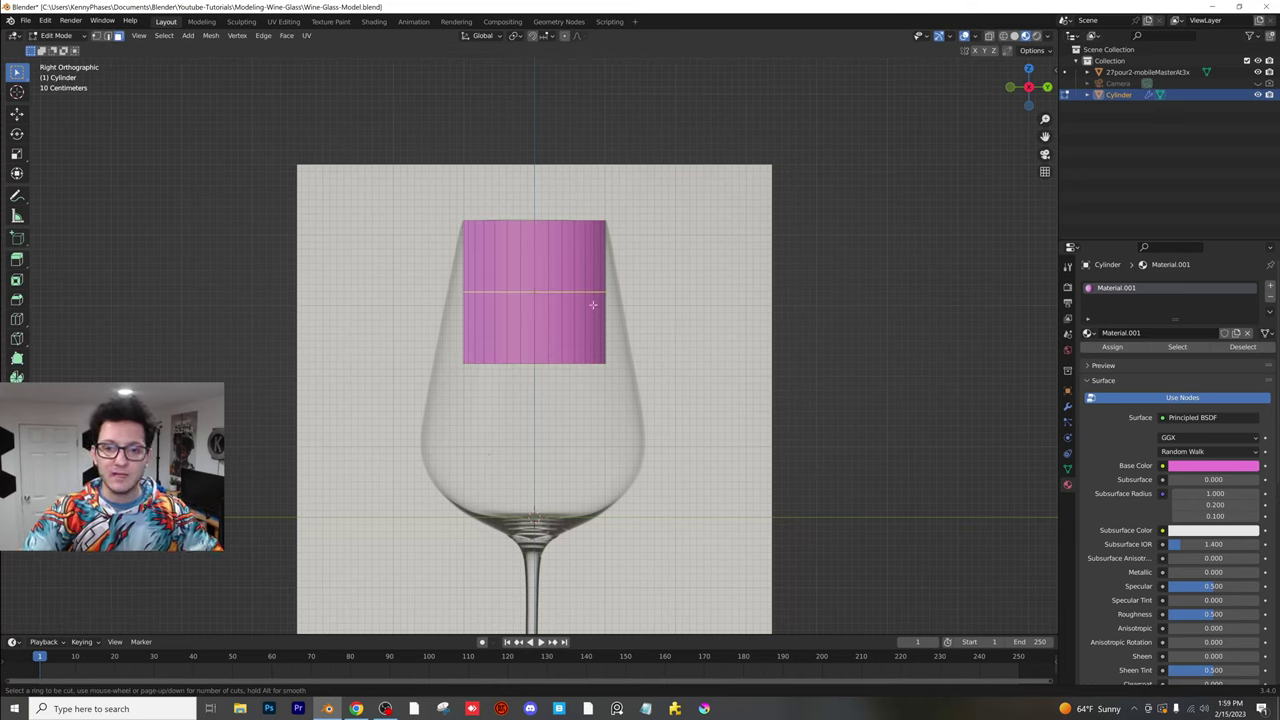
pyautogui.click(578, 293)
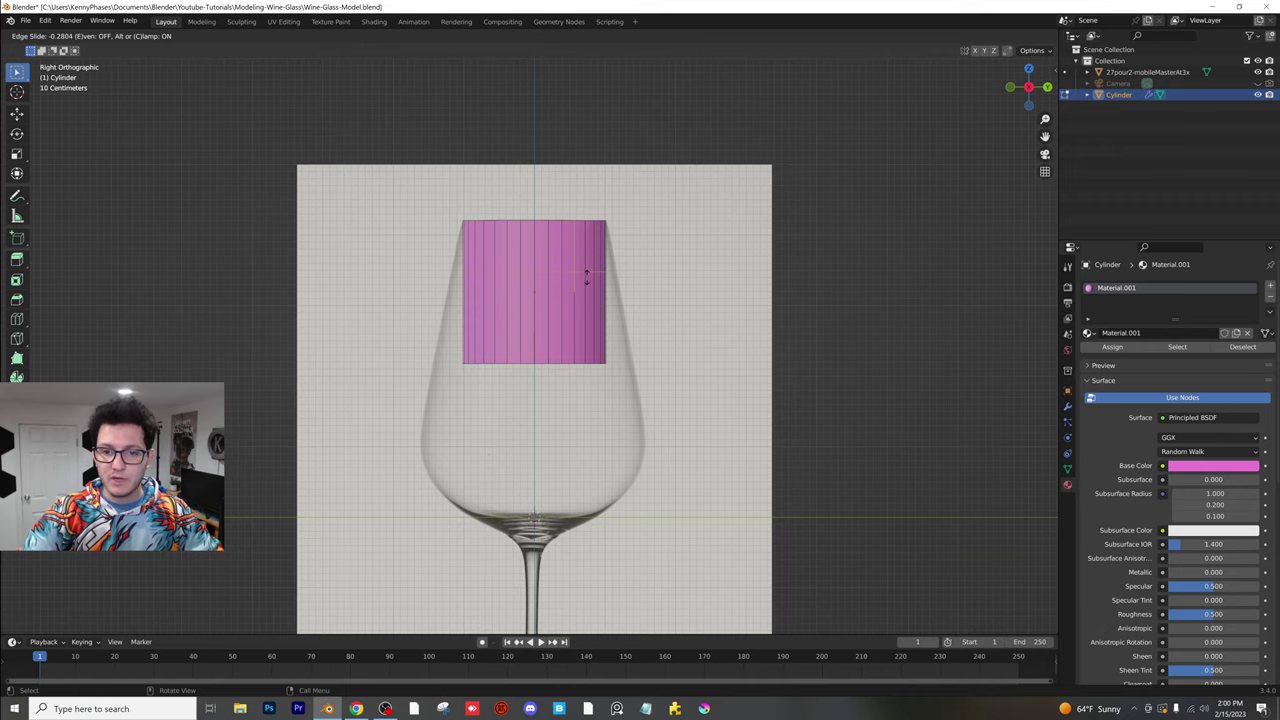
pyautogui.click(587, 332)
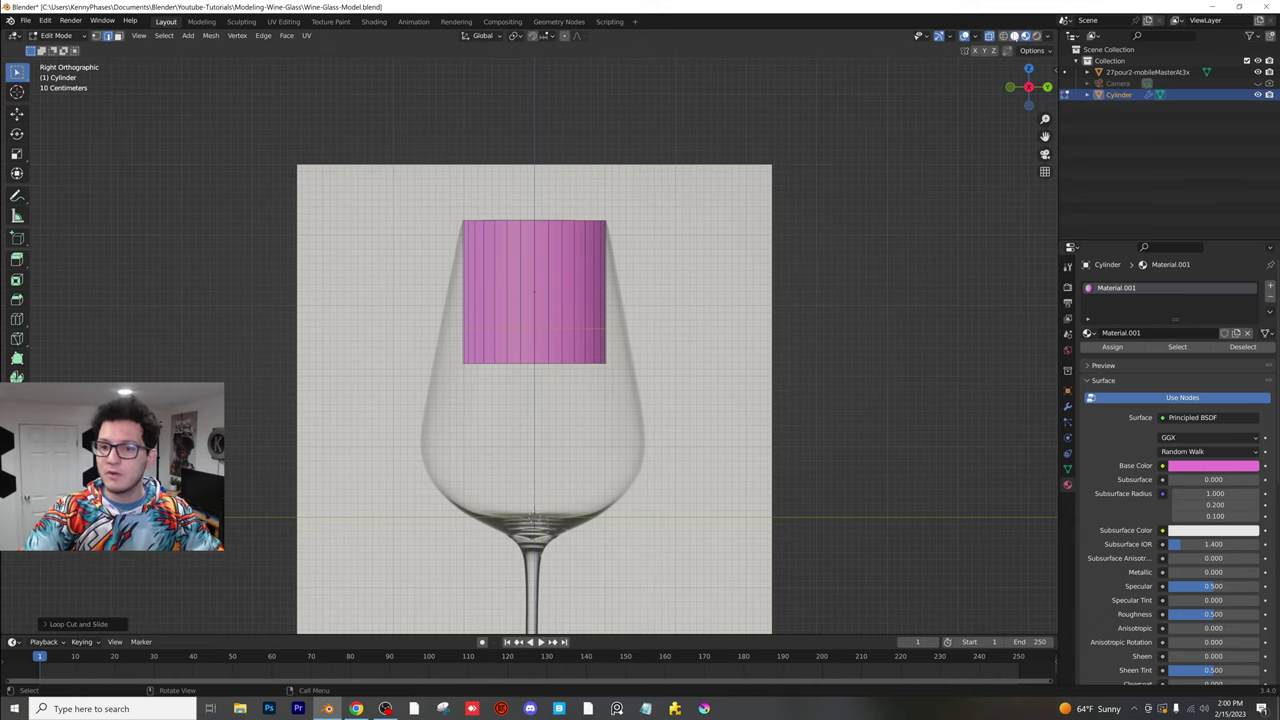
# - Show the cylinder in solid shading and try the vertex, edge and face selection modes, ending in vertex selection
pyautogui.click(1014, 36)
pyautogui.scroll(3, 600, 284)
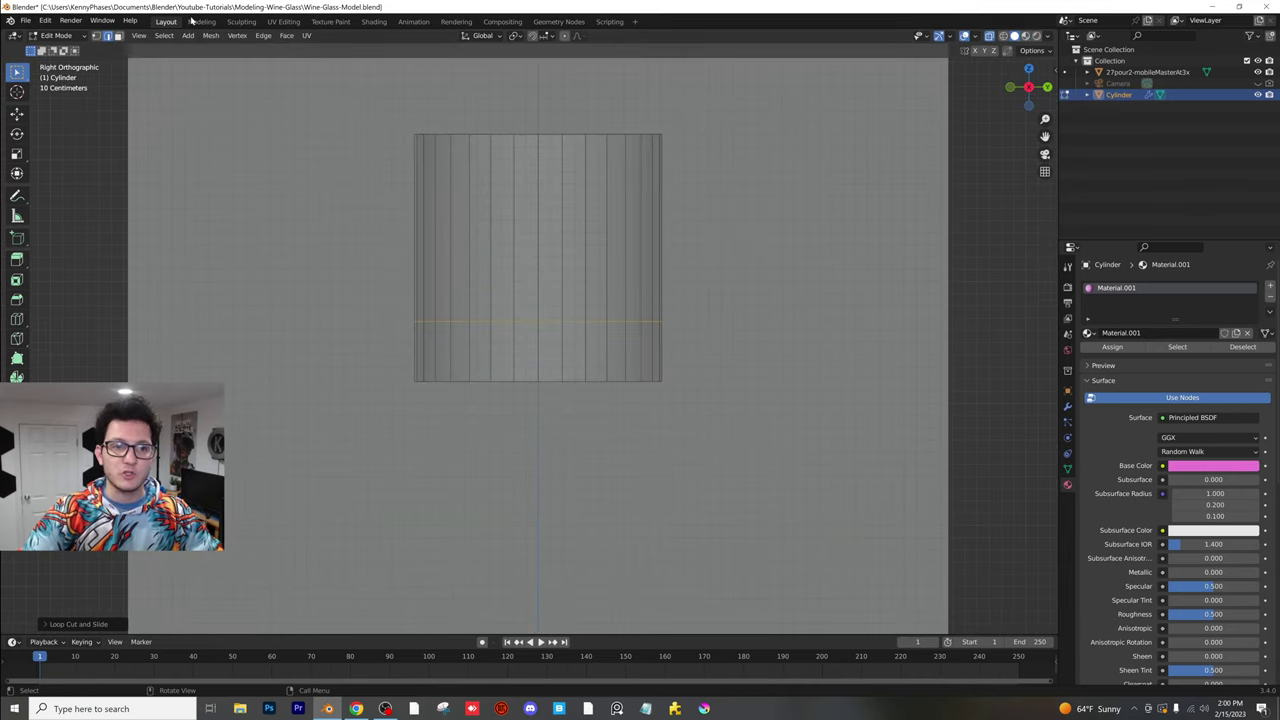
pyautogui.click(96, 36)
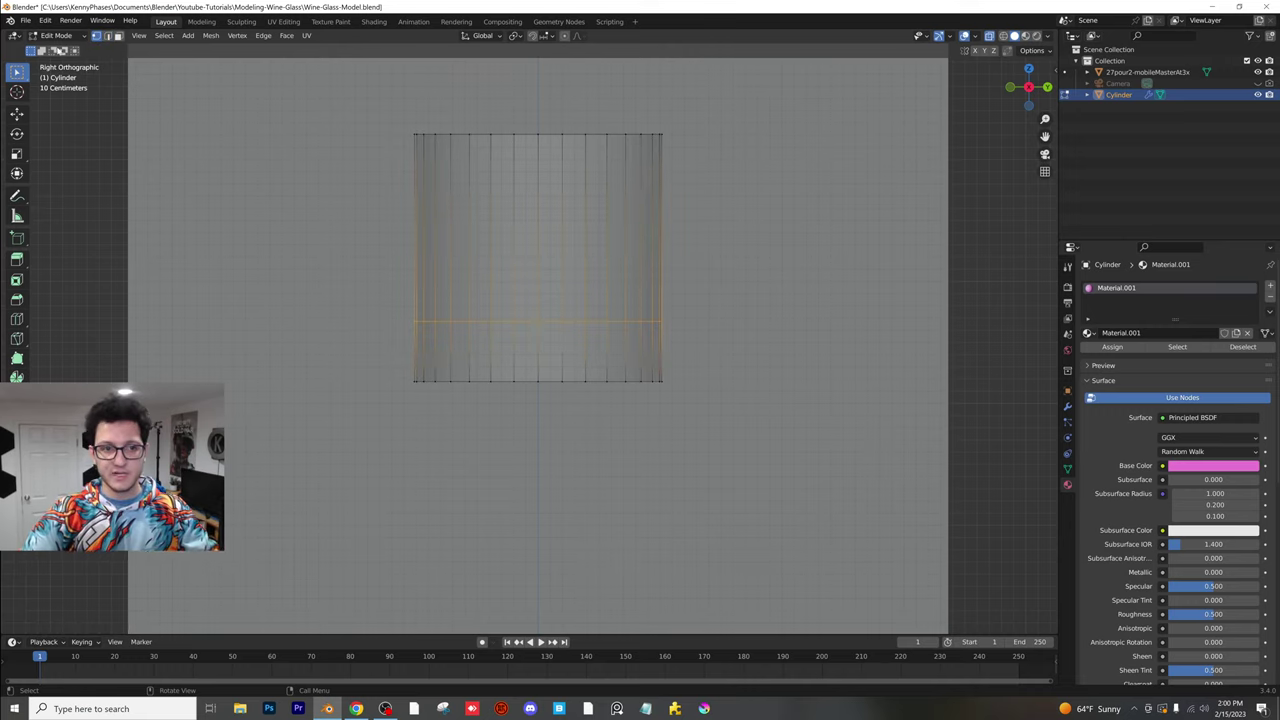
pyautogui.click(107, 36)
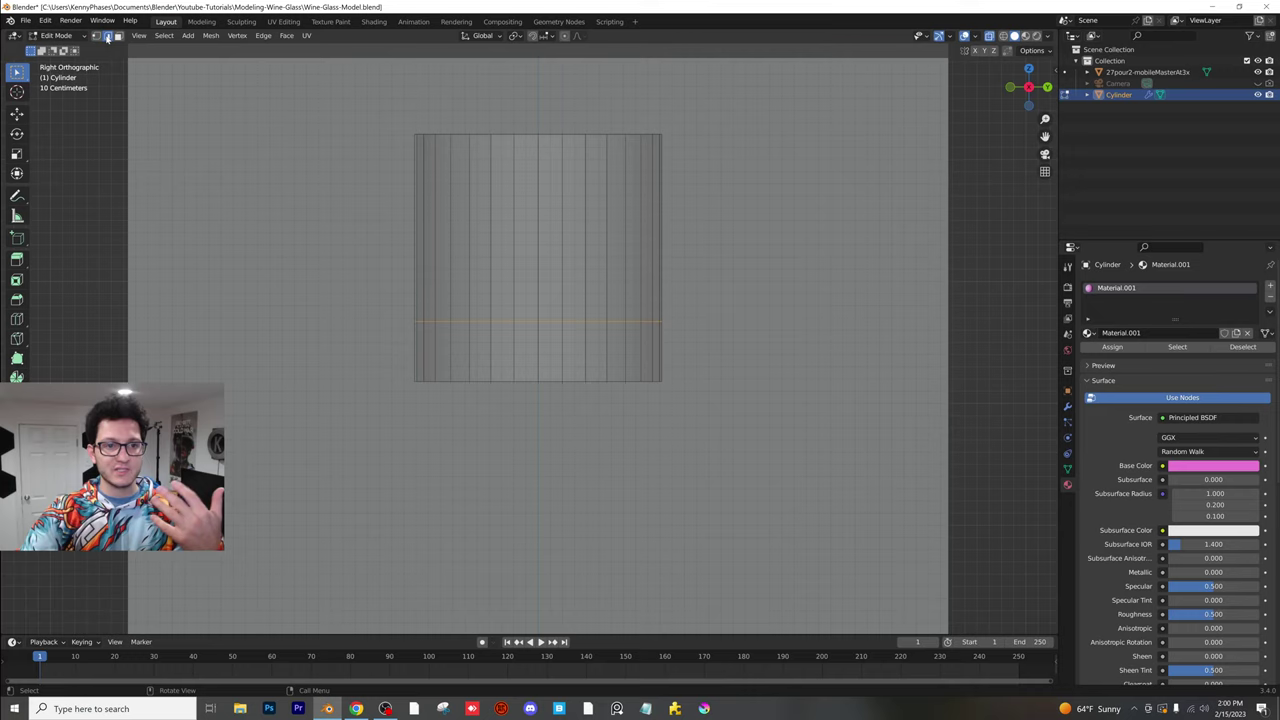
pyautogui.click(118, 36)
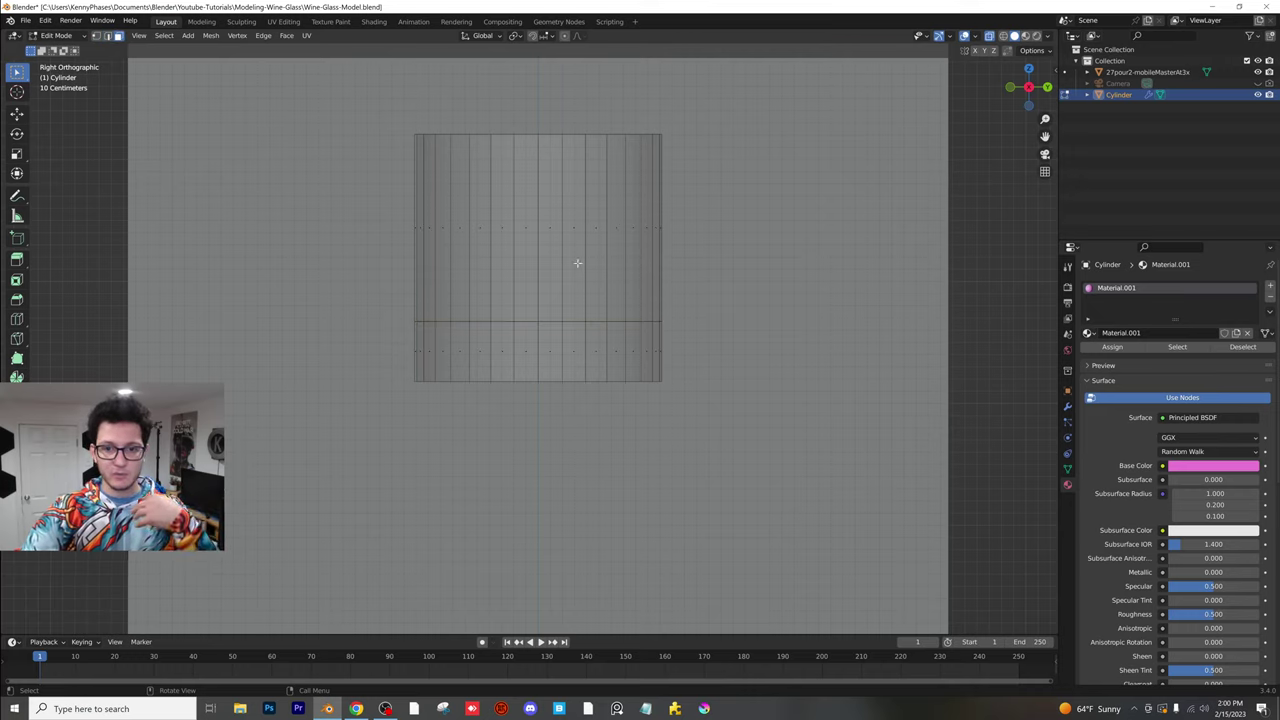
pyautogui.click(96, 36)
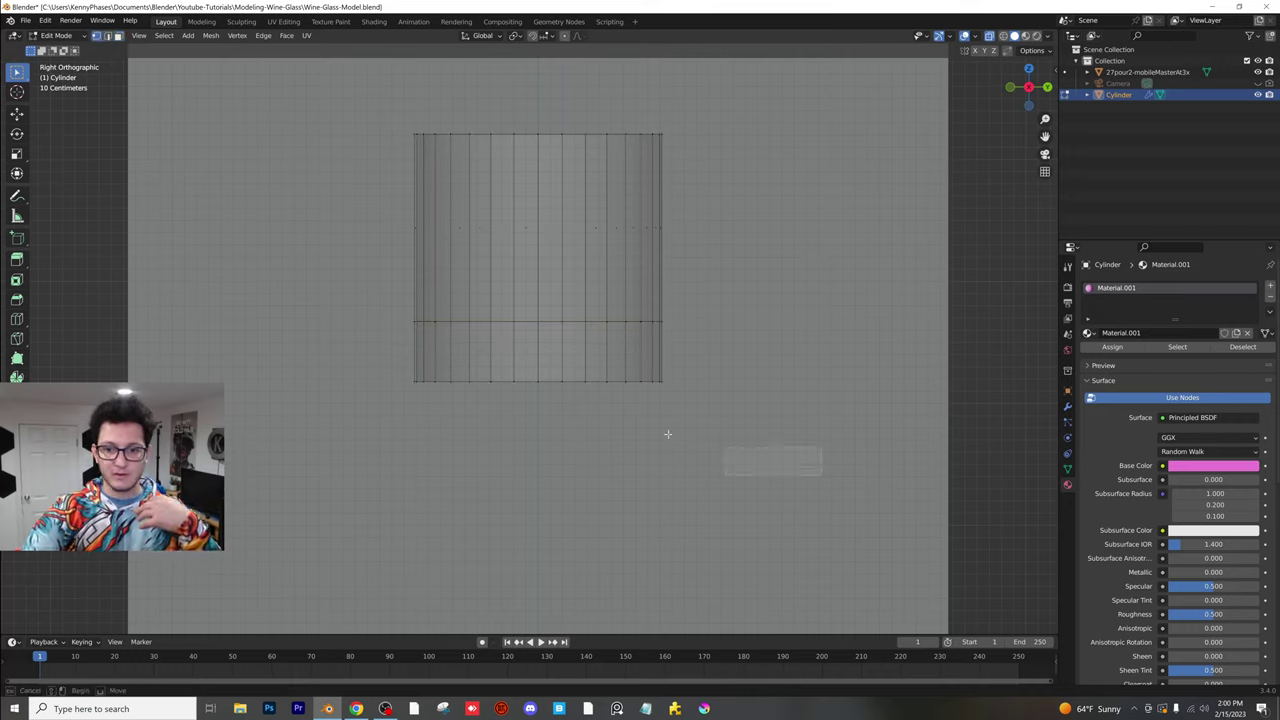
# - Select the two lower vertex rings and, in material preview, scale them up by about 1.32 to follow the glass outline
pyautogui.keyDown('alt'); pyautogui.click(476, 333); pyautogui.keyUp('alt')
pyautogui.press('KP_0')
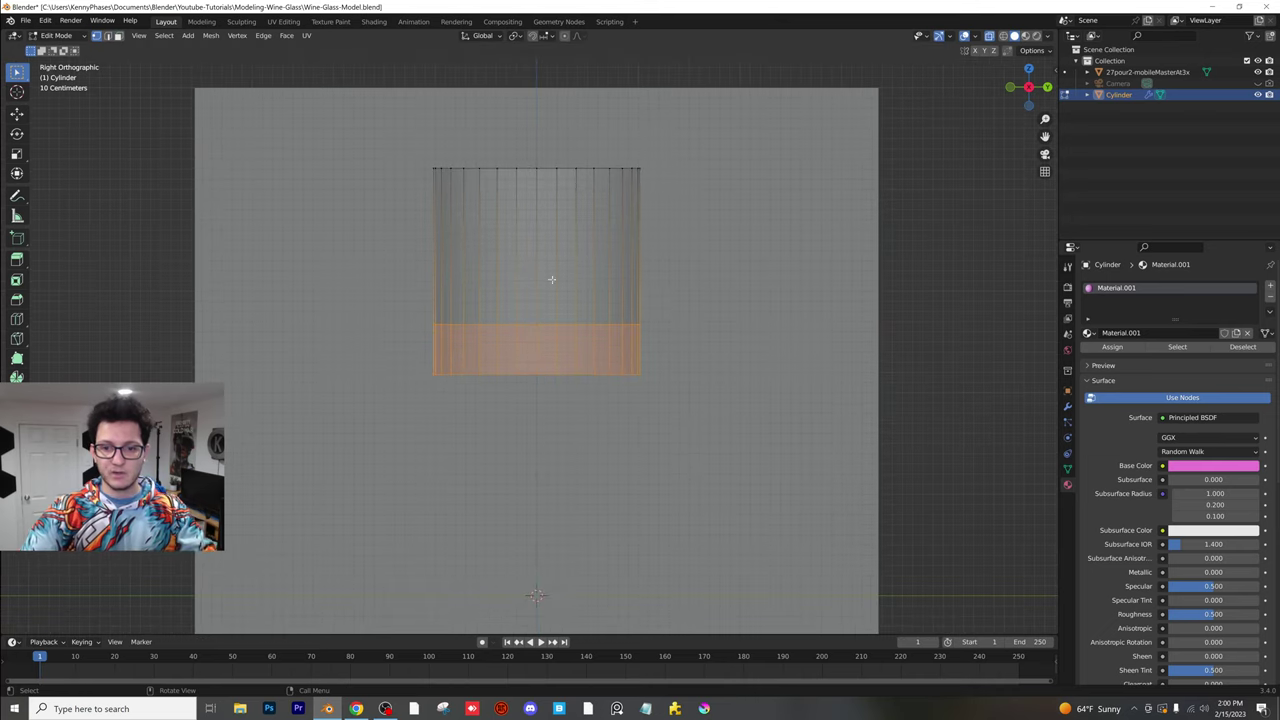
pyautogui.click(1025, 35)
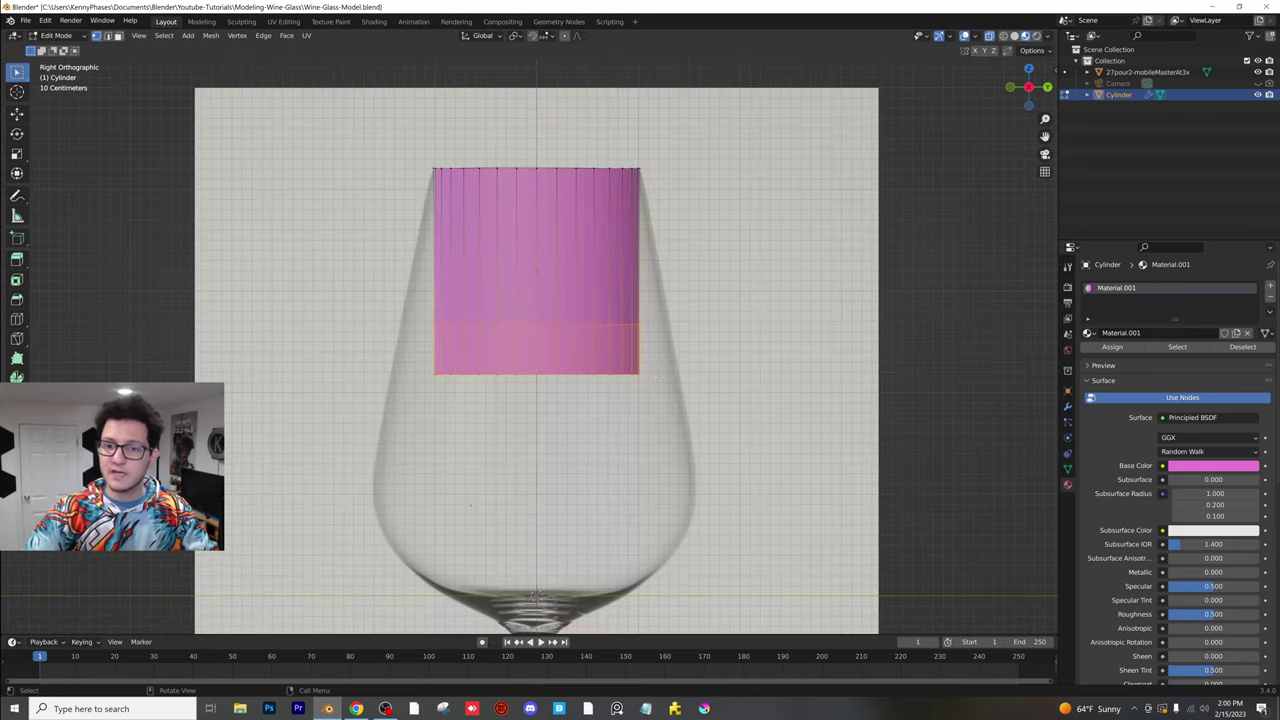
pyautogui.press('s')
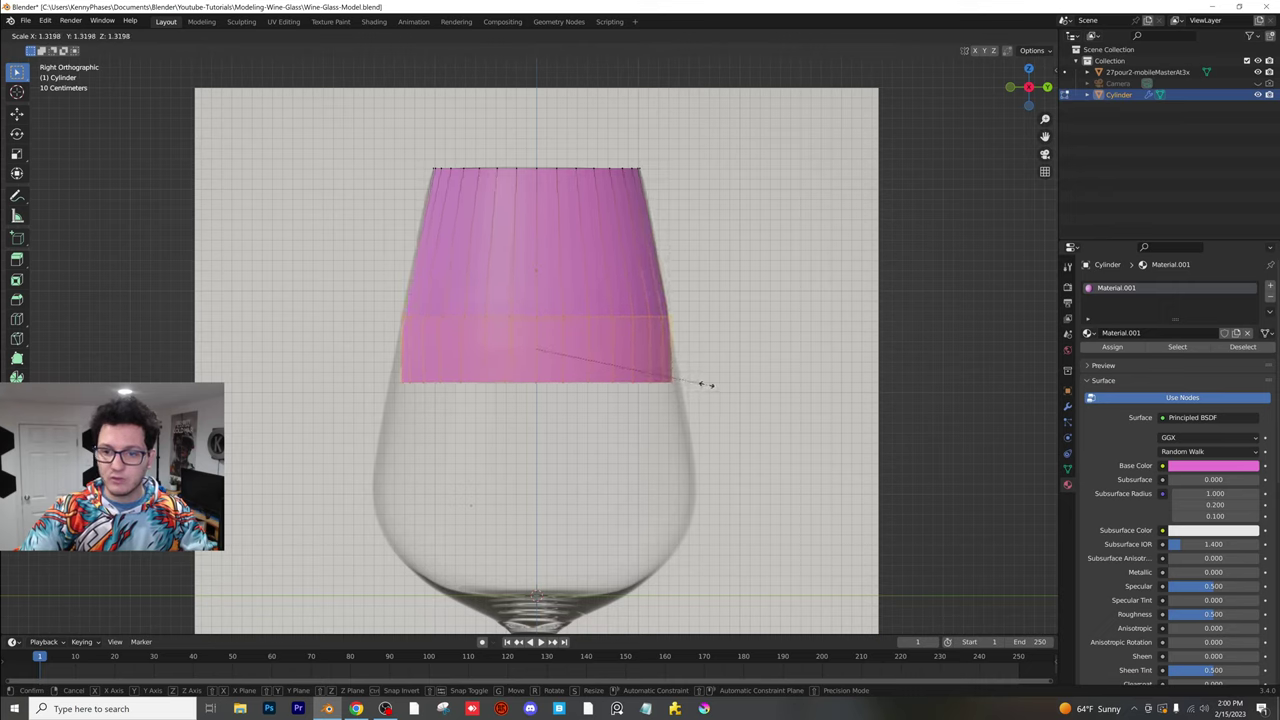
pyautogui.click(705, 382)
# - Select only the bottom vertex ring and scale it up by about 1.1 to meet the glass outline
pyautogui.moveTo(741, 351); pyautogui.dragTo(362, 436)
pyautogui.press('s')
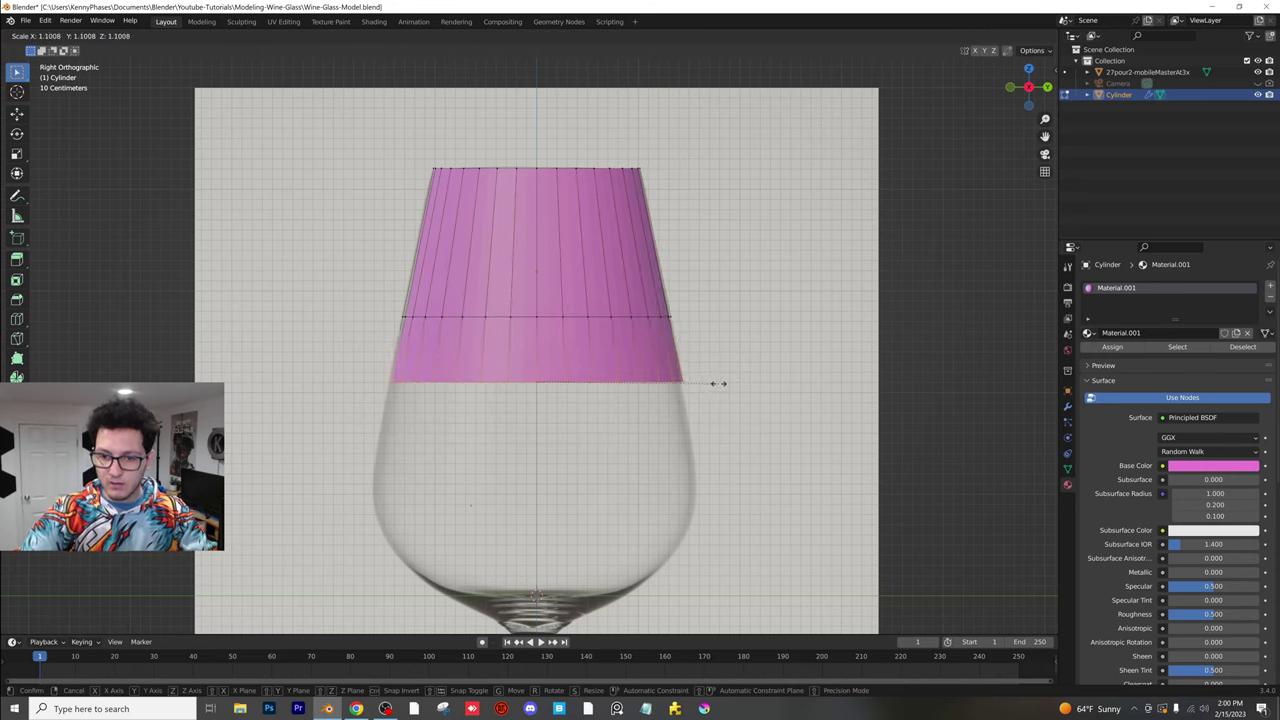
pyautogui.click(717, 382)
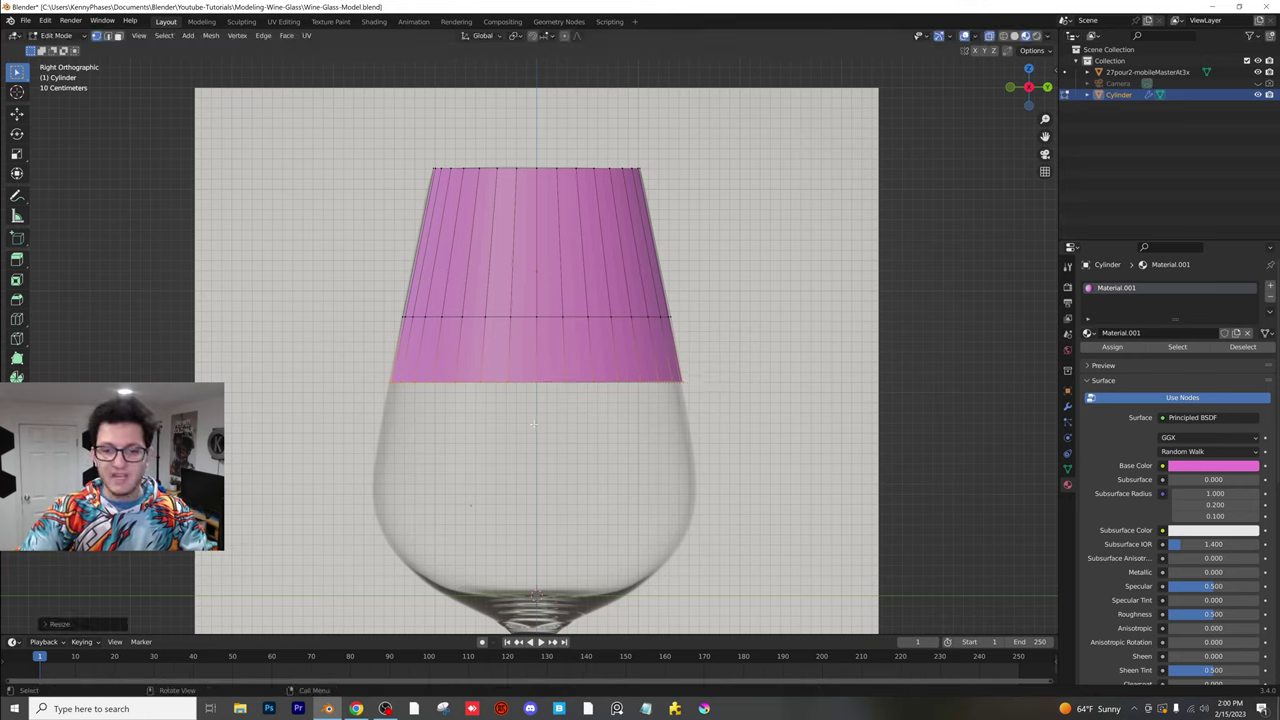
# - Extrude the bottom ring straight down along Z and scale it by about 1.12 to the bowl's widest part
pyautogui.press('e')
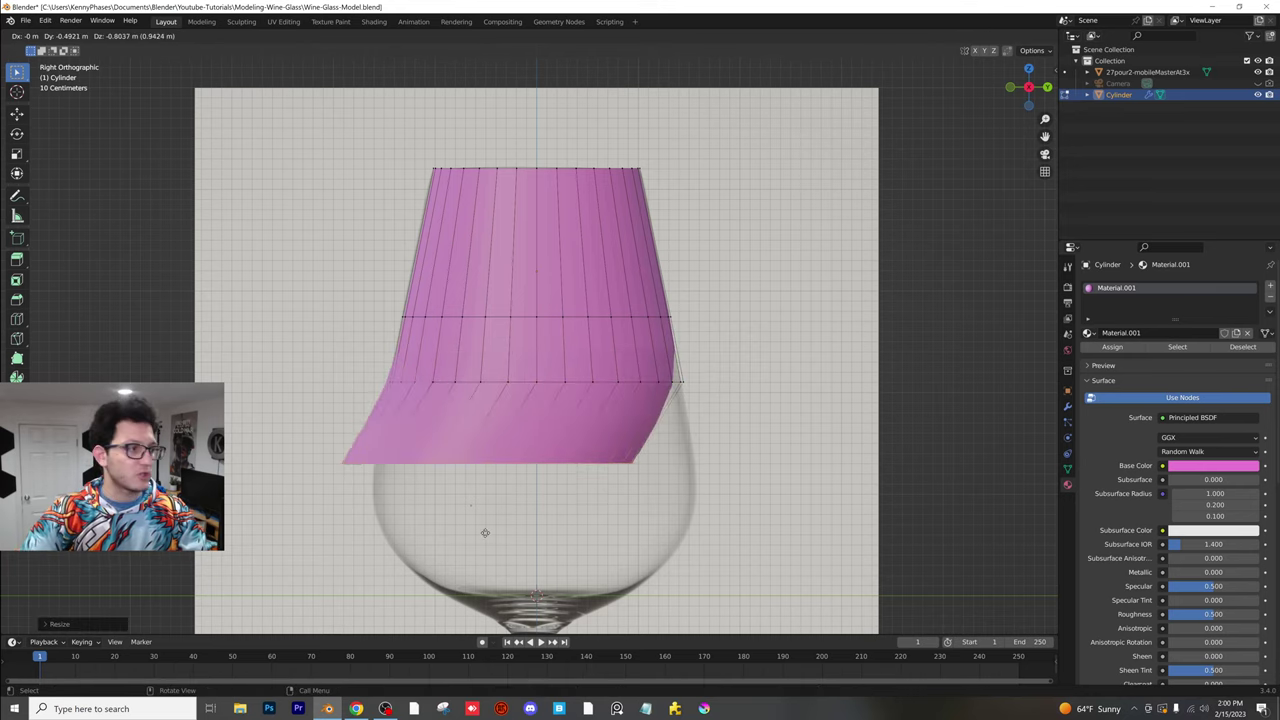
pyautogui.press('z')
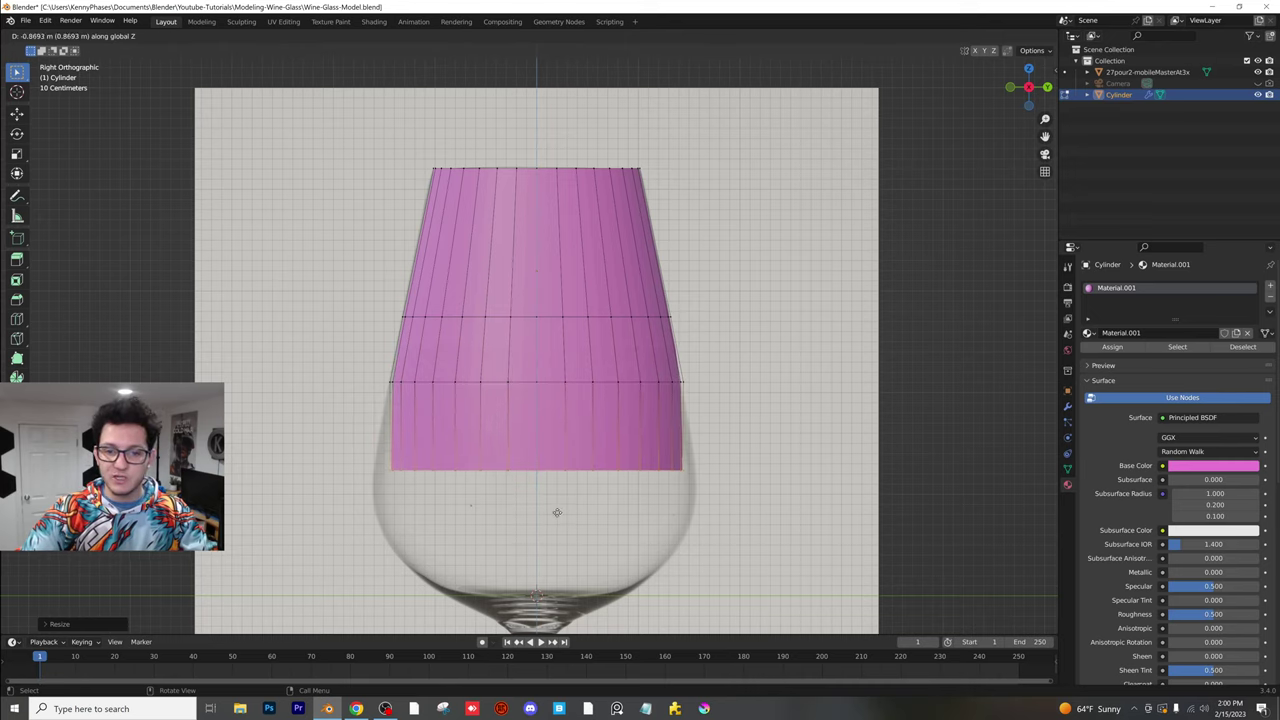
pyautogui.click(552, 506)
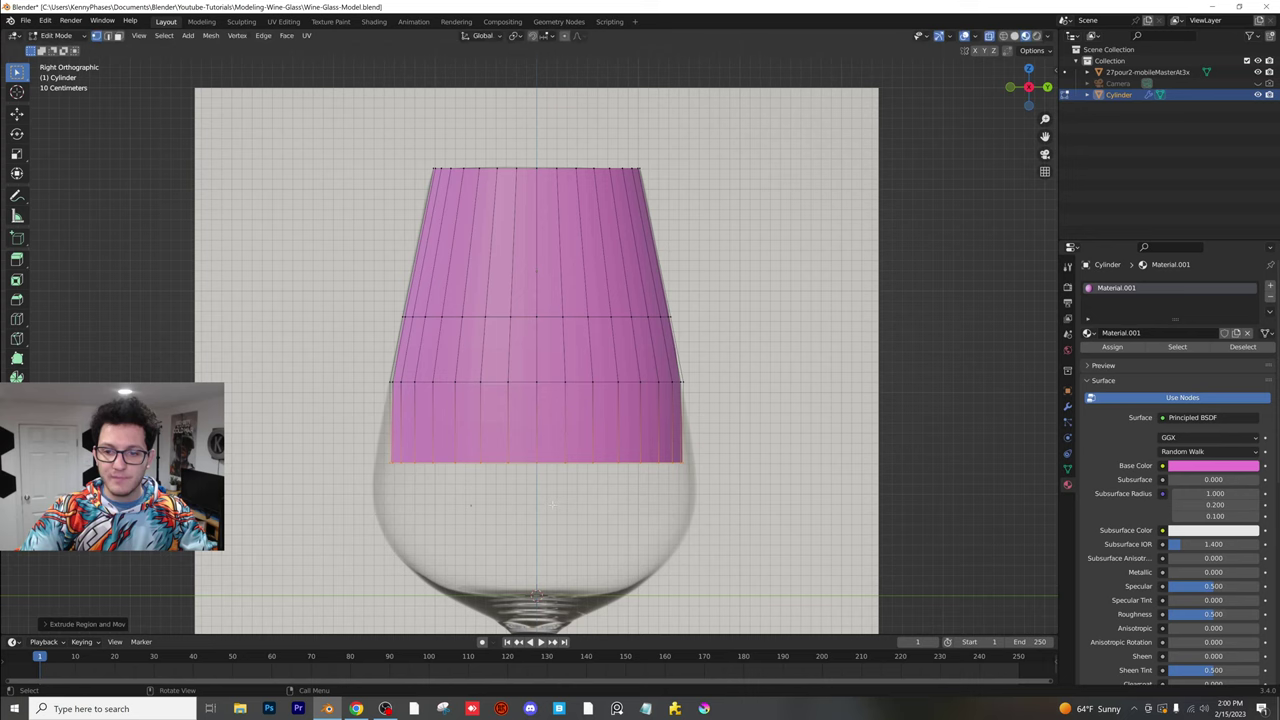
pyautogui.press('s')
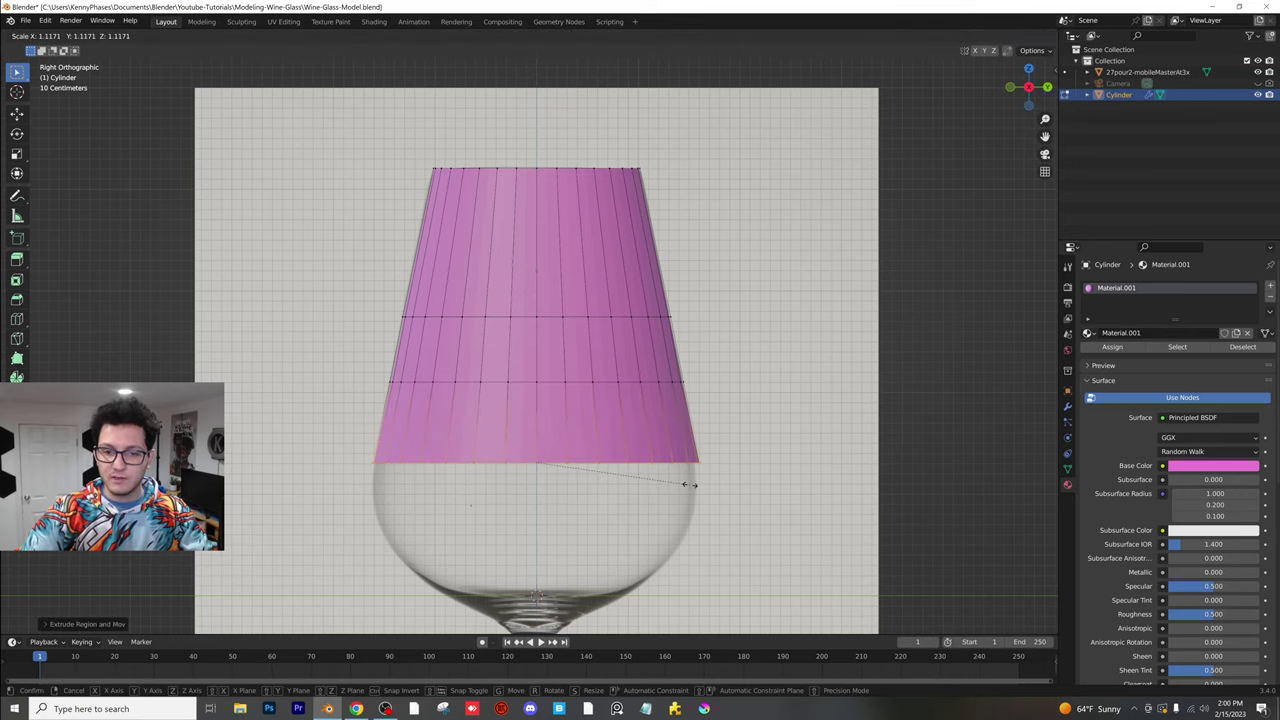
pyautogui.click(689, 484)
# - Check the shape in perspective, return to the right orthographic view and extrude the bottom ring down about 0.33 m along Z
pyautogui.scroll(-3, 689, 484)
pyautogui.moveTo(689, 484); pyautogui.dragTo(512, 535, button='middle')
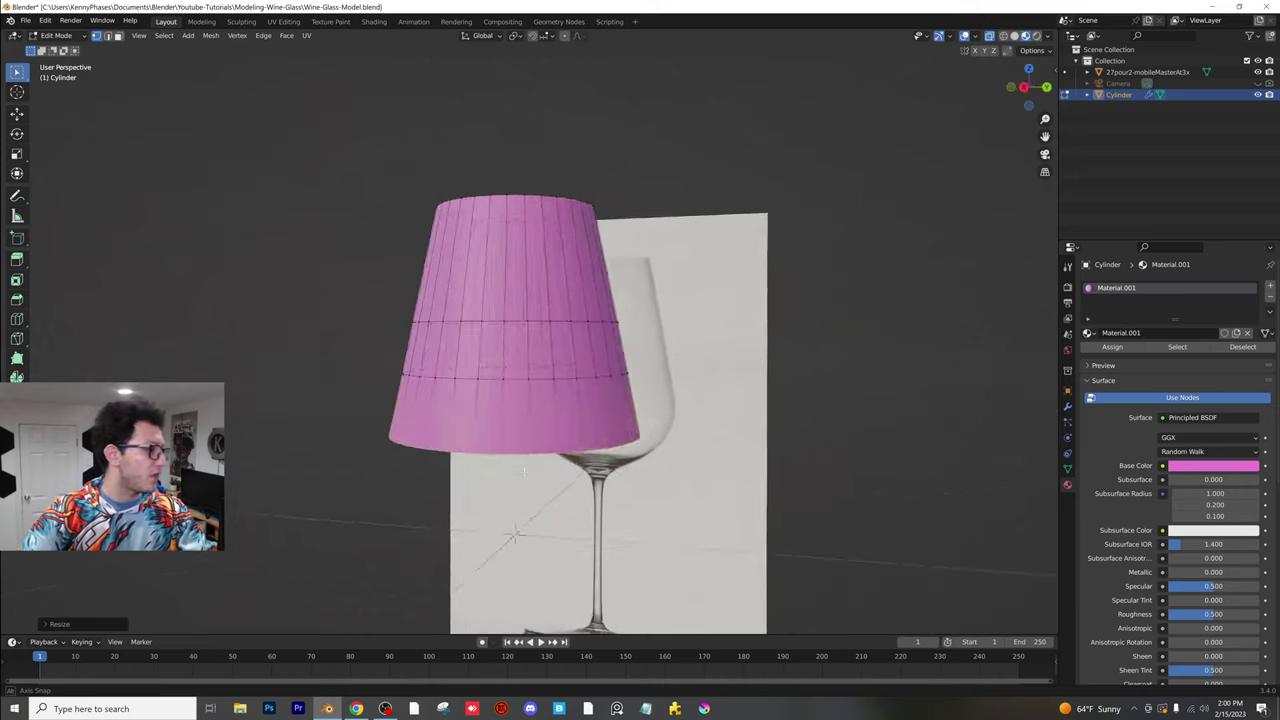
pyautogui.moveTo(524, 472); pyautogui.dragTo(574, 482, button='middle')
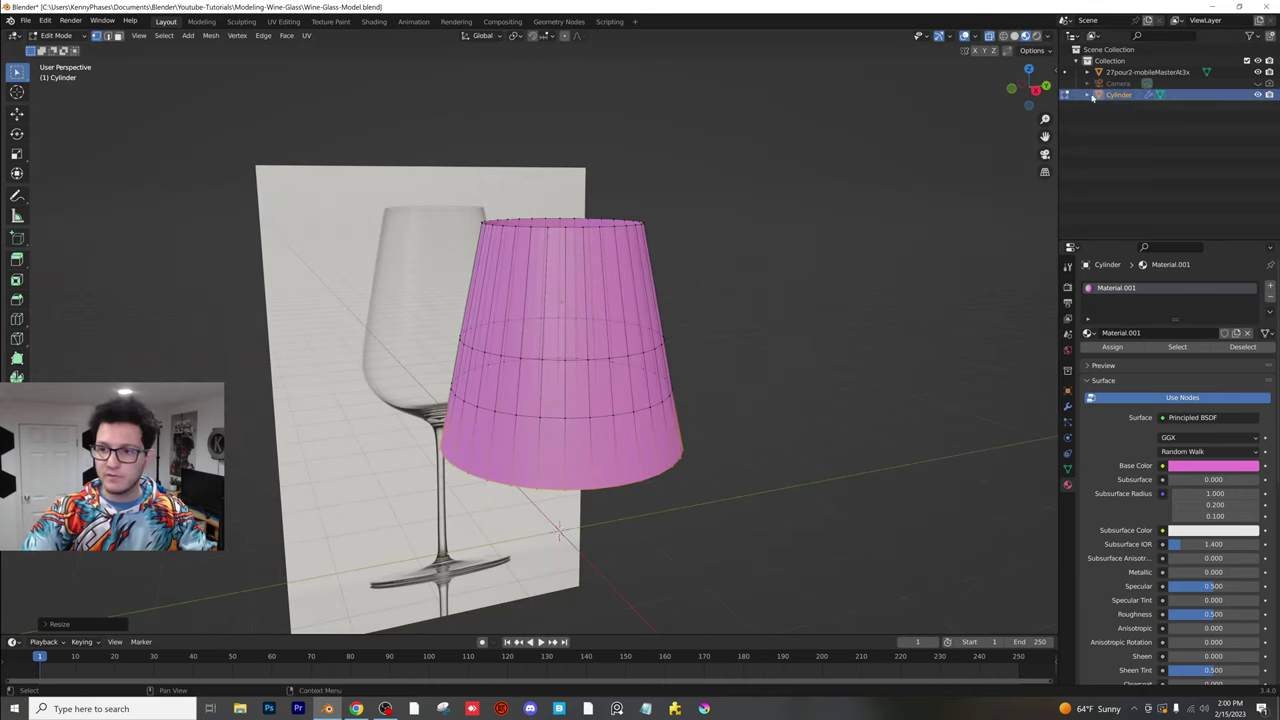
pyautogui.click(1035, 89)
pyautogui.press('KP_Decimal')
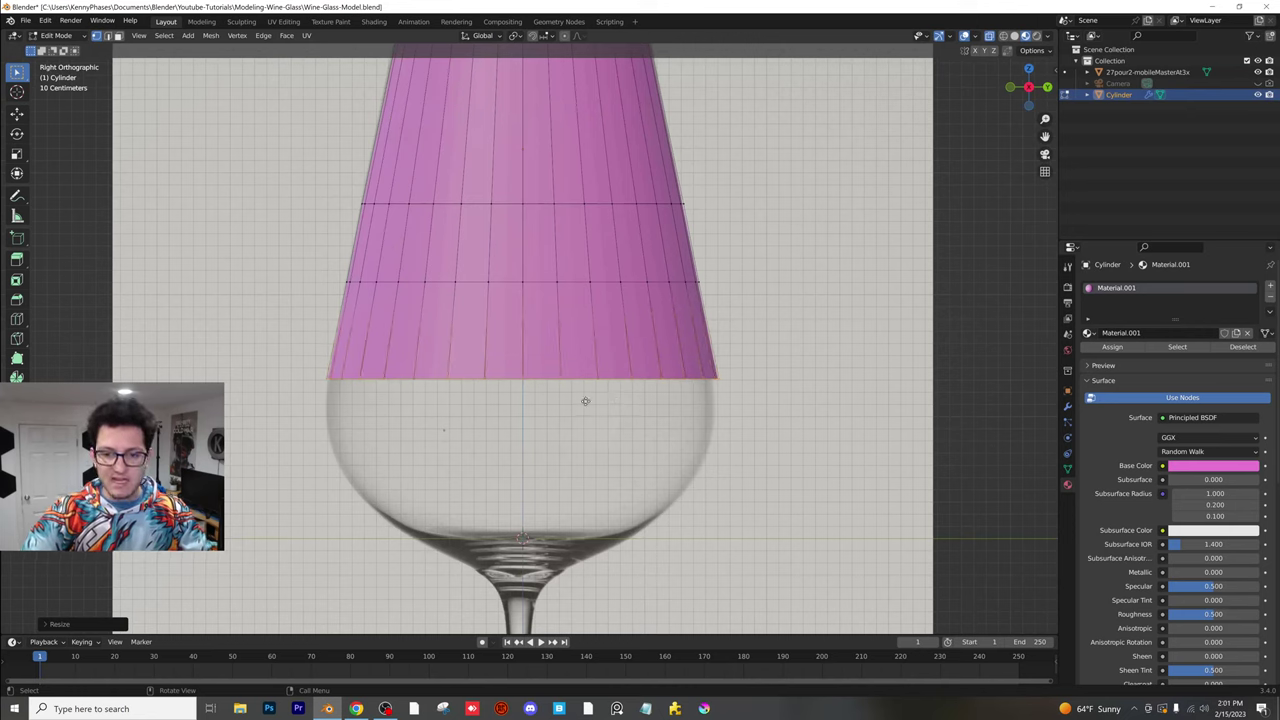
pyautogui.press('g')
pyautogui.press('z')
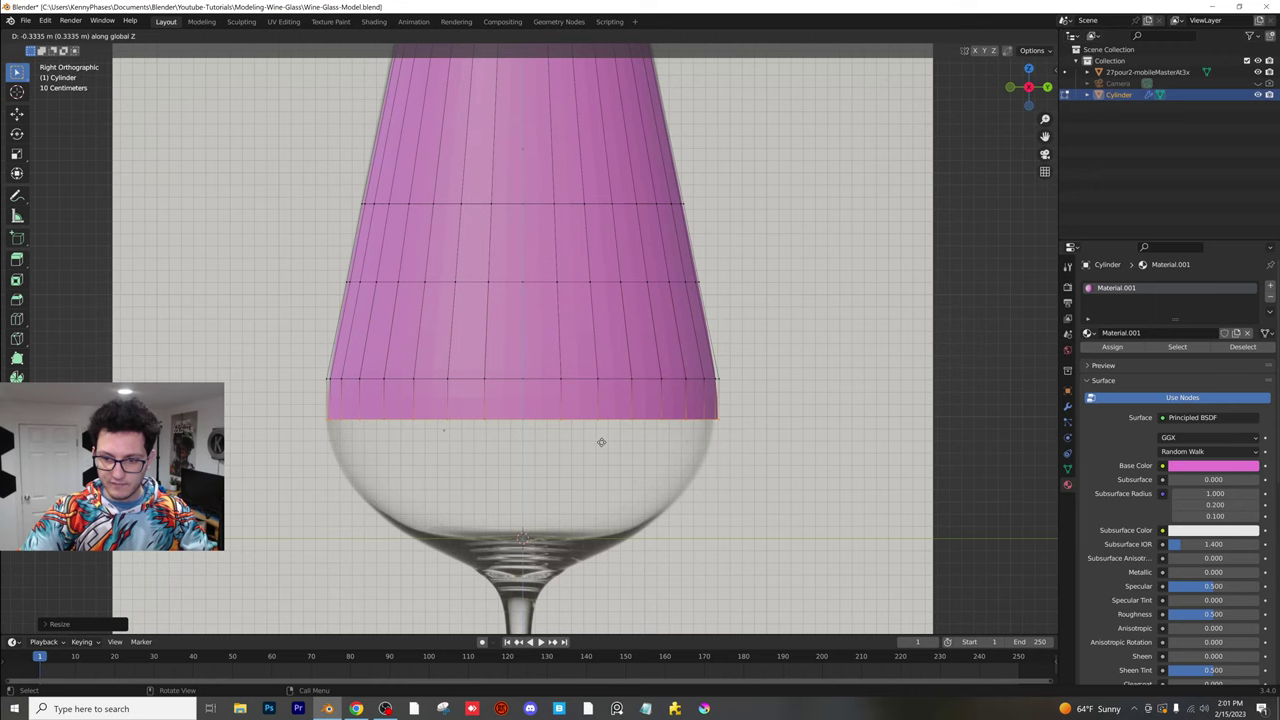
pyautogui.click(600, 441)
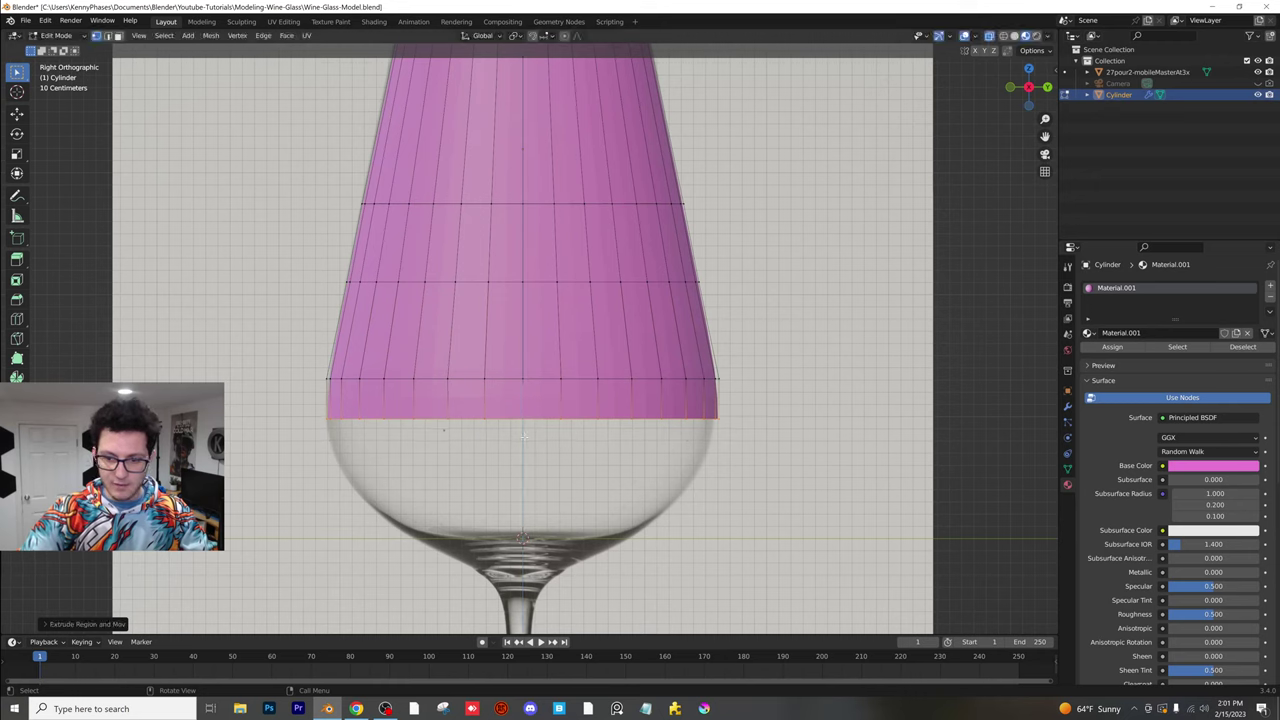
# - Extrude another short section below the widest part of the bowl and scale its ring to about 0.99
pyautogui.press('e')
pyautogui.click(525, 458)
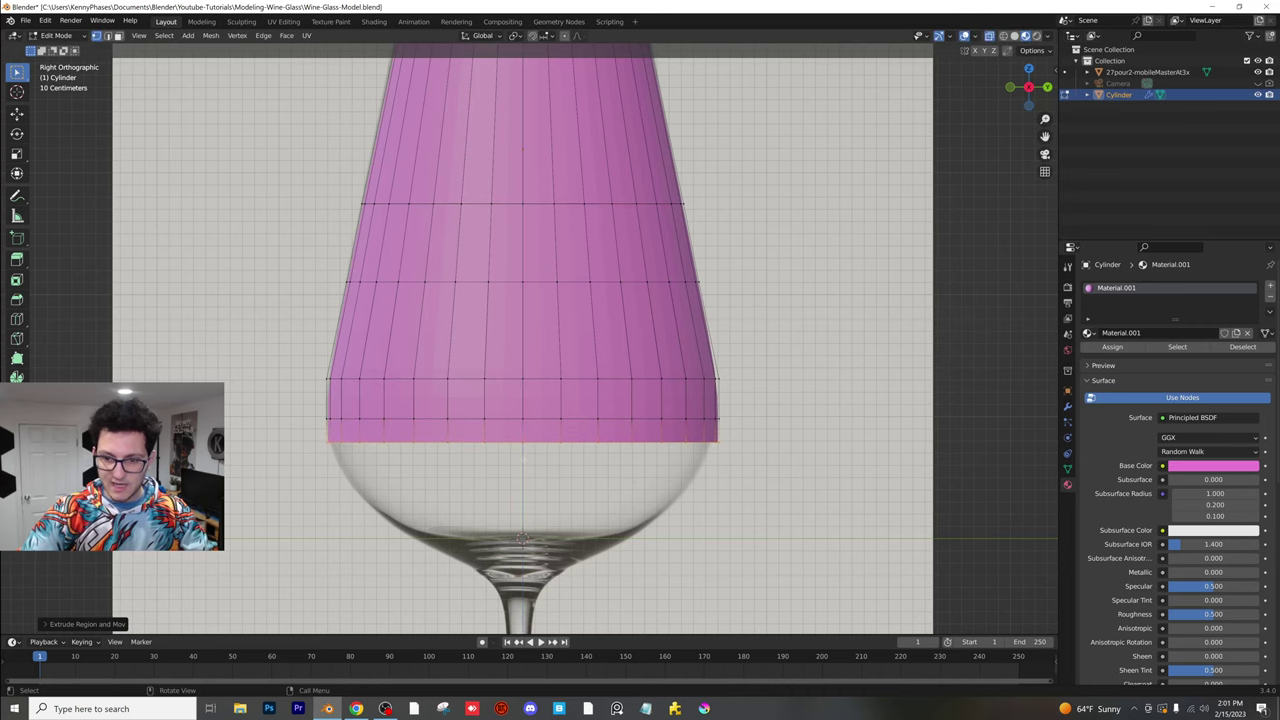
pyautogui.press('s')
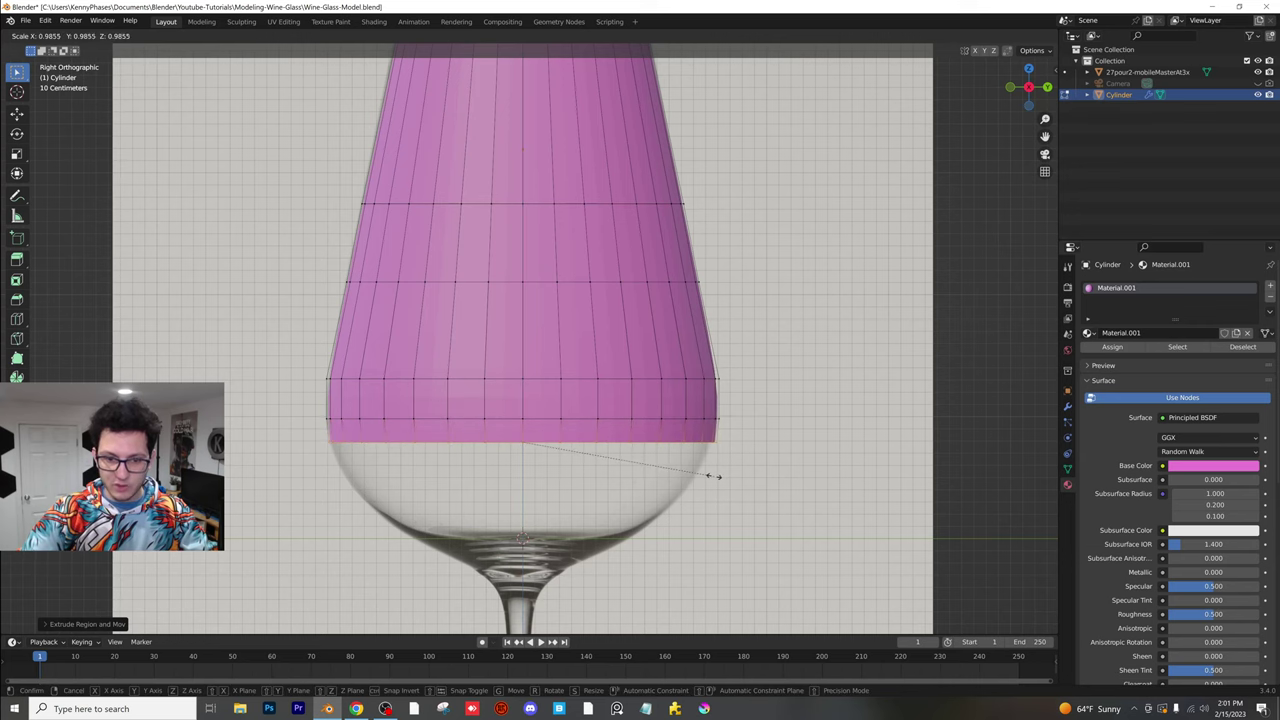
pyautogui.click(714, 476)
# - Extrude the bottom ring down along Z below the widest part of the bowl and scale it in to the glass outline
pyautogui.scroll(2, 650, 440)
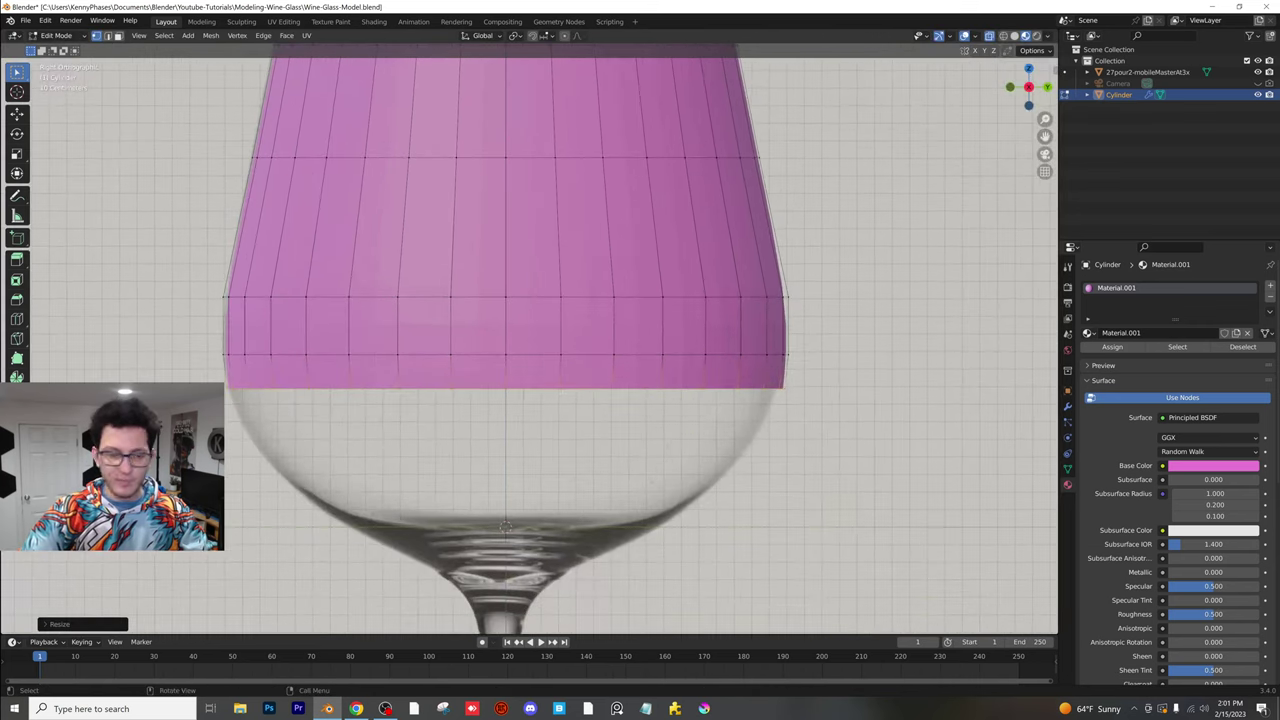
pyautogui.keyDown('shift'); pyautogui.moveTo(594, 421); pyautogui.dragTo(651, 403, button='middle'); pyautogui.keyUp('shift')
pyautogui.press('g')
pyautogui.press('z')
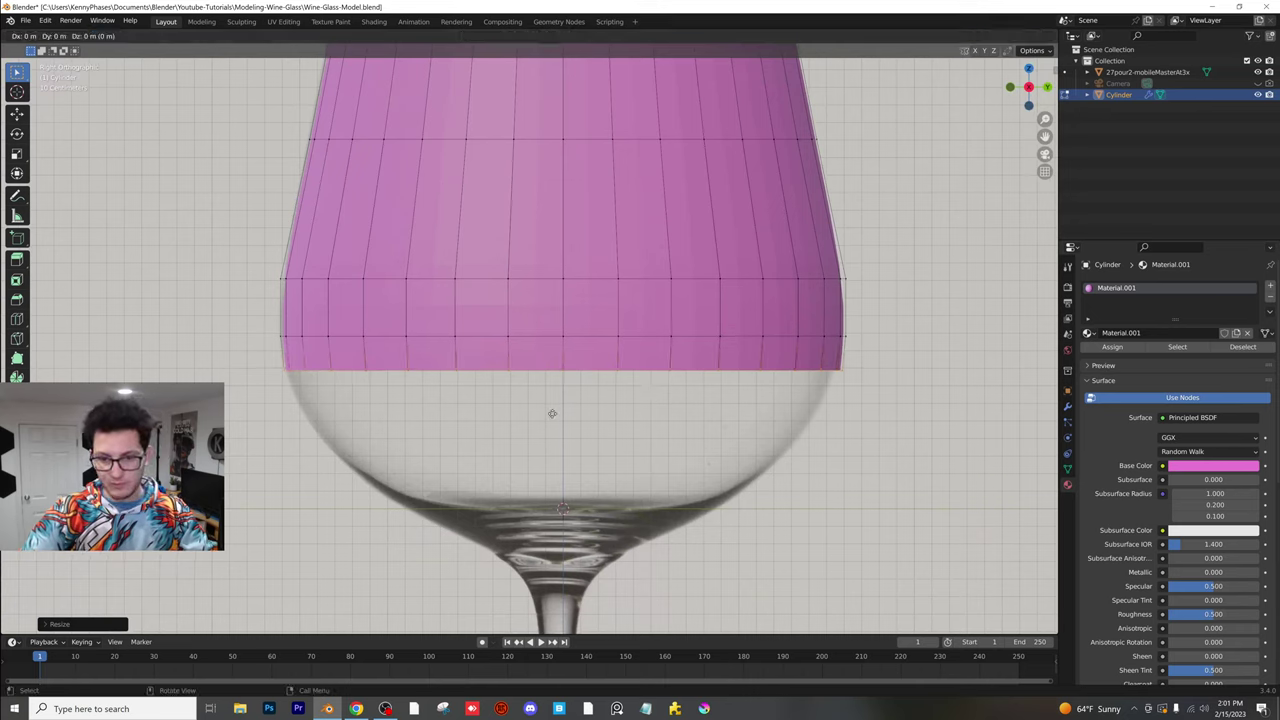
pyautogui.click(568, 470)
pyautogui.press('s')
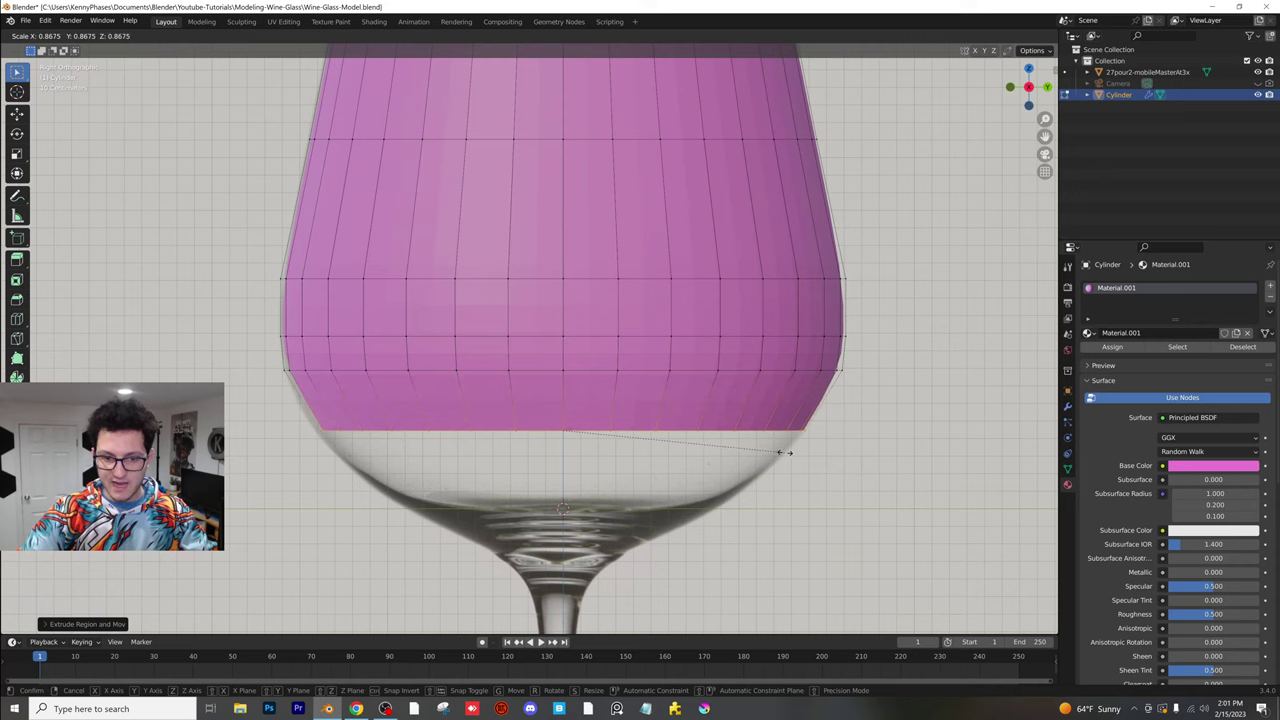
pyautogui.click(790, 451)
# - Raise the bottom ring slightly along Z and scale it up by about 1.05 to meet the glass outline
pyautogui.press('g')
pyautogui.press('z')
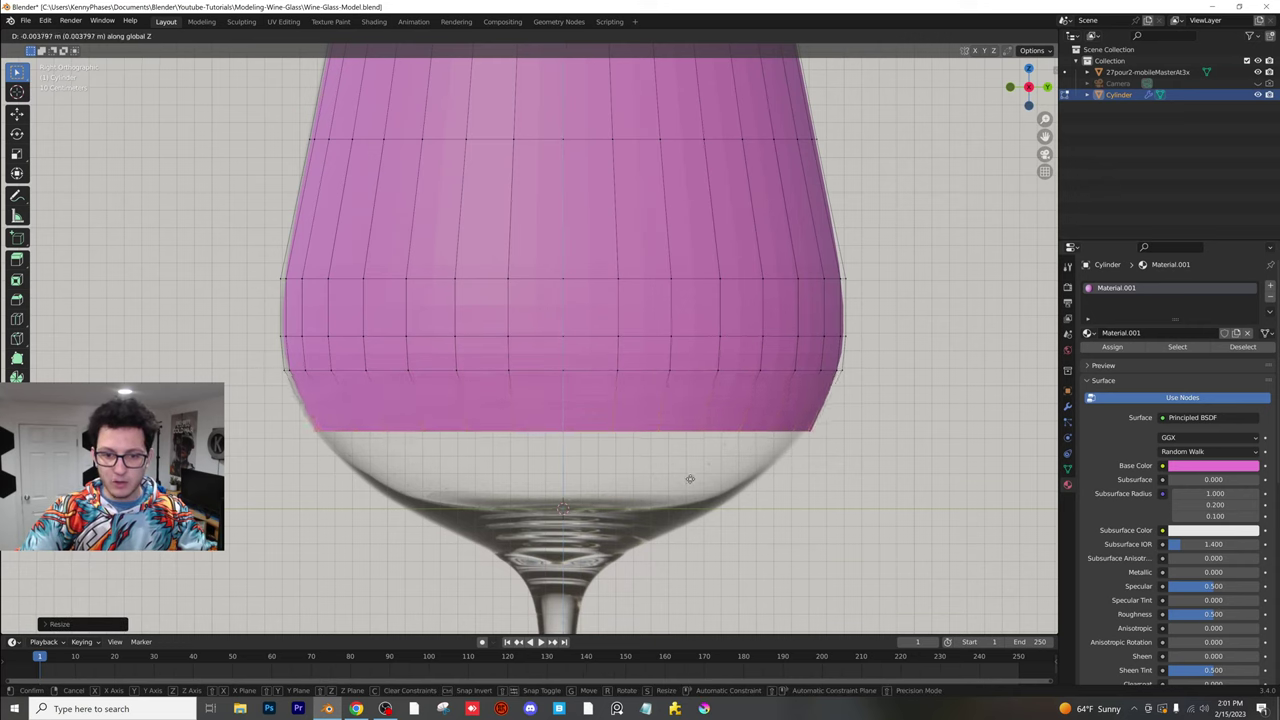
pyautogui.click(691, 457)
pyautogui.press('s')
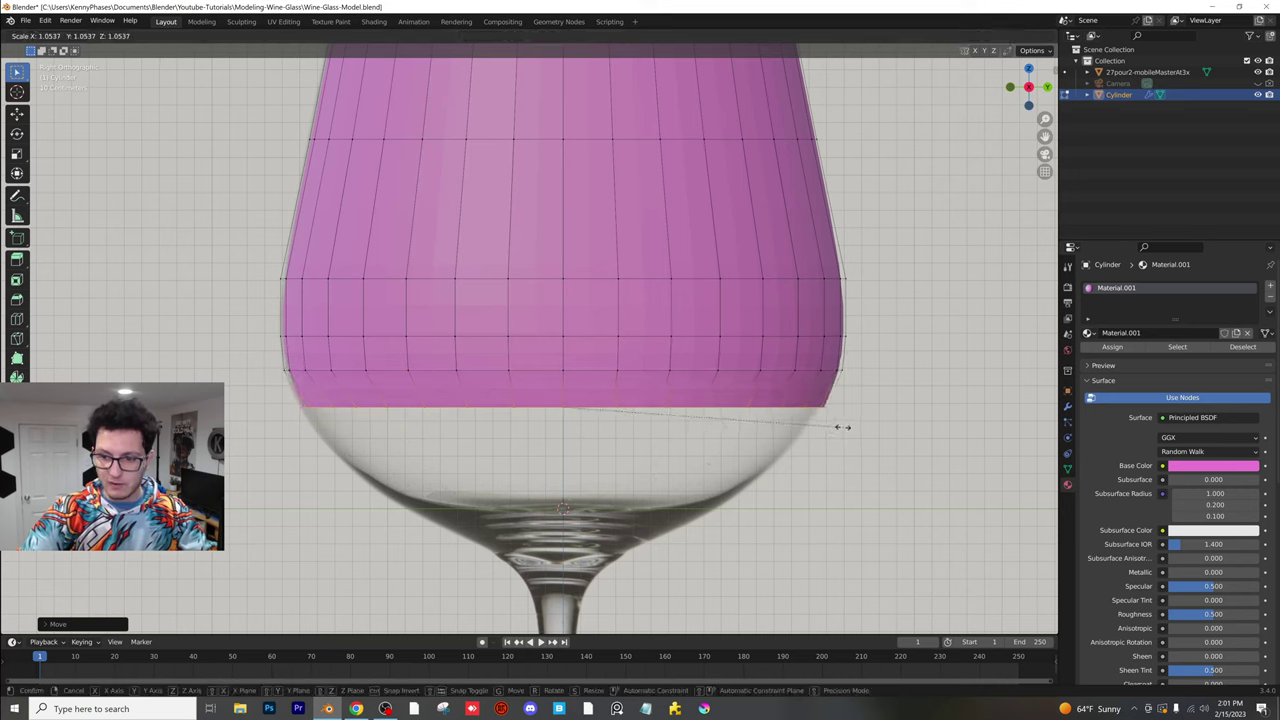
pyautogui.click(841, 426)
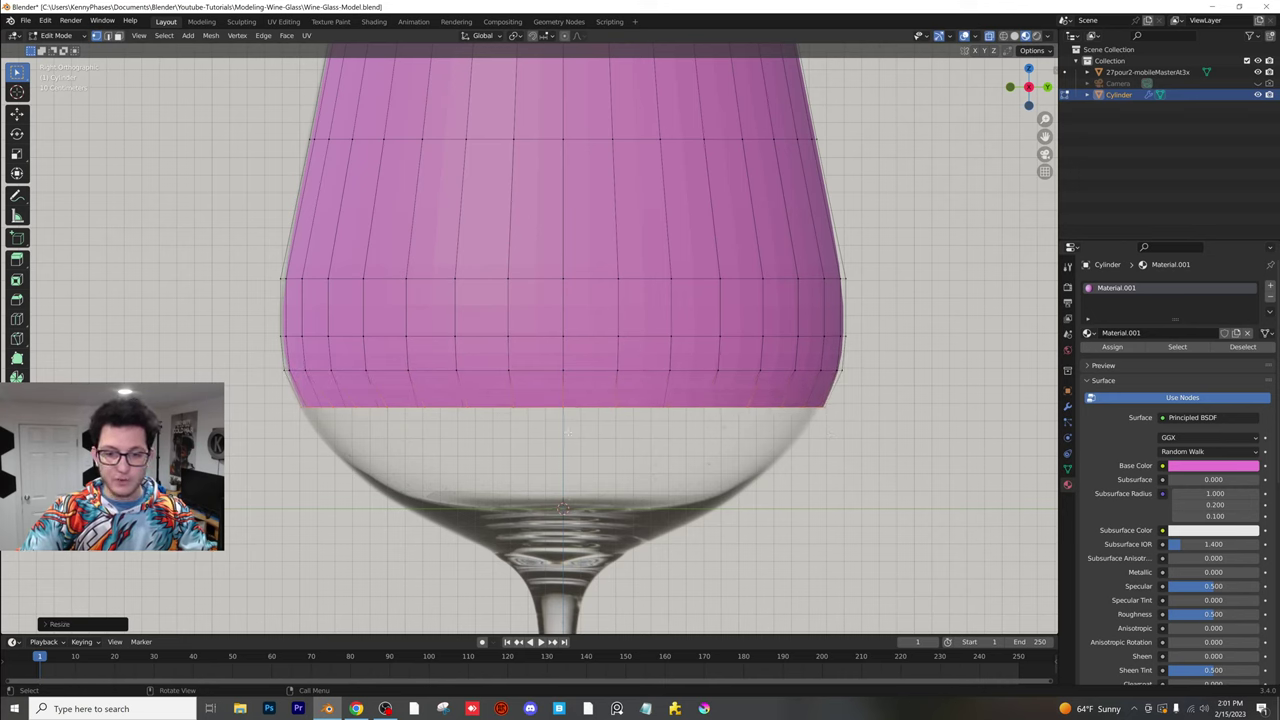
# - Extrude the bottom ring down along Z around the bowl's lower curve and scale it to about 0.89
pyautogui.press('e')
pyautogui.press('z')
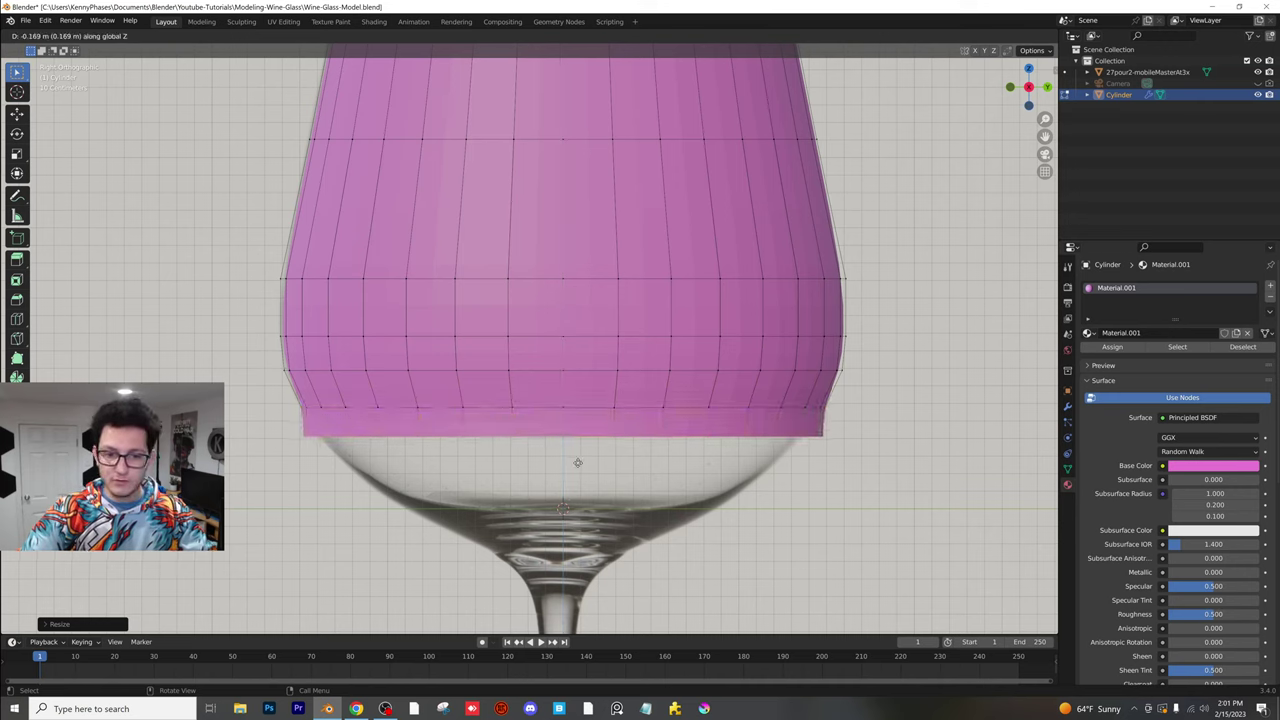
pyautogui.click(586, 472)
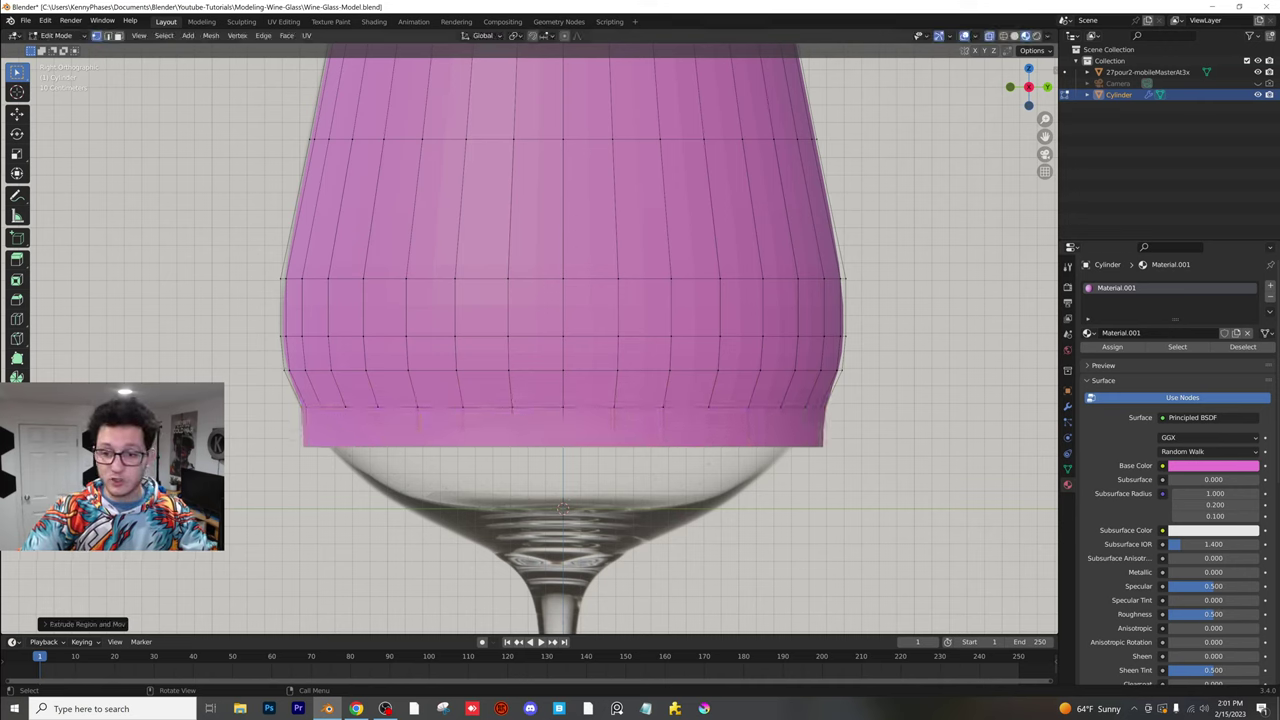
pyautogui.press('s')
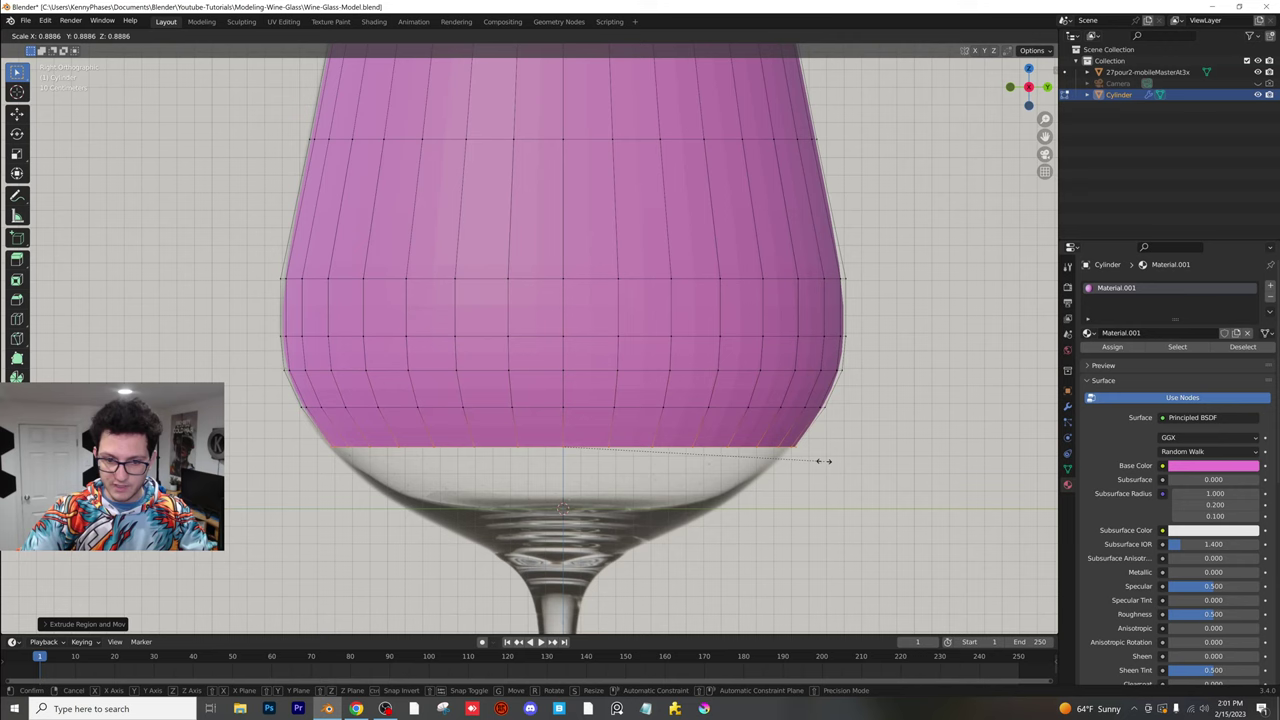
pyautogui.click(824, 460)
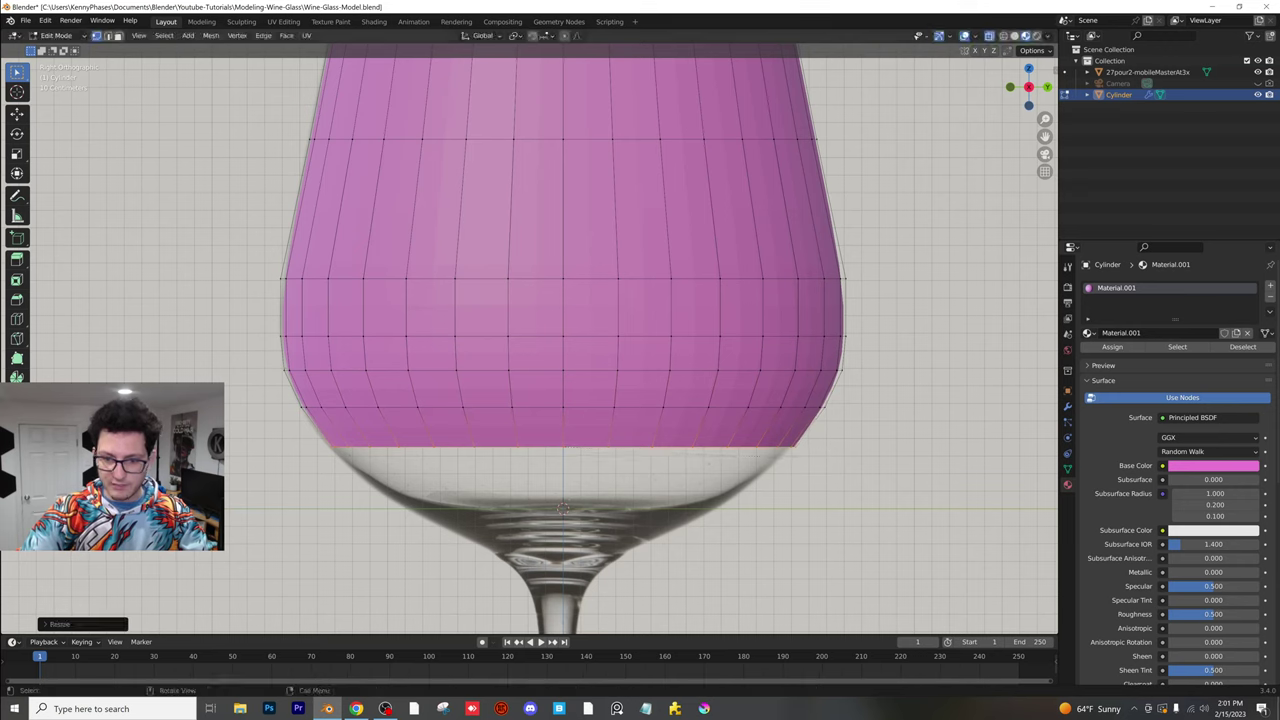
# - Extrude another short section toward the bowl's base and scale its ring inward to match the reference outline
pyautogui.press('e')
pyautogui.click(623, 509)
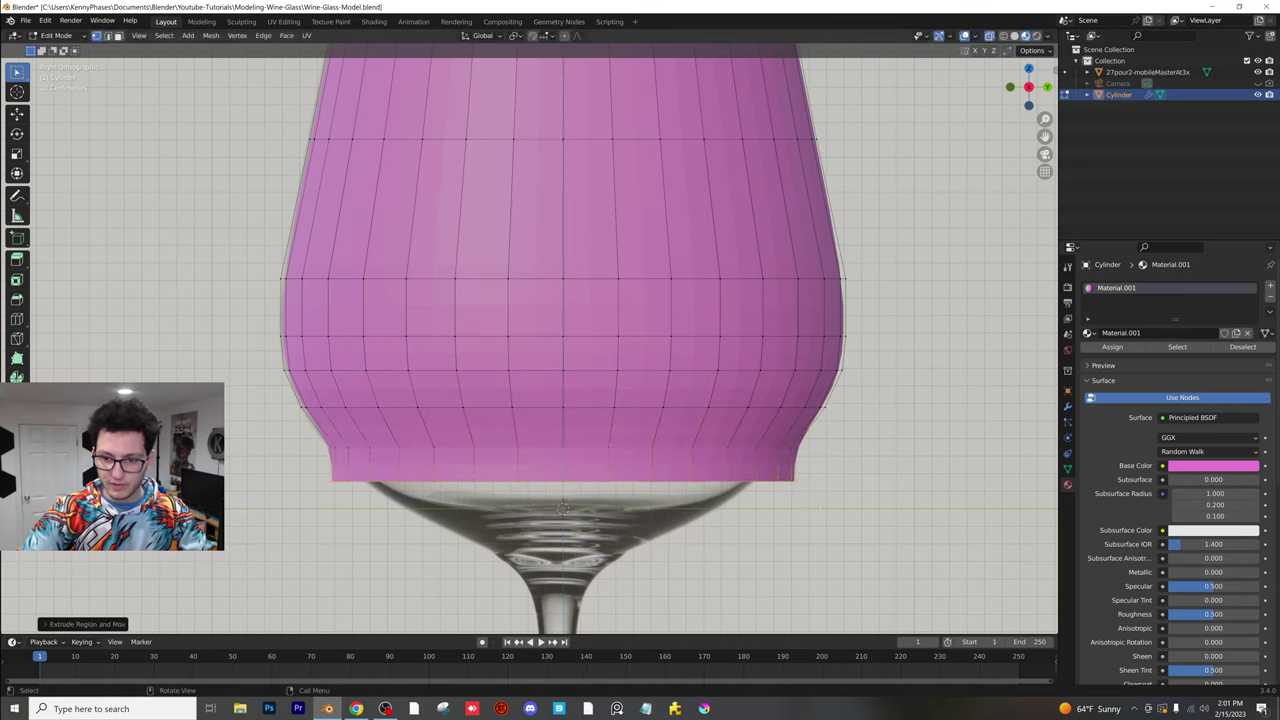
pyautogui.press('s')
pyautogui.click(787, 503)
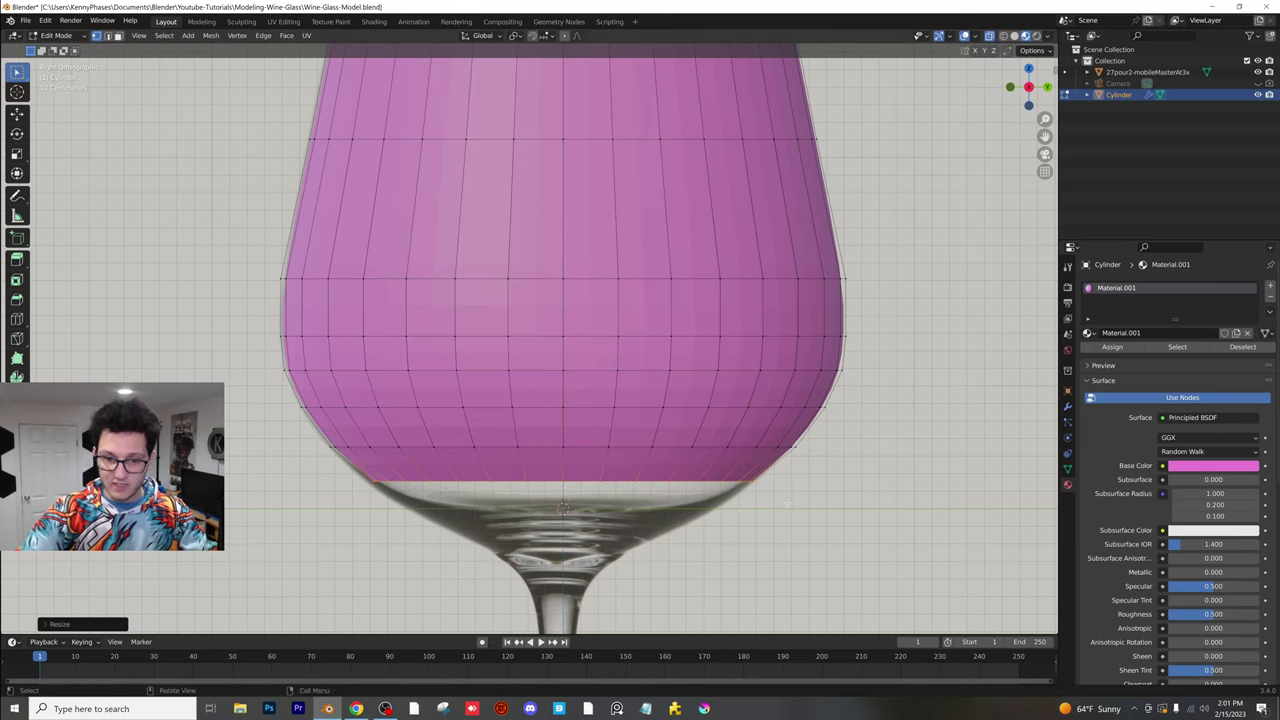
pyautogui.keyDown('shift'); pyautogui.moveTo(654, 528); pyautogui.dragTo(606, 432, button='middle'); pyautogui.keyUp('shift')
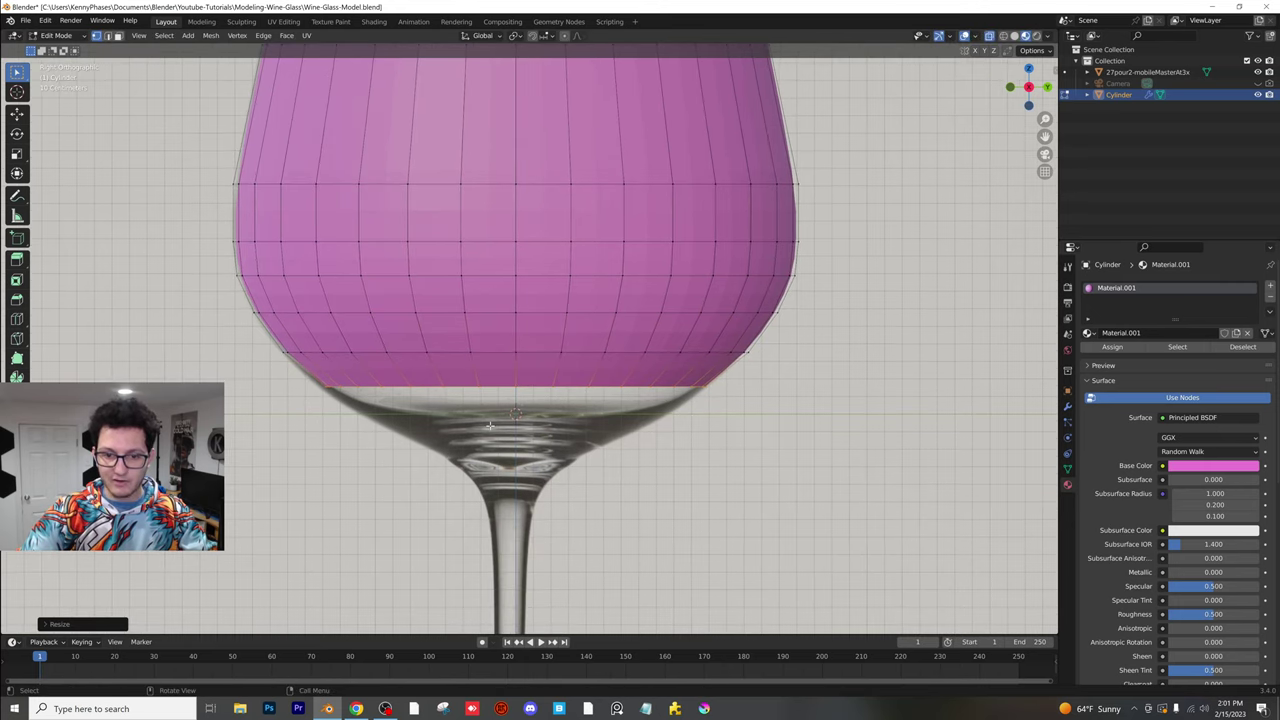
# - Switch to Object Mode, set the Subdivision modifier's viewport and render levels to 3 and save the file
pyautogui.press('Tab')
pyautogui.scroll(-1, 469, 425)
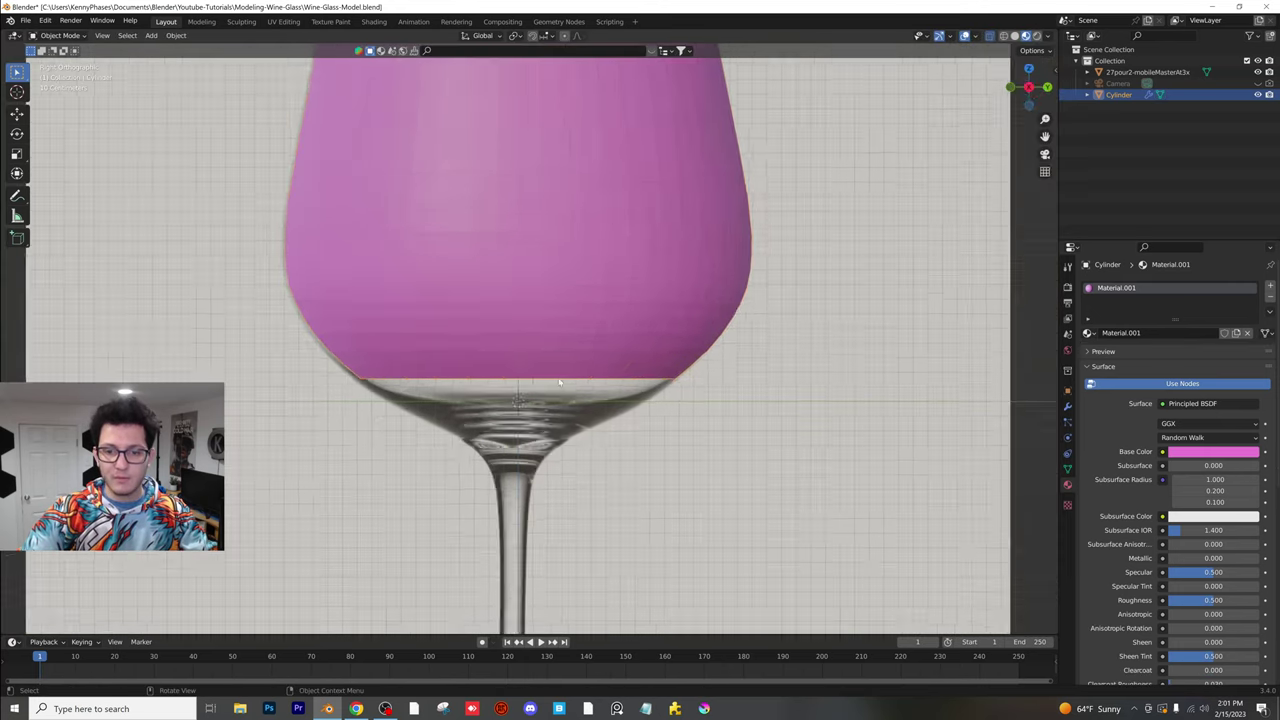
pyautogui.moveTo(469, 425); pyautogui.dragTo(822, 458, button='middle')
pyautogui.scroll(-7, 580, 408)
pyautogui.click(1068, 406)
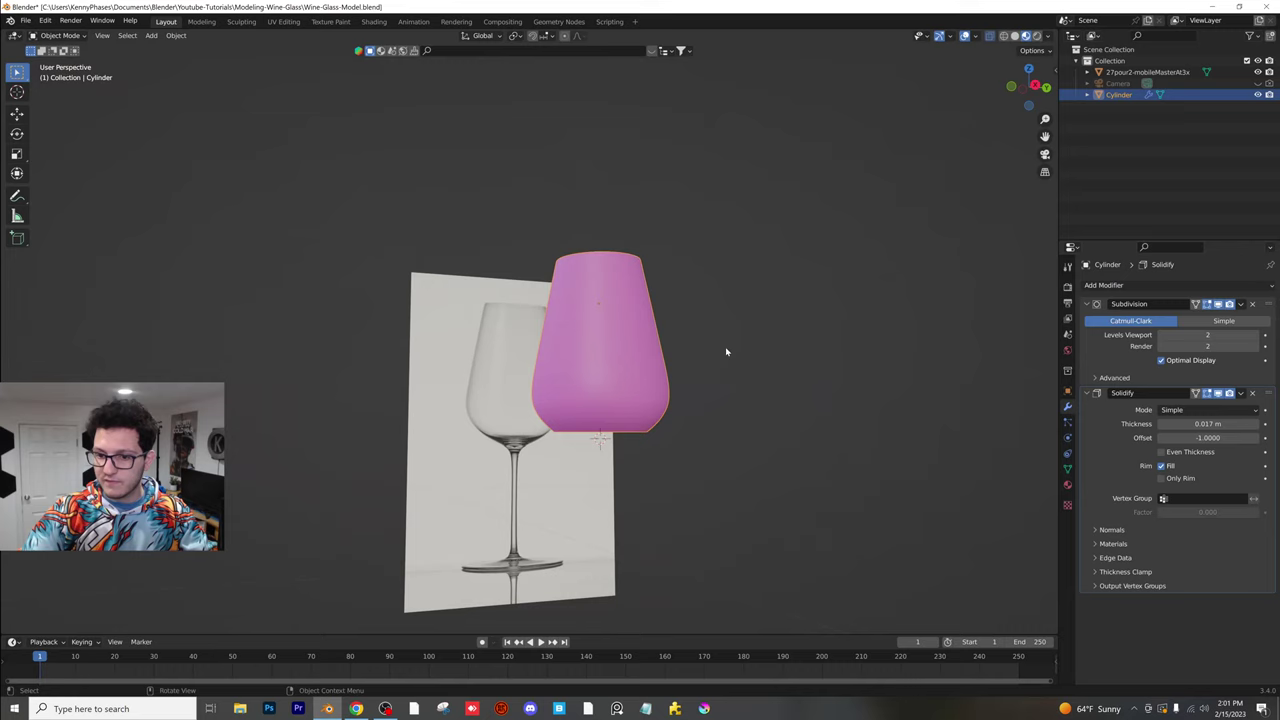
pyautogui.scroll(5, 690, 340)
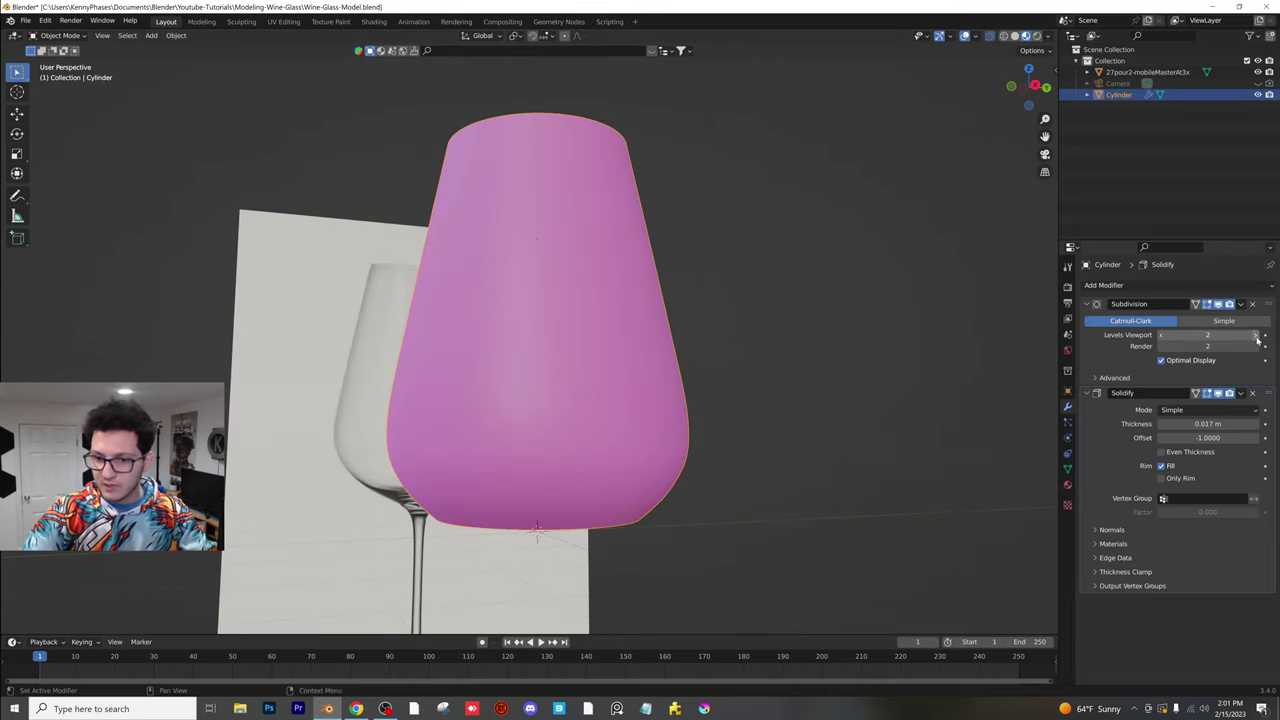
pyautogui.click(1256, 336)
pyautogui.click(1256, 347)
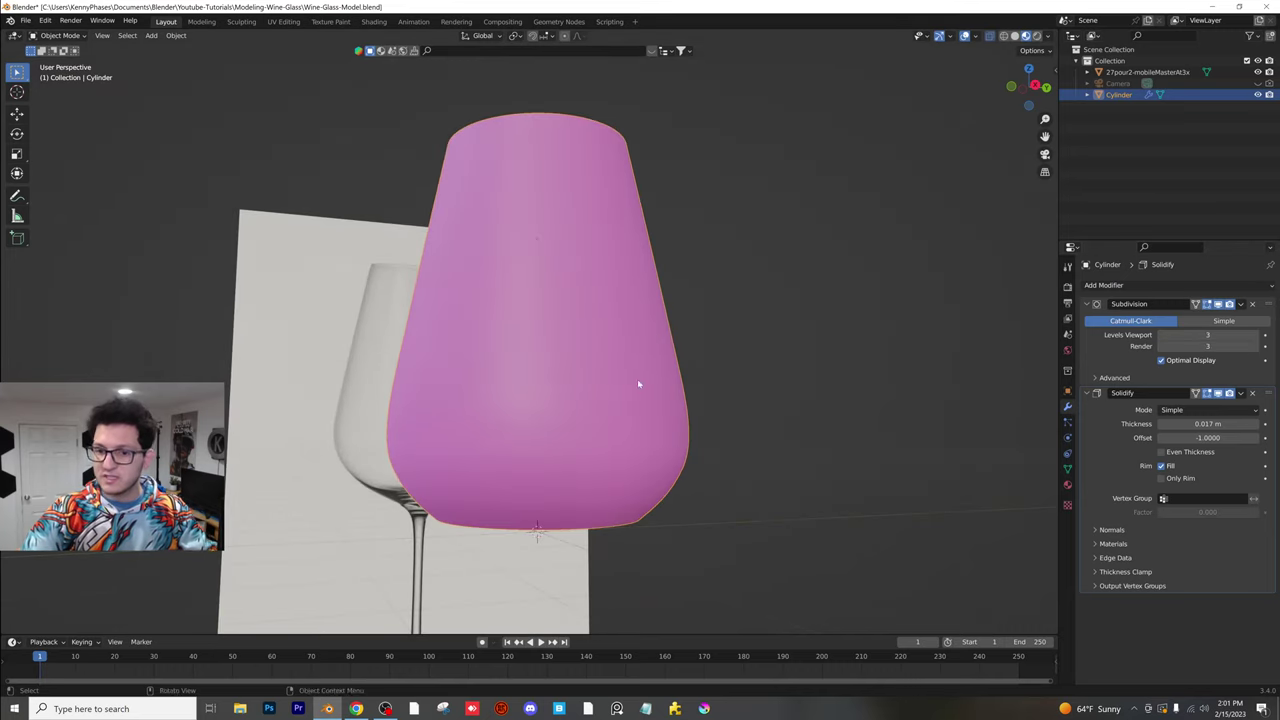
pyautogui.hotkey('ctrl', 's')
# - Compare the bowl's surface with the Subdivision modifier's viewport display off and on, ending with it on
pyautogui.scroll(-2, 630, 370)
pyautogui.moveTo(637, 377); pyautogui.dragTo(652, 457, button='middle')
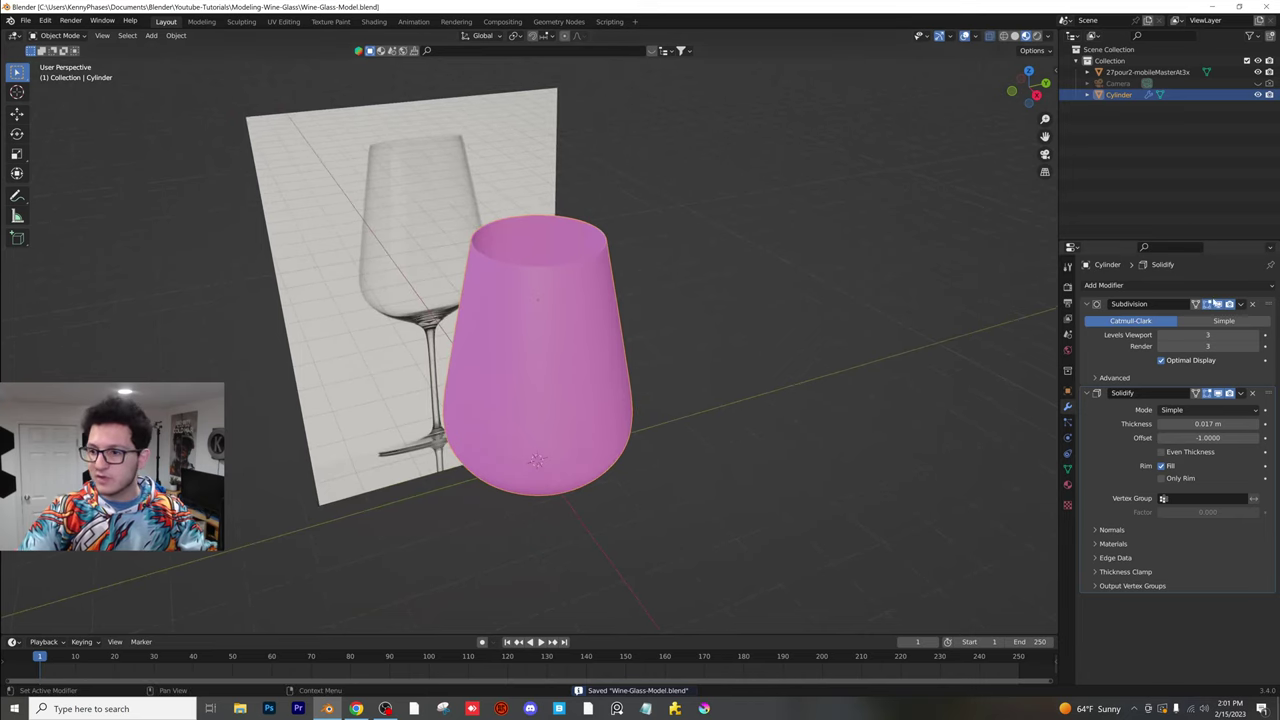
pyautogui.scroll(5, 691, 334)
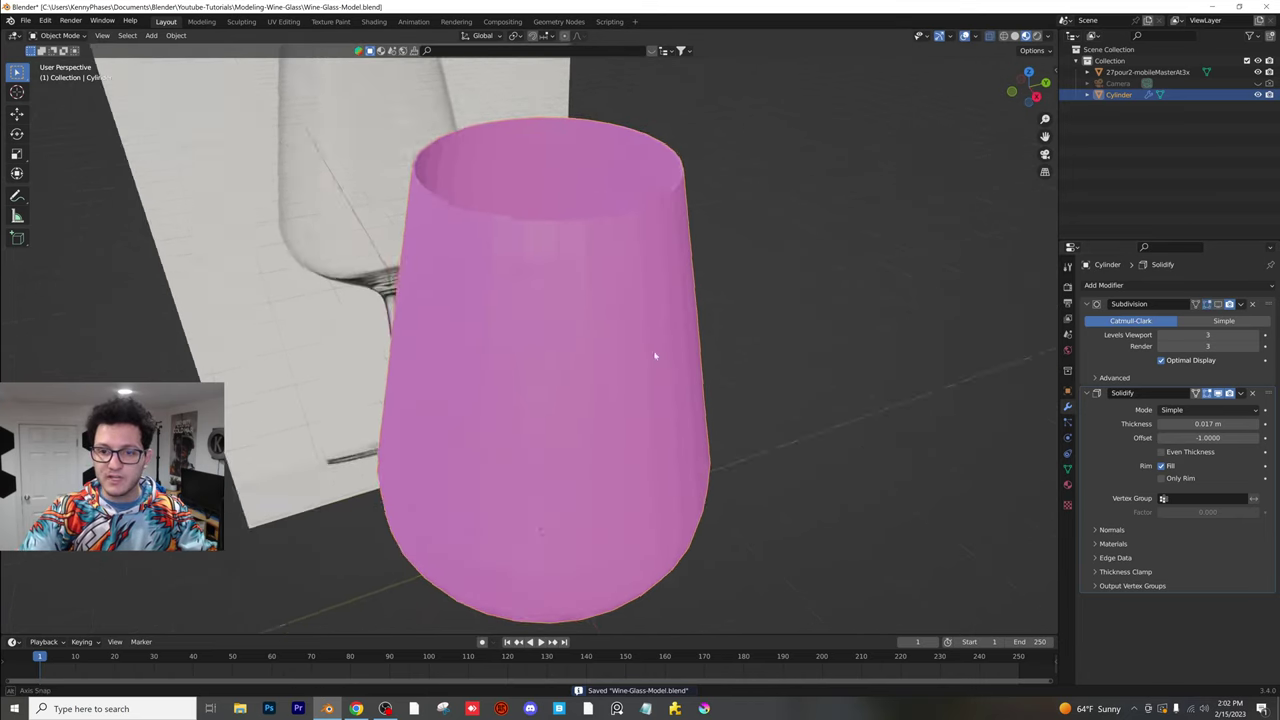
pyautogui.moveTo(654, 357); pyautogui.dragTo(543, 325, button='middle')
pyautogui.click(1222, 306)
# - Apply Shade Auto Smooth to the glass bowl
pyautogui.scroll(-2, 560, 341)
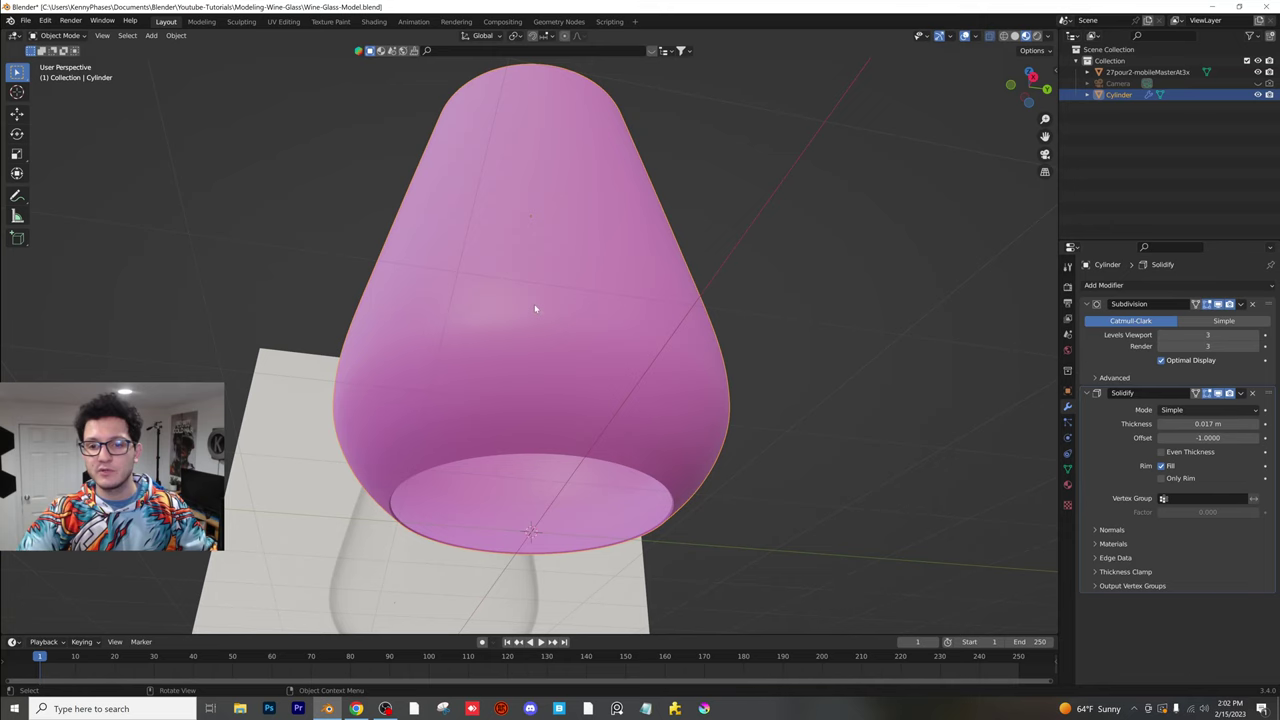
pyautogui.rightClick(541, 328)
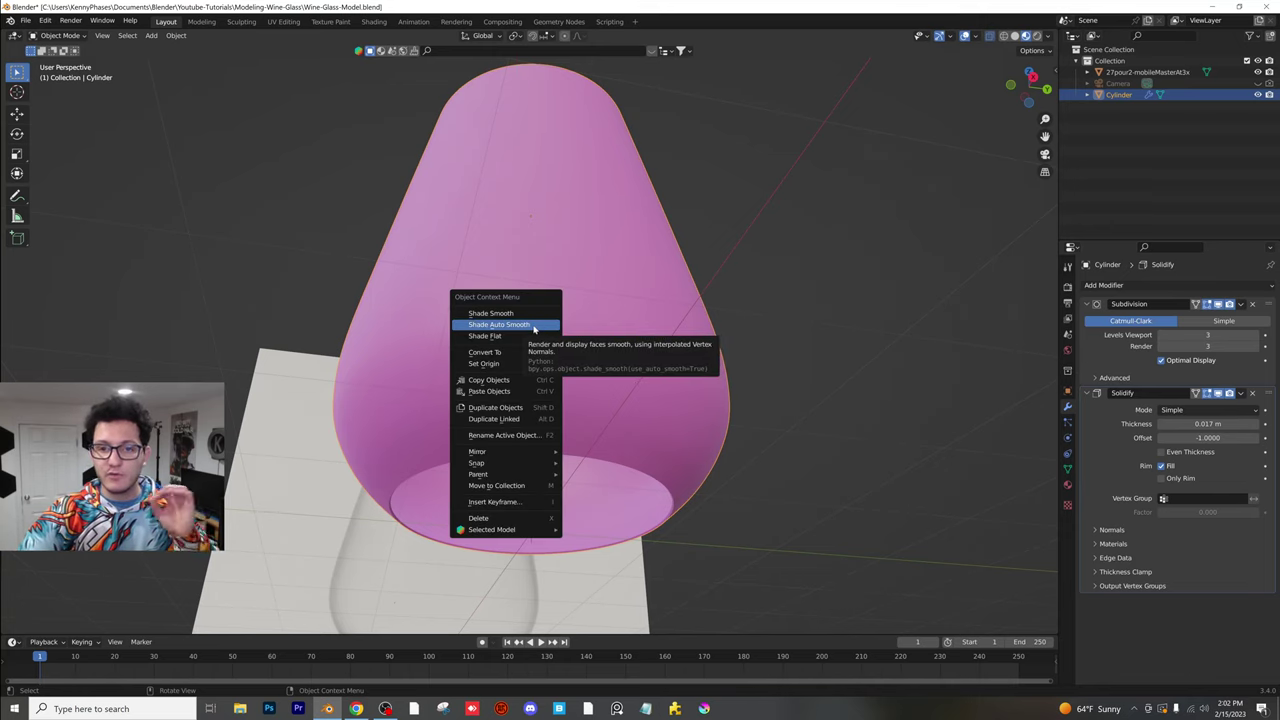
pyautogui.click(532, 325)
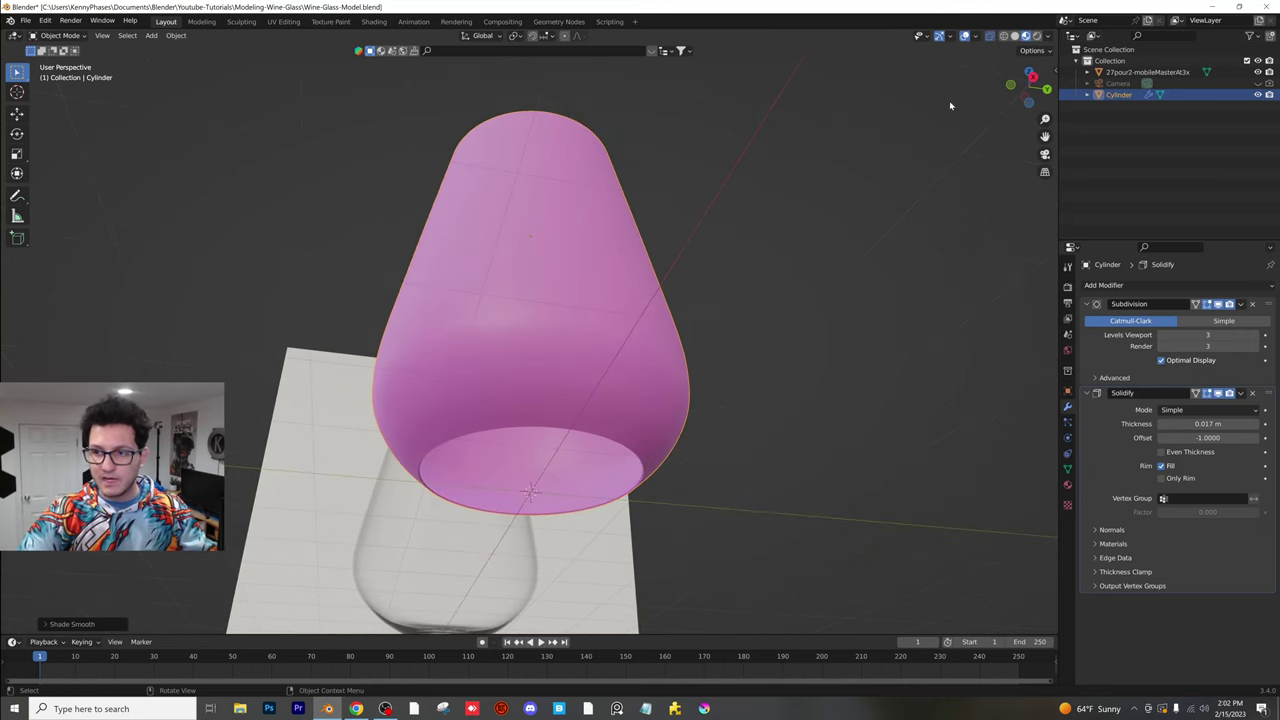
# - Return to the right orthographic view in Edit Mode, extrude the bottom ring down along Z and scale it in to the outline
pyautogui.click(1032, 76)
pyautogui.press('Tab')
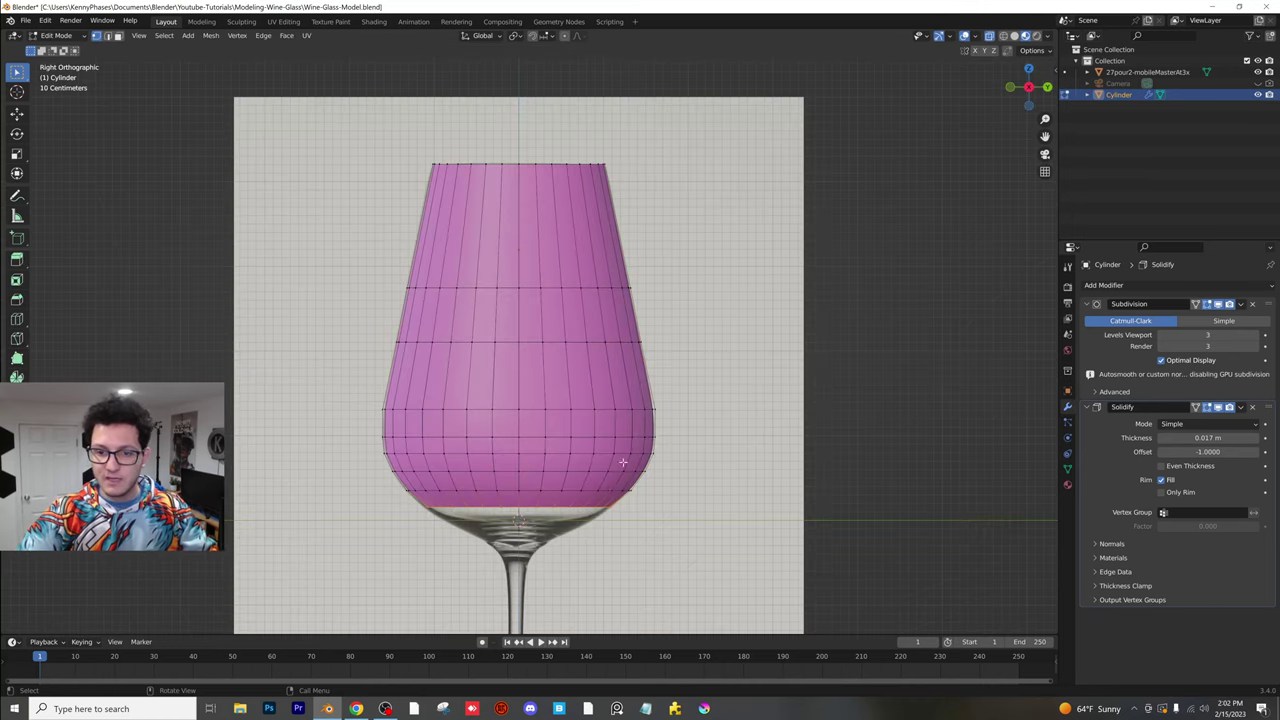
pyautogui.keyDown('shift'); pyautogui.scroll(-3, 628, 403); pyautogui.keyUp('shift')
pyautogui.scroll(4, 600, 385)
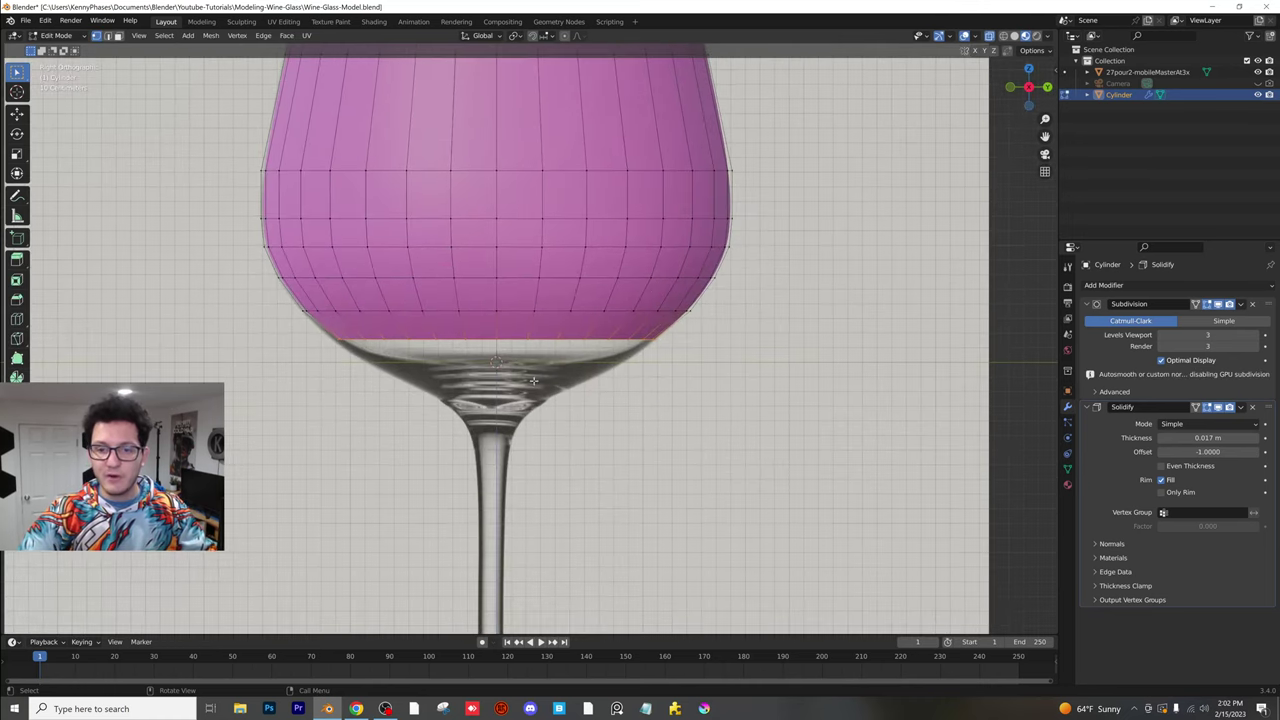
pyautogui.scroll(2, 597, 381)
pyautogui.press('g')
pyautogui.press('z')
pyautogui.click(540, 385)
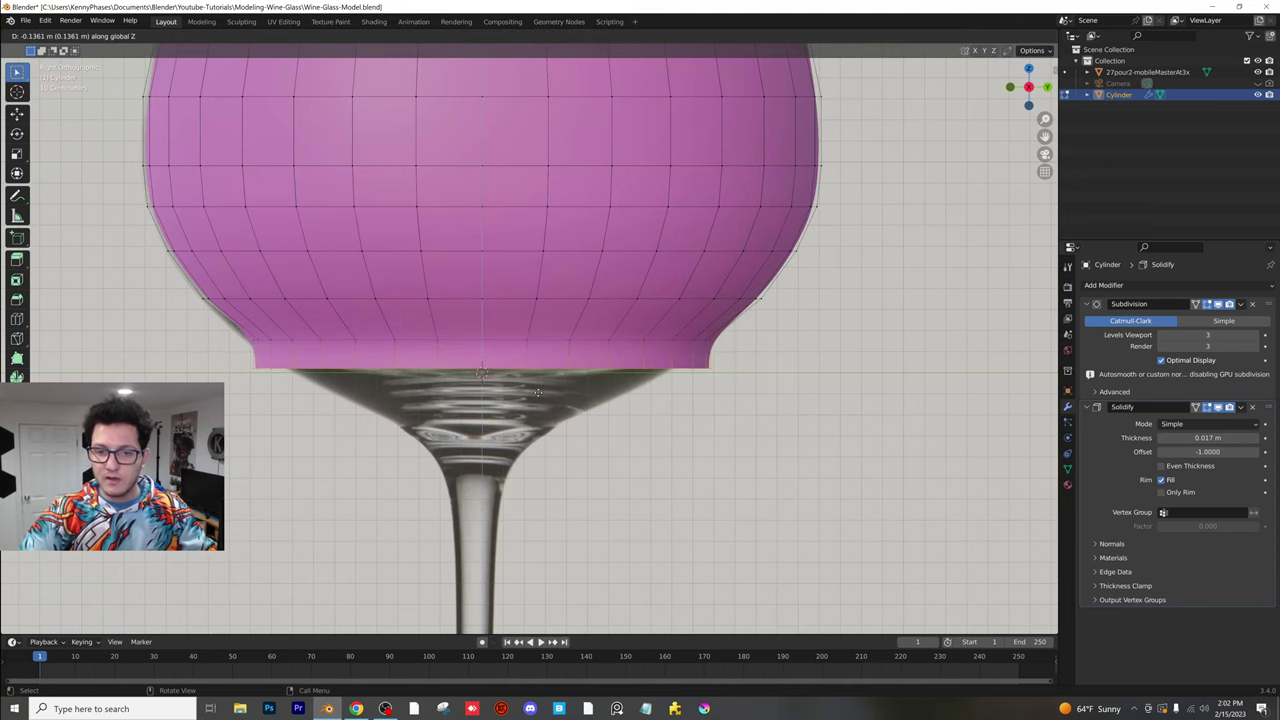
pyautogui.press('e')
pyautogui.click(600, 395)
pyautogui.press('s')
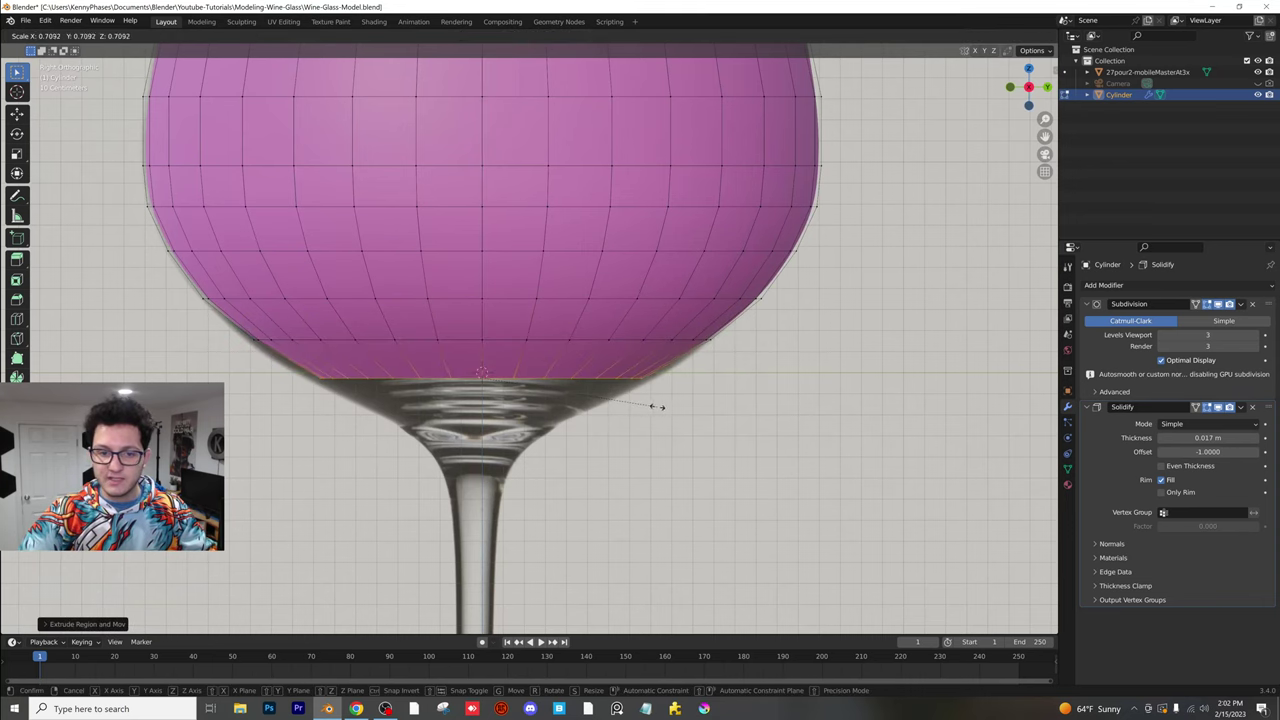
pyautogui.click(668, 407)
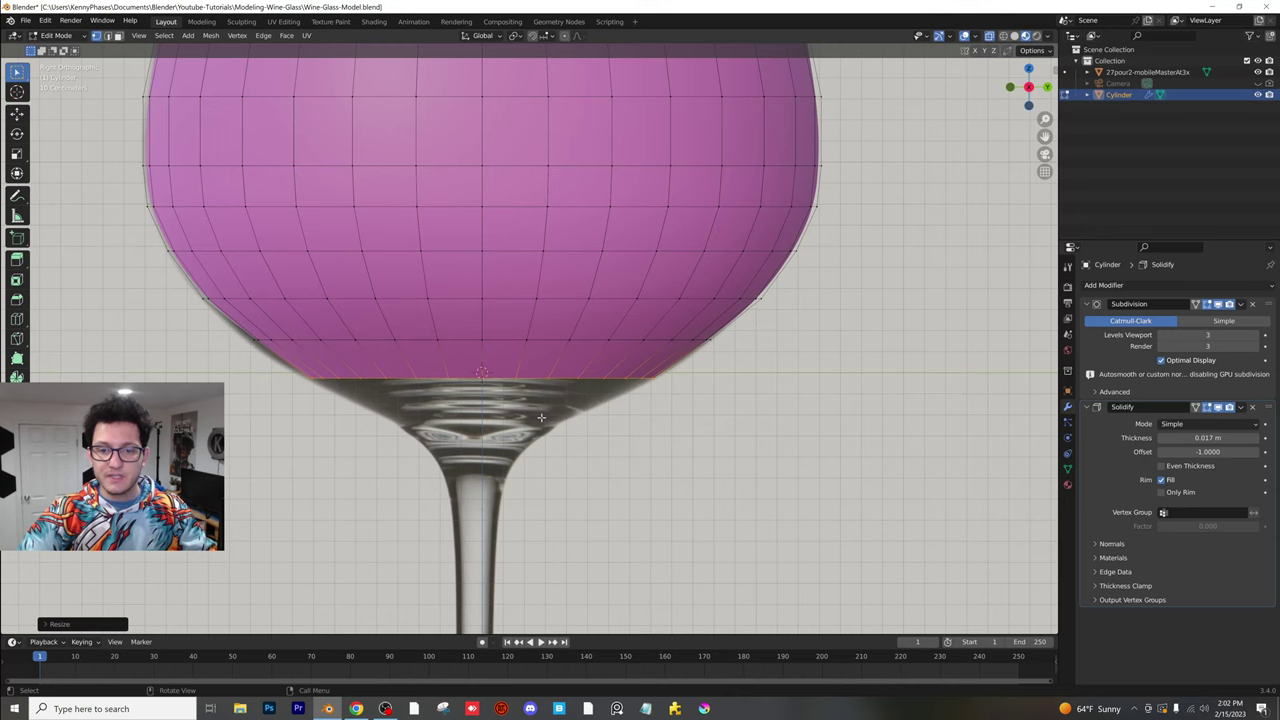
# - Extrude the bottom ring down along Z toward the stem and scale it to about 0.49
pyautogui.press('e')
pyautogui.press('z')
pyautogui.click(486, 421)
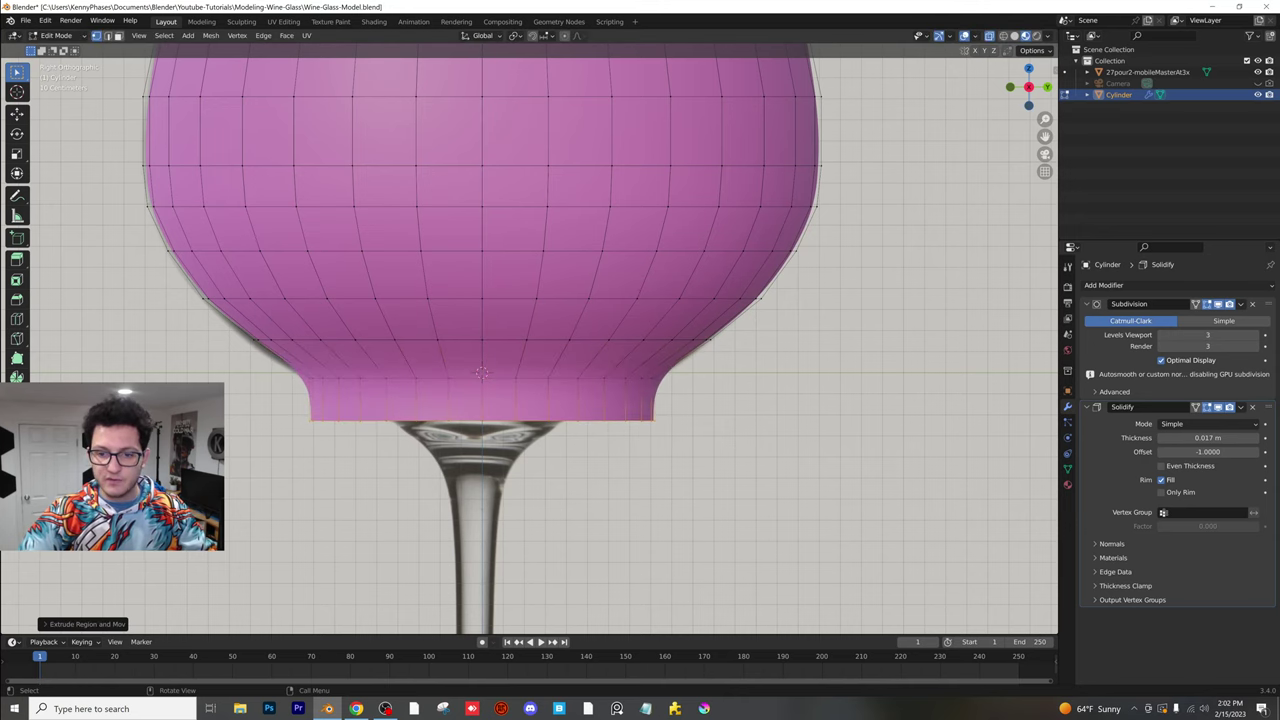
pyautogui.press('s')
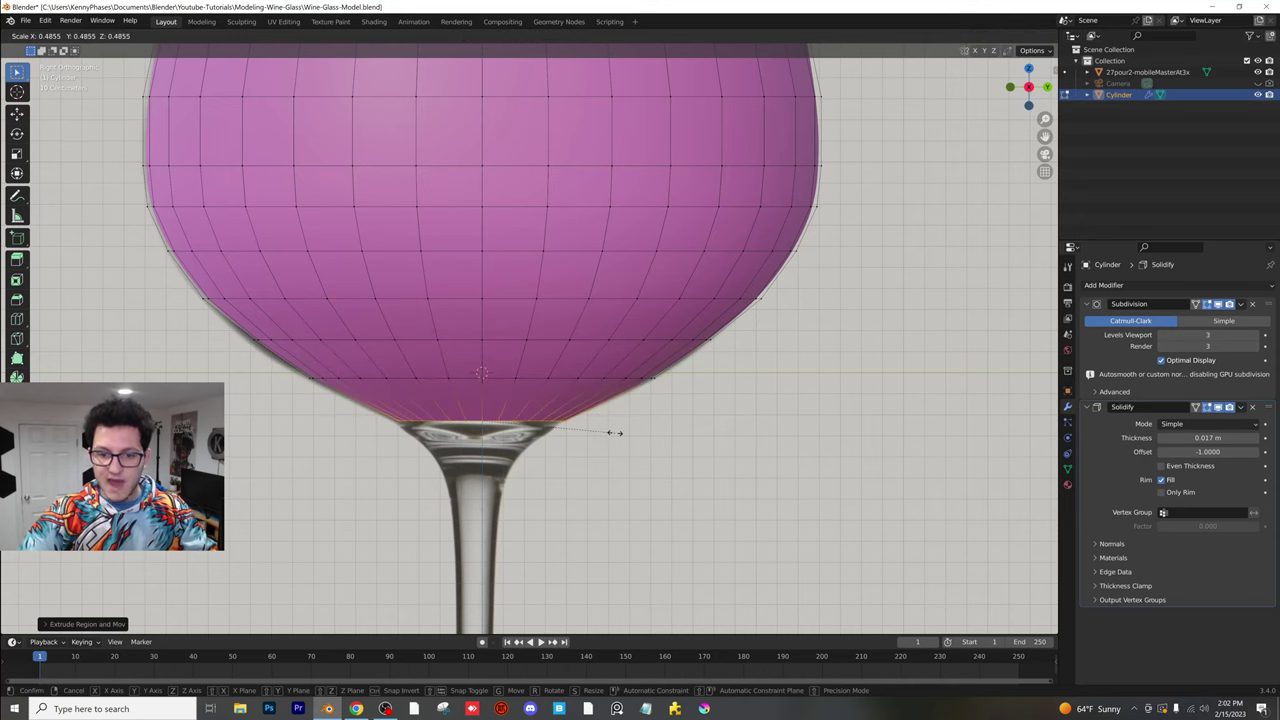
pyautogui.click(614, 432)
# - Extrude the bottom ring down to the top of the stem and scale it in to the stem's flared width
pyautogui.scroll(2, 614, 432)
pyautogui.press('e')
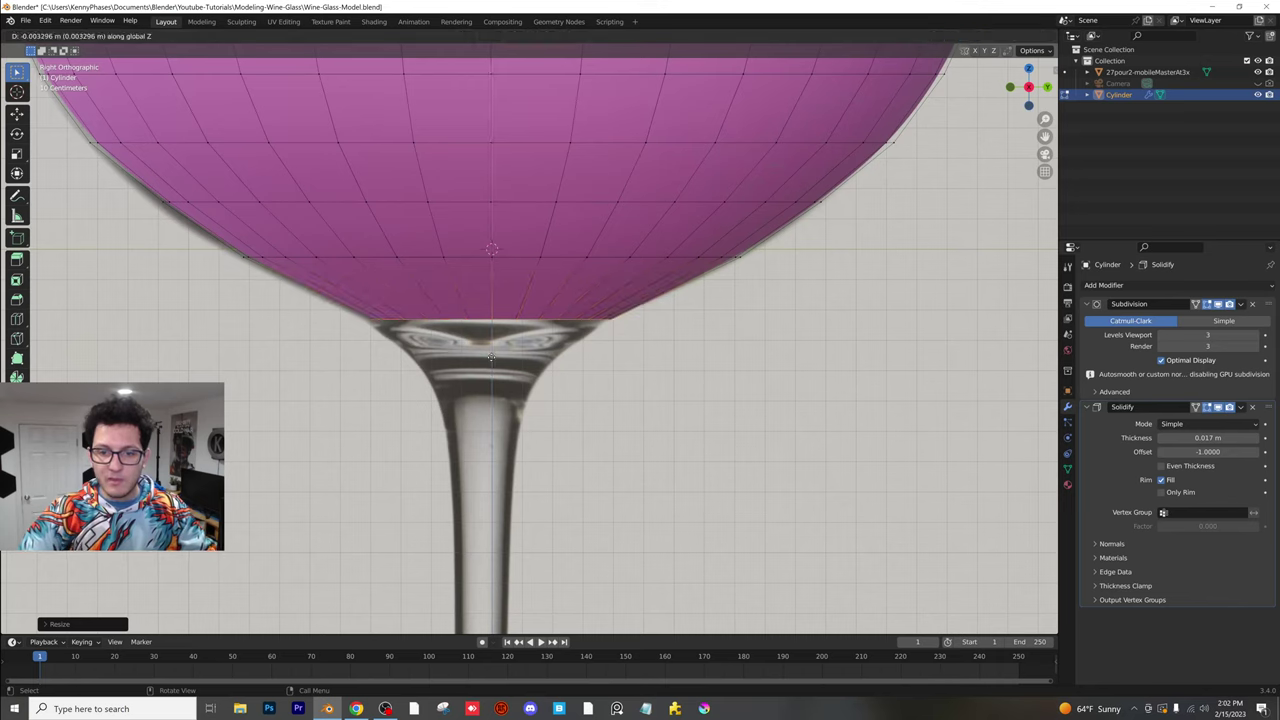
pyautogui.click(705, 396)
pyautogui.press('s')
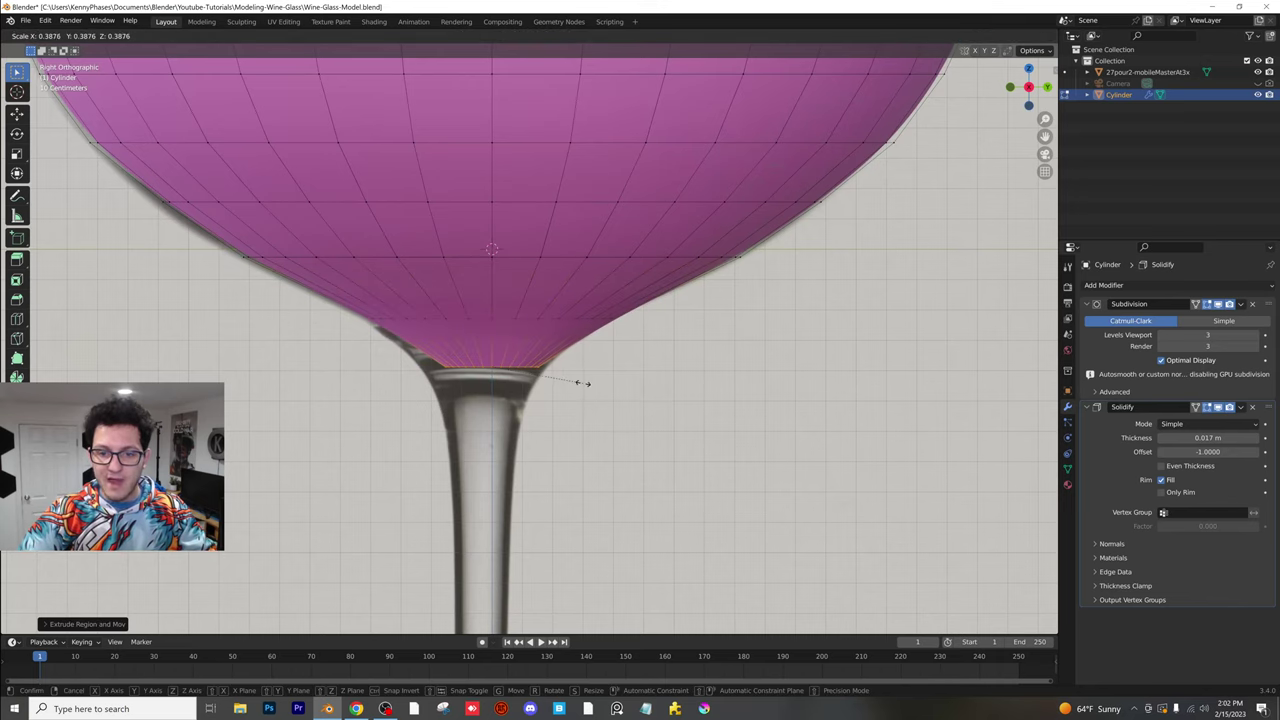
pyautogui.click(603, 386)
# - Switch to Object Mode and move the reference image slightly along Y to centre it behind the glass
pyautogui.press('Tab')
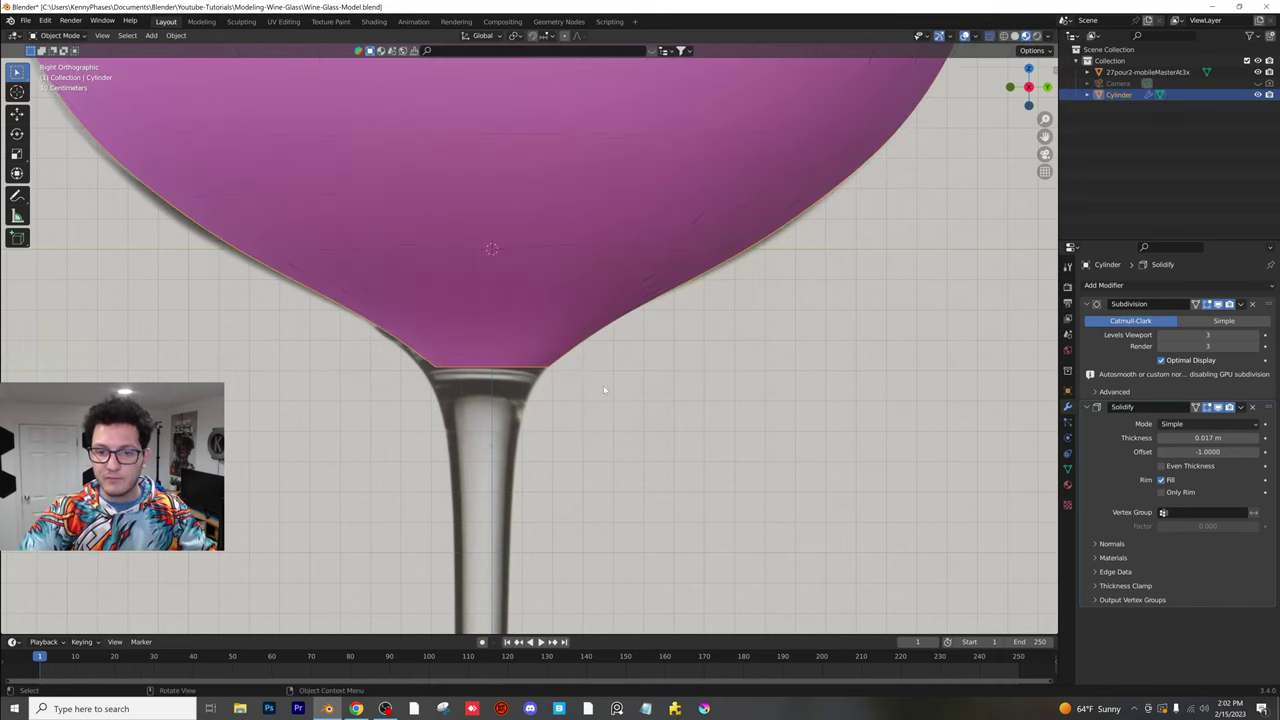
pyautogui.click(678, 385)
pyautogui.press('g')
pyautogui.press('y')
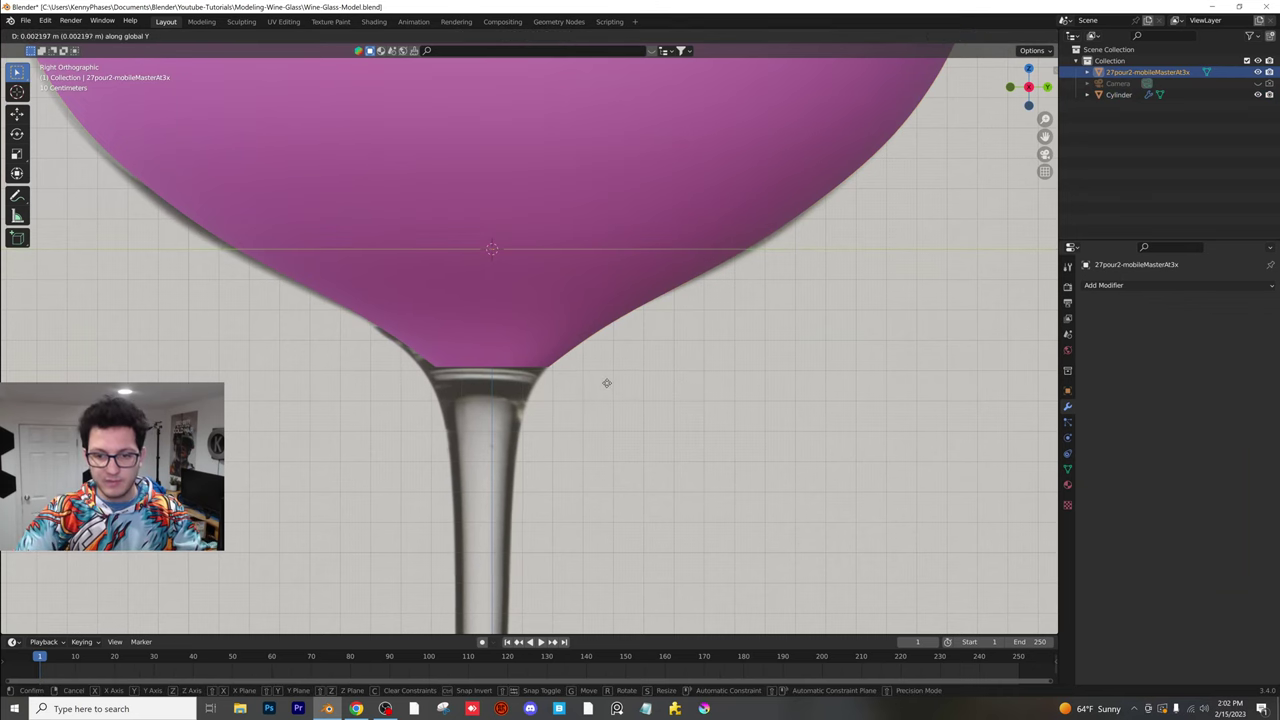
pyautogui.click(612, 384)
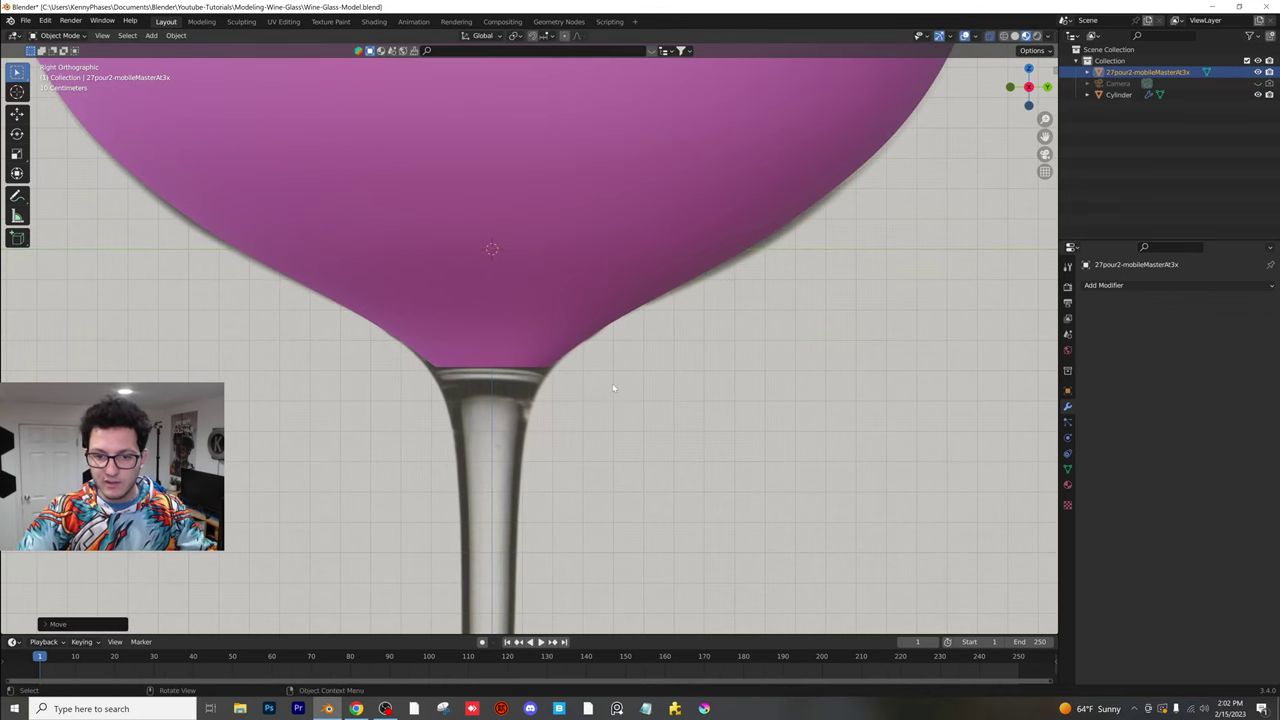
# - Select the glass mesh again and enter Edit Mode, closing in on the ring at the top of the stem
pyautogui.click(529, 283)
pyautogui.press('Tab')
pyautogui.scroll(3, 556, 320)
pyautogui.keyDown('shift'); pyautogui.moveTo(570, 425); pyautogui.dragTo(621, 285, button='middle'); pyautogui.keyUp('shift')
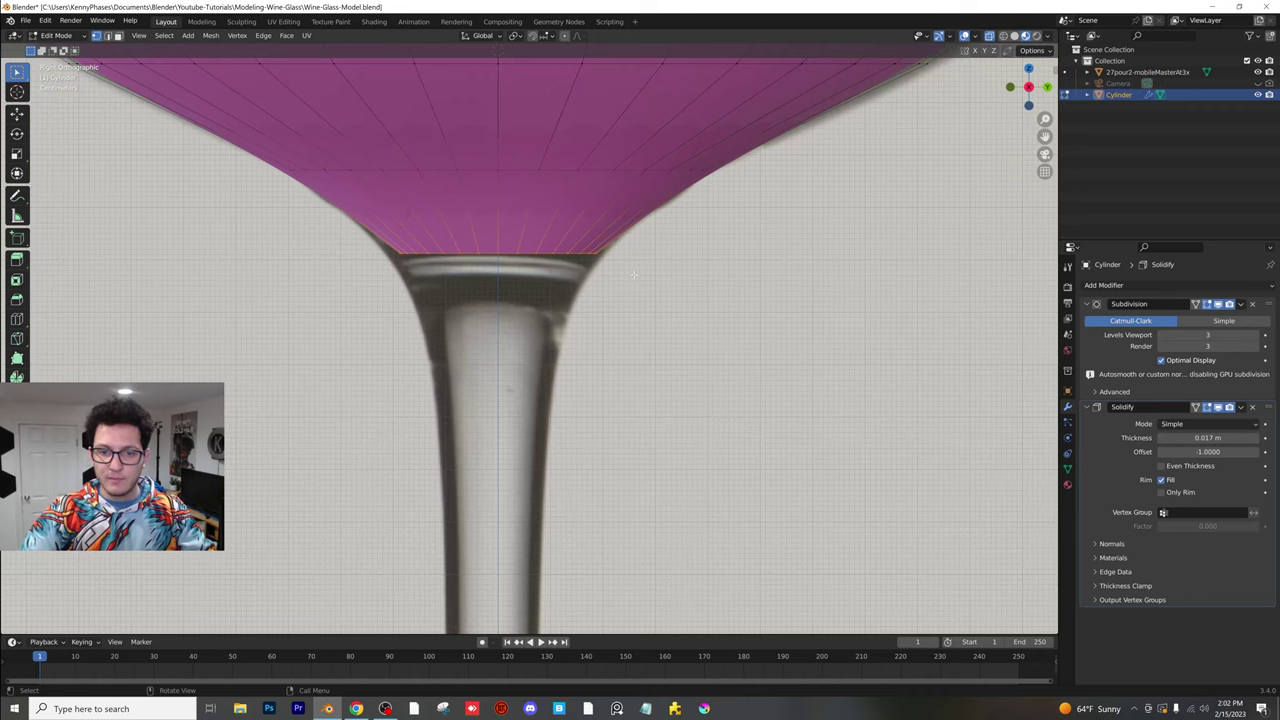
# - Widen the ring at the stem's top slightly, then extrude it down along Z and scale the new ring to about 0.75
pyautogui.press('s')
pyautogui.click(642, 274)
pyautogui.press('e')
pyautogui.press('z')
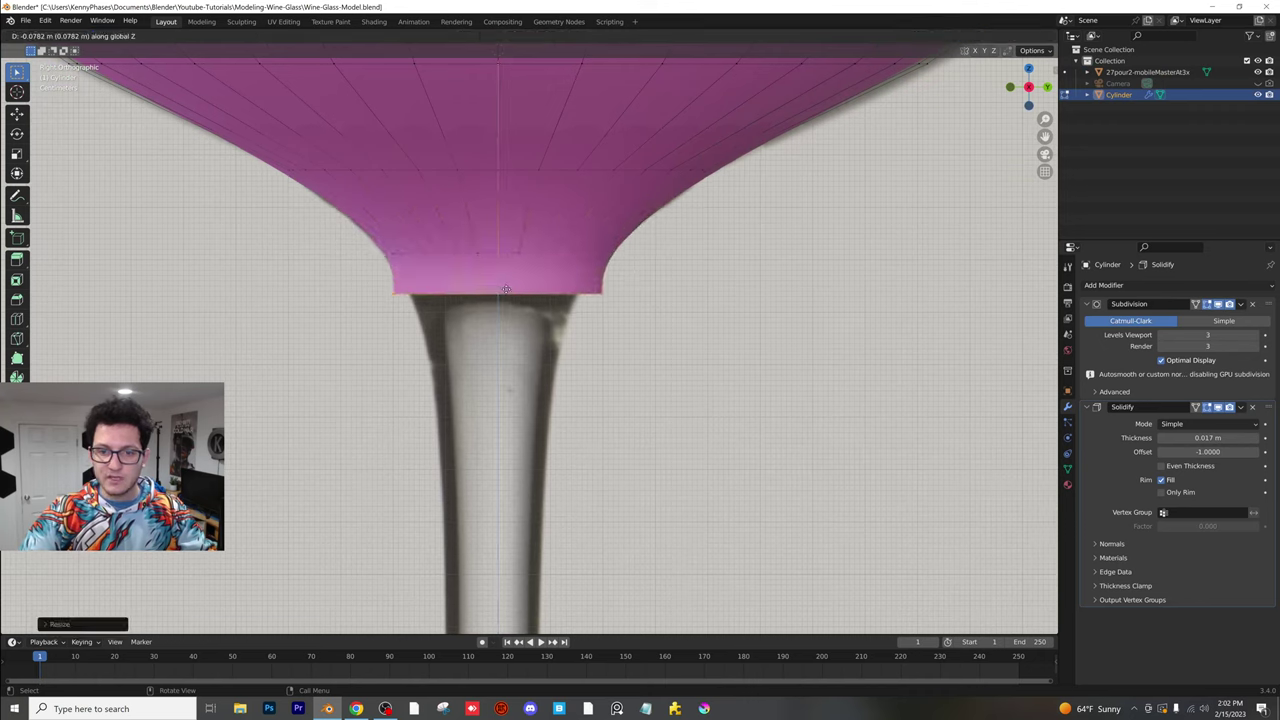
pyautogui.click(506, 289)
pyautogui.press('e')
pyautogui.press('s')
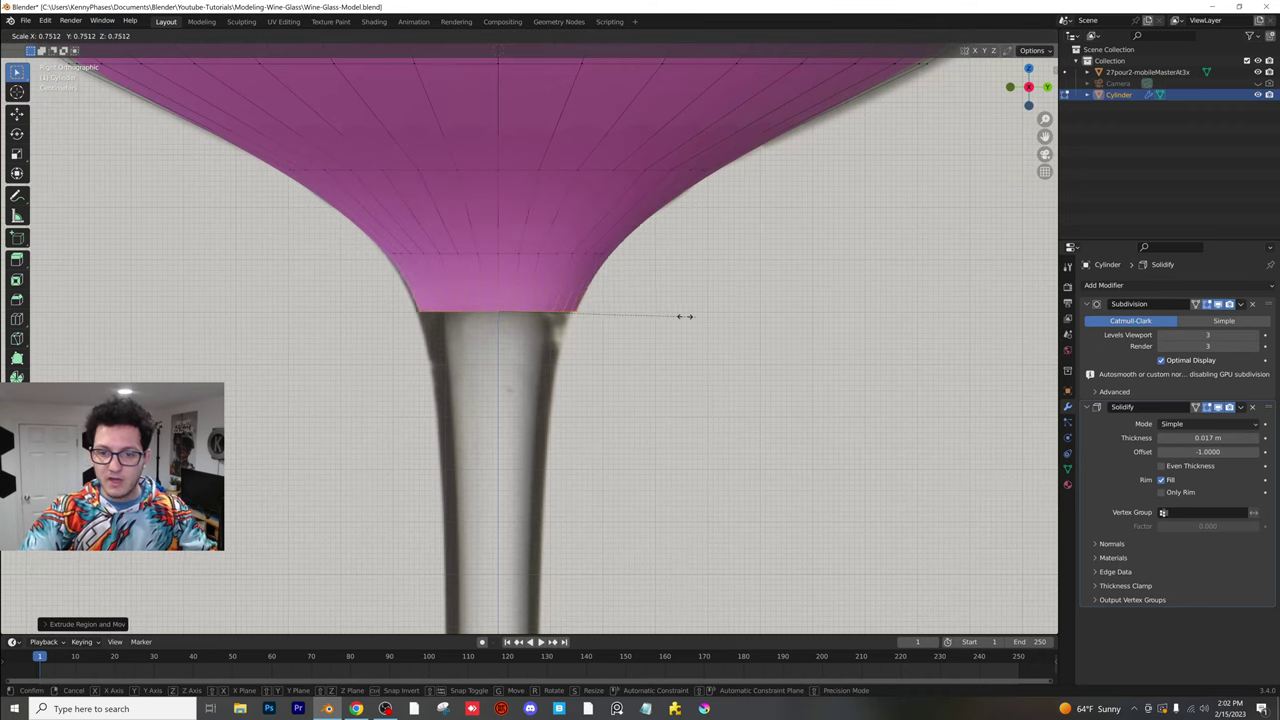
pyautogui.click(676, 315)
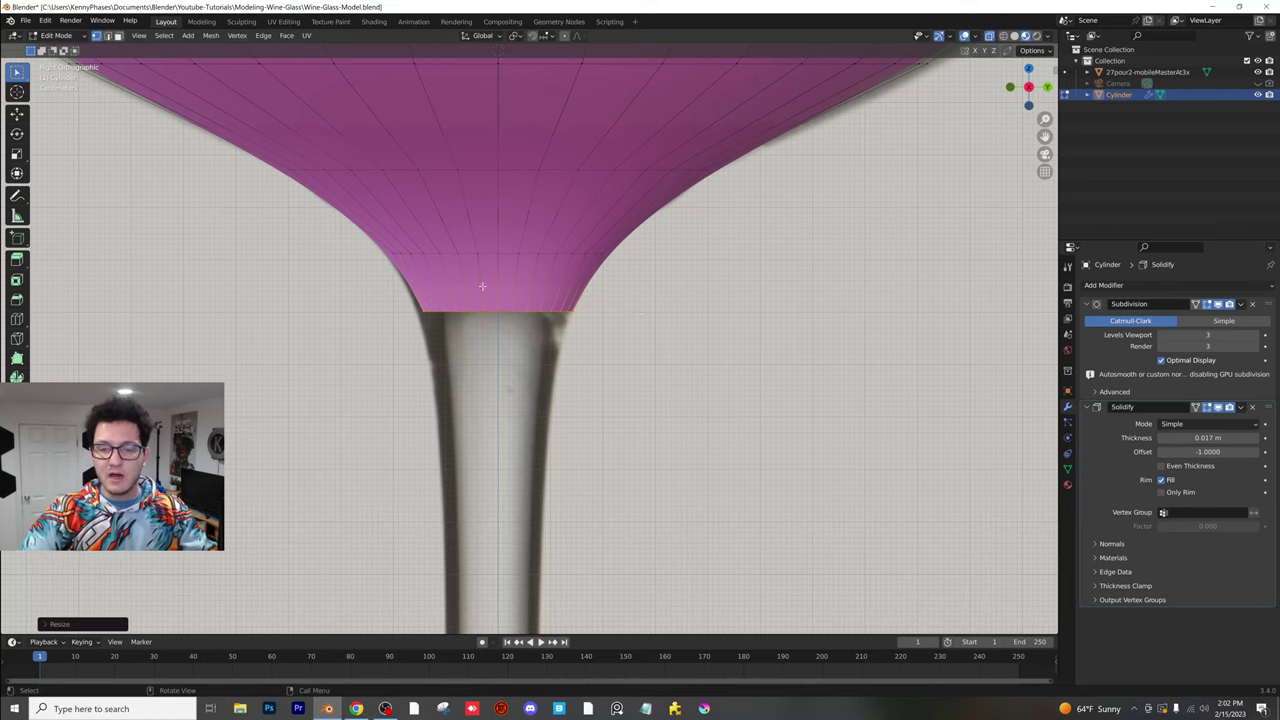
# - Extrude the bottom ring down along Z into the narrowing stem and scale it to about 0.79
pyautogui.press('e')
pyautogui.press('z')
pyautogui.click(540, 431)
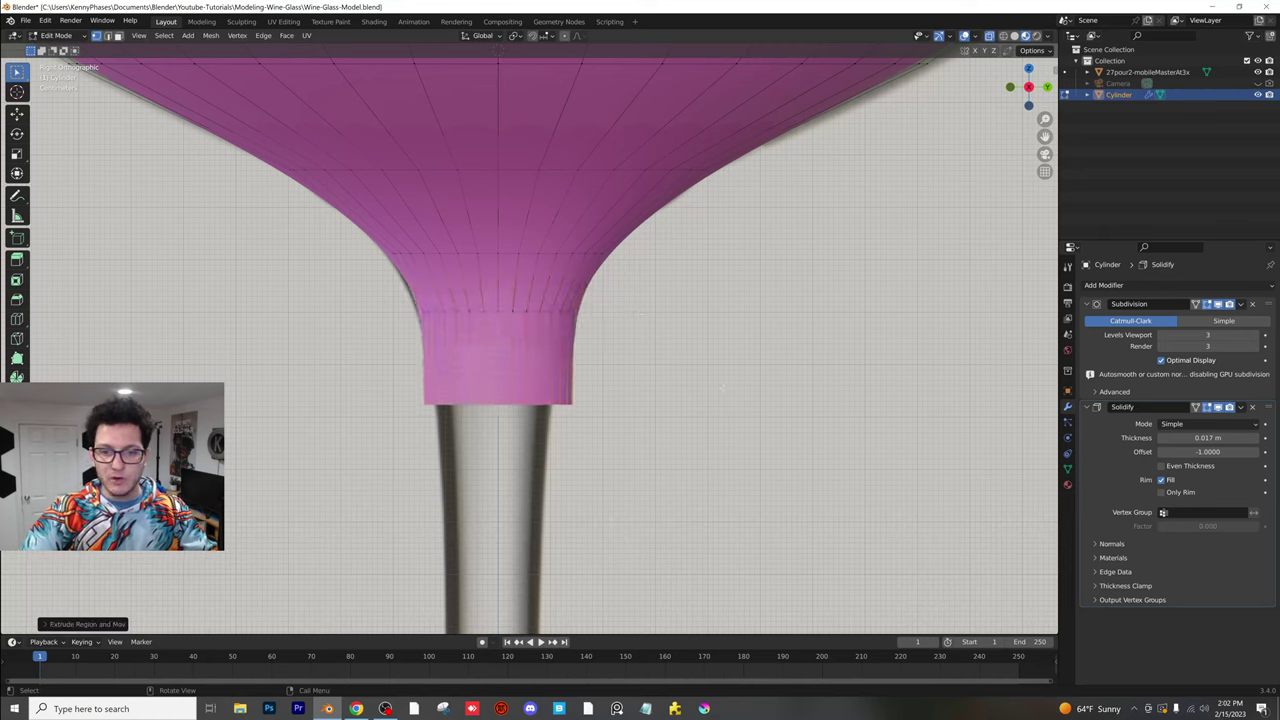
pyautogui.press('s')
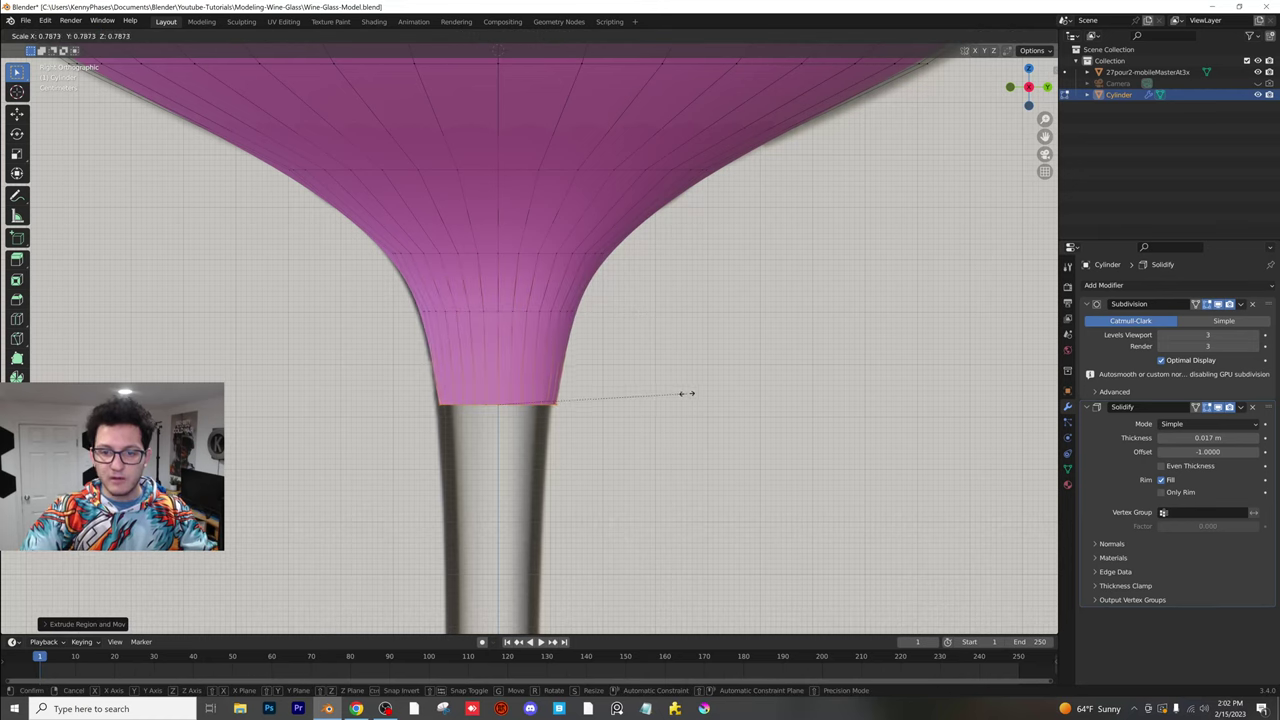
pyautogui.click(687, 393)
# - Extrude the bottom ring about 0.84 m down the stem along Z and scale it to about 0.71
pyautogui.keyDown('shift'); pyautogui.moveTo(666, 410); pyautogui.dragTo(666, 293, button='middle'); pyautogui.keyUp('shift')
pyautogui.scroll(-1, 630, 360)
pyautogui.keyDown('shift'); pyautogui.moveTo(601, 439); pyautogui.dragTo(599, 280, button='middle'); pyautogui.keyUp('shift')
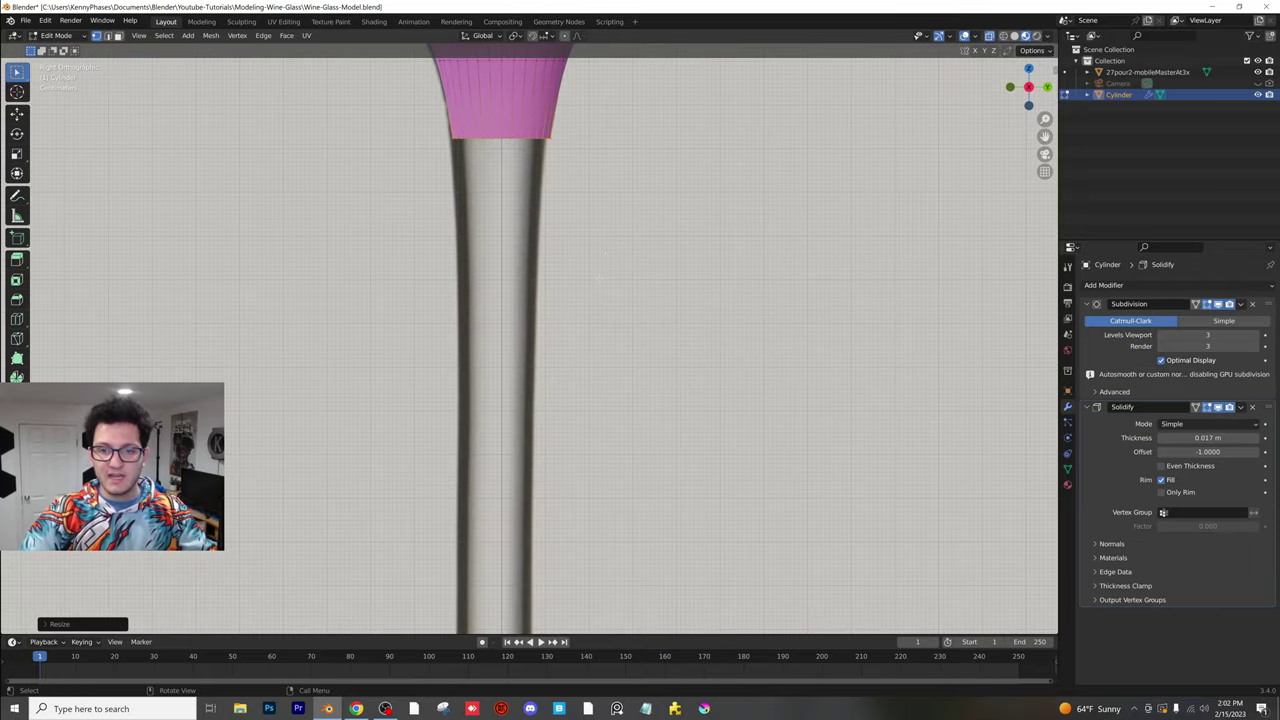
pyautogui.press('e')
pyautogui.press('z')
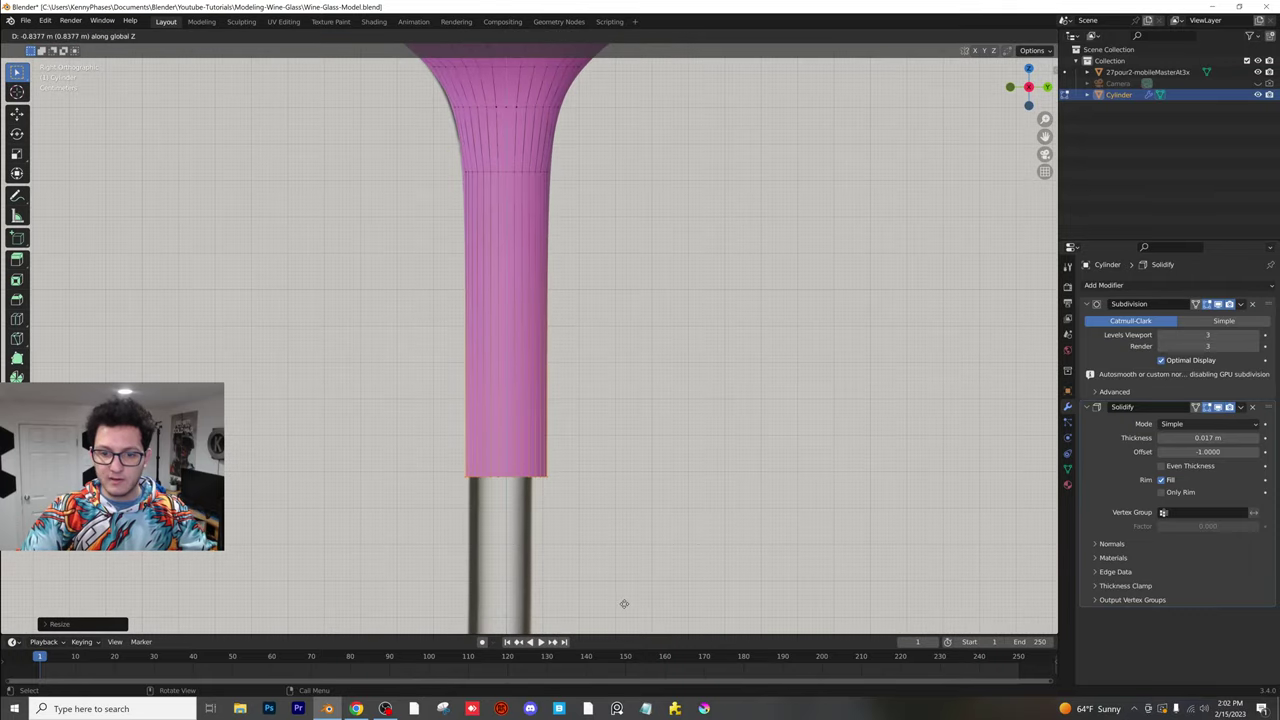
pyautogui.click(624, 603)
pyautogui.press('s')
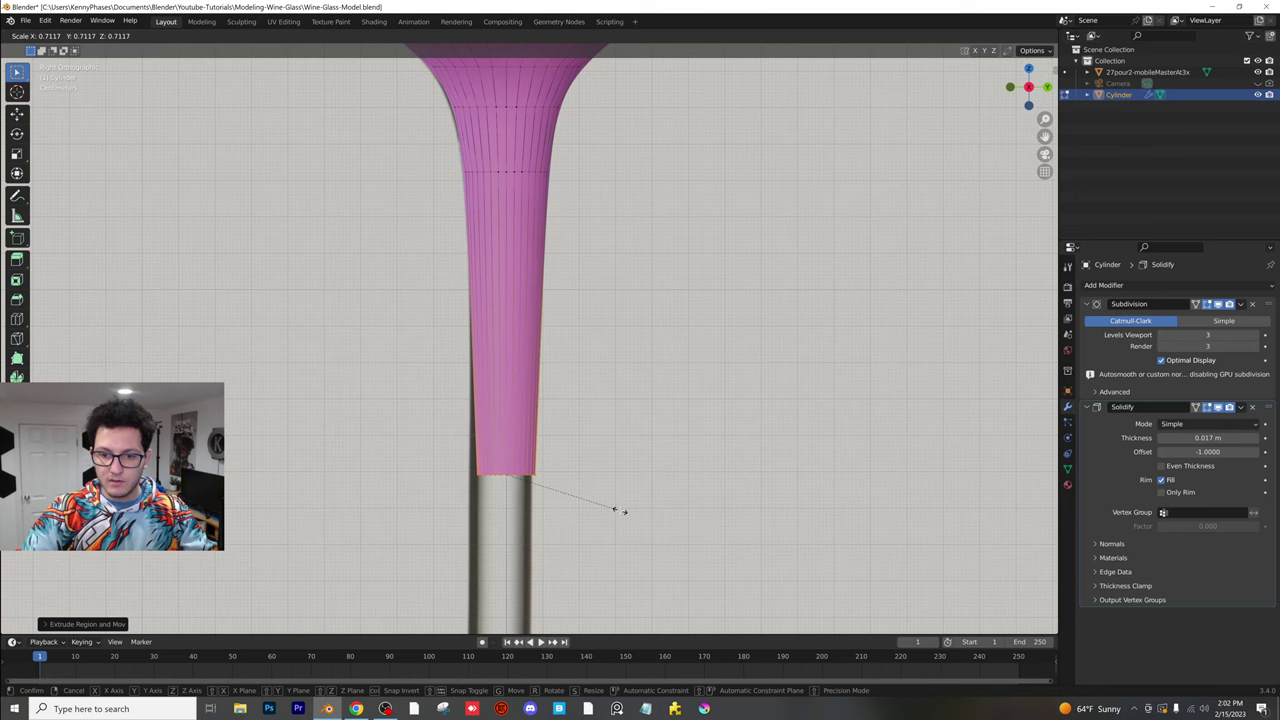
pyautogui.click(531, 517)
# - Raise the new stem ring along Z to just below the previous ring and scale it up to about 1.2
pyautogui.press('g')
pyautogui.press('z')
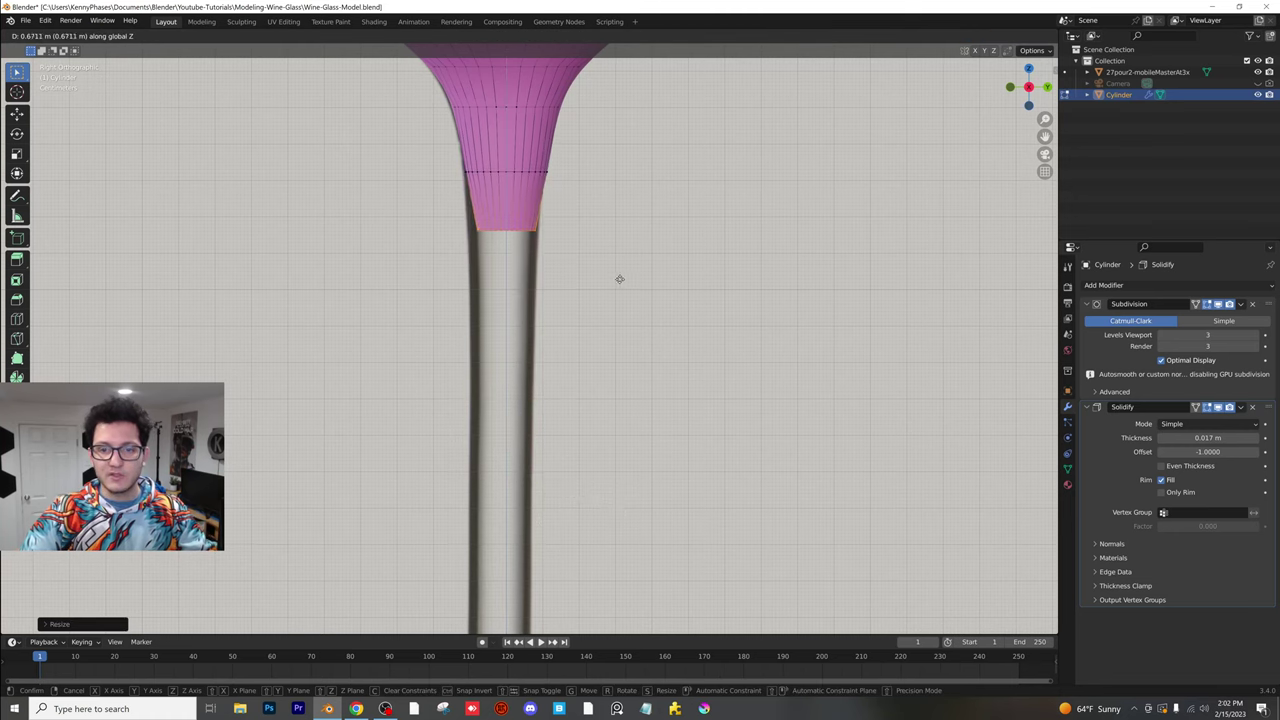
pyautogui.click(629, 300)
pyautogui.scroll(3, 617, 334)
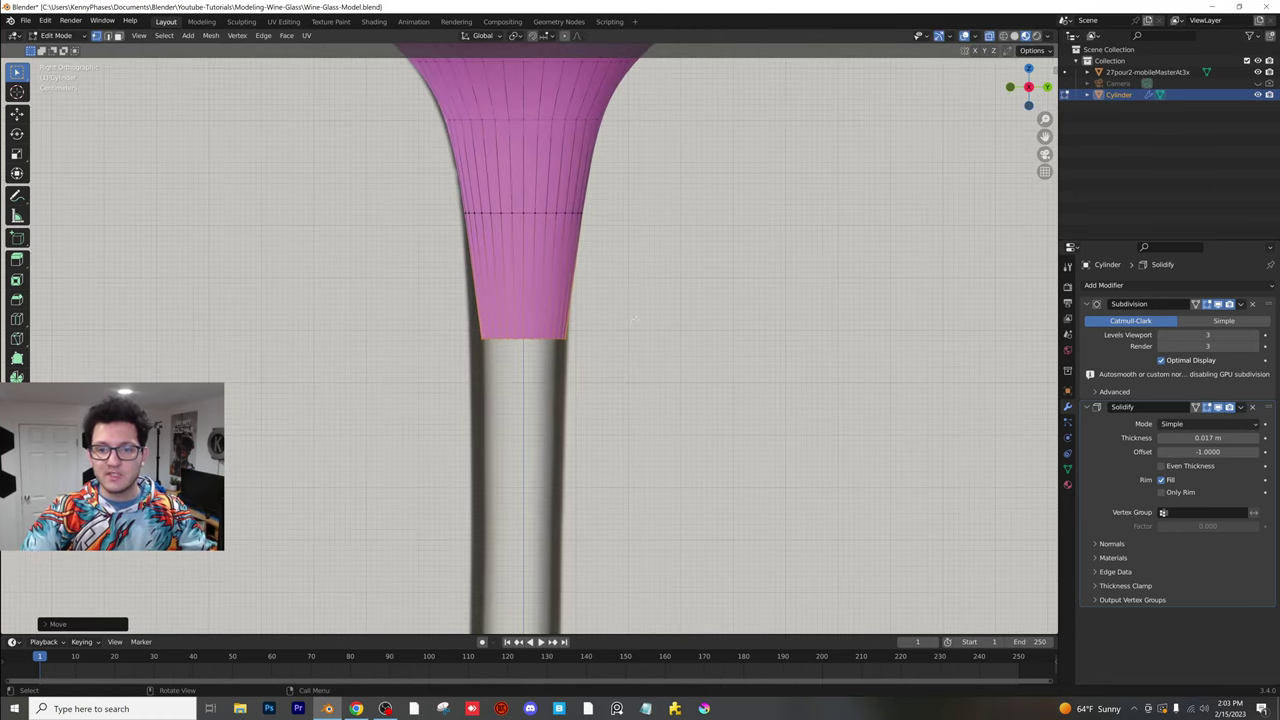
pyautogui.press('s')
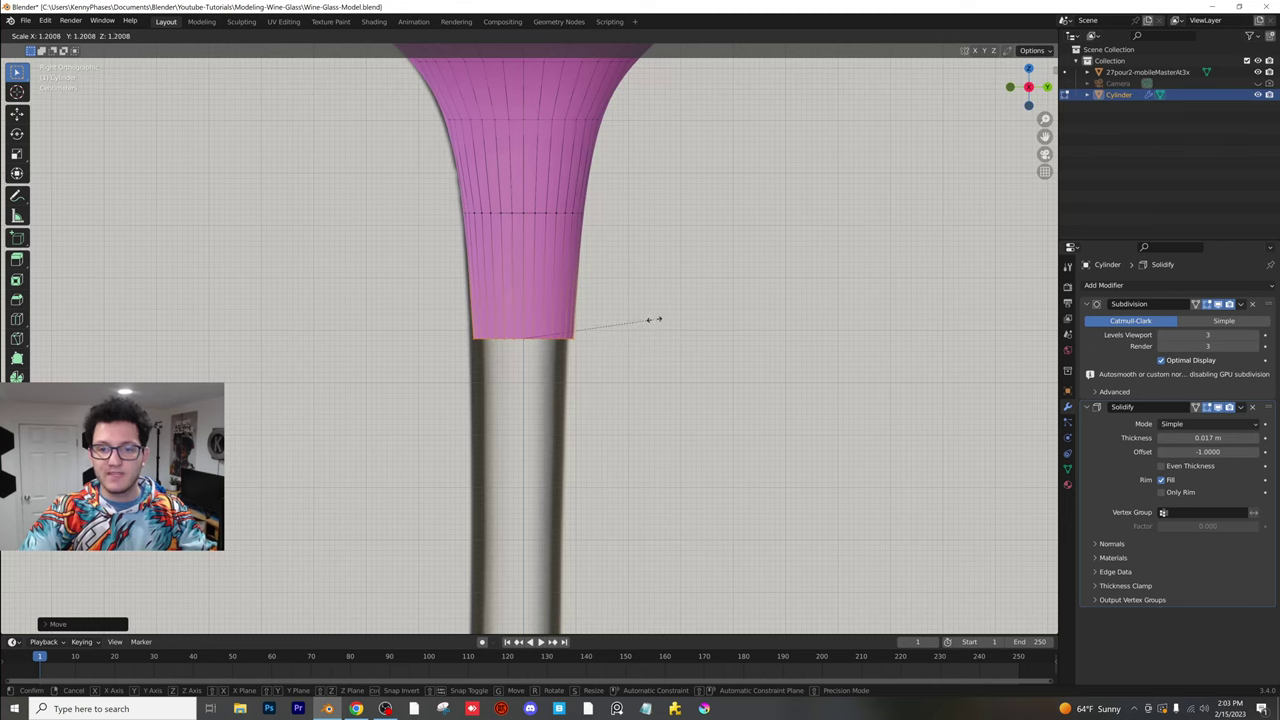
pyautogui.click(653, 319)
pyautogui.scroll(-3, 600, 230)
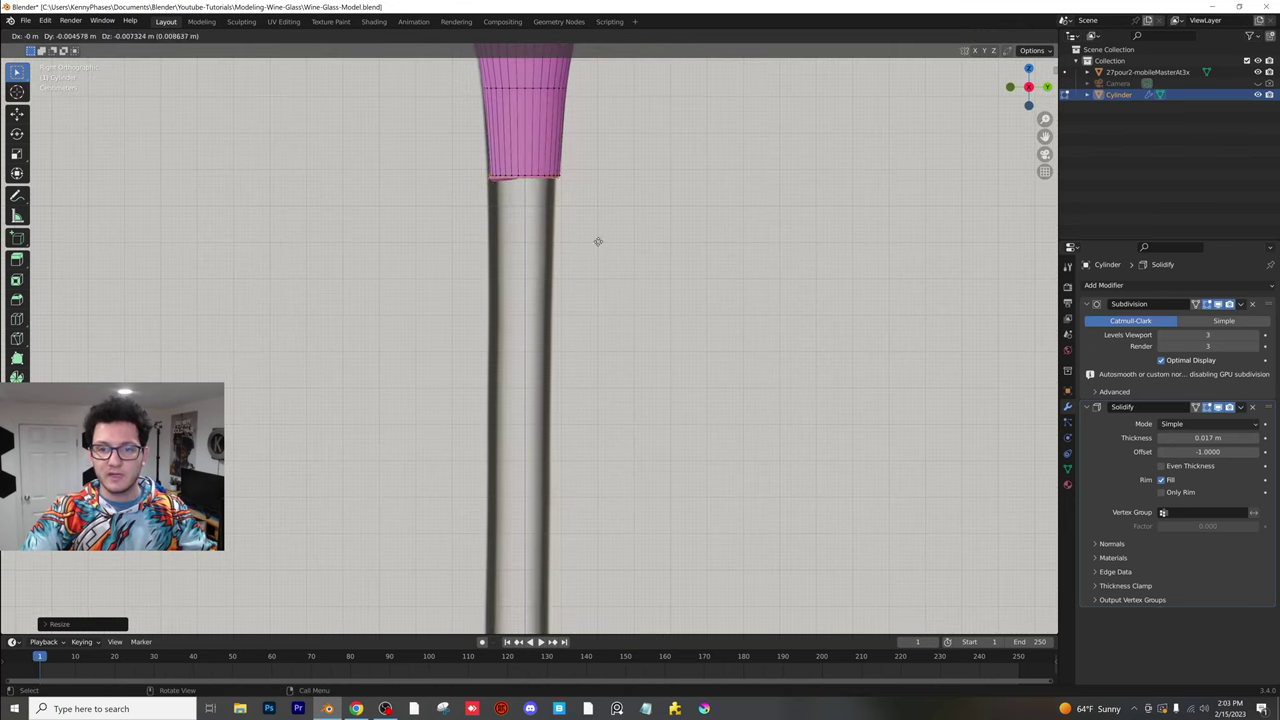
pyautogui.click(618, 293)
pyautogui.hotkey('ctrl', 'z')
pyautogui.hotkey('ctrl', 'z')
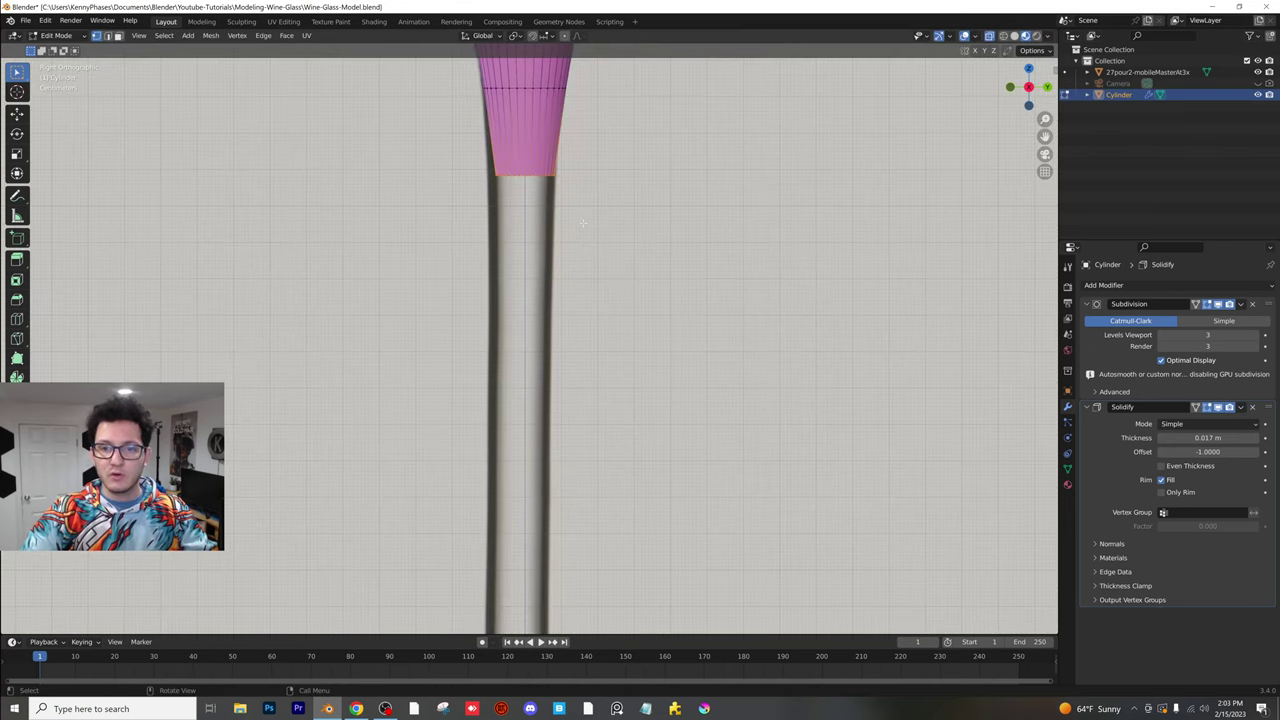
pyautogui.hotkey('ctrl', 'shift', 'z')
# - Extrude the bottom ring down along Z in two long sections, ending the straight stem just above the flare of the foot
pyautogui.press('e')
pyautogui.press('z')
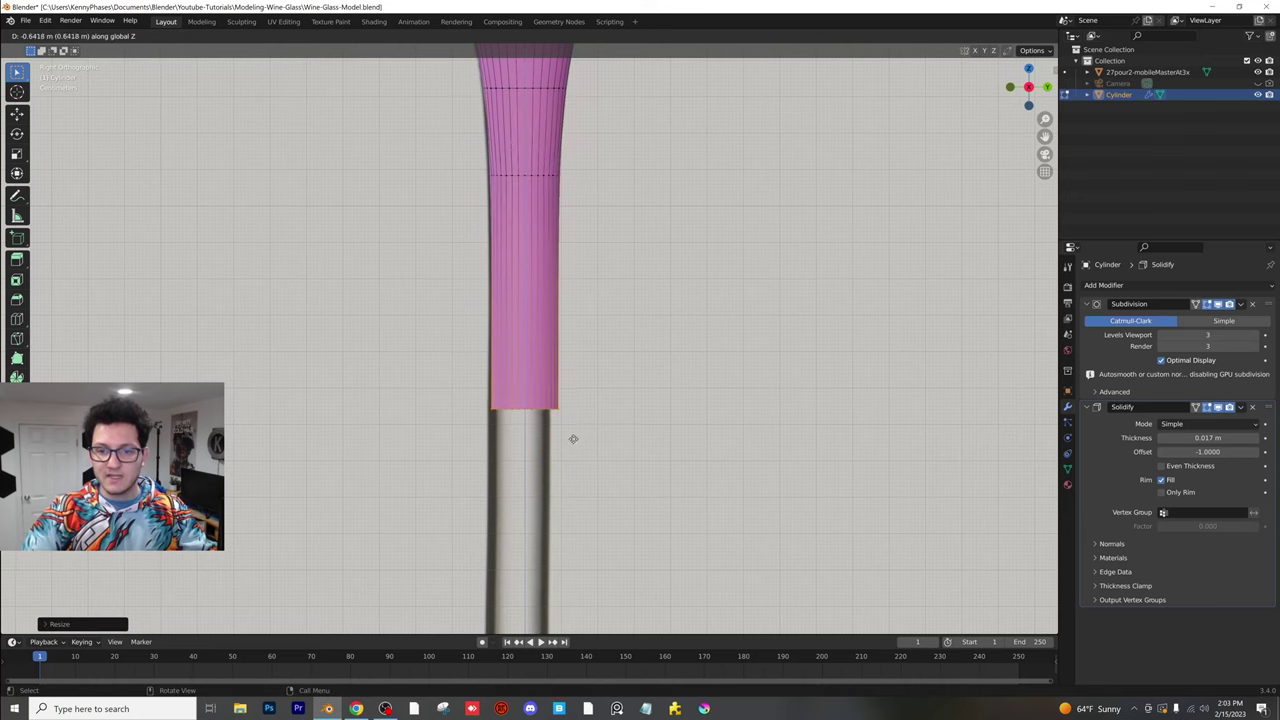
pyautogui.click(574, 591)
pyautogui.keyDown('shift'); pyautogui.moveTo(574, 591); pyautogui.dragTo(566, 229, button='middle'); pyautogui.keyUp('shift')
pyautogui.scroll(-2, 600, 229)
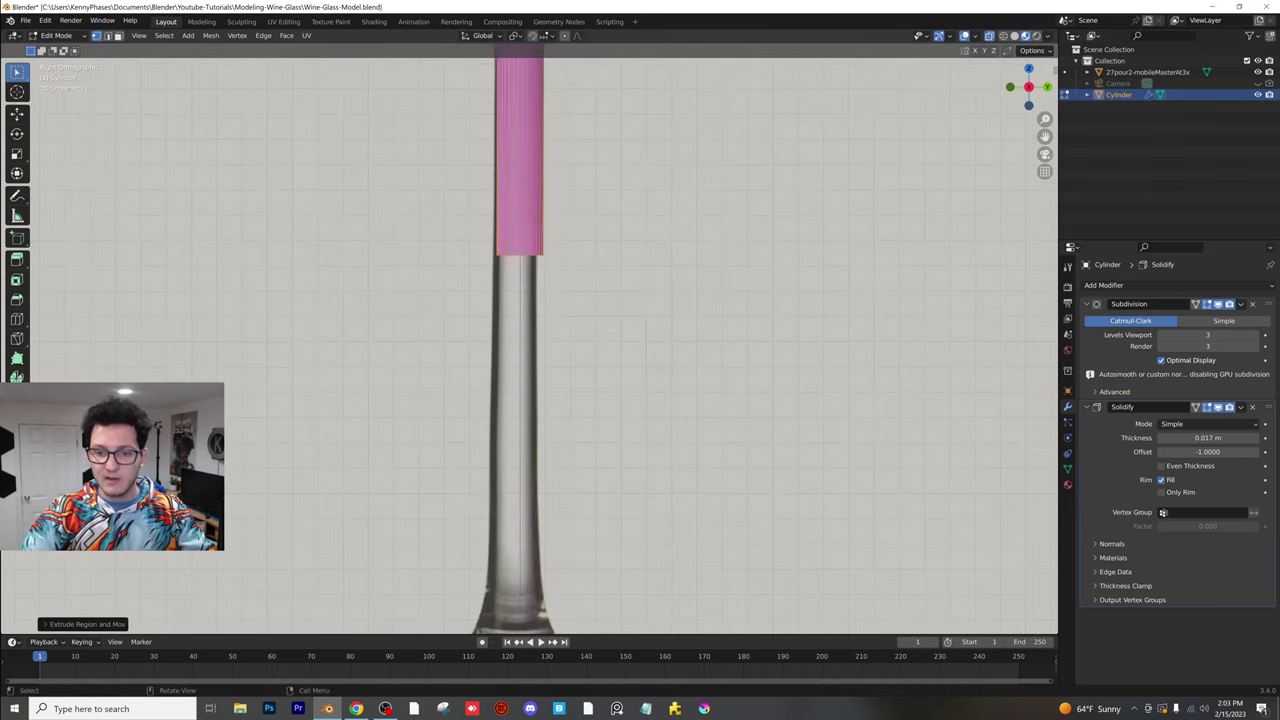
pyautogui.scroll(-2, 577, 594)
pyautogui.press('e')
pyautogui.press('z')
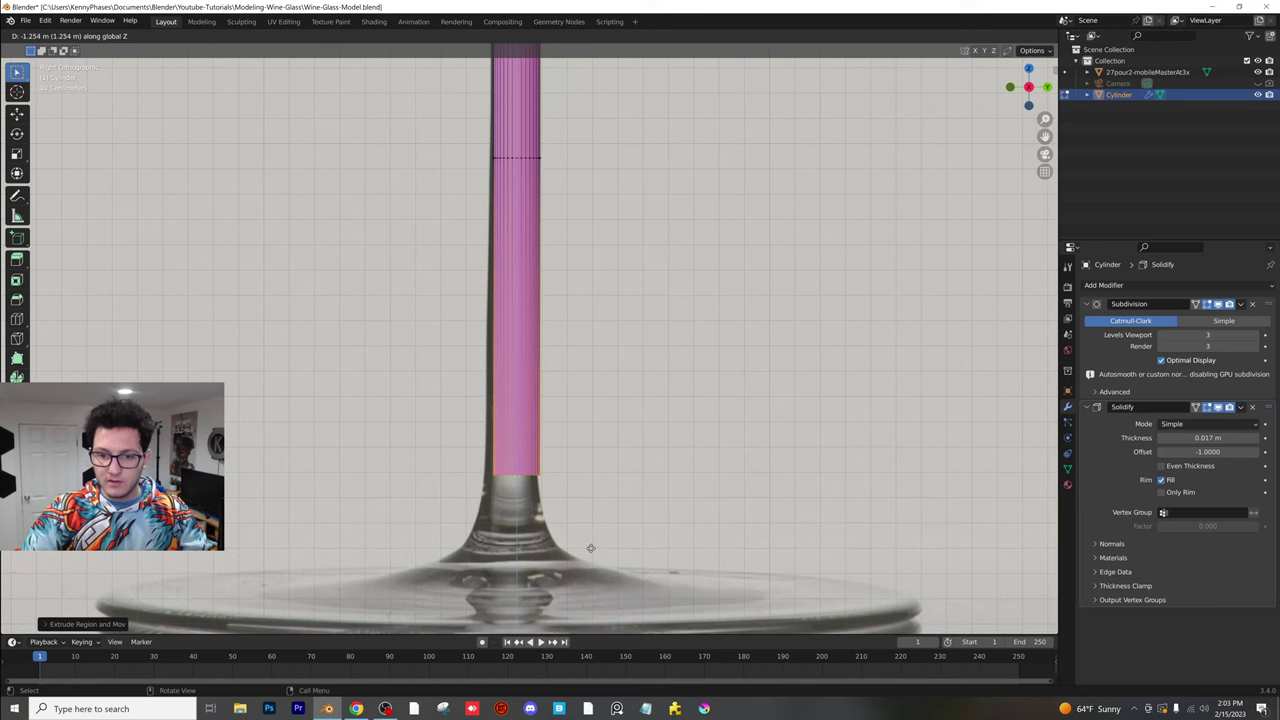
pyautogui.click(563, 523)
pyautogui.keyDown('shift'); pyautogui.moveTo(563, 523); pyautogui.dragTo(528, 420, button='middle'); pyautogui.keyUp('shift')
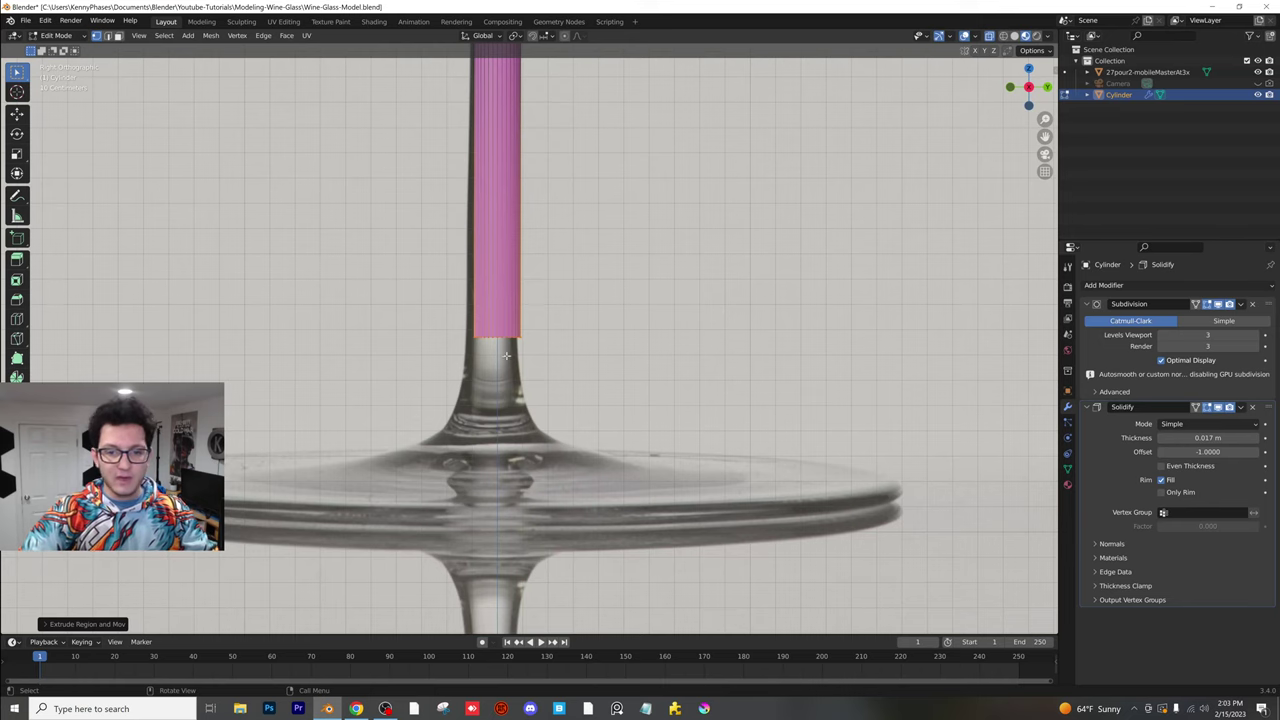
# - Extrude the stem's bottom ring down about 0.16 m along Z and scale it outward to start the flare
pyautogui.scroll(3, 506, 355)
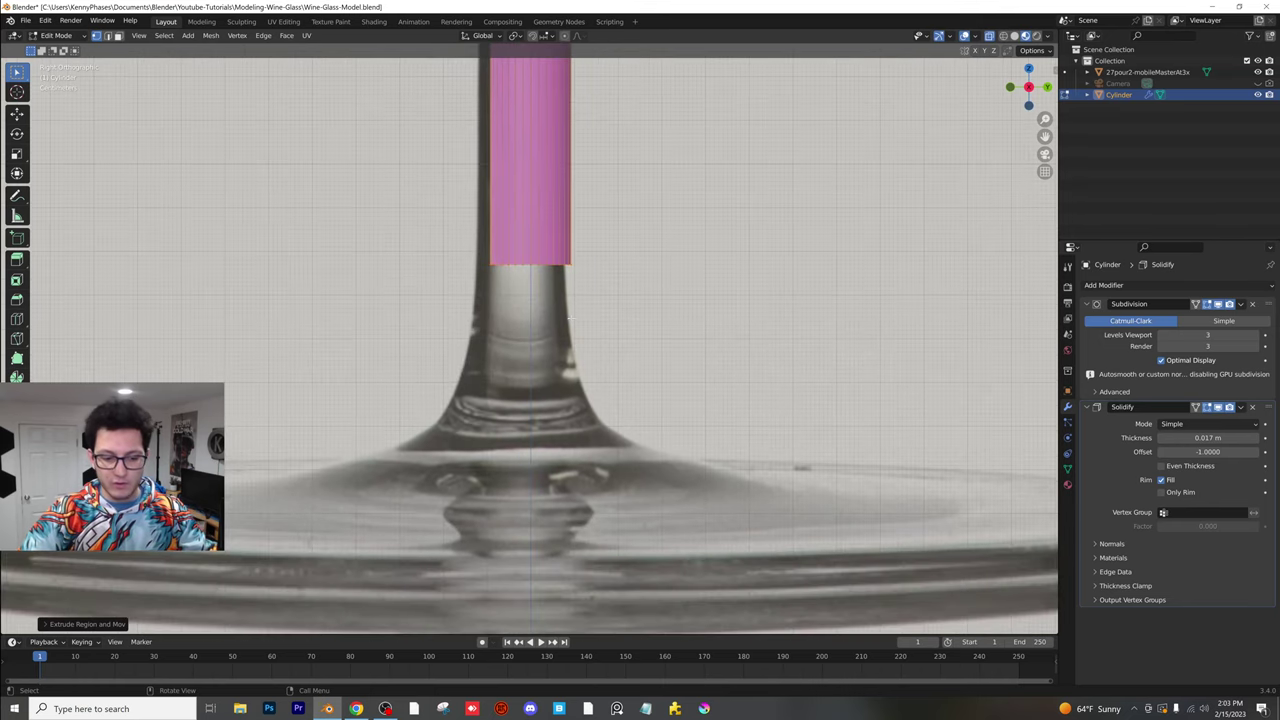
pyautogui.press('e')
pyautogui.press('z')
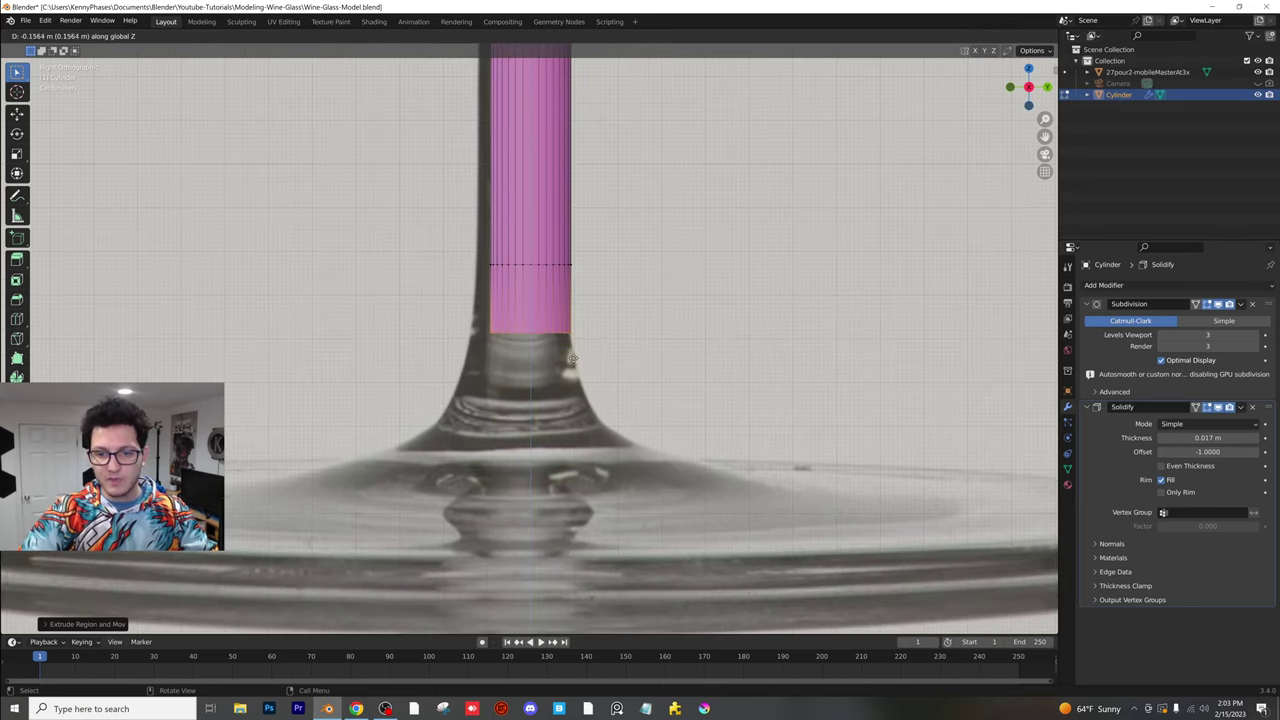
pyautogui.click(572, 358)
pyautogui.press('s')
pyautogui.click(663, 366)
# - Extrude another ring down the flare and scale it outward to the reference outline
pyautogui.press('g')
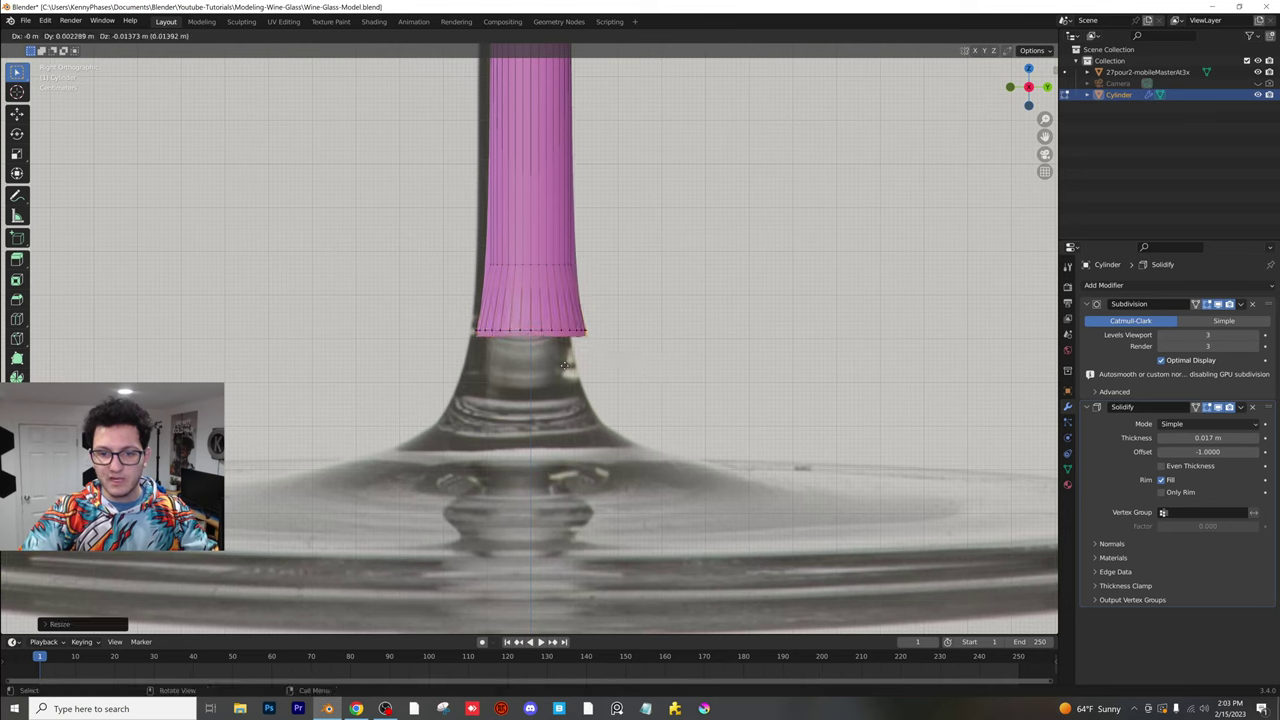
pyautogui.click(570, 412)
pyautogui.press('s')
pyautogui.click(700, 400)
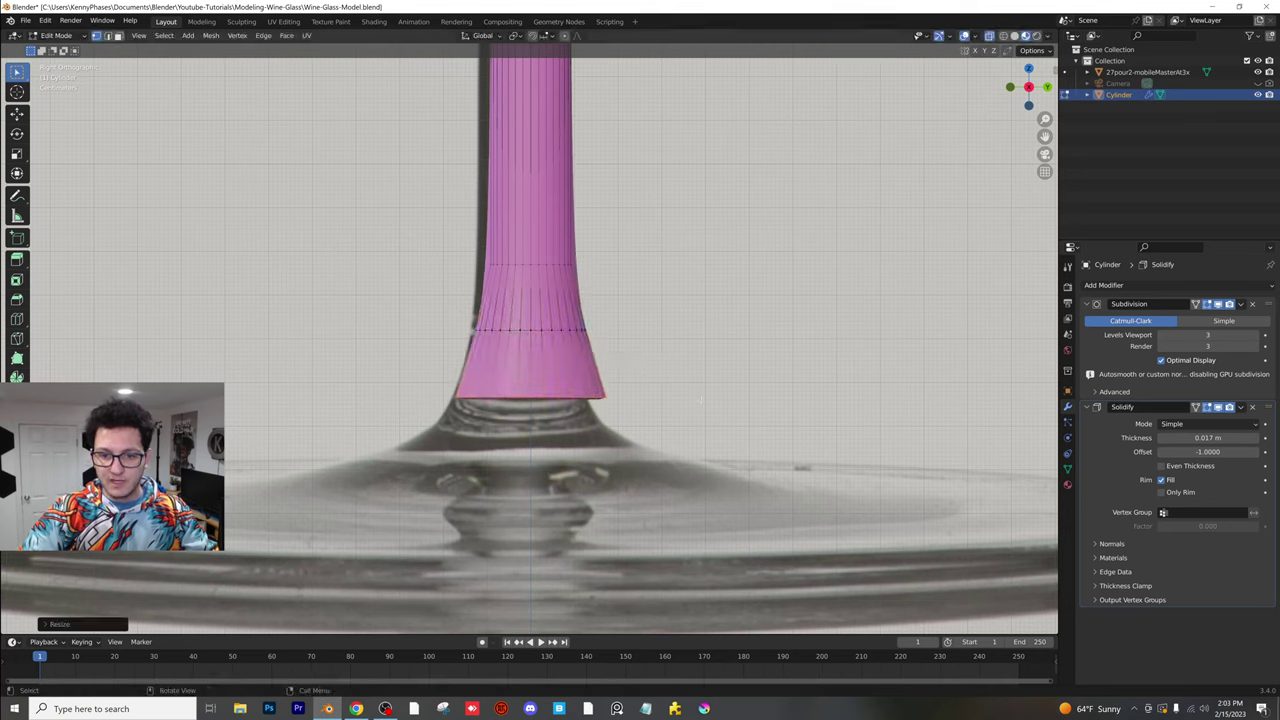
# - Extrude the flare's bottom ring down along Z to the top of the foot and scale it outward
pyautogui.press('e')
pyautogui.press('z')
pyautogui.click(660, 432)
pyautogui.press('s')
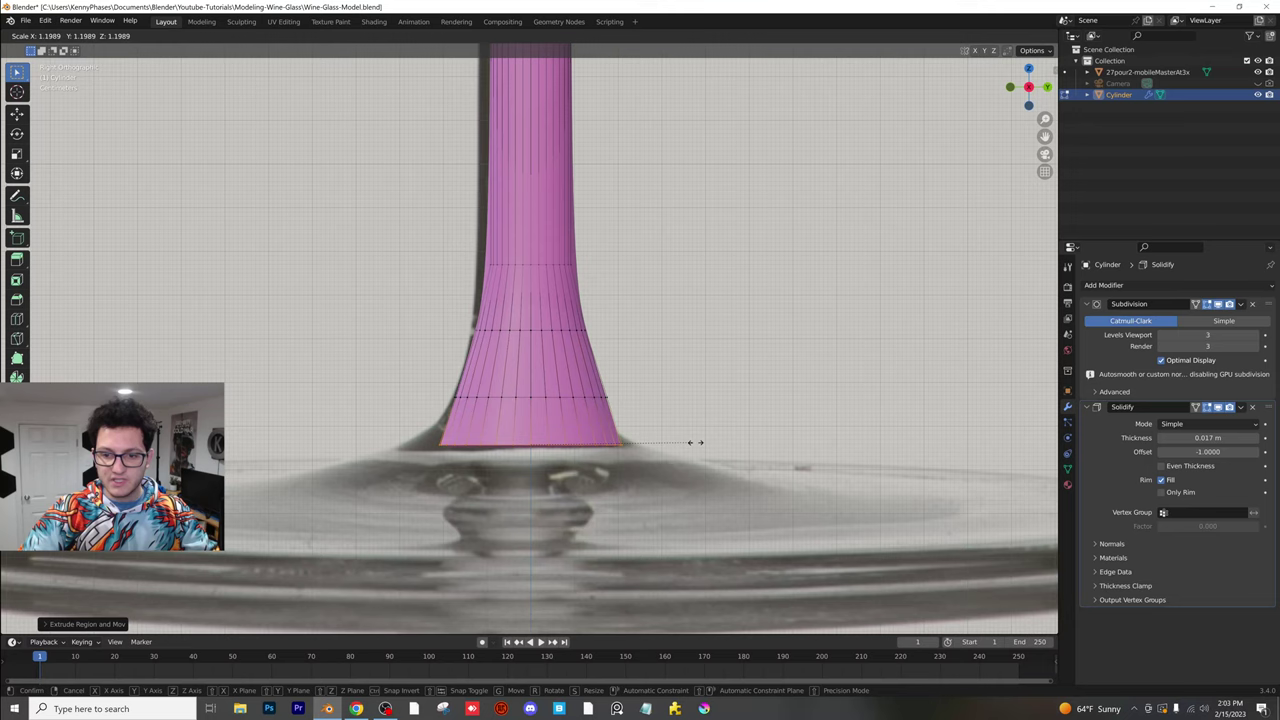
pyautogui.click(709, 443)
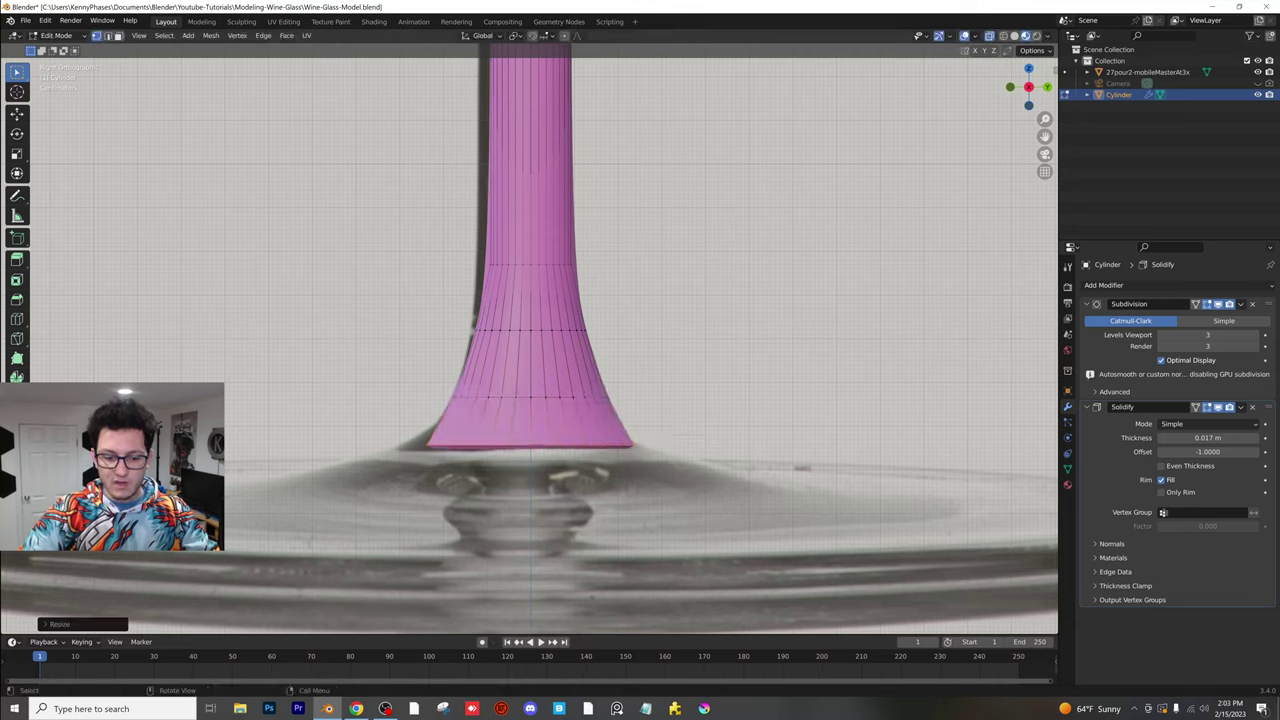
# - Raise the lowest flare ring along Z and scale it in to match the reference outline
pyautogui.press('g')
pyautogui.press('z')
pyautogui.click(640, 440)
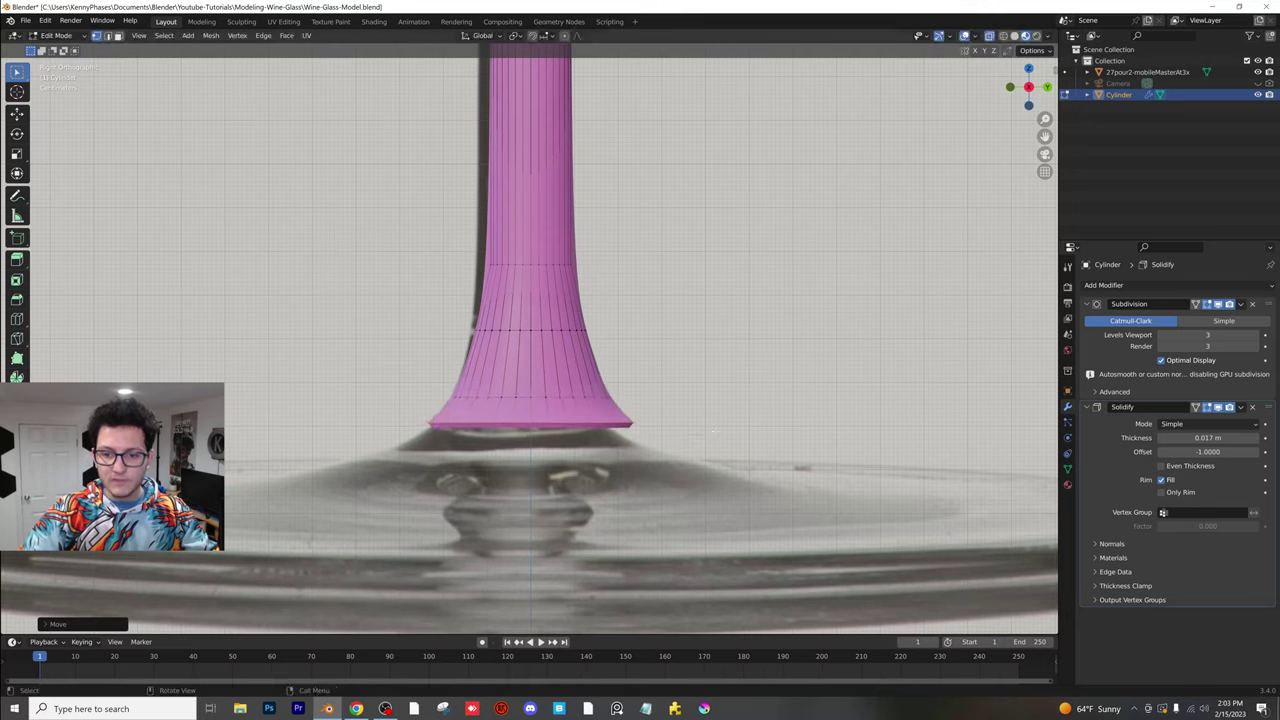
pyautogui.press('s')
pyautogui.click(684, 432)
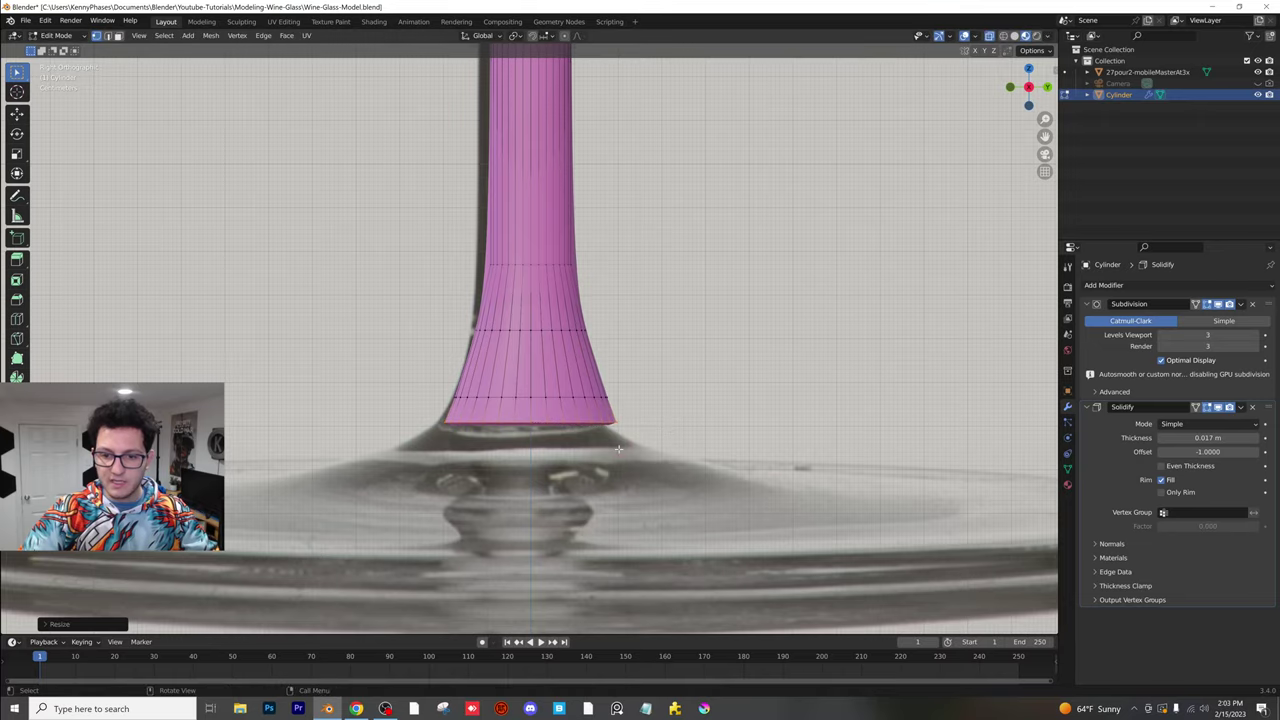
# - In the right orthographic view, extrude the lowest ring down along Z and scale it outward onto the foot's upper slope
pyautogui.moveTo(684, 432); pyautogui.dragTo(790, 300, button='middle')
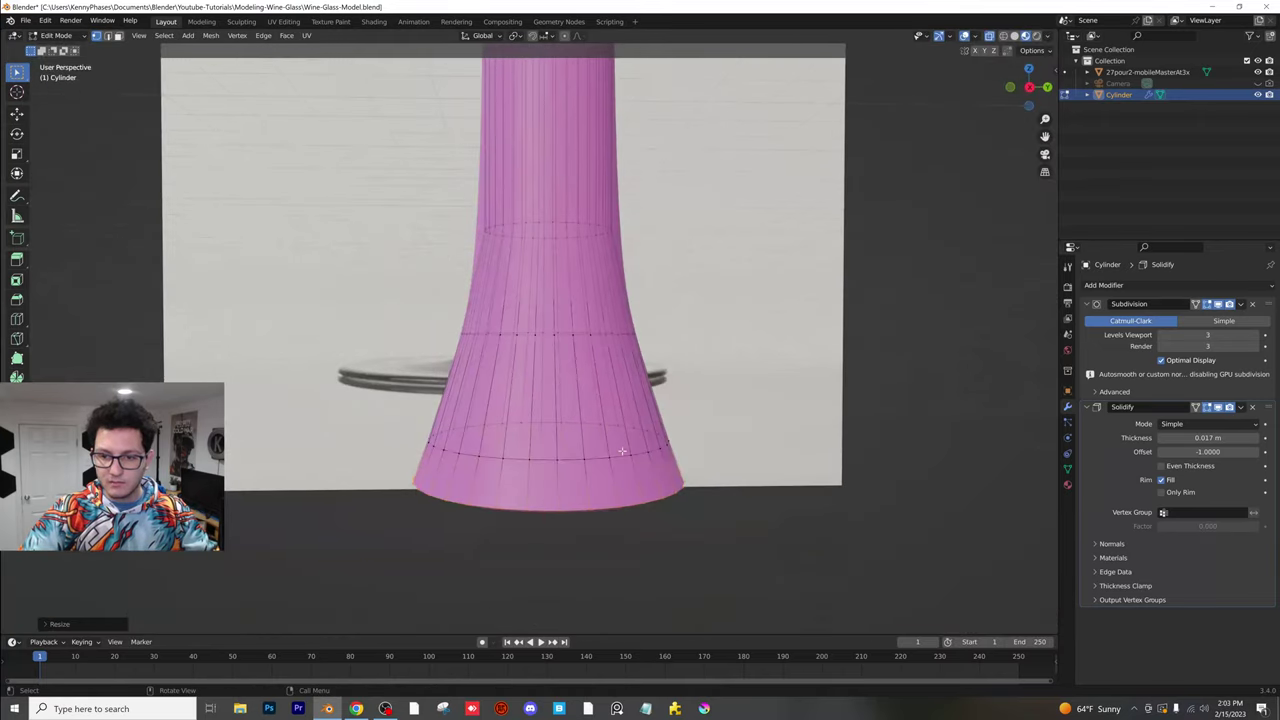
pyautogui.click(1030, 88)
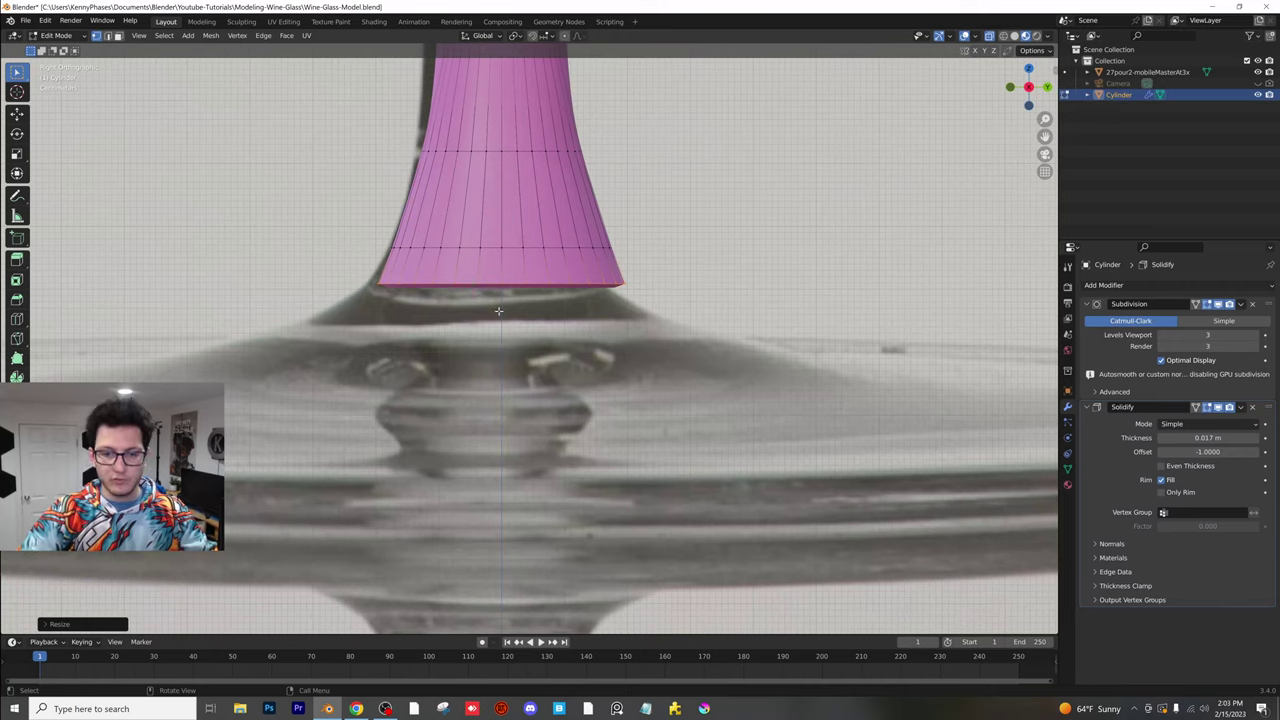
pyautogui.press('e')
pyautogui.press('z')
pyautogui.click(493, 362)
pyautogui.press('s')
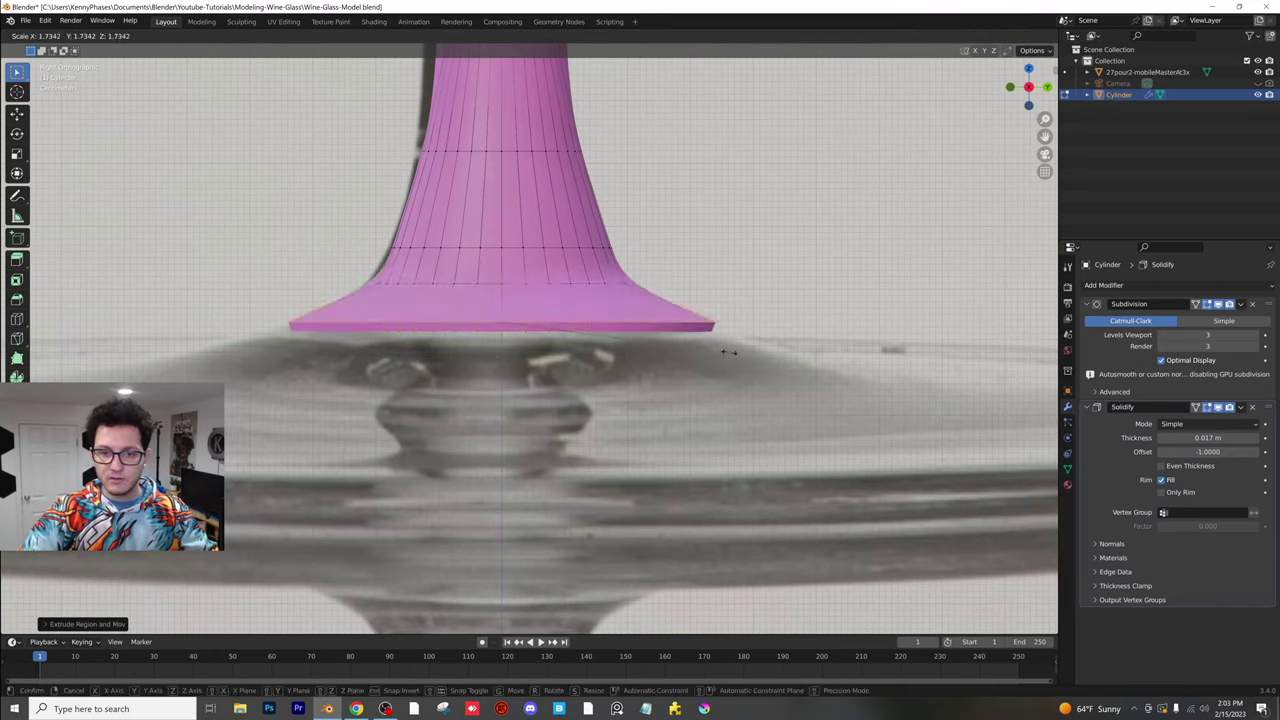
pyautogui.click(706, 350)
# - Extrude the bottom ring down again and scale it to about 1.91 to continue the foot's slope
pyautogui.press('e')
pyautogui.click(600, 412)
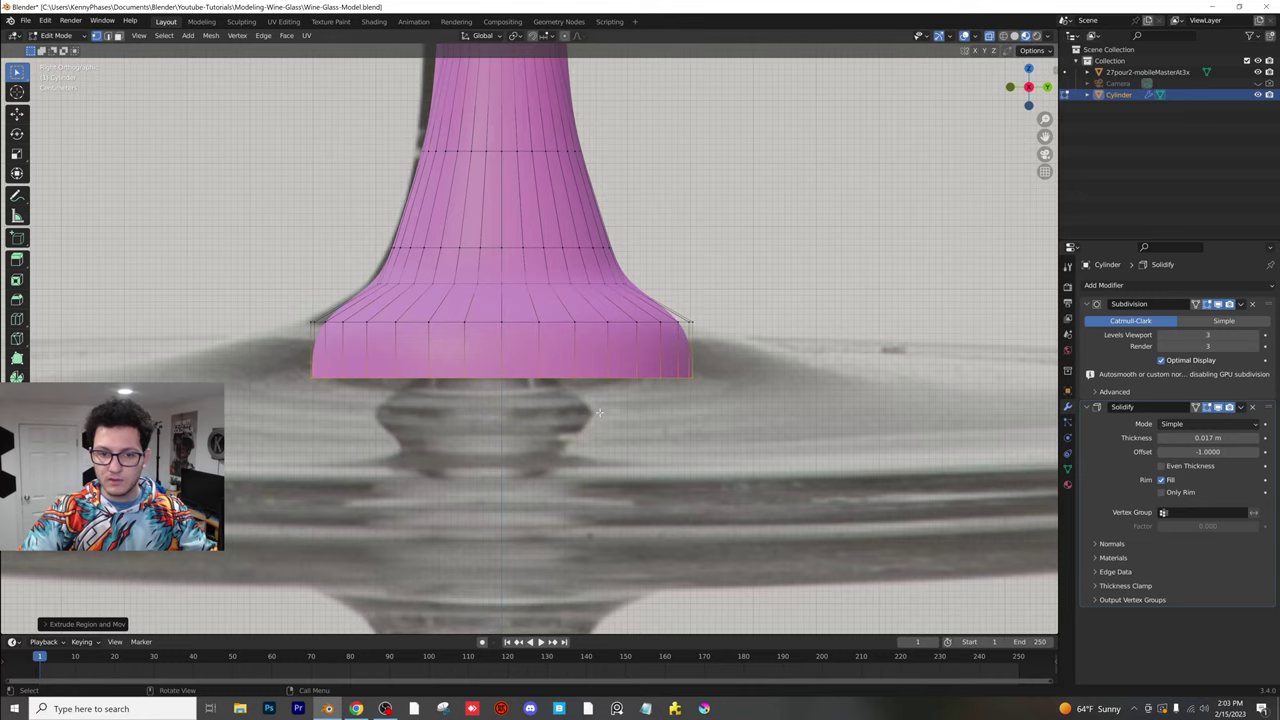
pyautogui.scroll(-1, 600, 412)
pyautogui.press('s')
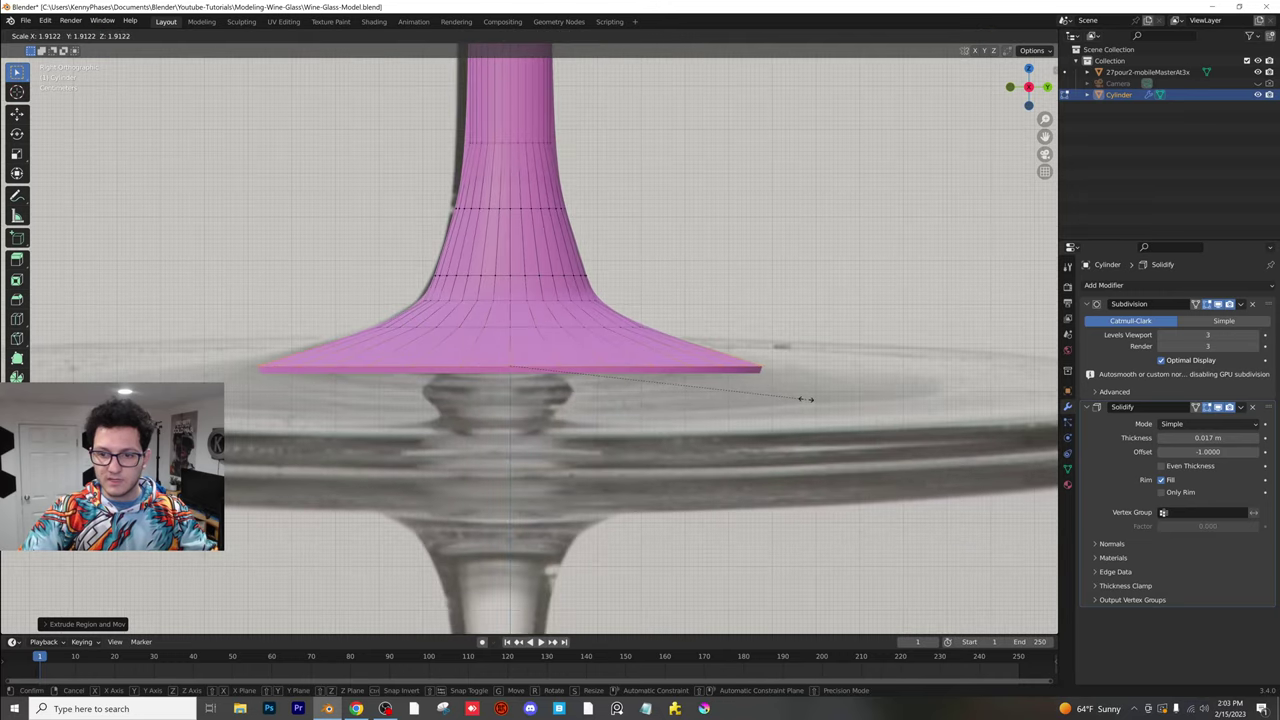
pyautogui.click(805, 398)
# - Extrude the foot's bottom ring slightly down, scale it further outward and raise it a little along Z
pyautogui.scroll(-3, 772, 402)
pyautogui.press('e')
pyautogui.click(650, 392)
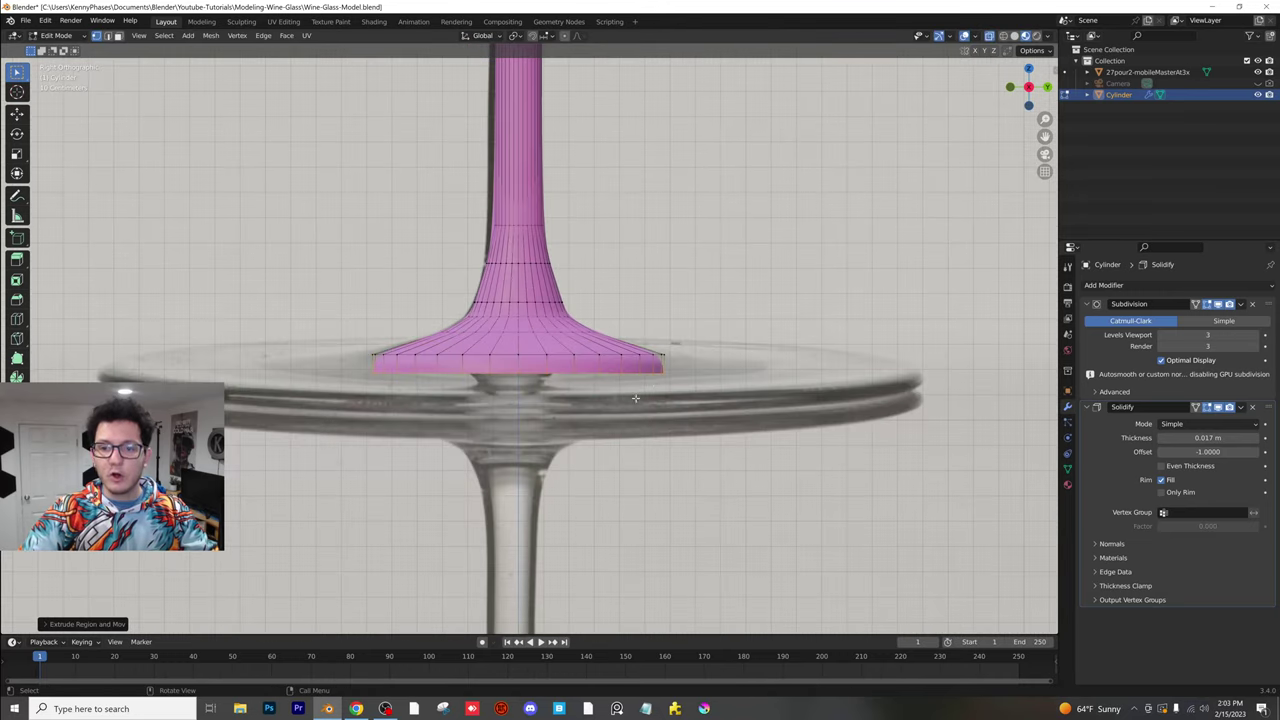
pyautogui.press('s')
pyautogui.click(765, 386)
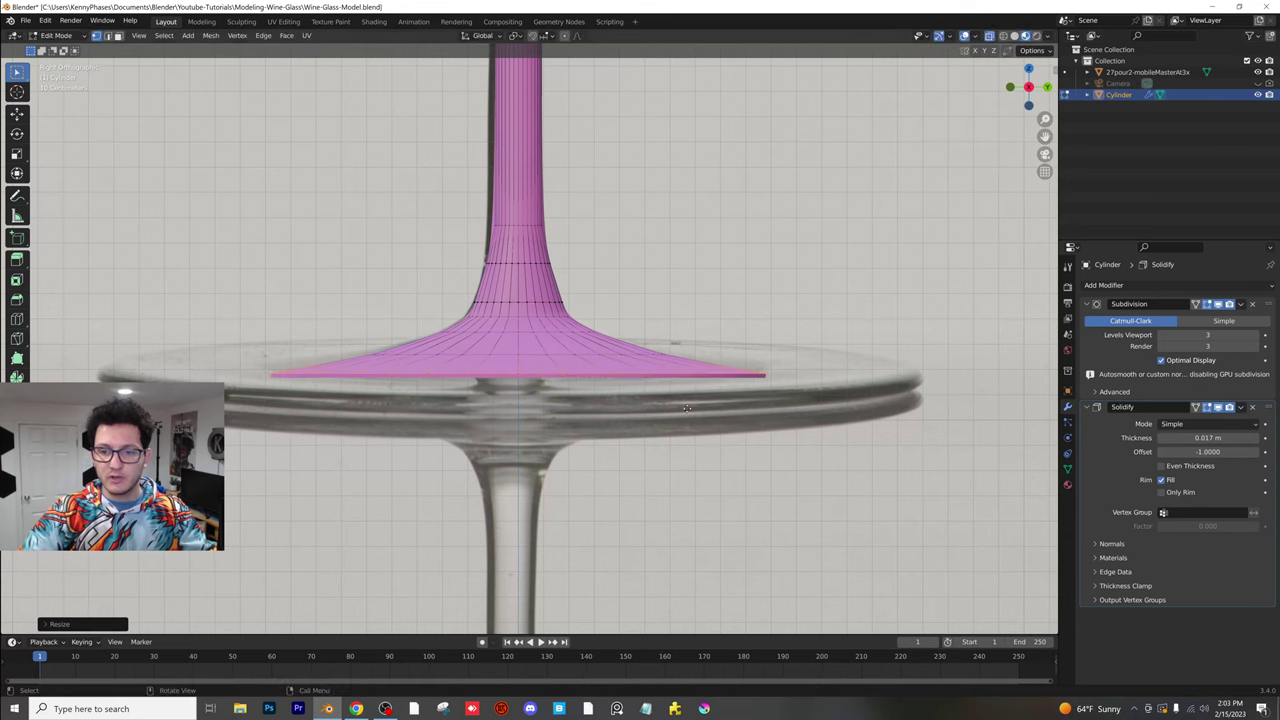
pyautogui.press('g')
pyautogui.press('z')
pyautogui.click(668, 403)
# - Extrude the foot's edge ring slightly down and scale it to about 1.64 to reach the reference's outer rim
pyautogui.scroll(-1, 667, 403)
pyautogui.press('e')
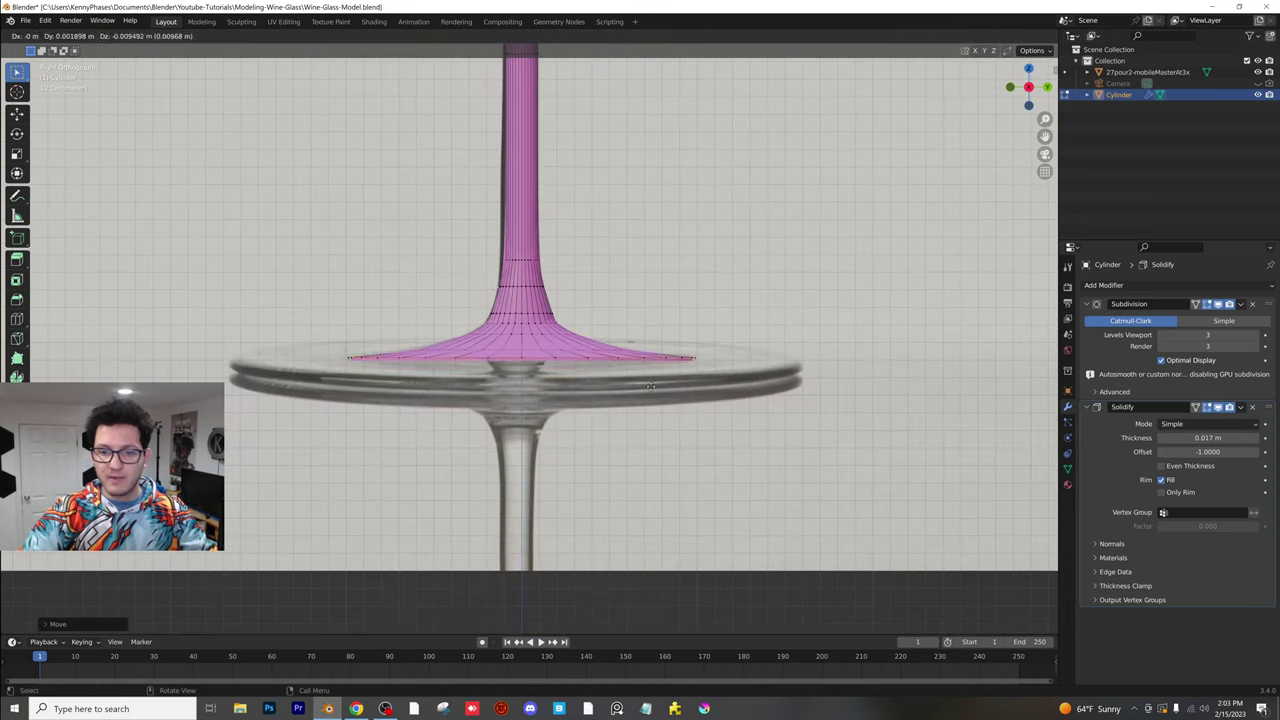
pyautogui.press('s')
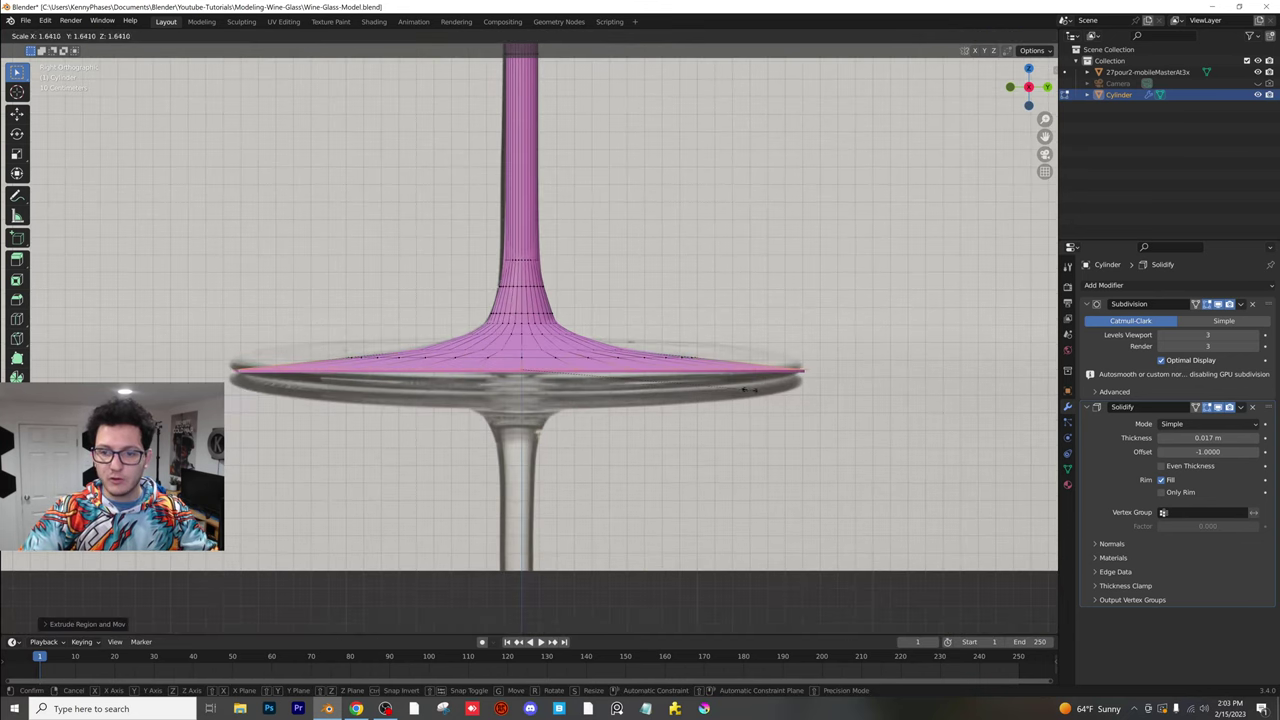
pyautogui.click(745, 386)
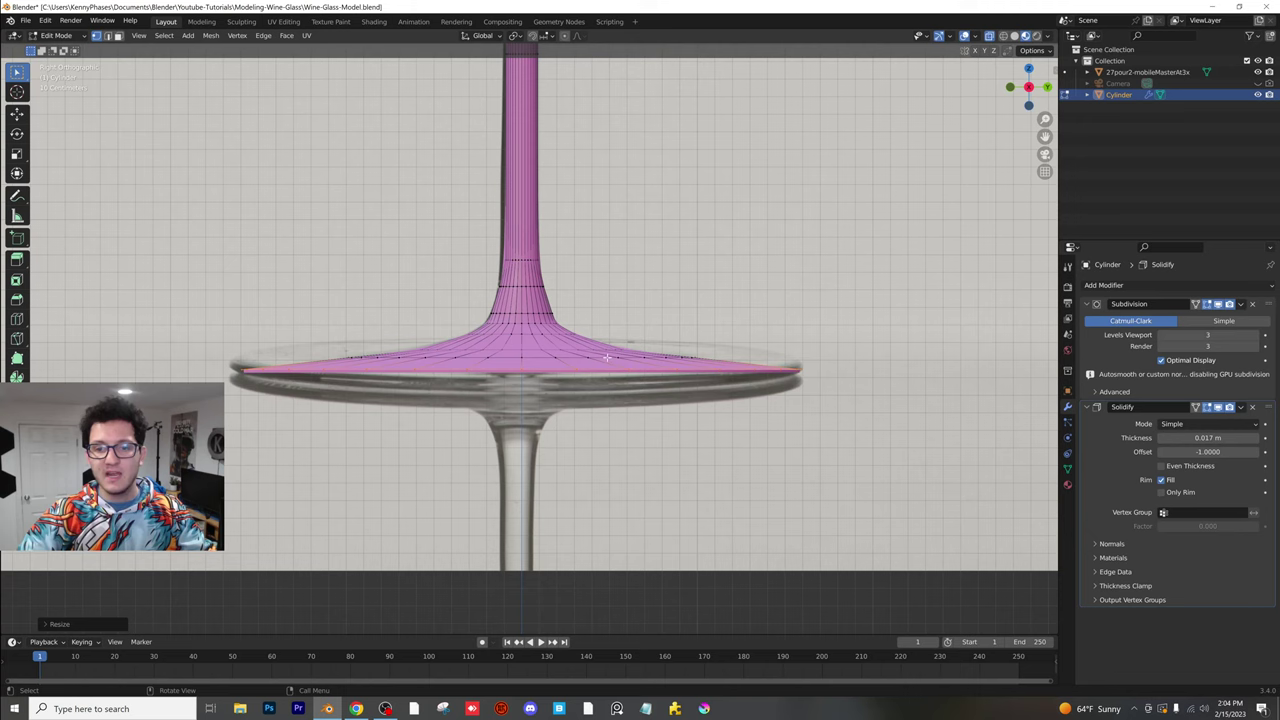
# - Add a loop cut between the two rings at the stem's lower flare and scale it to about 0.95 to match the reference
pyautogui.scroll(-2, 525, 305)
pyautogui.scroll(5, 525, 305)
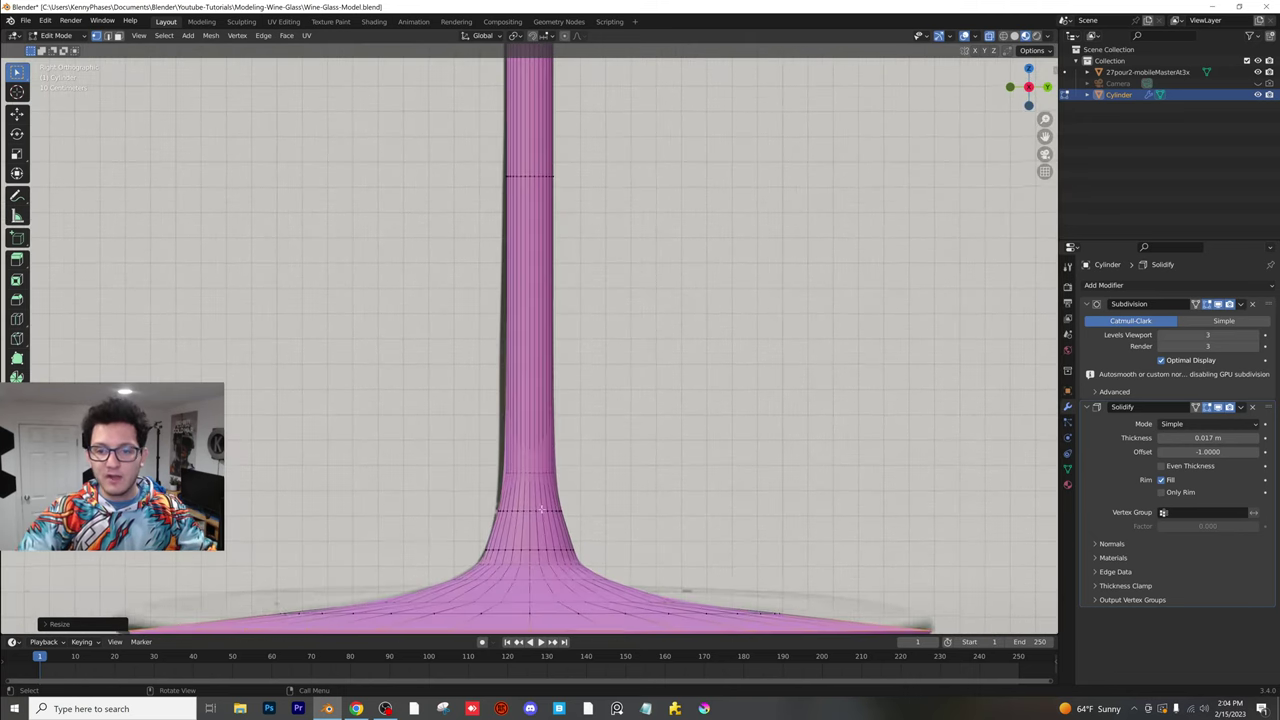
pyautogui.scroll(4, 525, 305)
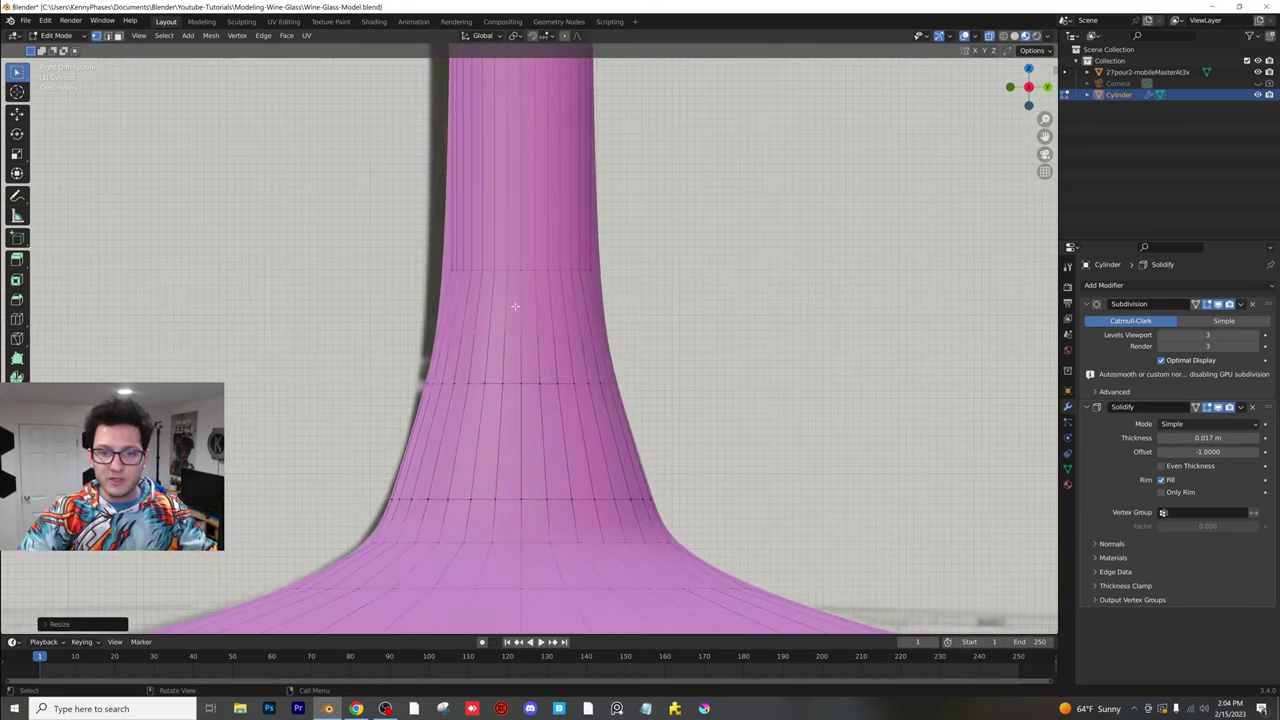
pyautogui.press('Tab')
pyautogui.moveTo(554, 346); pyautogui.dragTo(590, 397, button='middle')
pyautogui.press('Tab')
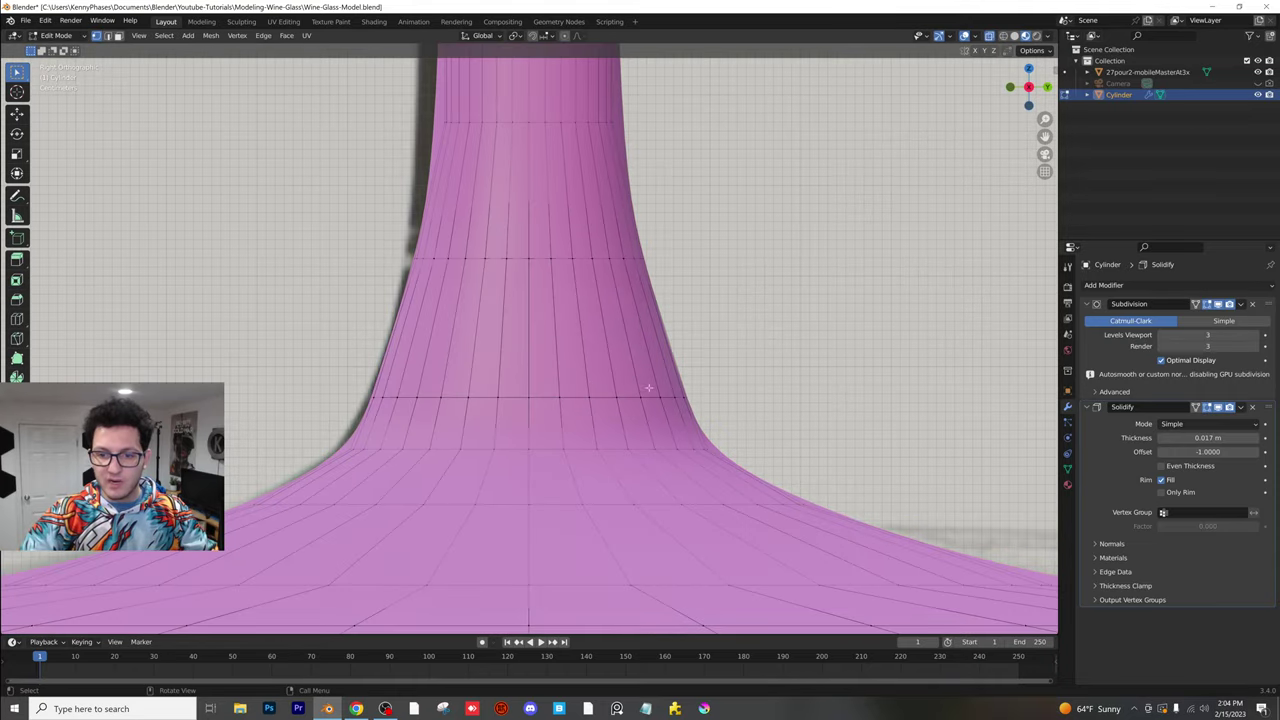
pyautogui.hotkey('ctrl', 'r')
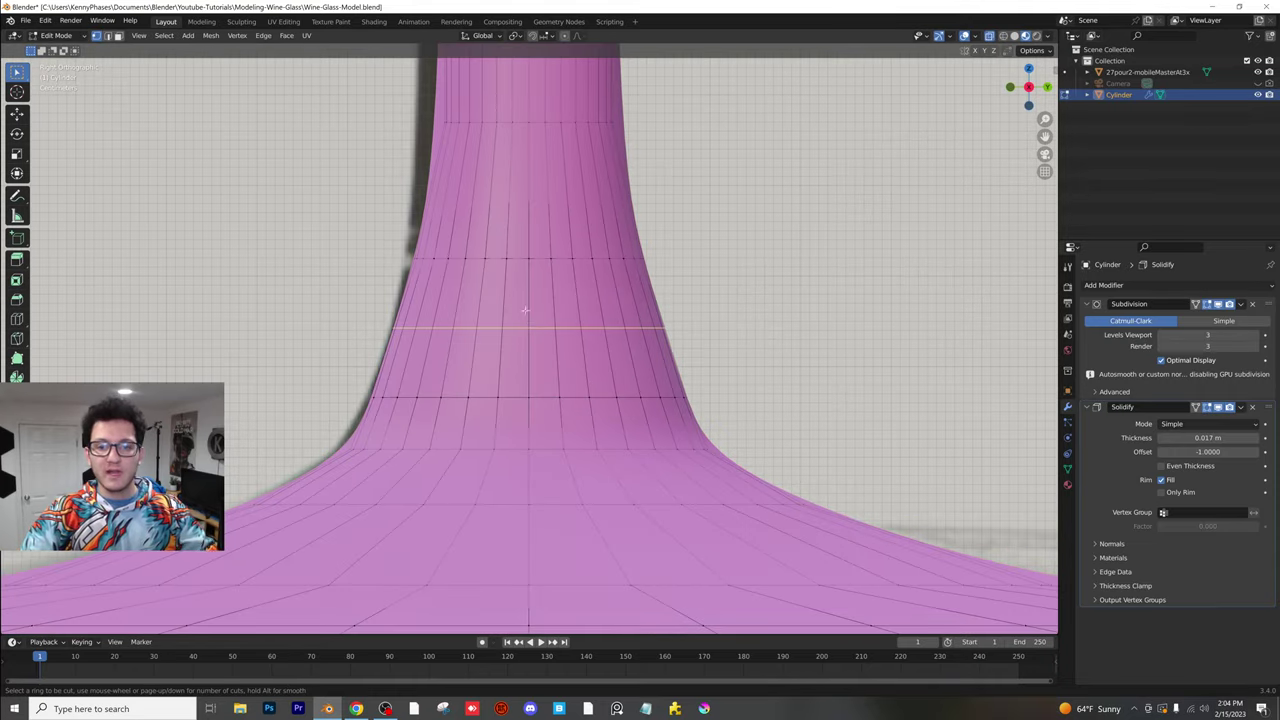
pyautogui.click(554, 327)
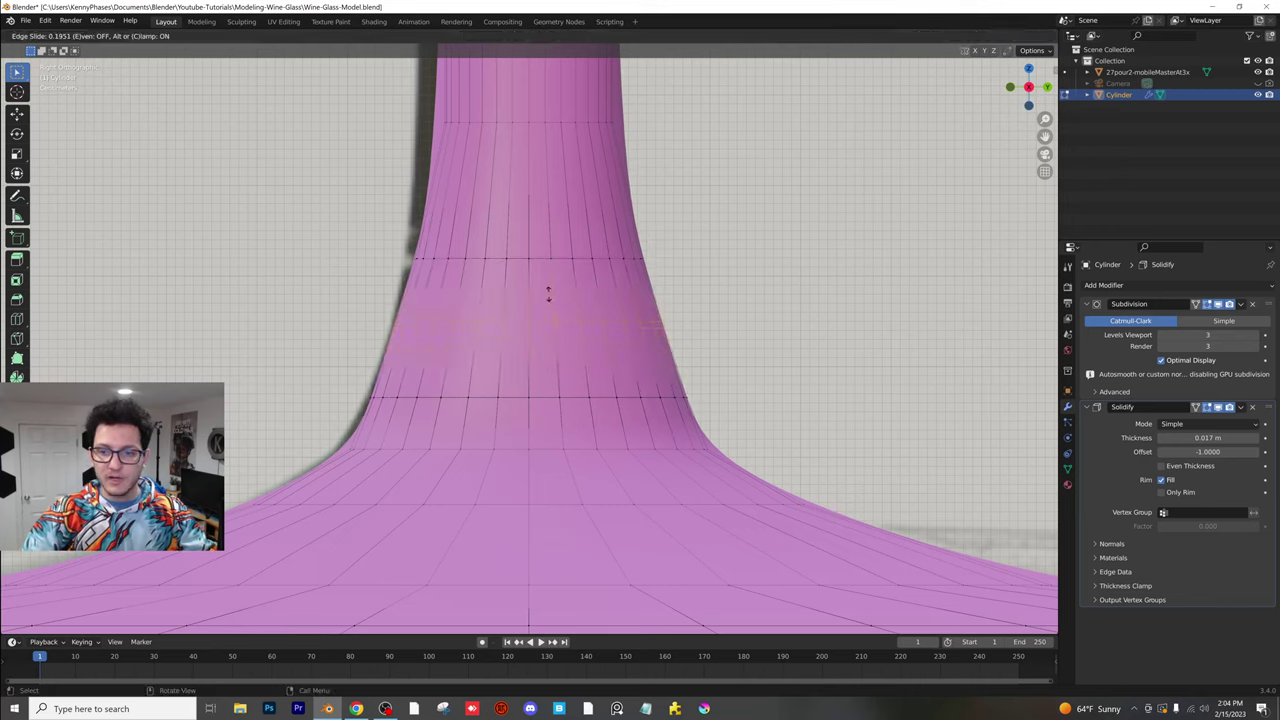
pyautogui.click(580, 314)
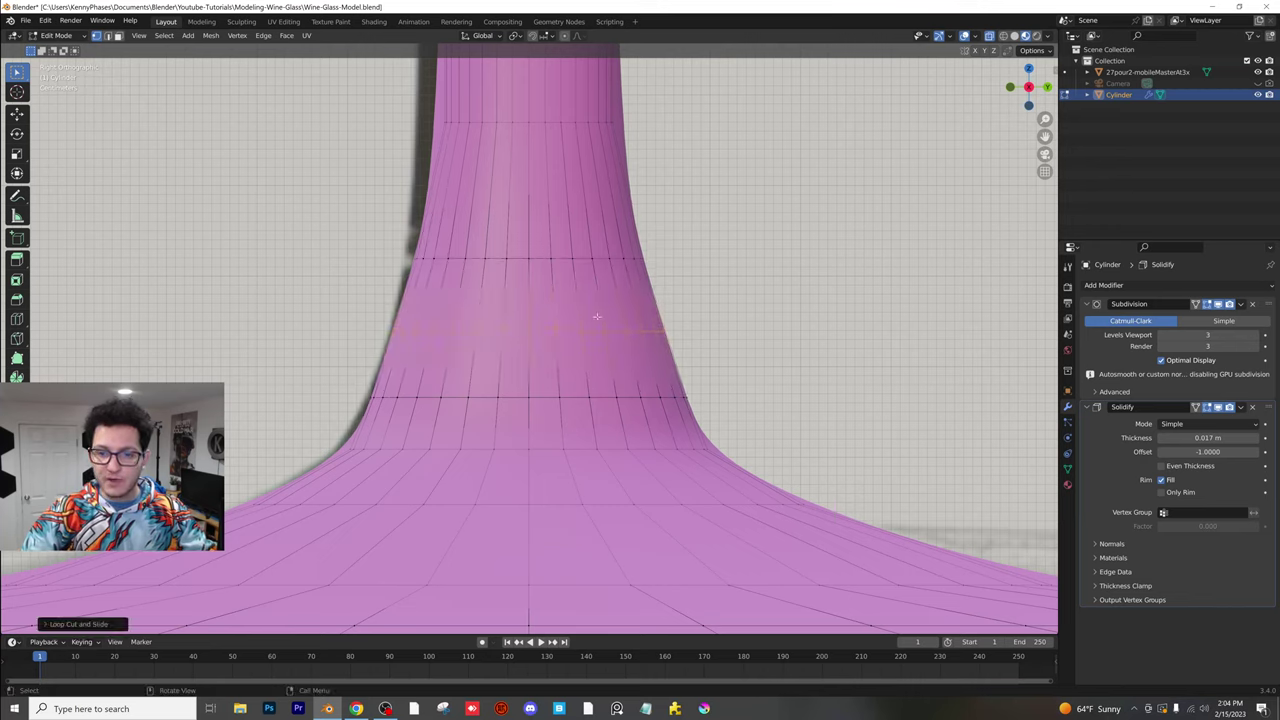
pyautogui.press('s')
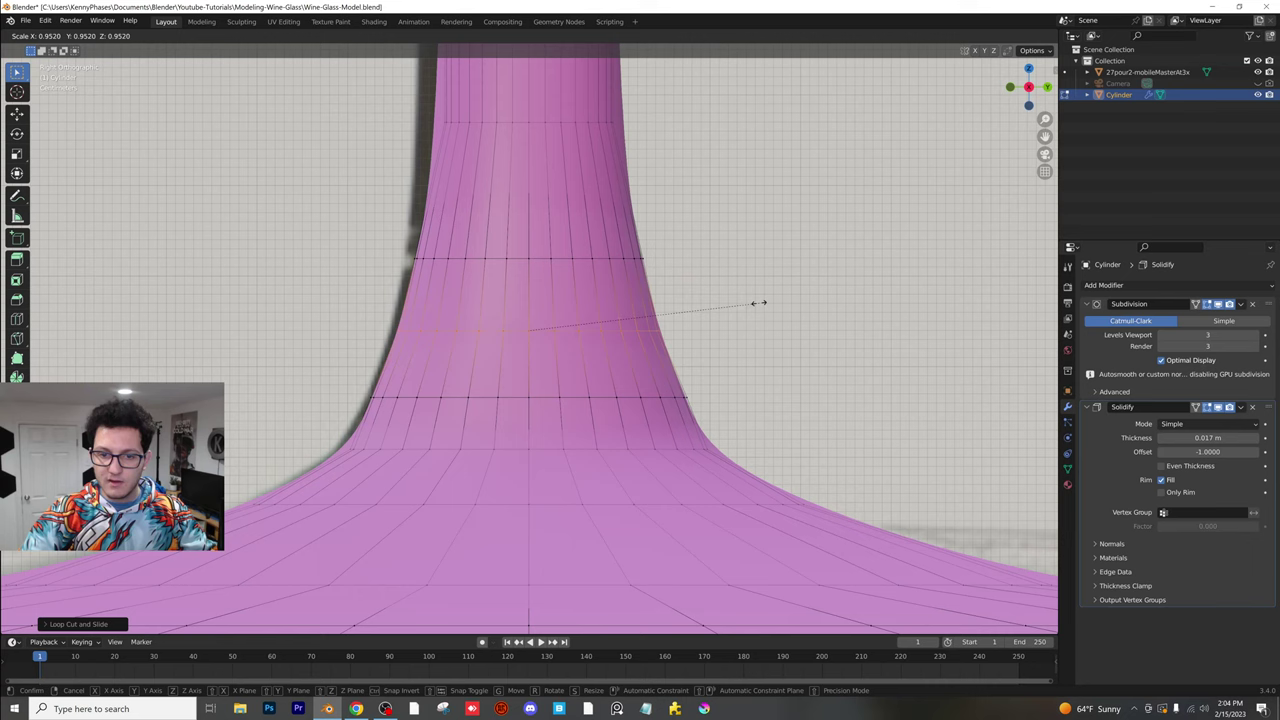
pyautogui.click(762, 302)
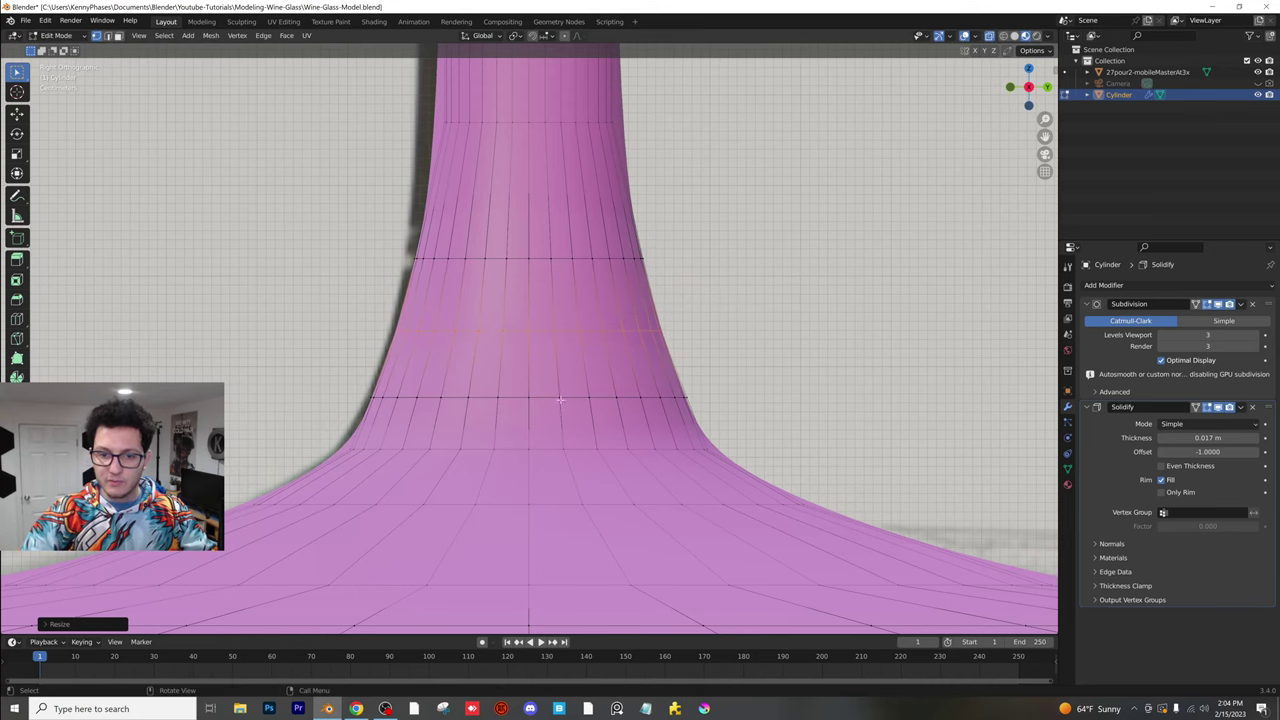
# - Compare the stem and lower bowl with the reference image, and view the whole glass in Object Mode
pyautogui.scroll(-6, 541, 398)
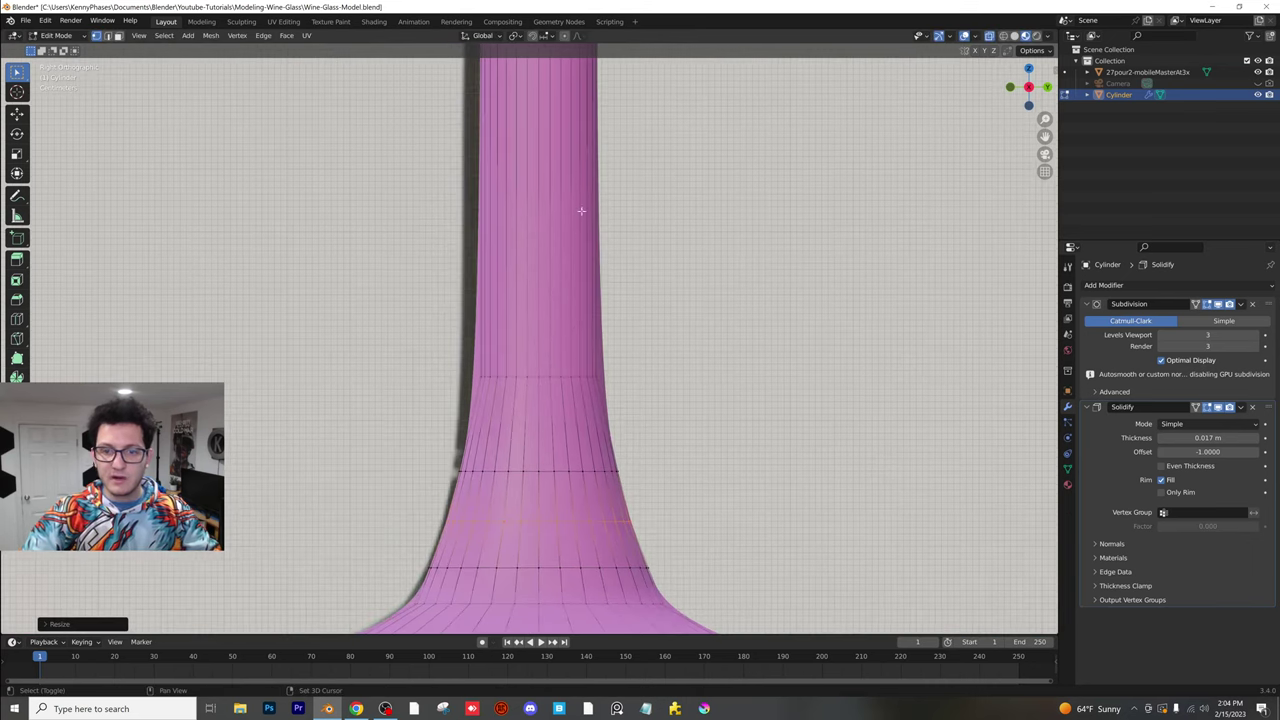
pyautogui.moveTo(545, 60)
pyautogui.keyDown('shift'); pyautogui.mouseDown(button='middle')
pyautogui.moveTo(560, 274)
pyautogui.moveTo(543, 369)
pyautogui.mouseUp(button='middle'); pyautogui.keyUp('shift')
pyautogui.keyDown('shift'); pyautogui.moveTo(569, 246); pyautogui.dragTo(565, 496, button='middle'); pyautogui.keyUp('shift')
pyautogui.keyDown('shift'); pyautogui.moveTo(546, 141); pyautogui.dragTo(526, 346, button='middle'); pyautogui.keyUp('shift')
pyautogui.scroll(-6, 551, 351)
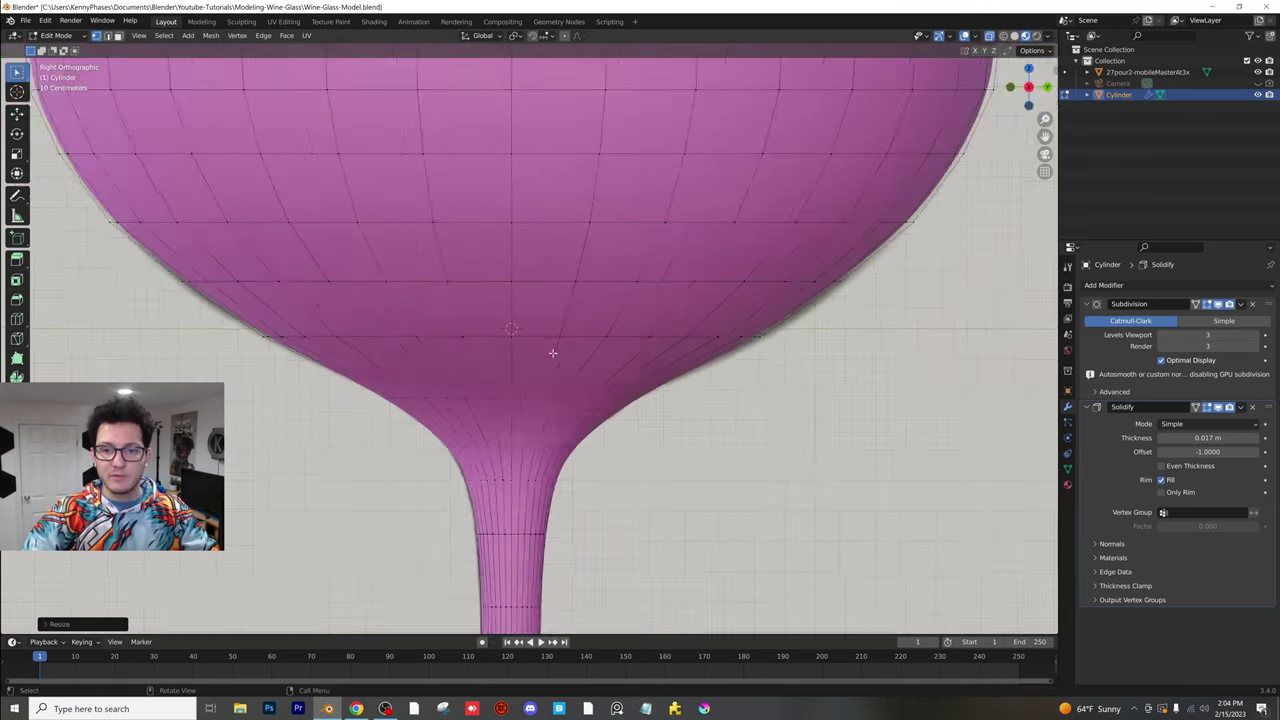
pyautogui.press('Tab')
pyautogui.scroll(-4, 568, 373)
pyautogui.moveTo(598, 396); pyautogui.dragTo(640, 461, button='middle')
pyautogui.scroll(2, 643, 363)
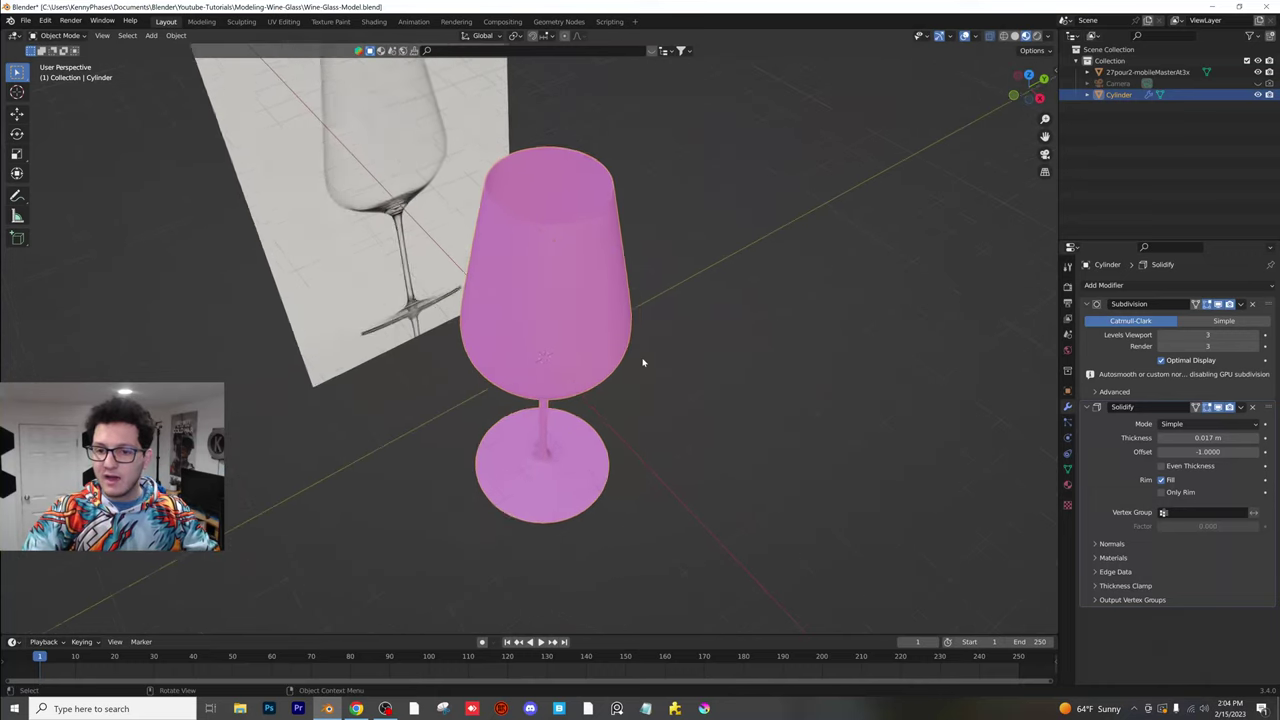
# - Display the wine glass in solid shading with X-ray turned off and save the file
pyautogui.click(1014, 36)
pyautogui.scroll(-1, 728, 333)
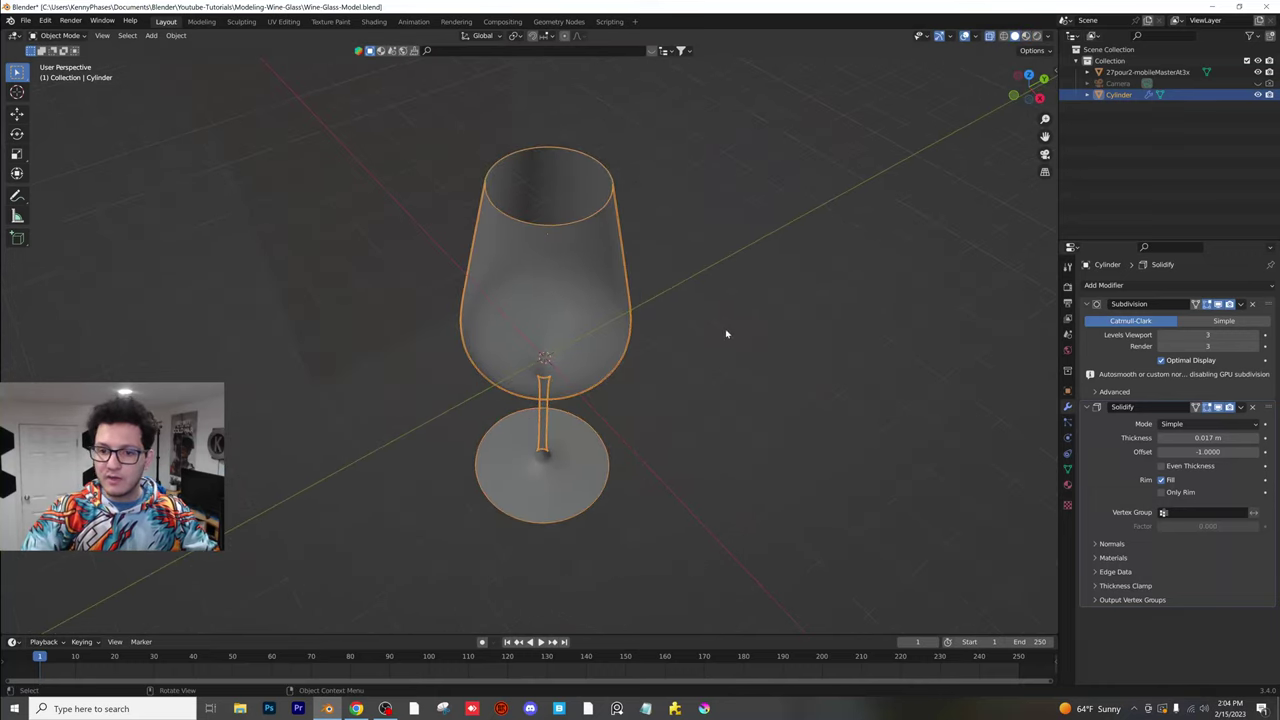
pyautogui.click(991, 36)
pyautogui.moveTo(748, 317); pyautogui.dragTo(613, 429, button='middle')
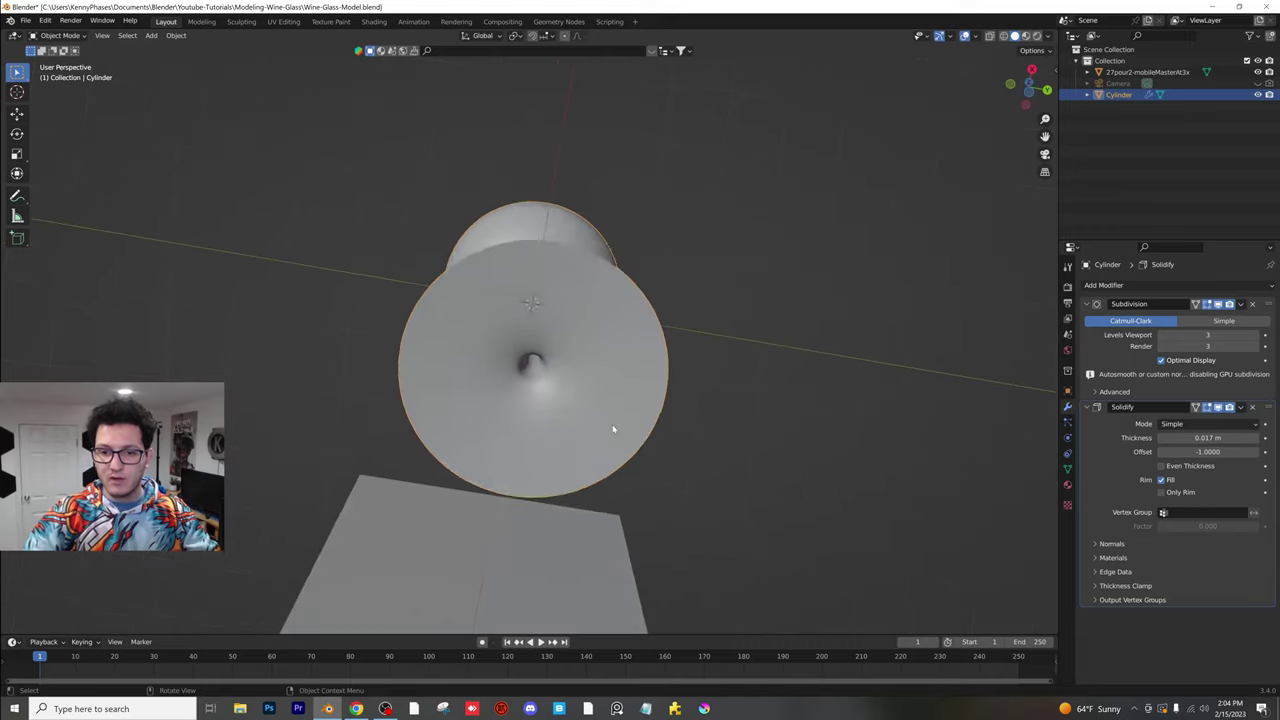
pyautogui.scroll(2, 557, 393)
pyautogui.scroll(-3, 545, 399)
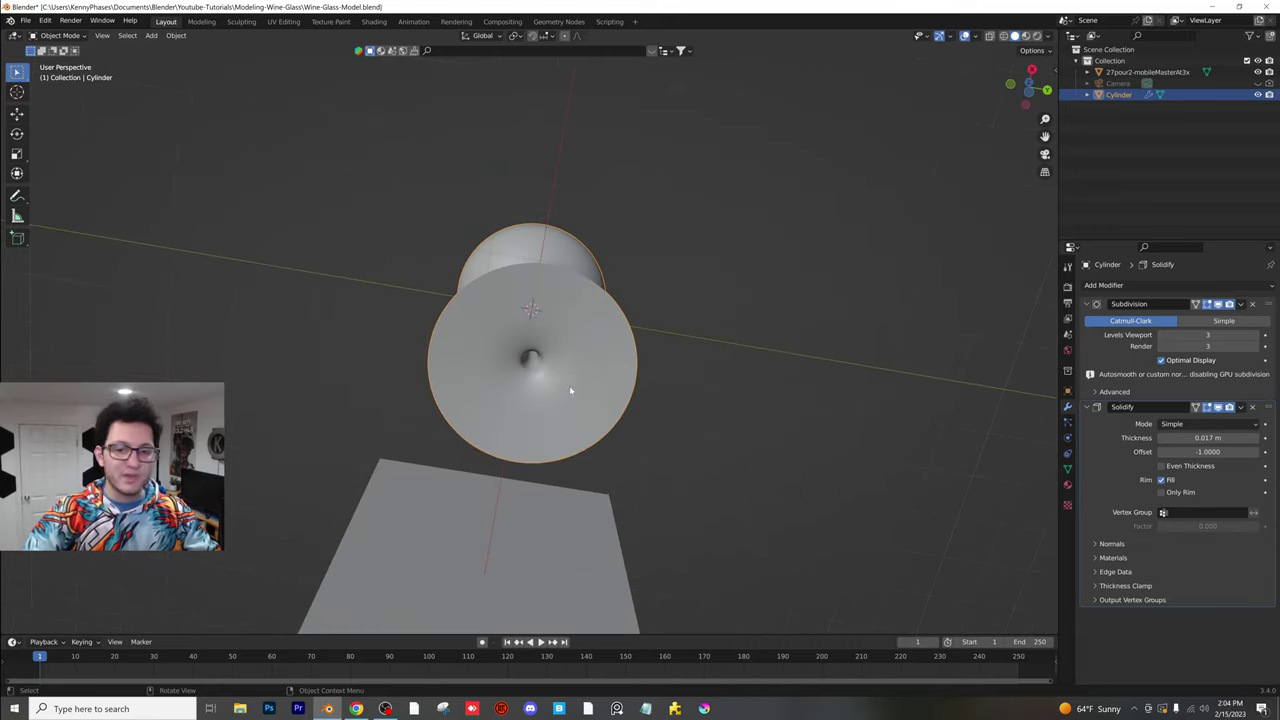
pyautogui.moveTo(572, 388); pyautogui.dragTo(629, 329, button='middle')
pyautogui.hotkey('ctrl', 's')
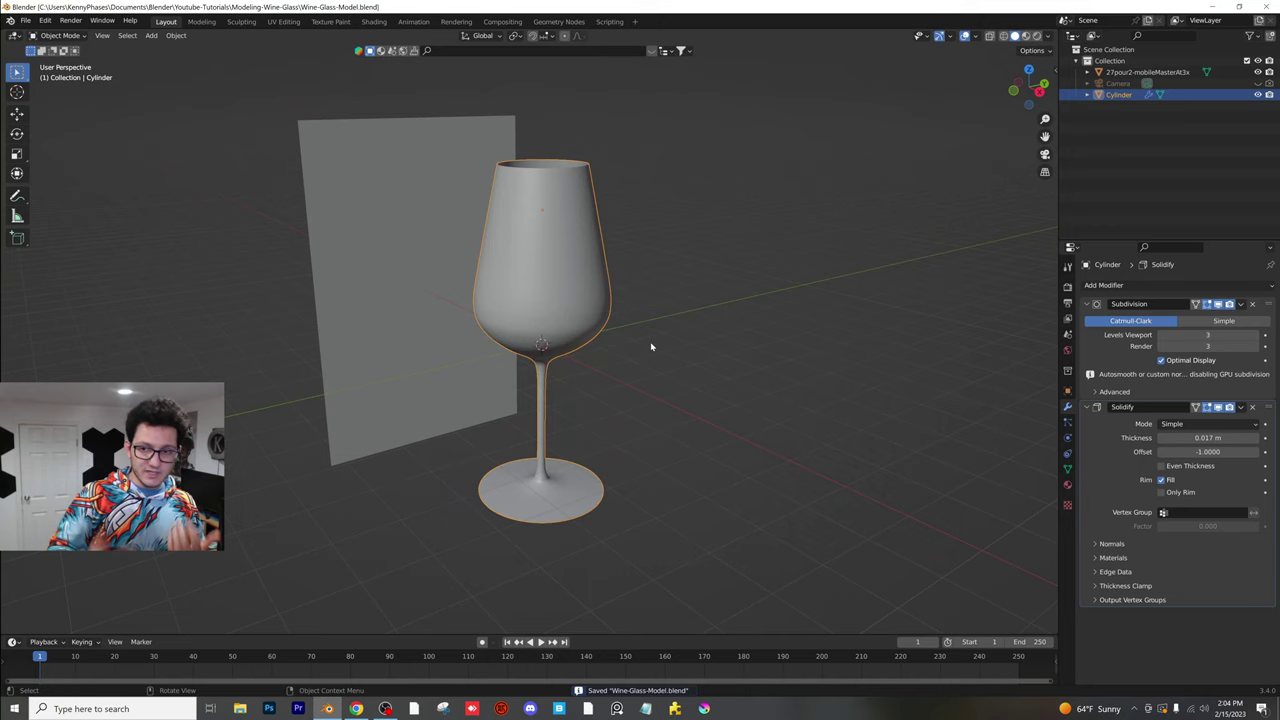
# - Hide the reference image and switch the viewport to rendered shading
pyautogui.click(1258, 72)
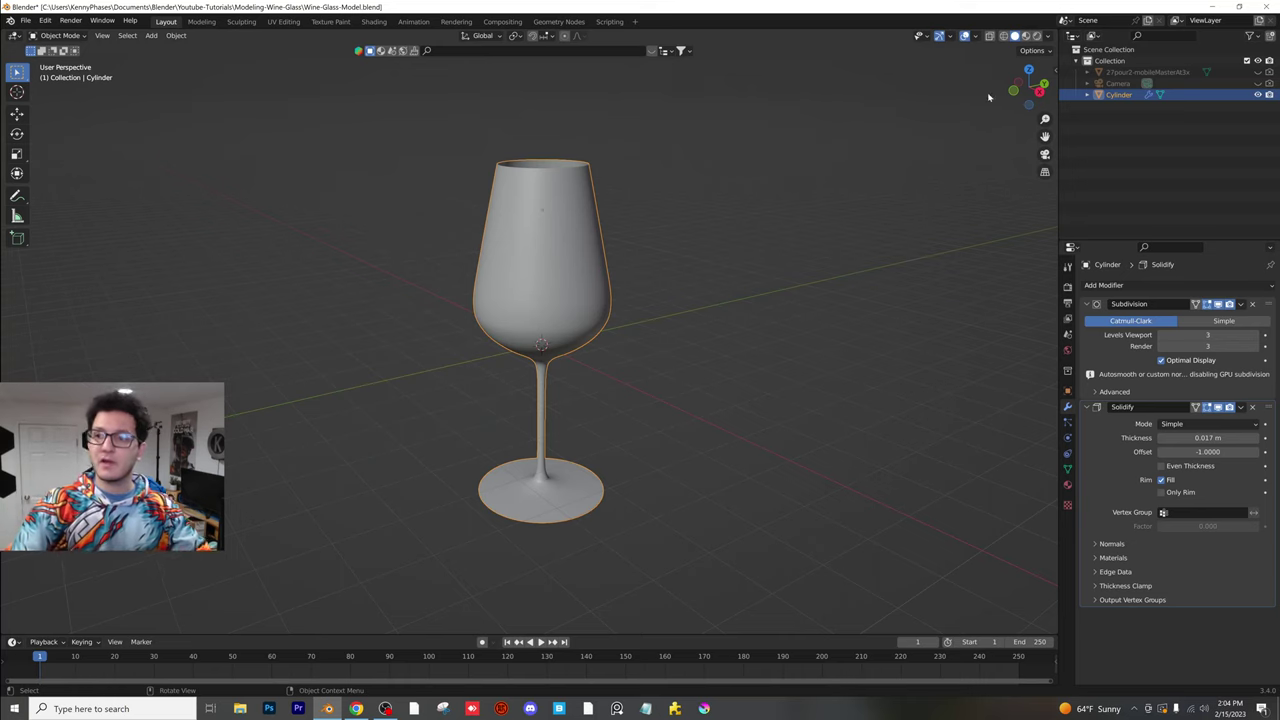
pyautogui.click(1036, 36)
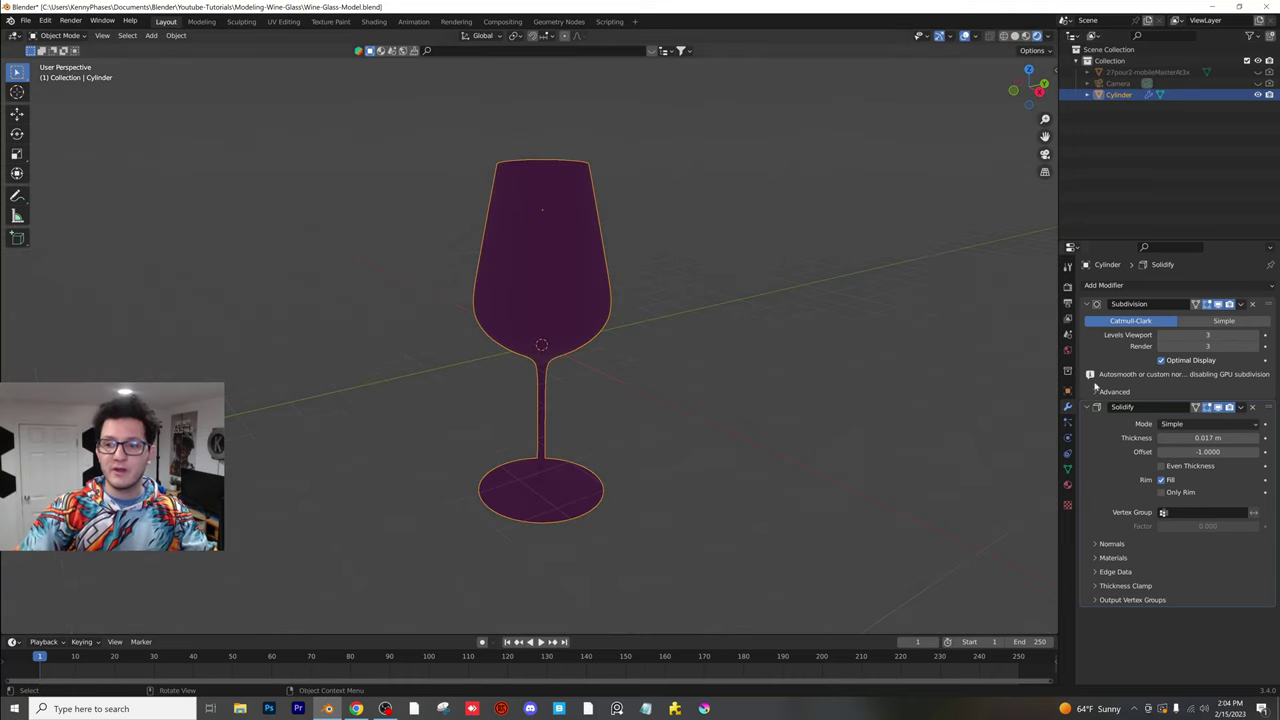
# - Set the render engine to Cycles with GPU Compute as the device
pyautogui.click(1067, 286)
pyautogui.click(1199, 286)
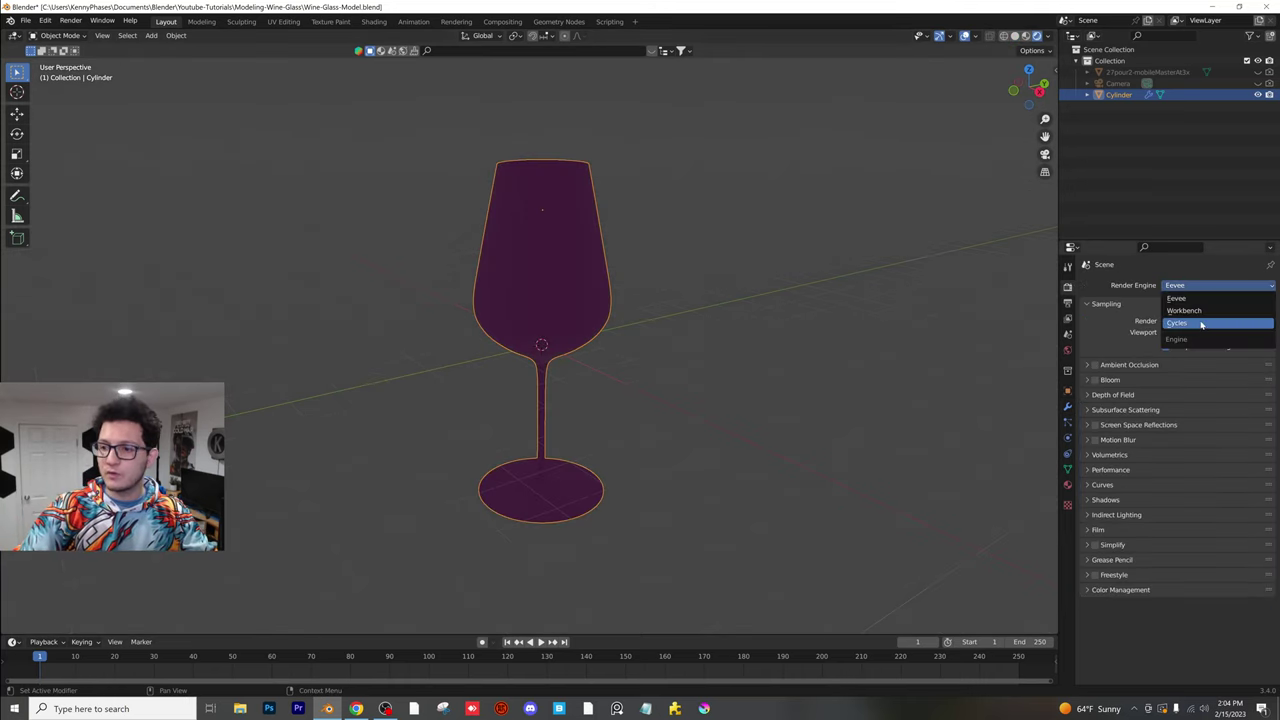
pyautogui.click(1201, 324)
pyautogui.click(1187, 315)
pyautogui.click(1187, 339)
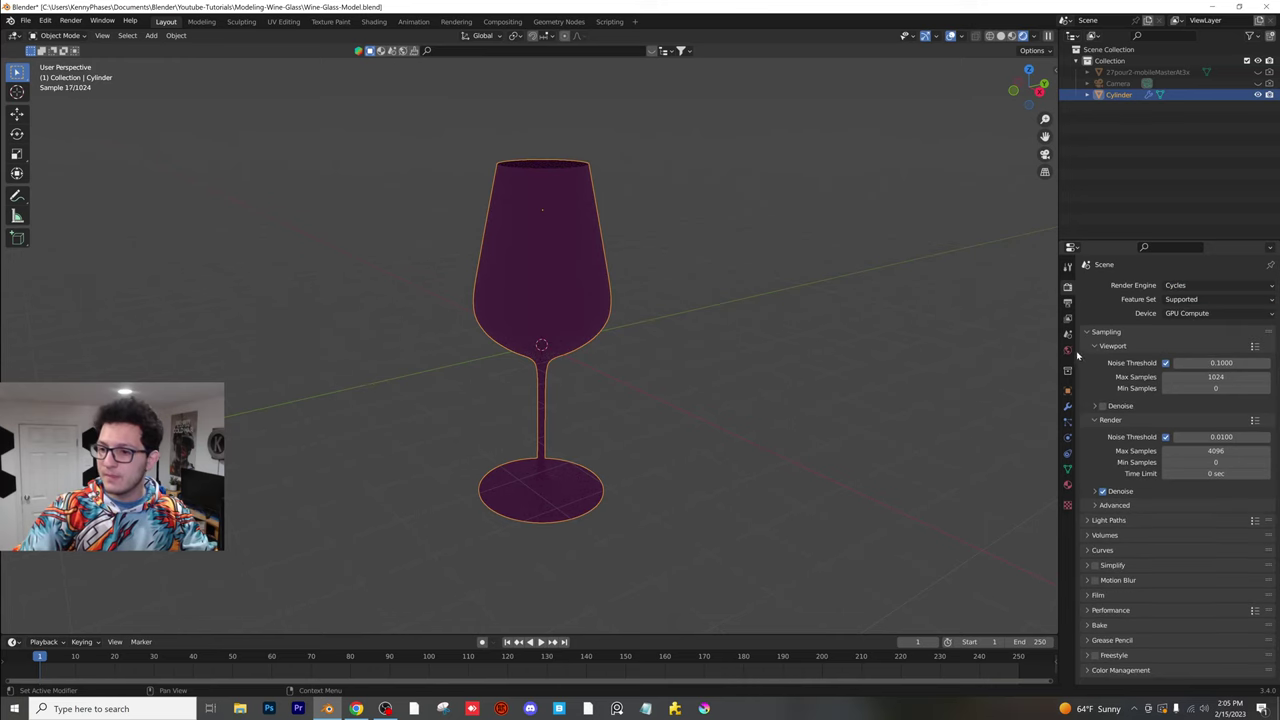
# - Set the world color to an environment texture using spaichingen_hill_4k.hdr from the HDRIs folder
pyautogui.click(1068, 352)
pyautogui.click(1162, 357)
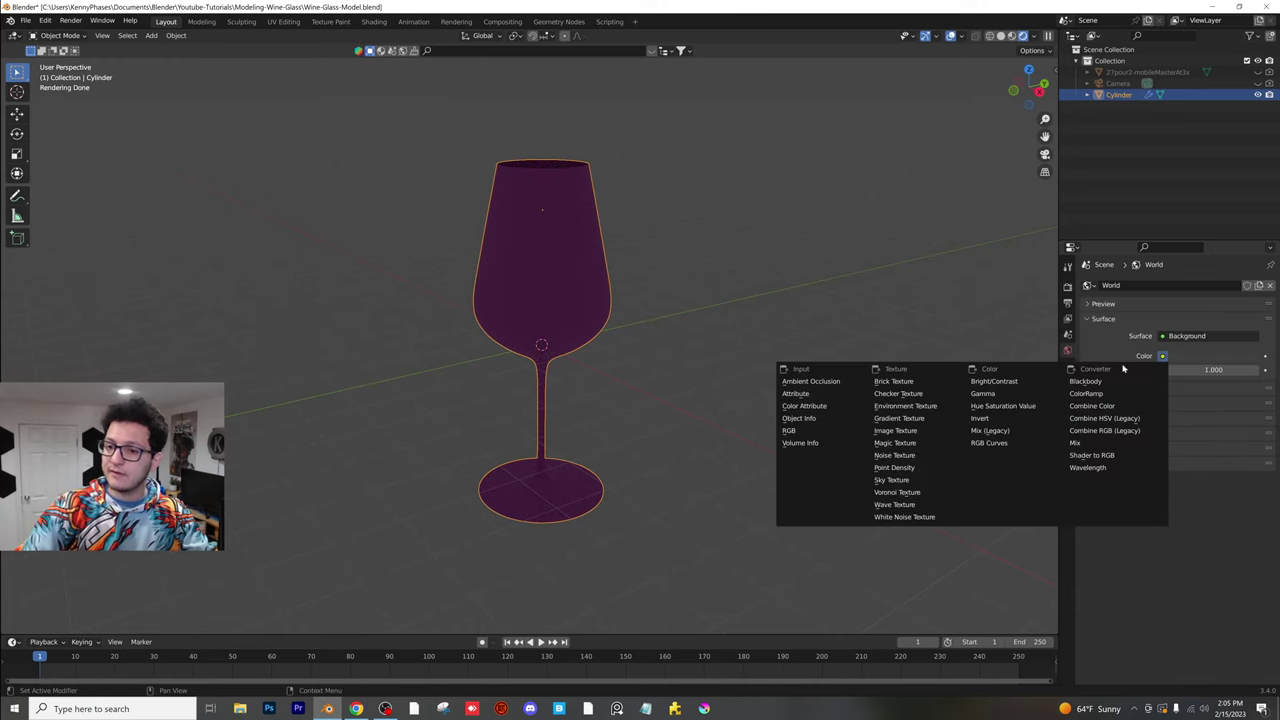
pyautogui.click(905, 406)
pyautogui.click(1192, 371)
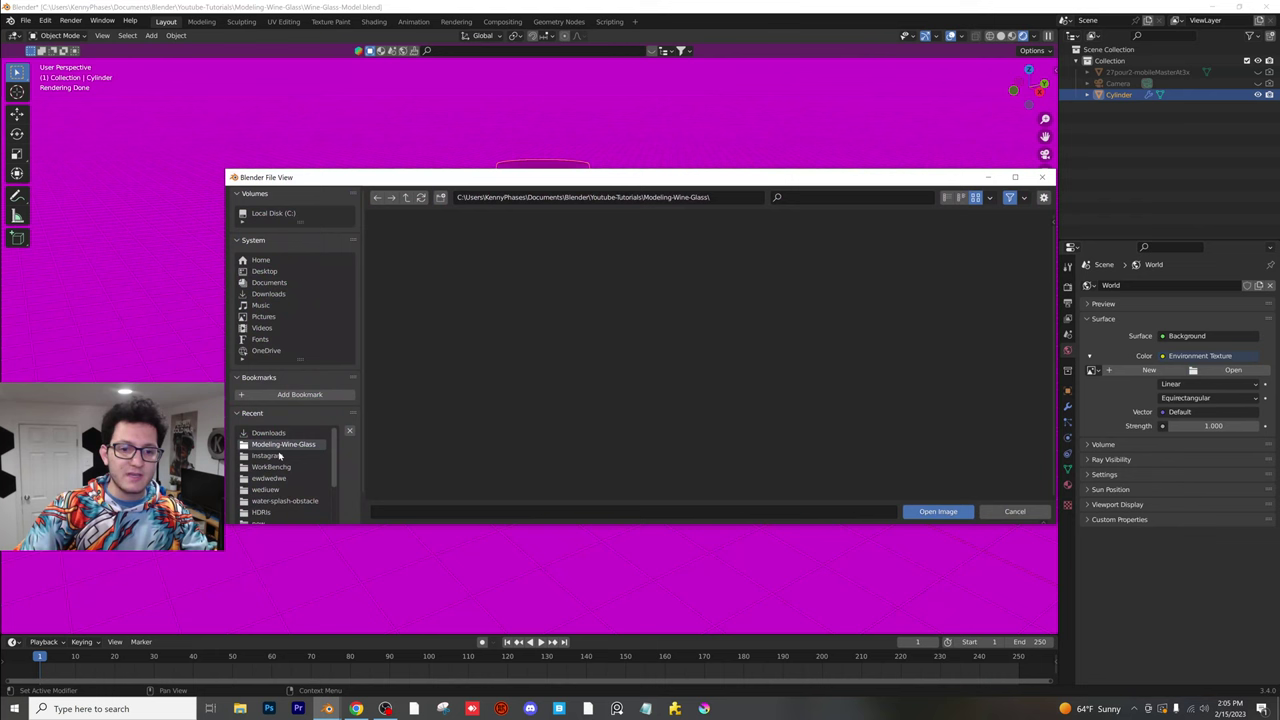
pyautogui.click(262, 512)
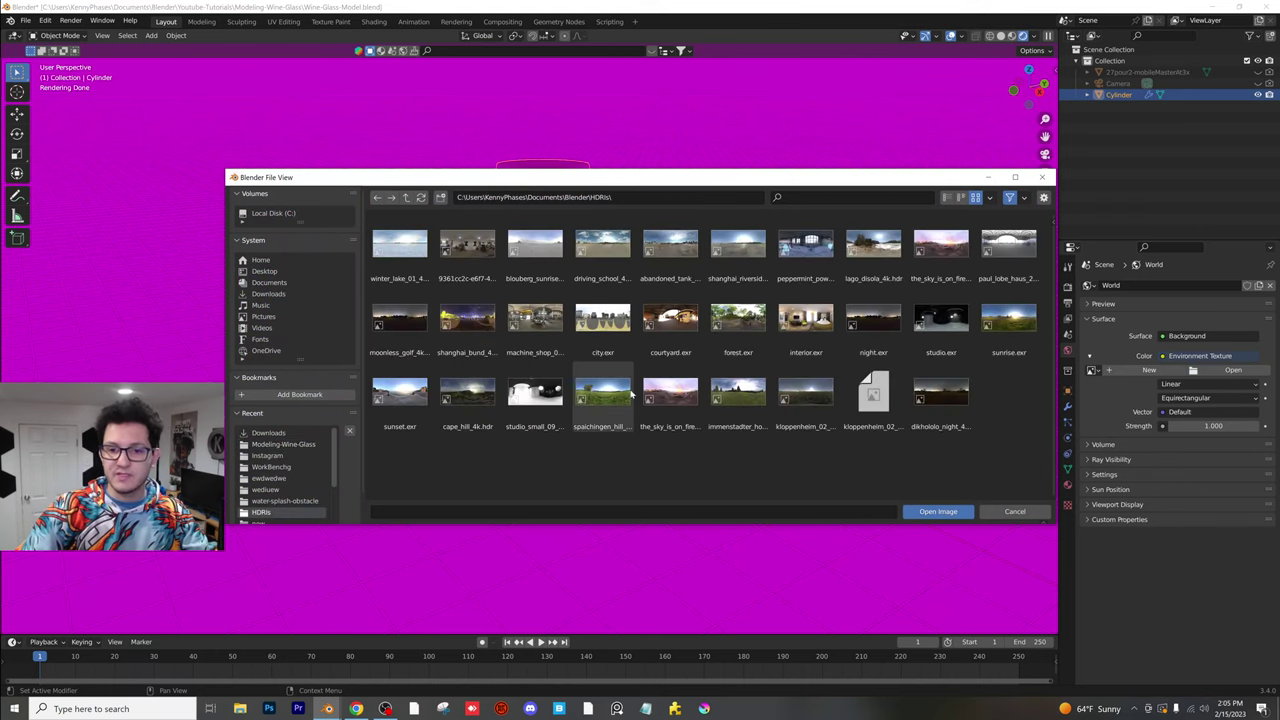
pyautogui.doubleClick(605, 394)
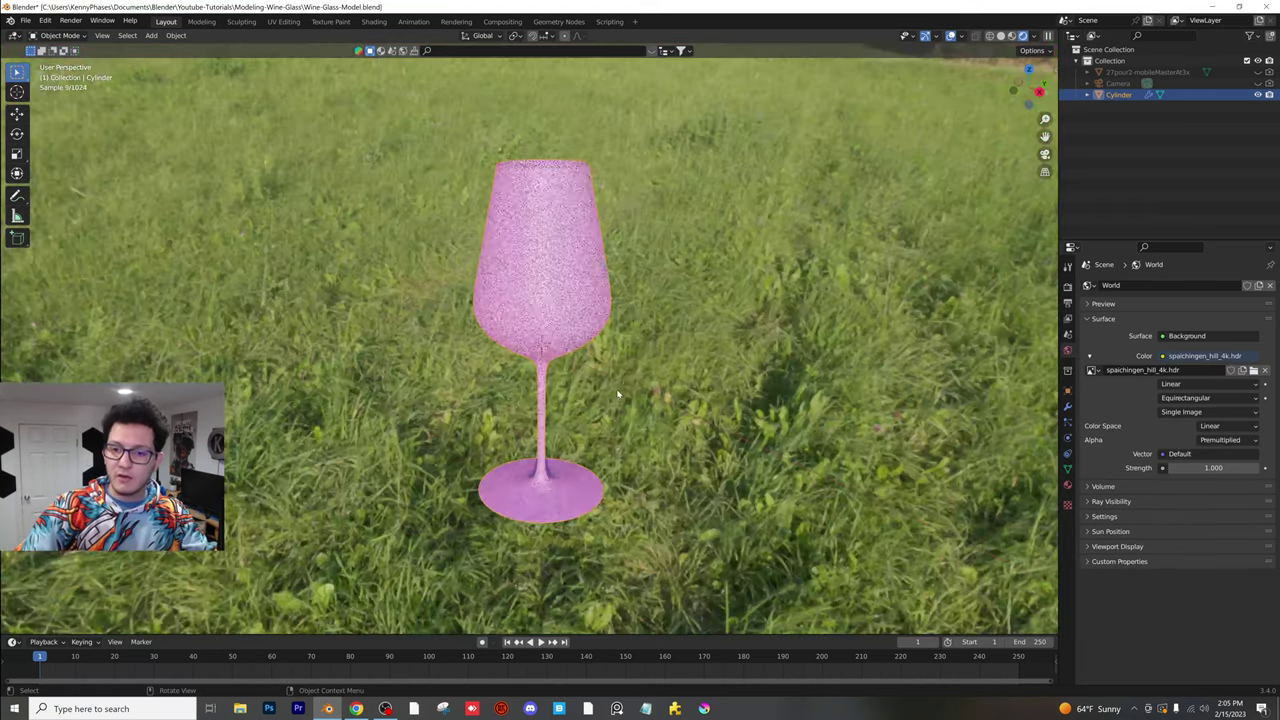
# - Change the wine glass material's surface to Glass BSDF with roughness 0 and save the file
pyautogui.scroll(-3, 644, 380)
pyautogui.moveTo(644, 380); pyautogui.dragTo(545, 360, button='middle')
pyautogui.scroll(4, 486, 369)
pyautogui.keyDown('shift'); pyautogui.moveTo(545, 360); pyautogui.dragTo(606, 405, button='middle'); pyautogui.keyUp('shift')
pyautogui.click(1067, 485)
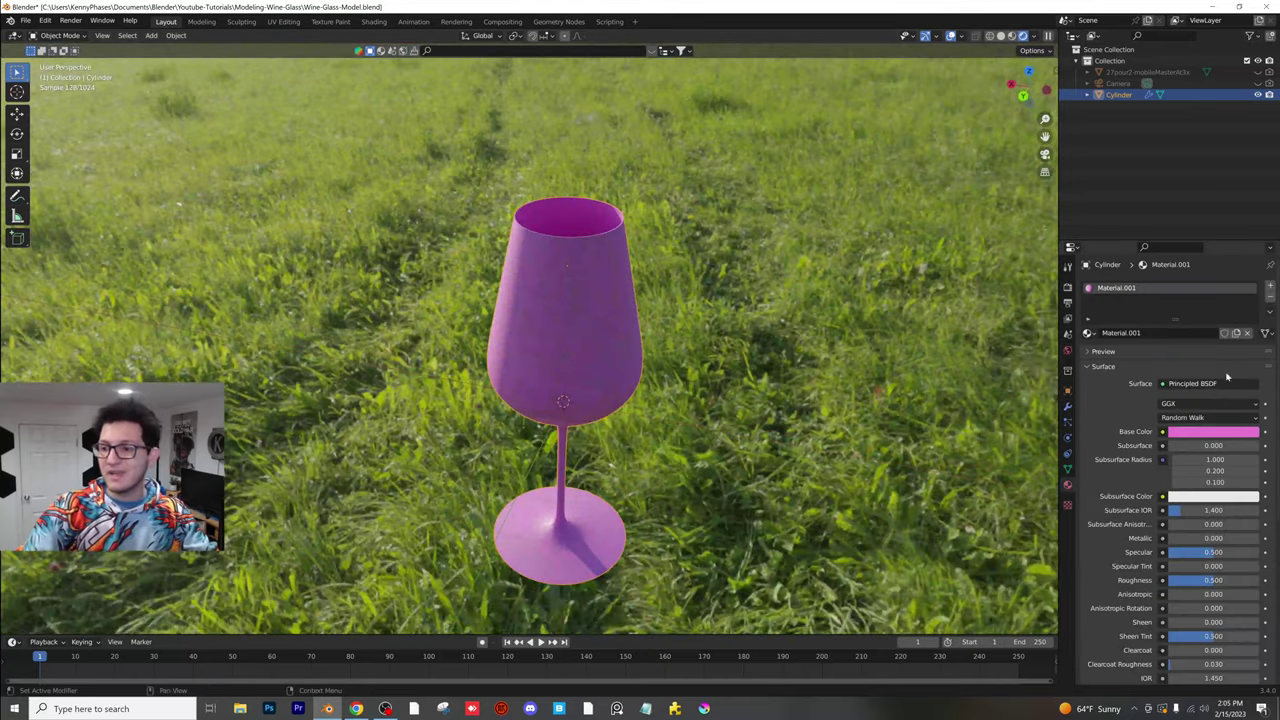
pyautogui.click(1186, 386)
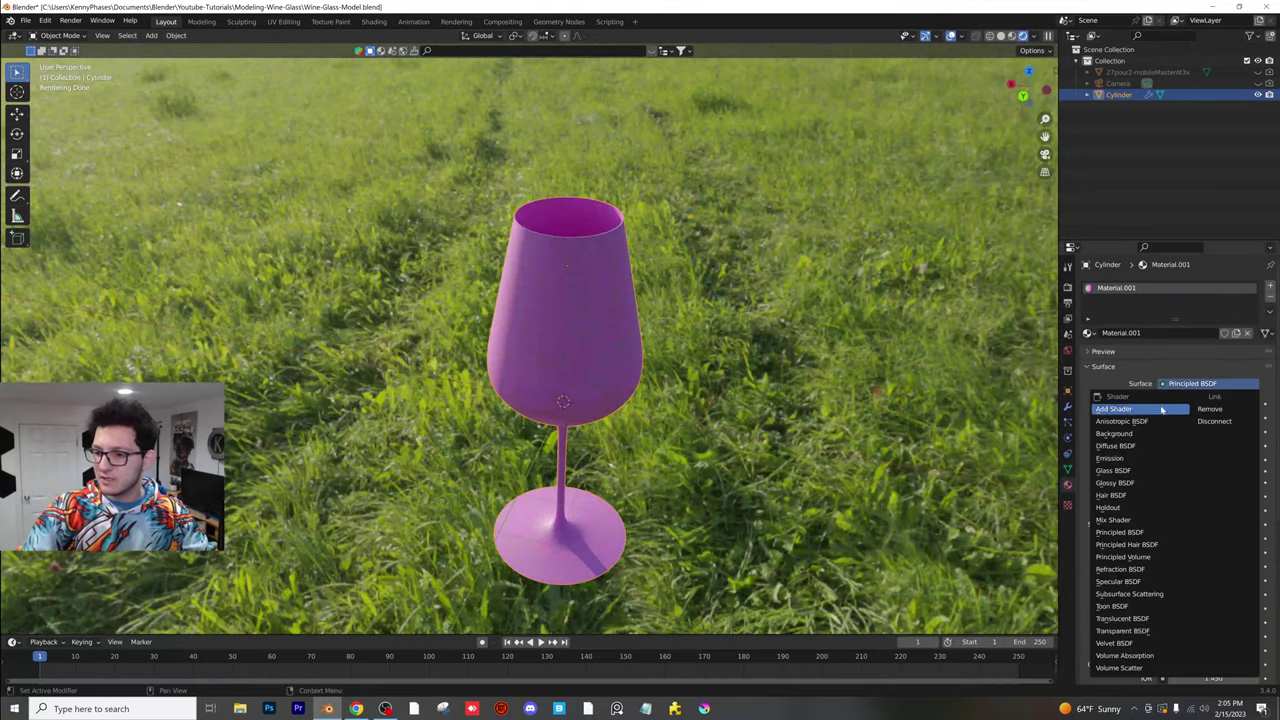
pyautogui.click(1137, 466)
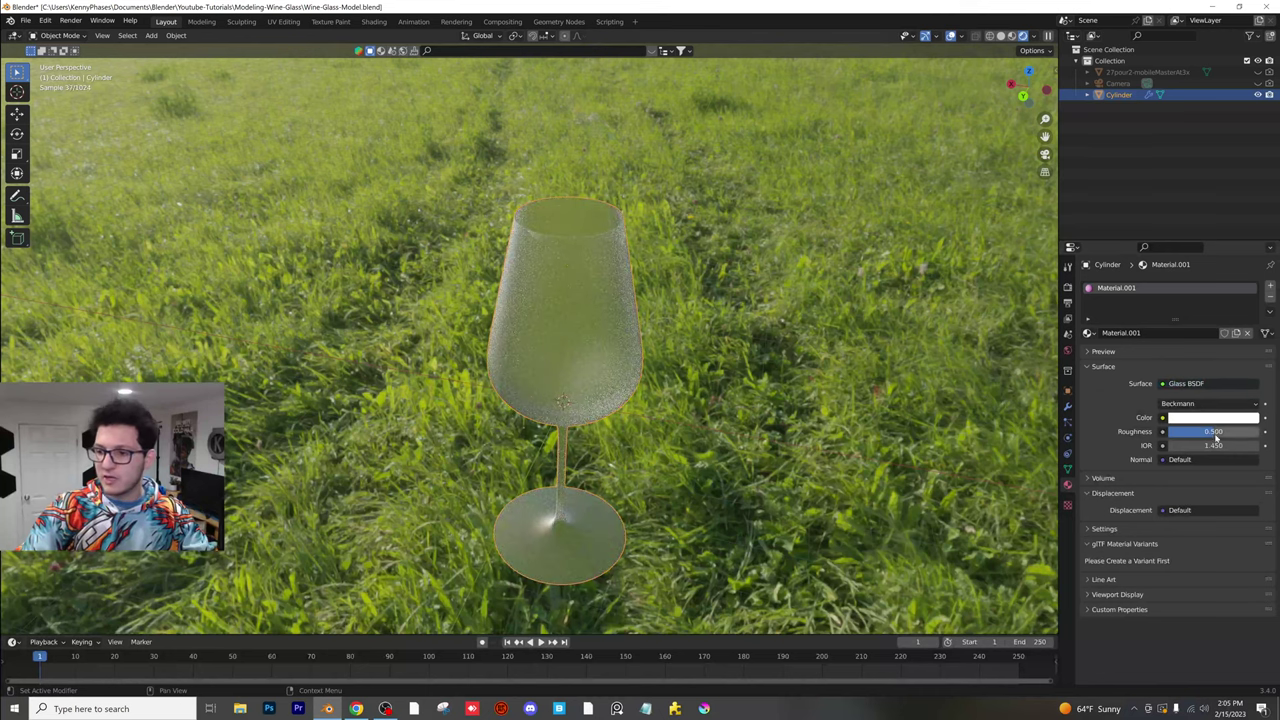
pyautogui.moveTo(1216, 434); pyautogui.dragTo(1168, 434)
pyautogui.moveTo(719, 363); pyautogui.dragTo(700, 425, button='middle')
pyautogui.scroll(3, 696, 297)
pyautogui.moveTo(696, 297); pyautogui.dragTo(700, 245, button='middle')
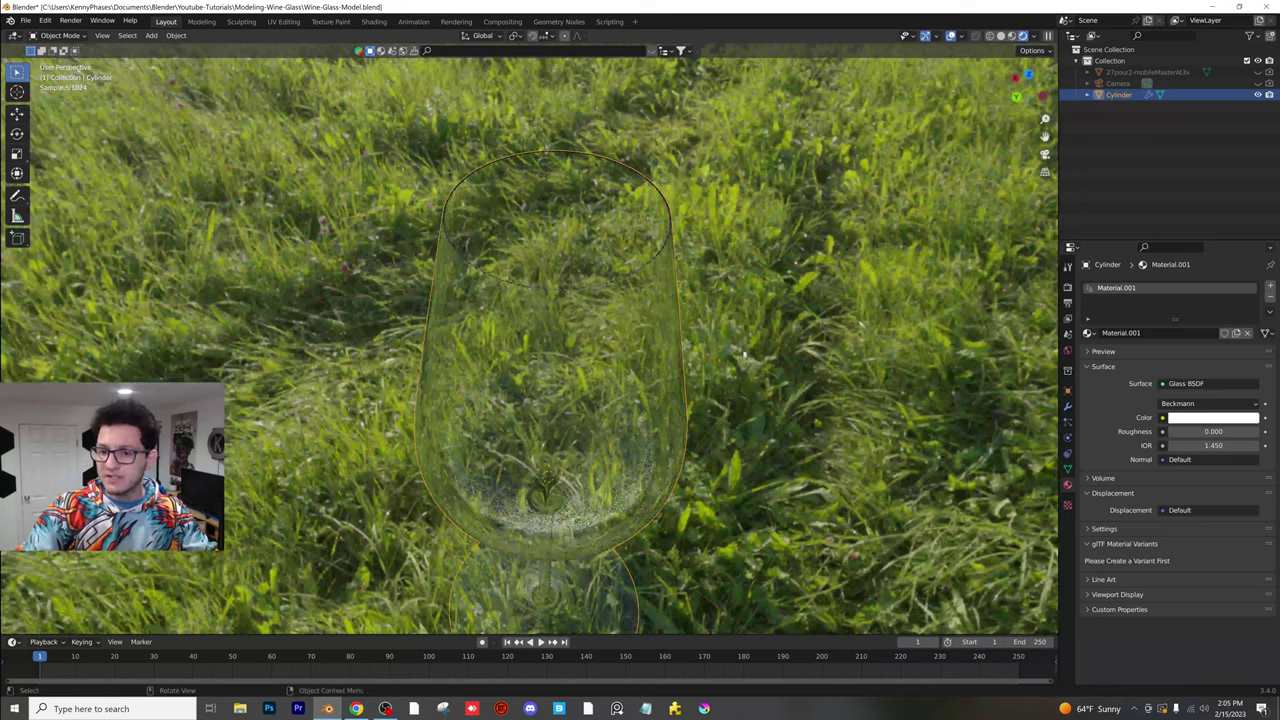
pyautogui.hotkey('ctrl', 's')
# - Increase the Solidify modifier's thickness to 0.037 m, checking the glass's upper rim up close
pyautogui.click(1068, 406)
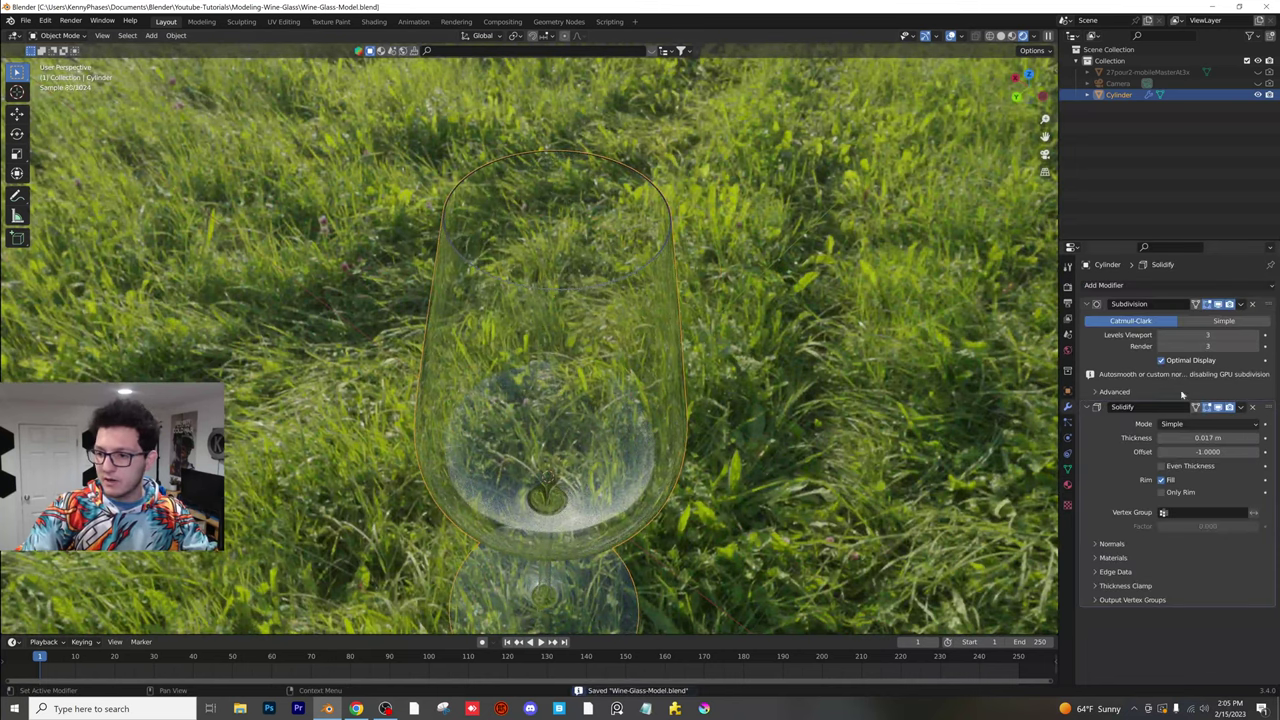
pyautogui.scroll(1, 686, 245)
pyautogui.keyDown('shift'); pyautogui.moveTo(686, 243); pyautogui.dragTo(686, 295, button='middle'); pyautogui.keyUp('shift')
pyautogui.scroll(1, 690, 295)
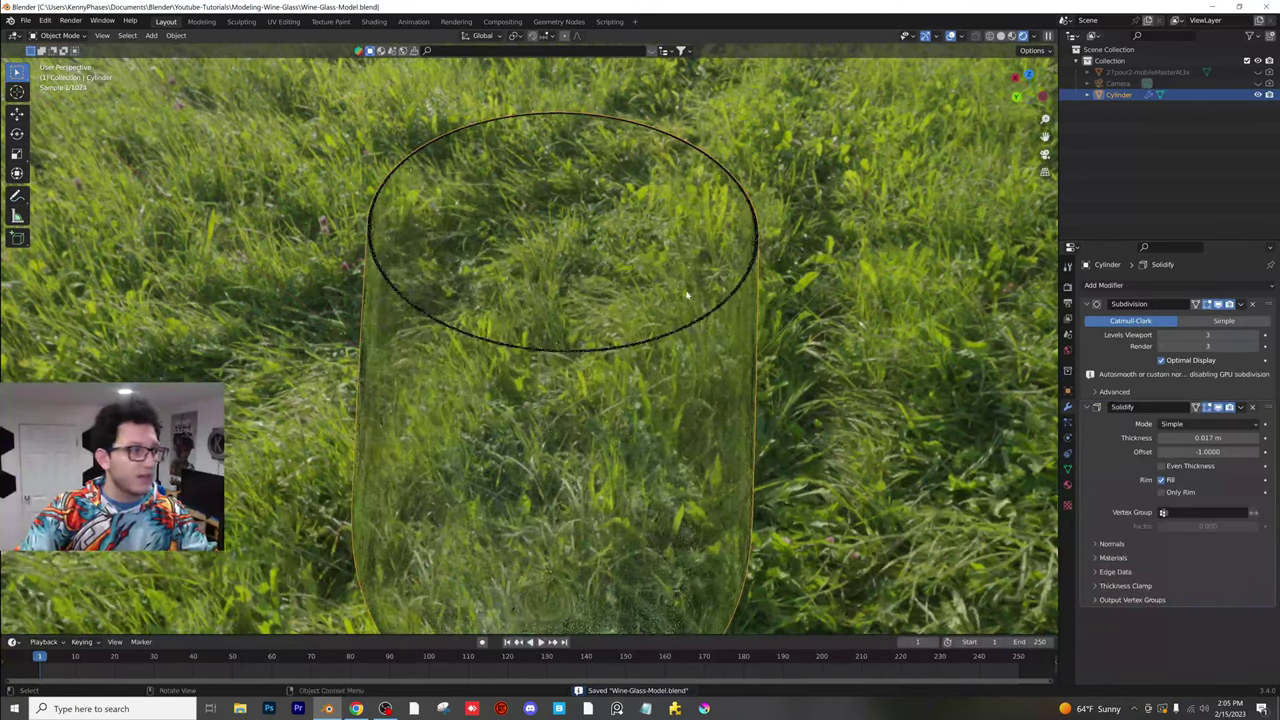
pyautogui.moveTo(868, 385); pyautogui.dragTo(861, 340, button='middle')
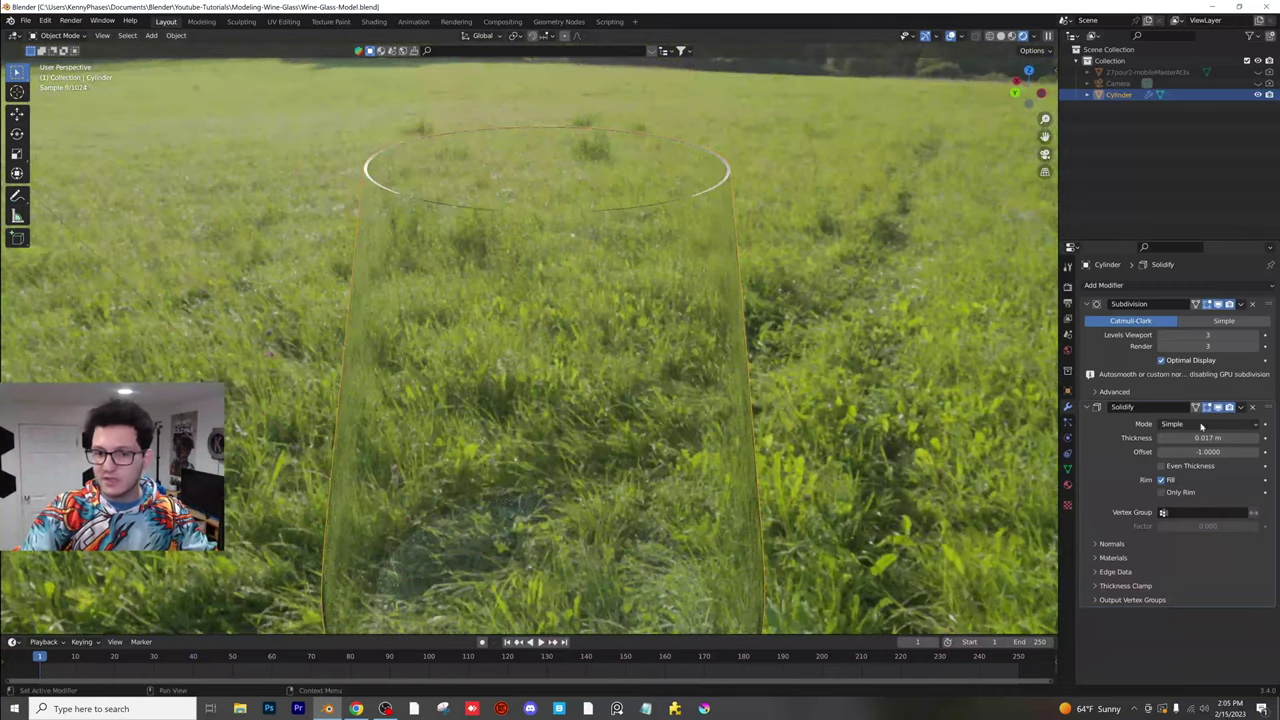
pyautogui.moveTo(1207, 439); pyautogui.dragTo(1227, 439)
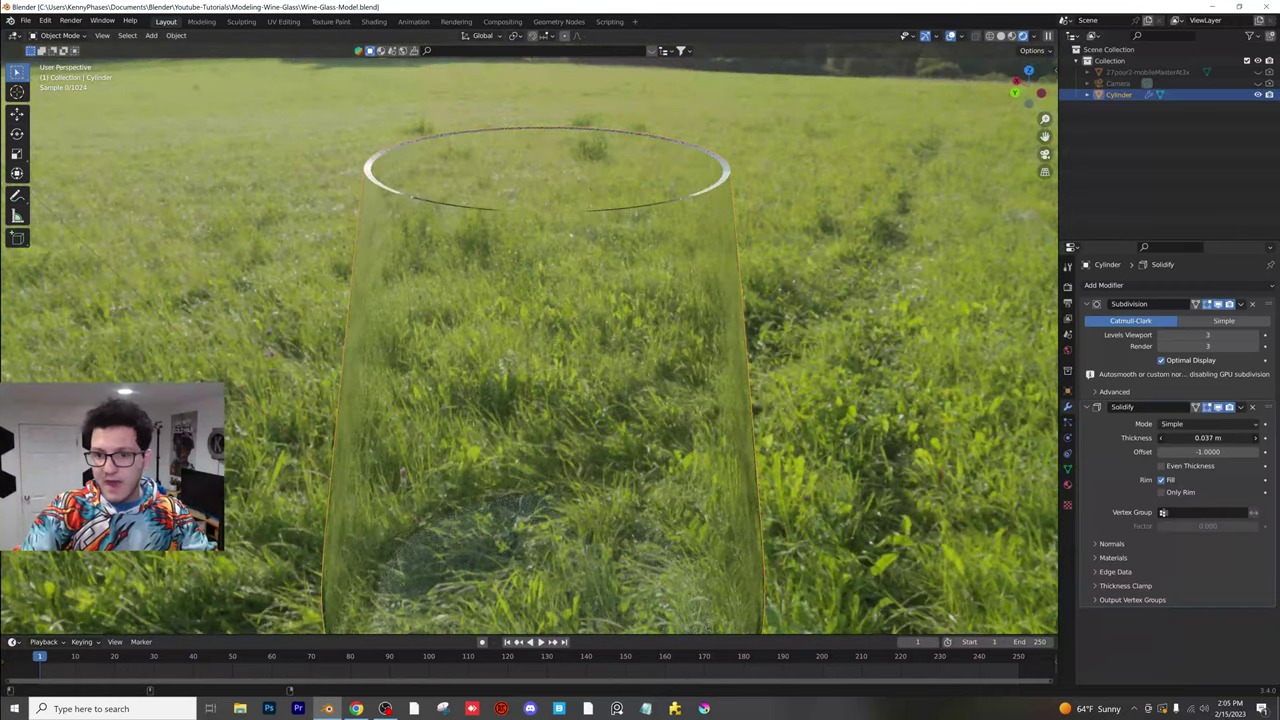
pyautogui.moveTo(810, 350); pyautogui.dragTo(808, 323, button='middle')
pyautogui.keyDown('shift'); pyautogui.moveTo(766, 242); pyautogui.dragTo(780, 342, button='middle'); pyautogui.keyUp('shift')
pyautogui.scroll(2, 726, 240)
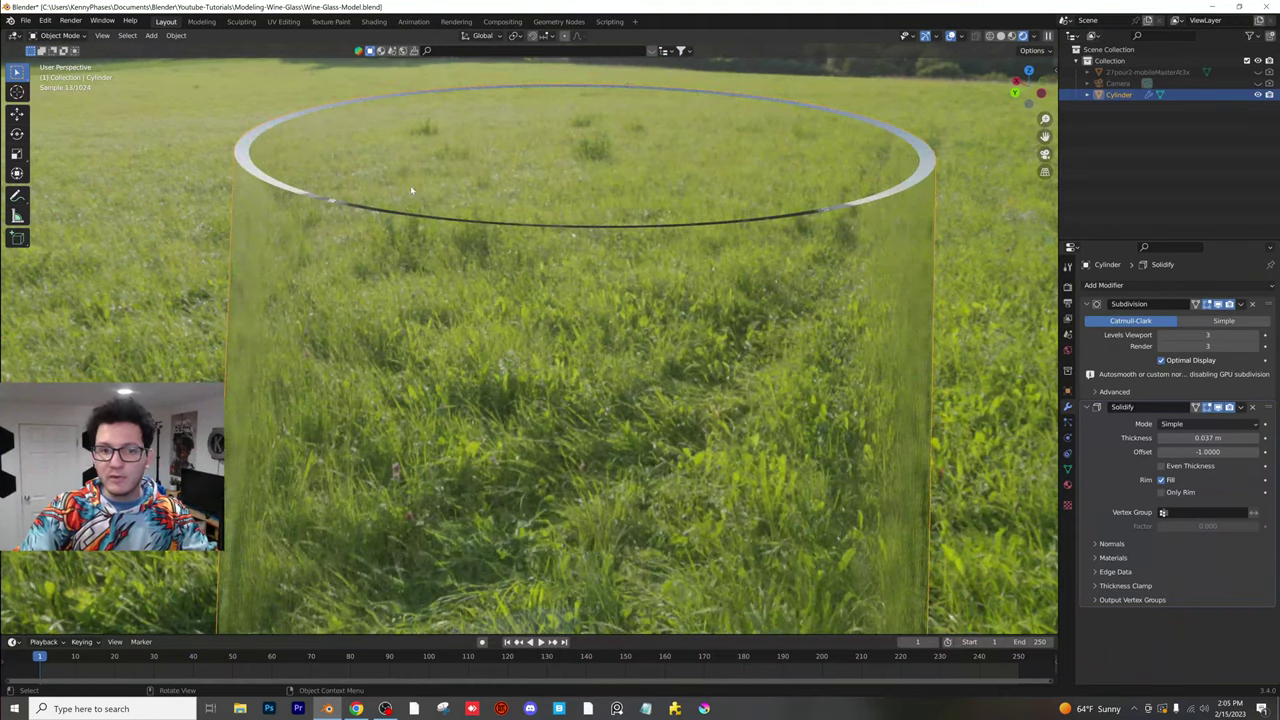
pyautogui.moveTo(410, 185); pyautogui.dragTo(506, 250, button='middle')
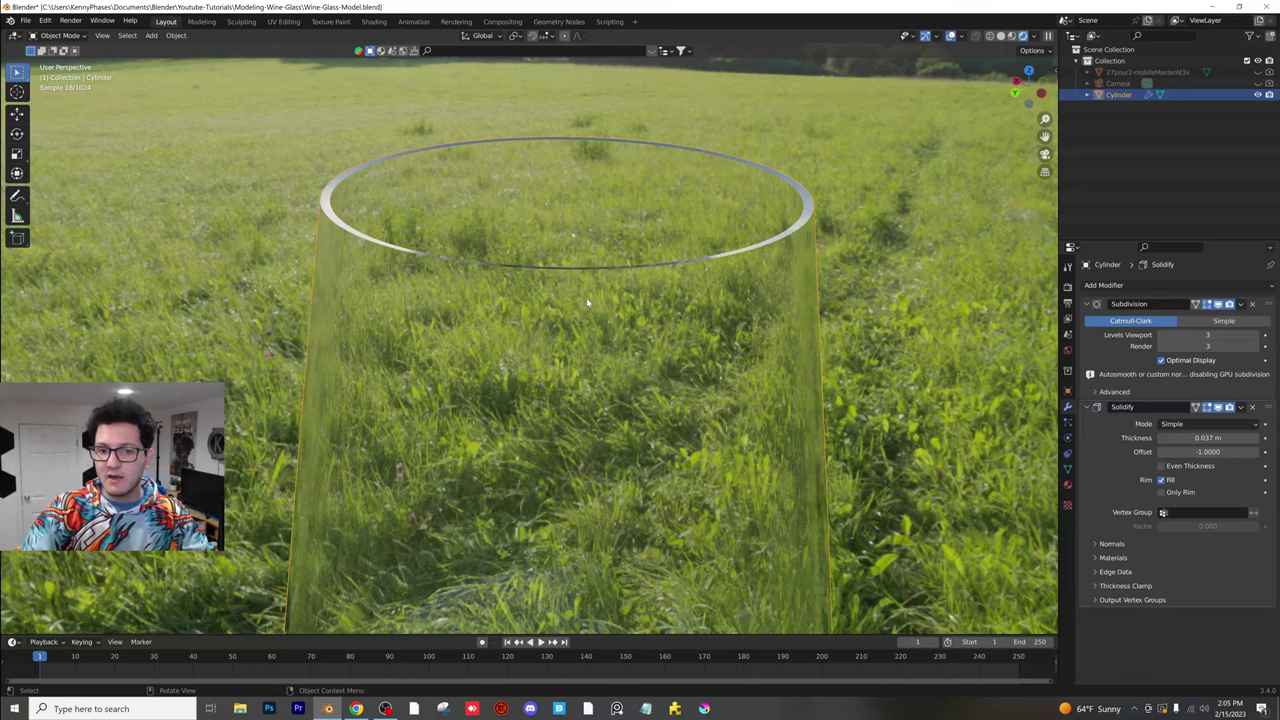
# - Add an edge loop to the wine glass bowl and slide it up close to the rim
pyautogui.press('Tab')
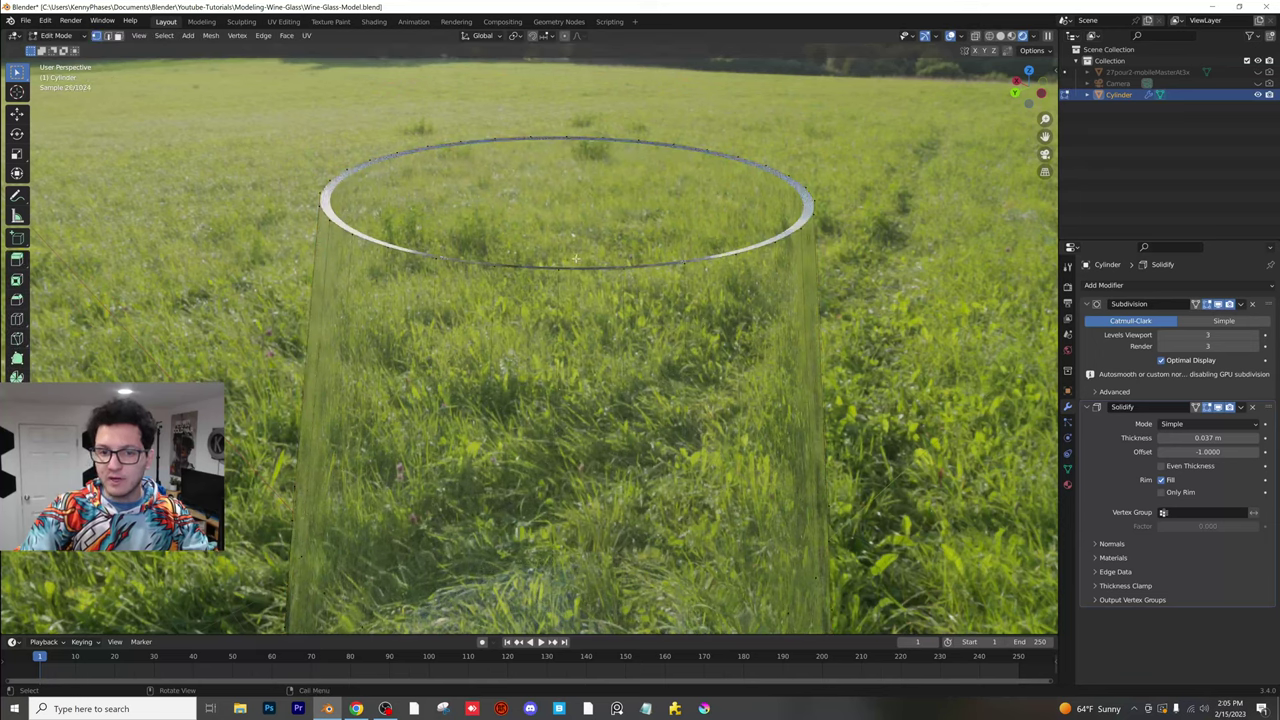
pyautogui.press('Tab')
pyautogui.press('Tab')
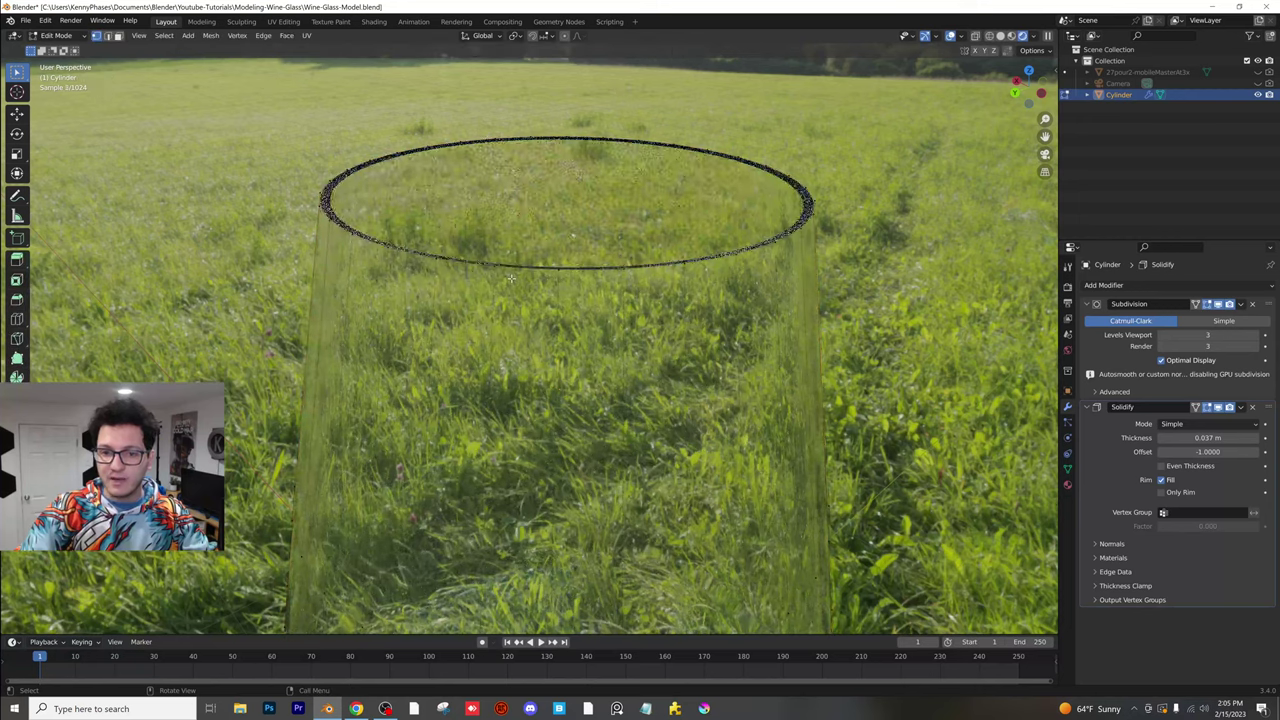
pyautogui.hotkey('ctrl', 'r')
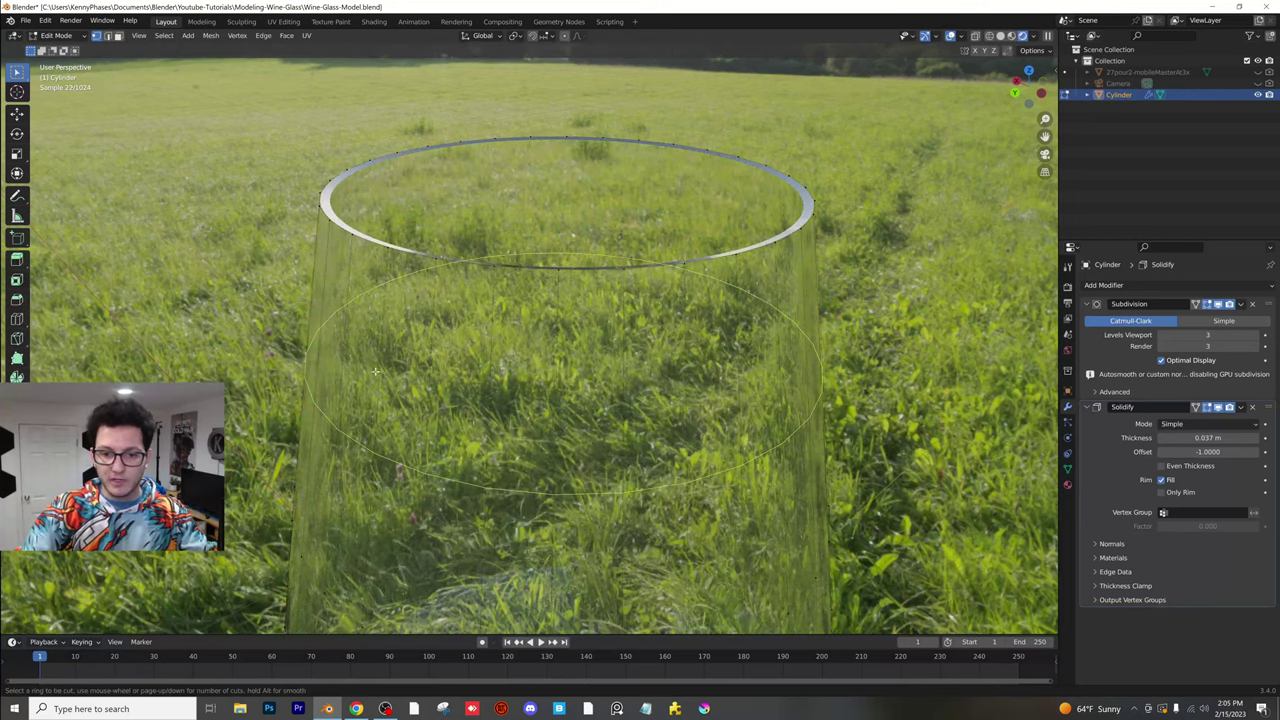
pyautogui.click(377, 371)
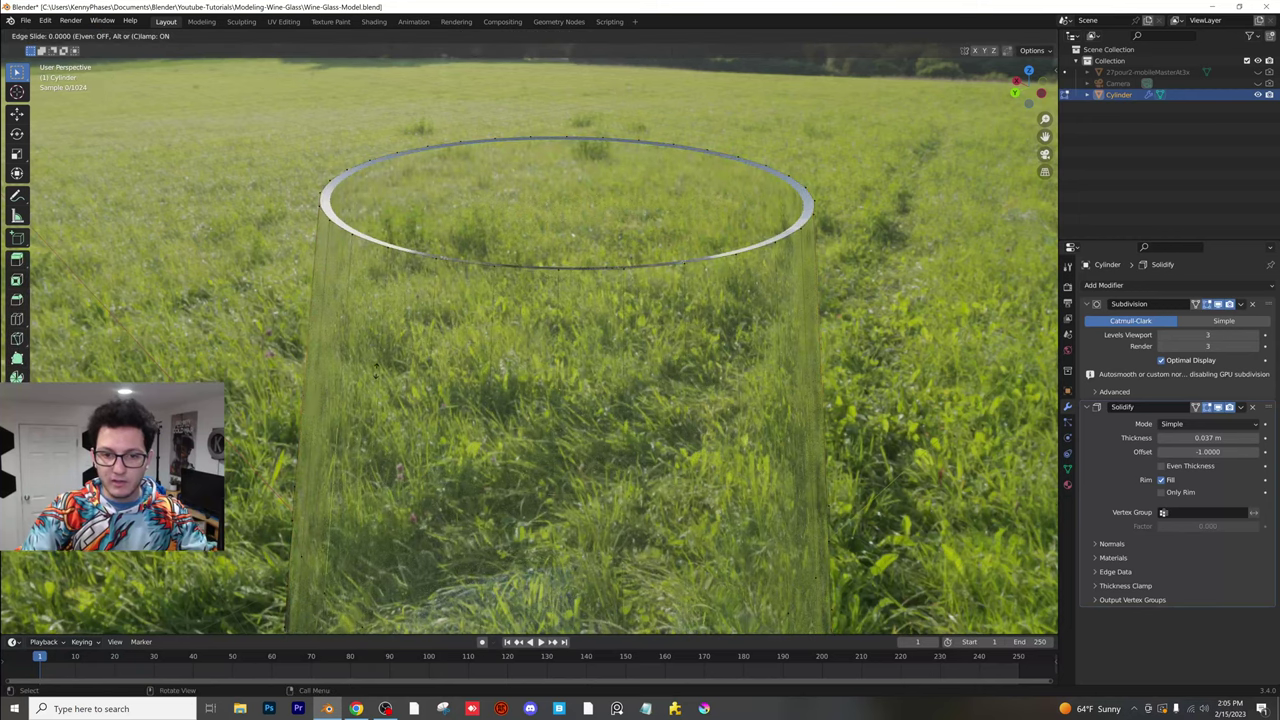
pyautogui.click(373, 197)
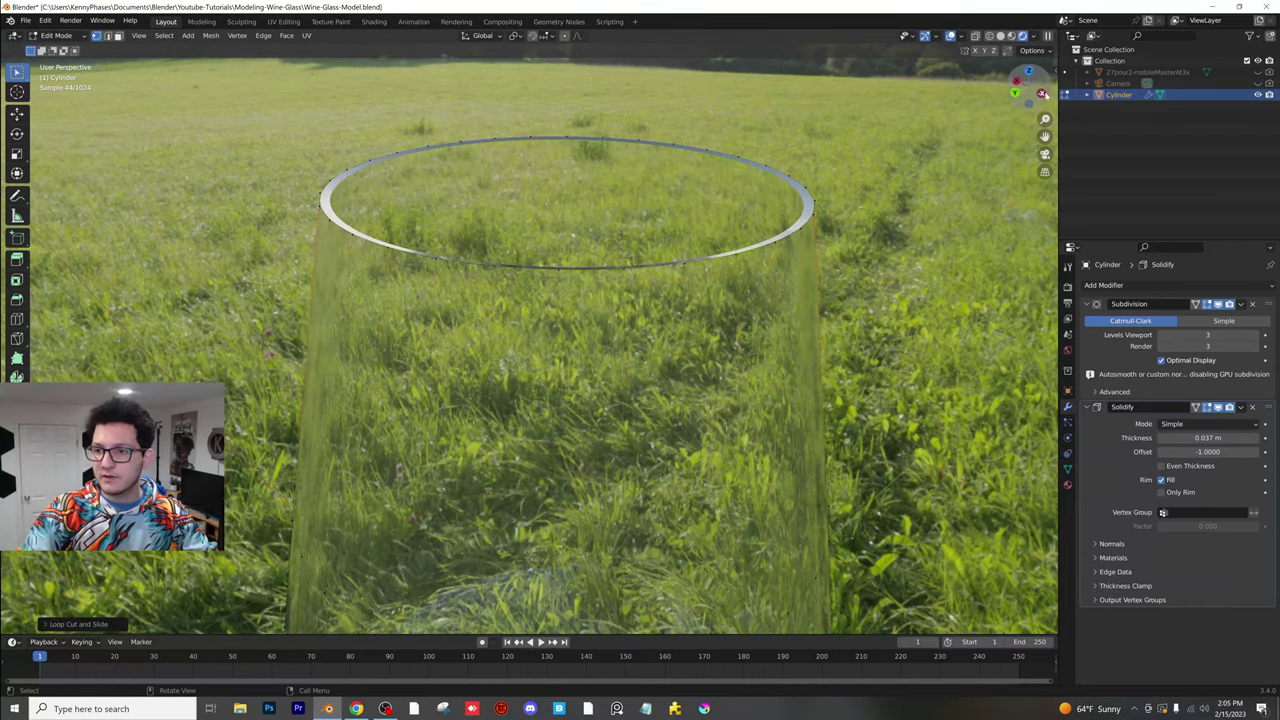
# - Select the wine glass's top rim vertices in side view and scale them inward to about 0.985
pyautogui.click(1042, 94)
pyautogui.keyDown('shift'); pyautogui.moveTo(480, 200); pyautogui.dragTo(623, 347, button='middle'); pyautogui.keyUp('shift')
pyautogui.scroll(4, 623, 347)
pyautogui.moveTo(258, 163); pyautogui.dragTo(966, 218)
pyautogui.press('s')
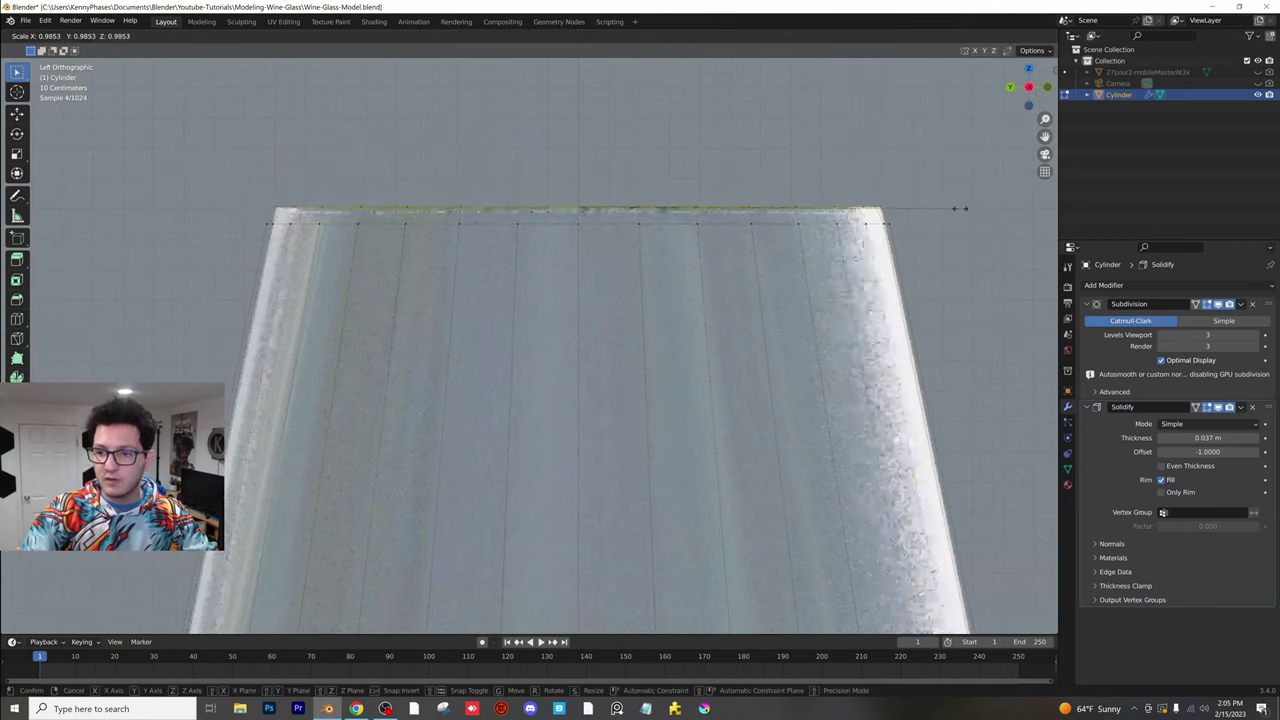
pyautogui.click(952, 208)
pyautogui.press('Tab')
# - Unhide the scene camera, select it and look at the wine glass through it
pyautogui.scroll(-3, 875, 231)
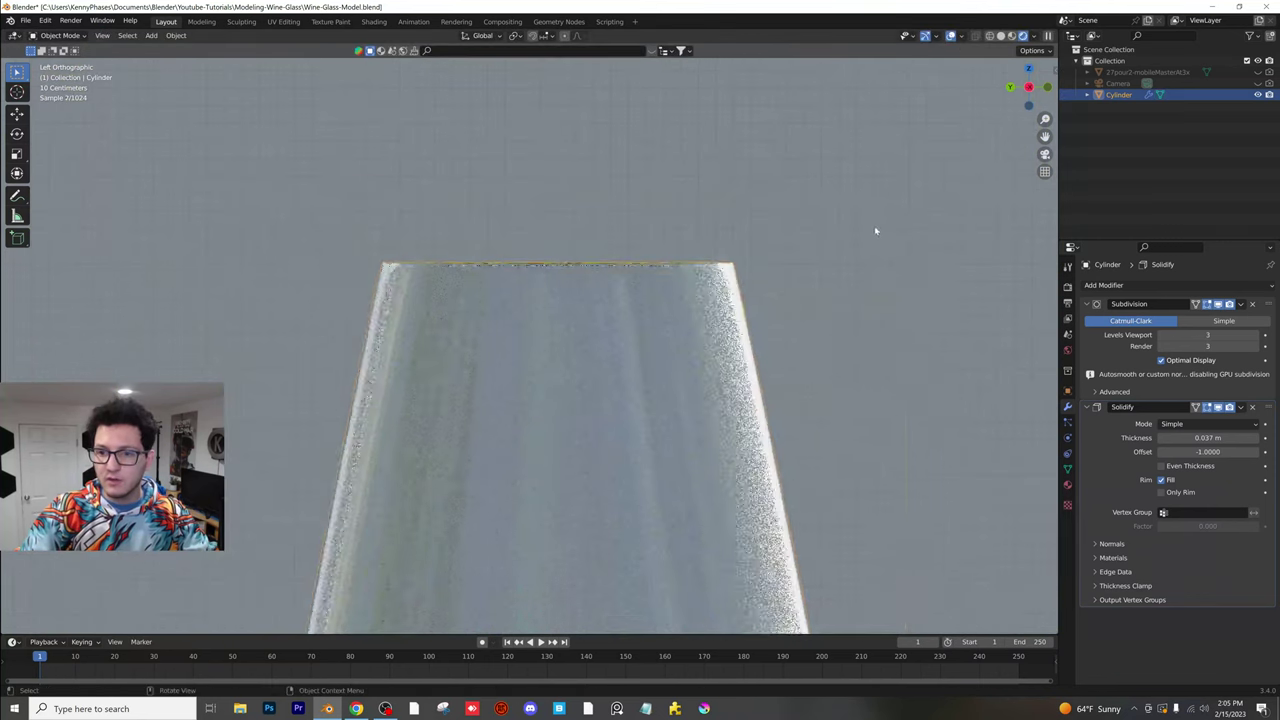
pyautogui.moveTo(875, 231); pyautogui.dragTo(923, 313, button='middle')
pyautogui.keyDown('shift'); pyautogui.moveTo(988, 449); pyautogui.dragTo(840, 217, button='middle'); pyautogui.keyUp('shift')
pyautogui.scroll(-7, 830, 406)
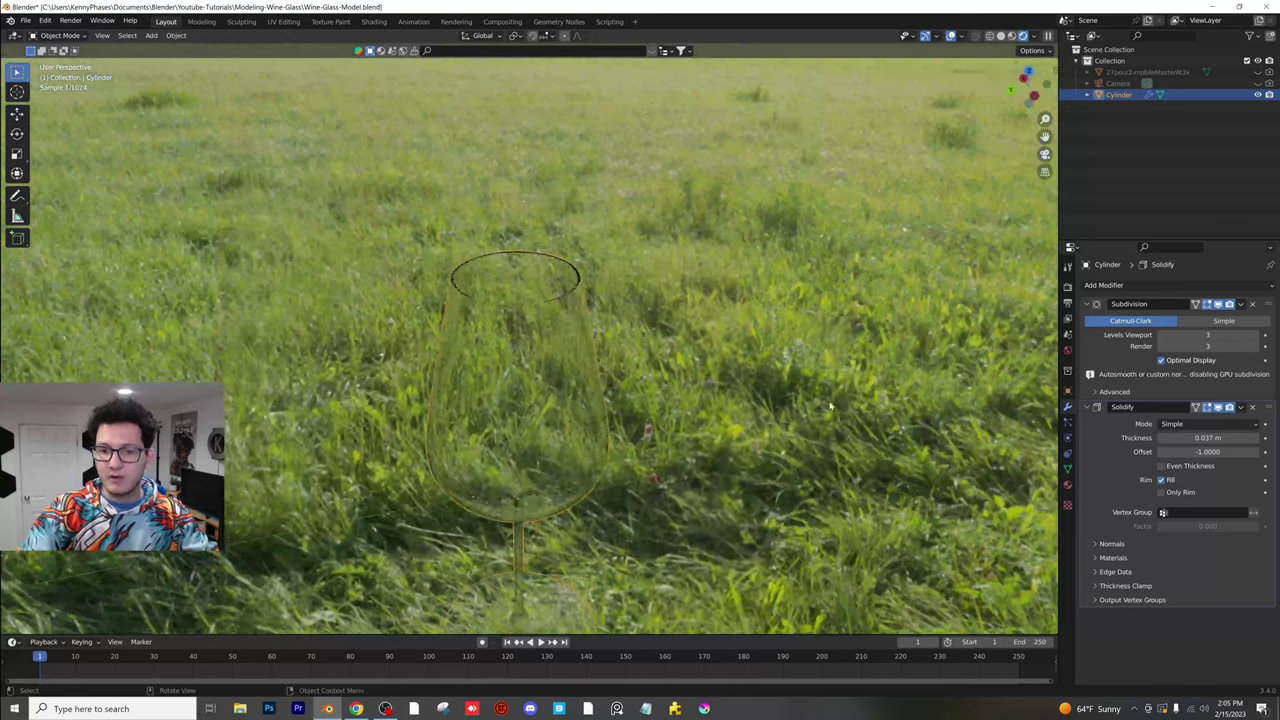
pyautogui.moveTo(830, 406); pyautogui.dragTo(758, 306, button='middle')
pyautogui.scroll(-2, 758, 306)
pyautogui.click(1259, 84)
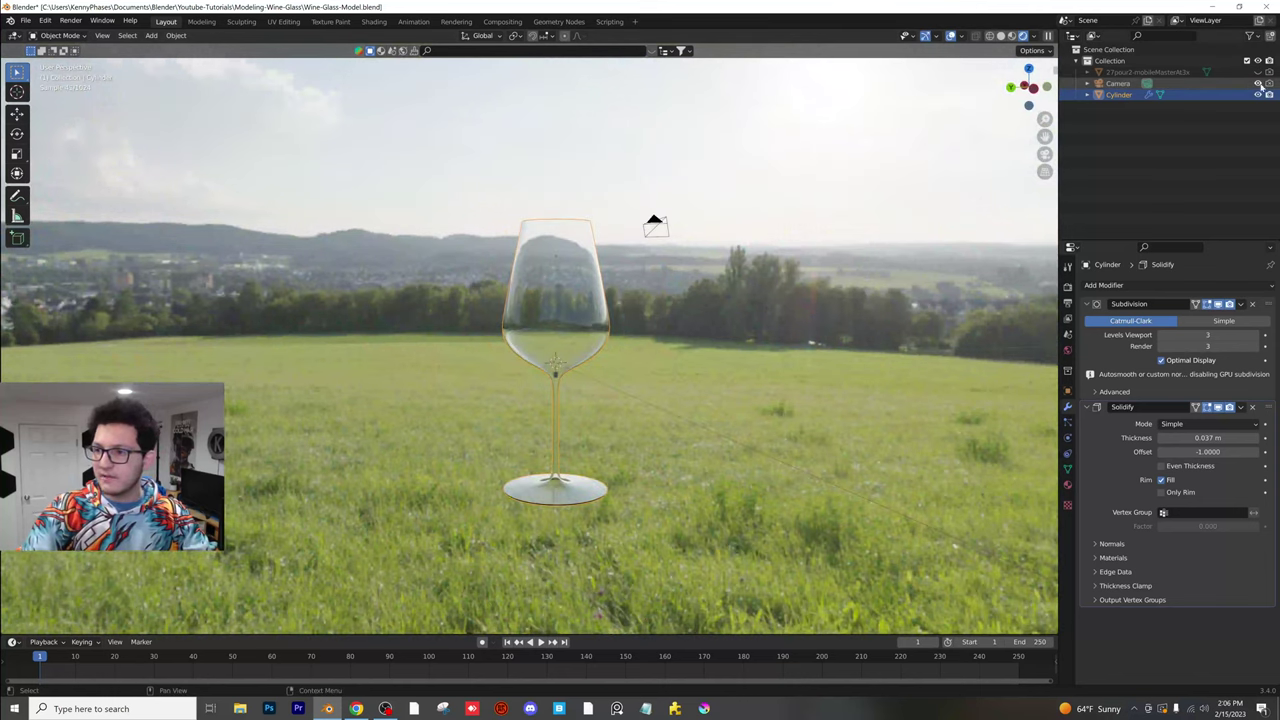
pyautogui.click(1202, 84)
pyautogui.press('KP_0')
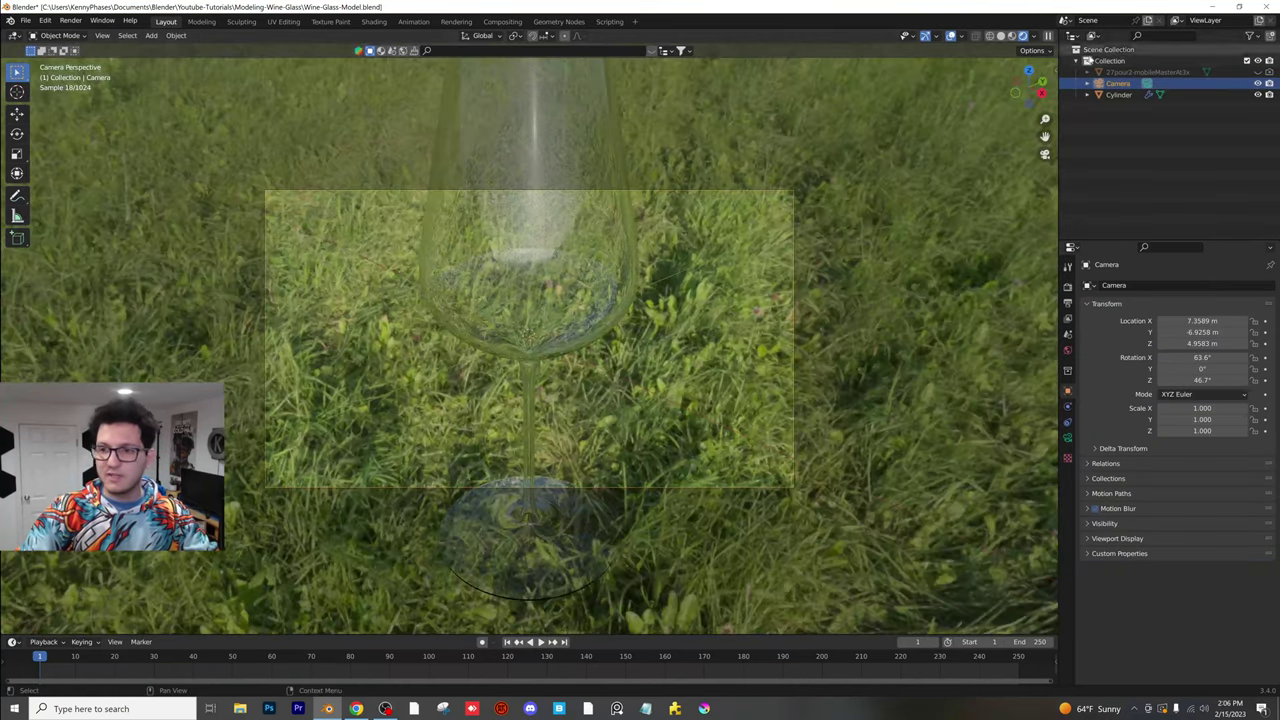
# - Move the camera to about X -7.1, Y 3.8, Z 2.3 m and rotate it to face the wine glass
pyautogui.scroll(-1, 857, 189)
pyautogui.moveTo(857, 189); pyautogui.dragTo(644, 359, button='middle')
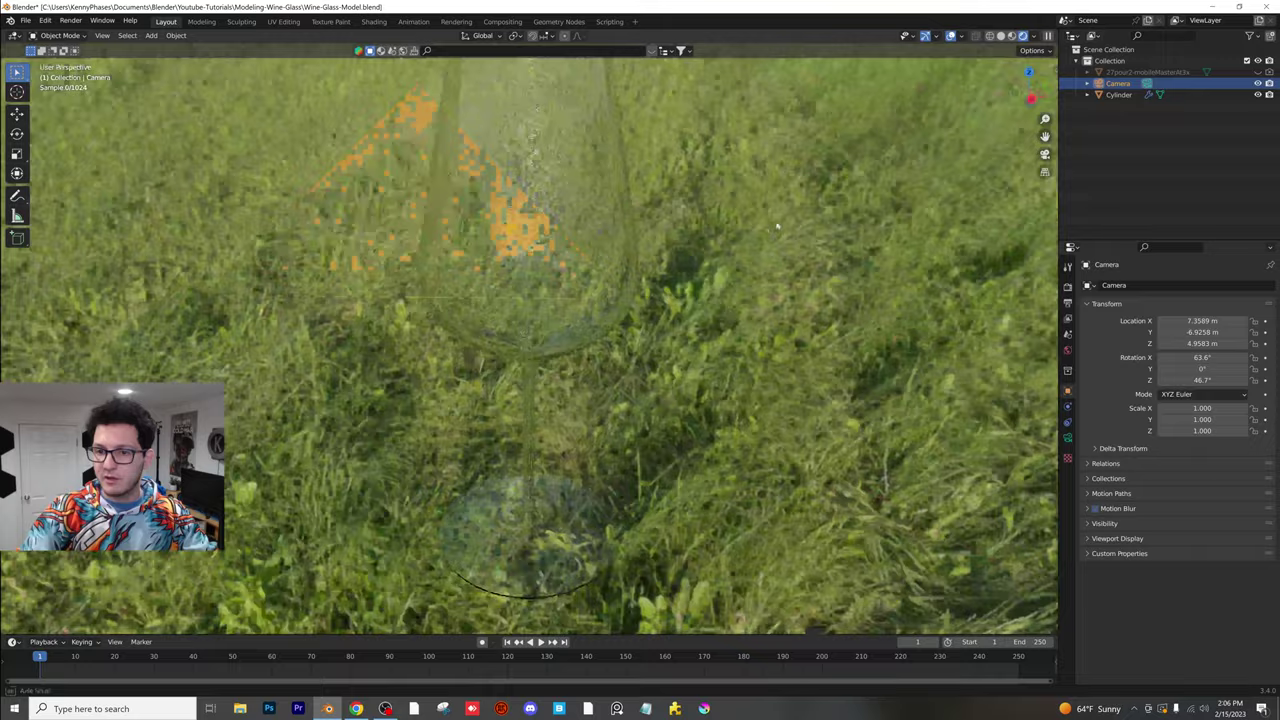
pyautogui.press('g')
pyautogui.click(668, 223)
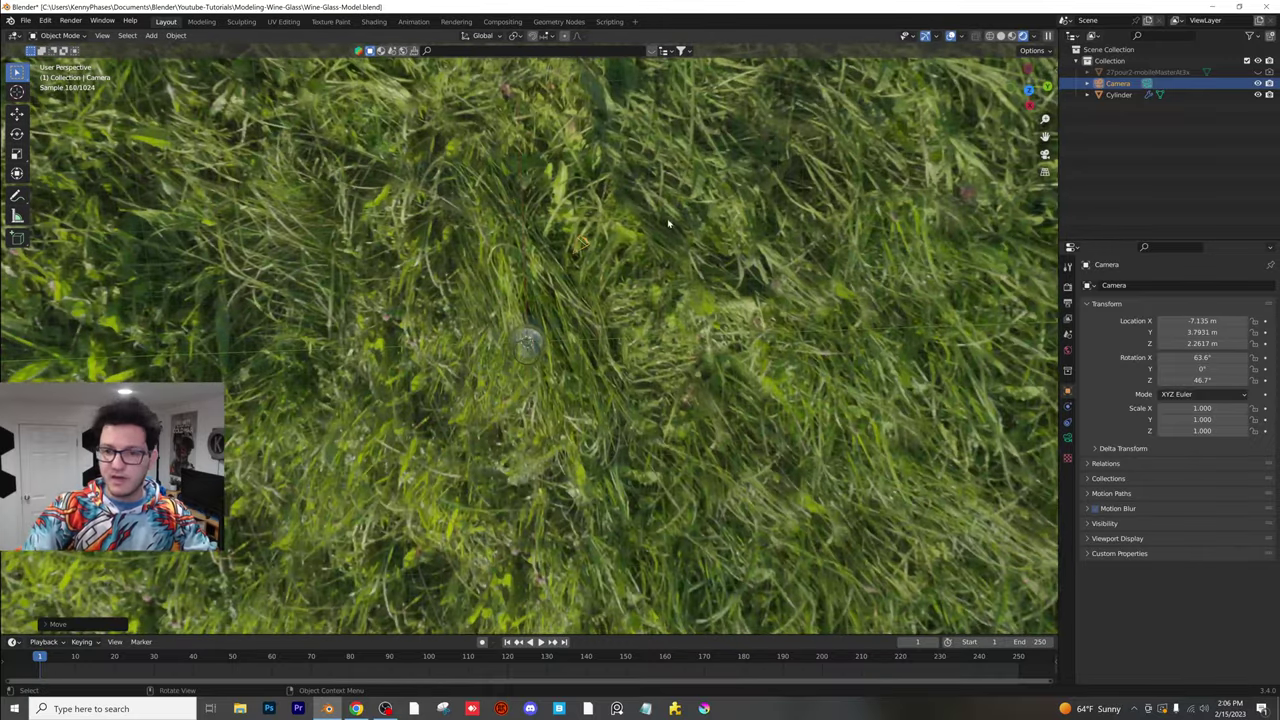
pyautogui.click(1000, 35)
pyautogui.press('r')
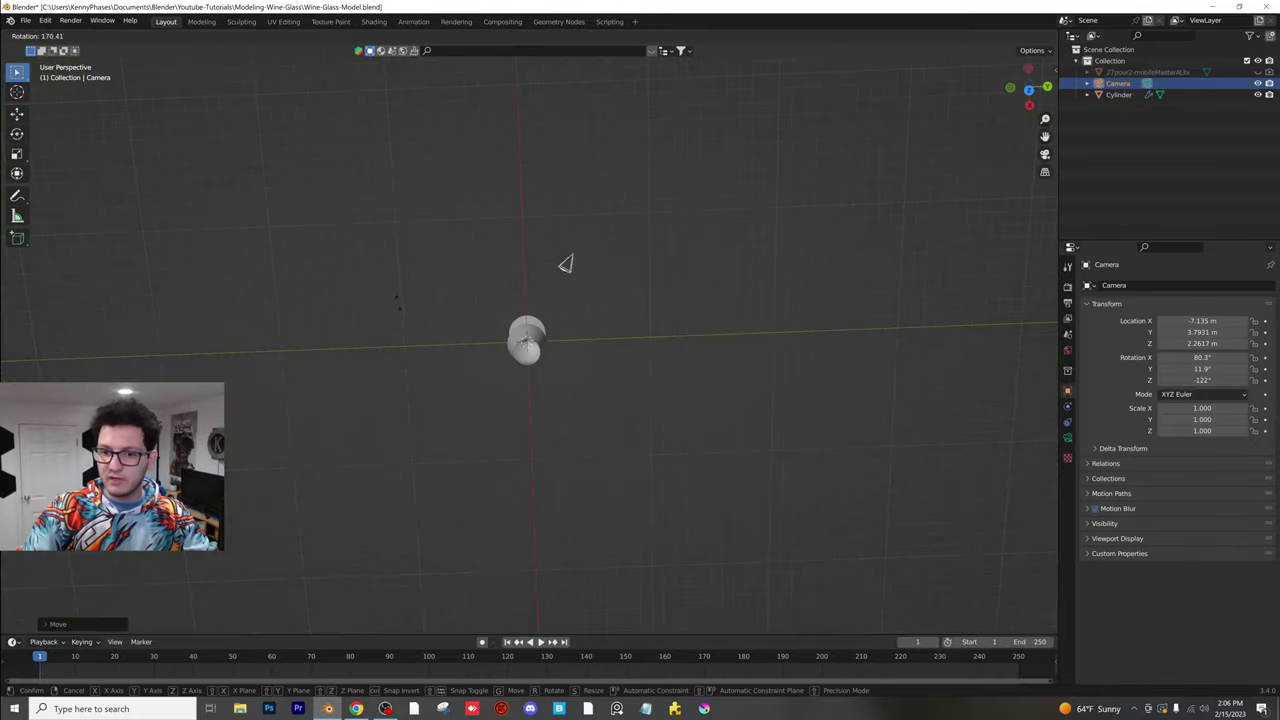
pyautogui.click(774, 240)
pyautogui.press('KP_0')
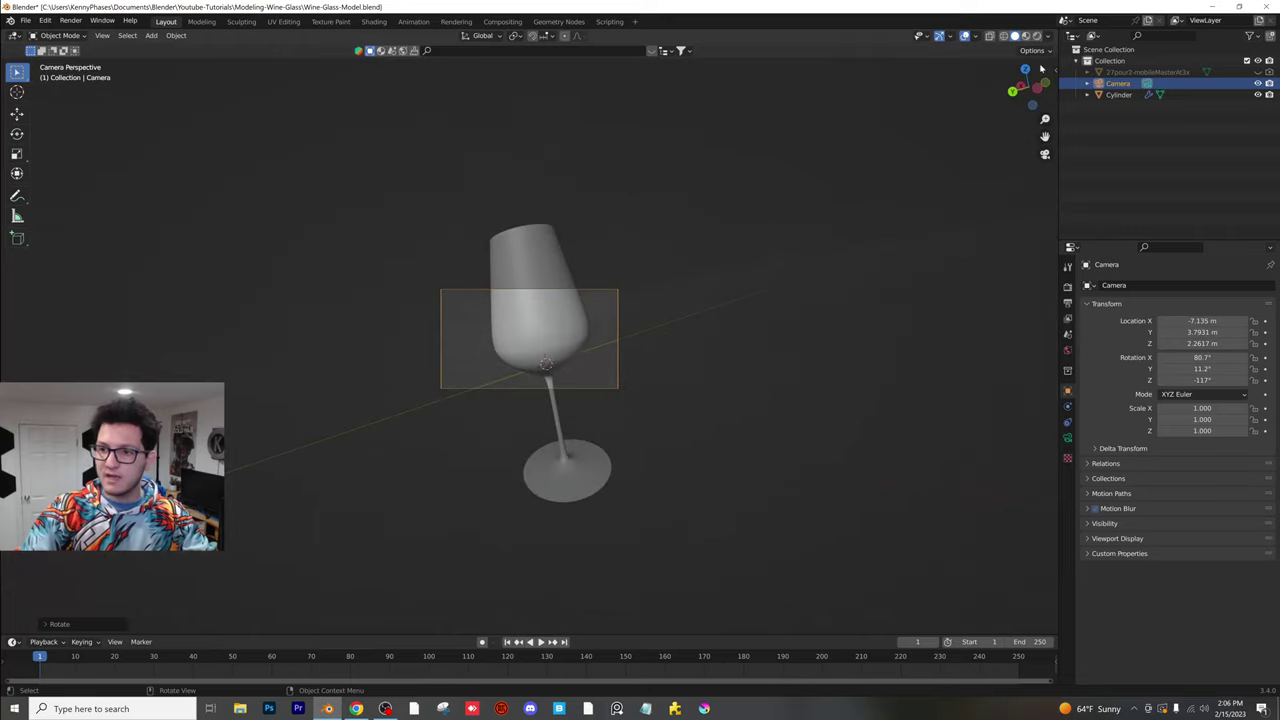
# - Level the camera by setting its rotation to 0° on Y and 243° on Z, centring the glass in frame
pyautogui.click(1054, 72)
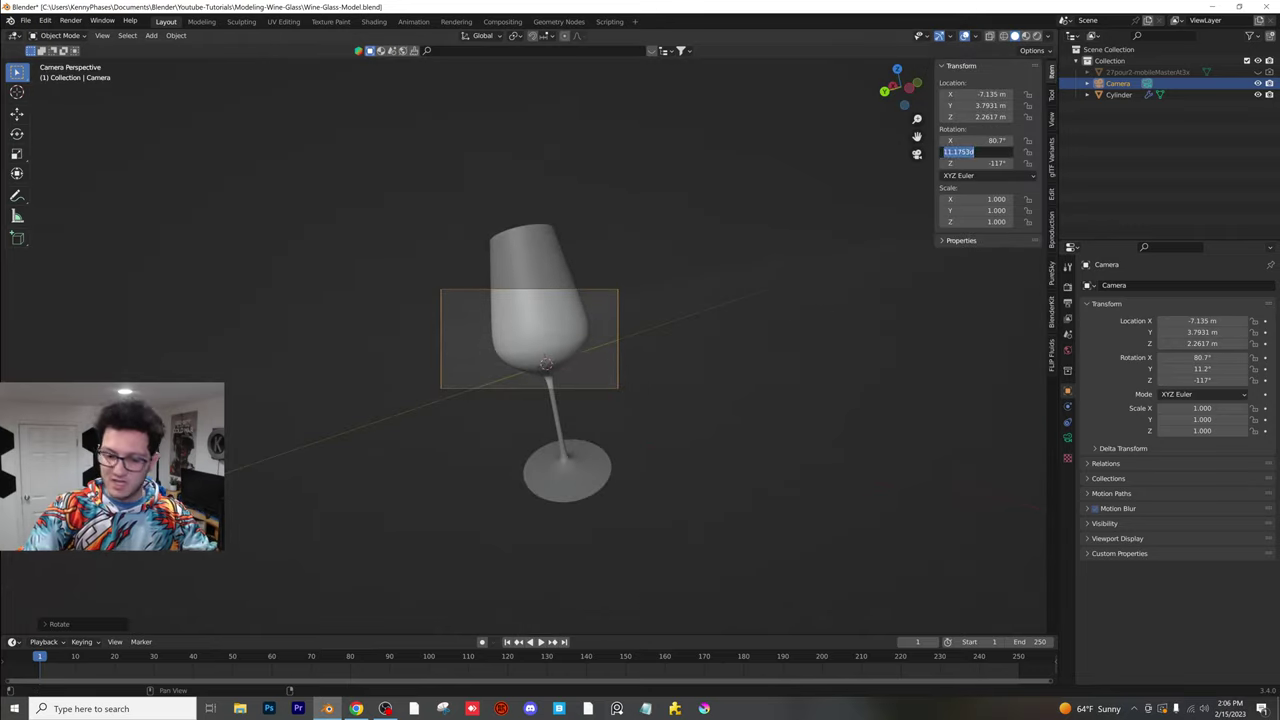
pyautogui.write('0')
pyautogui.press('Tab')
pyautogui.write('0')
pyautogui.press('Return')
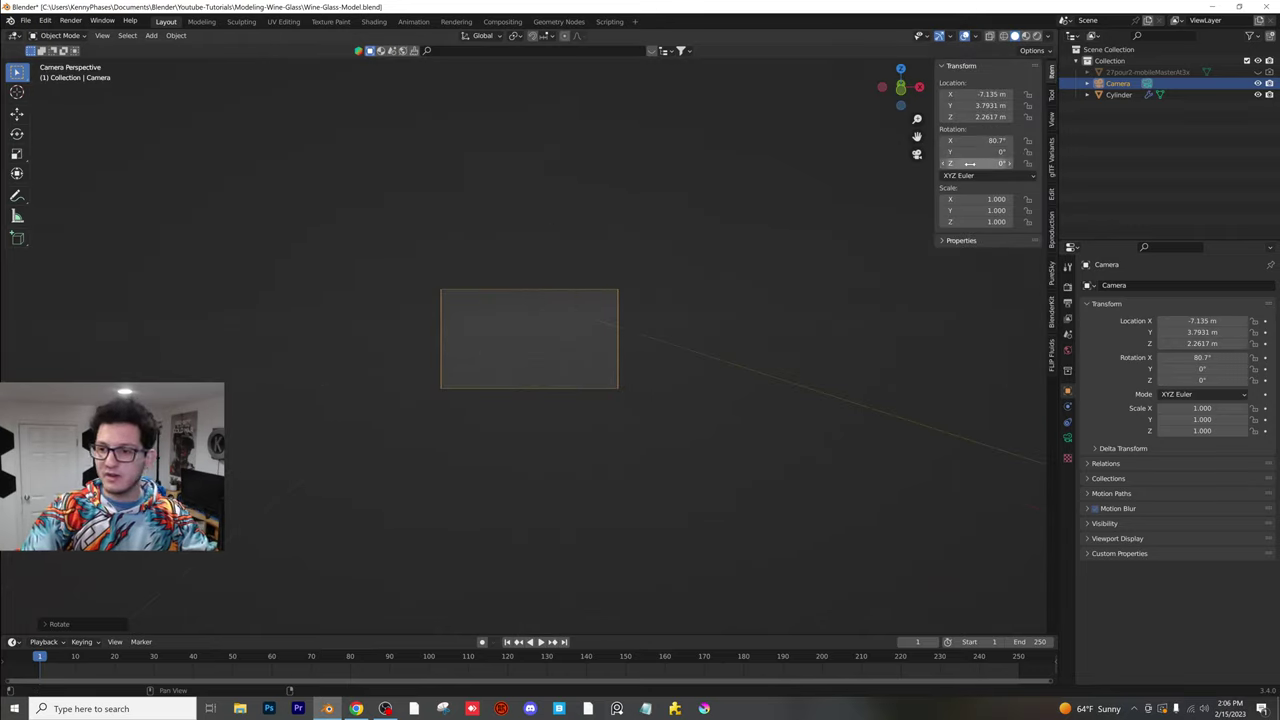
pyautogui.moveTo(990, 163); pyautogui.dragTo(1030, 163)
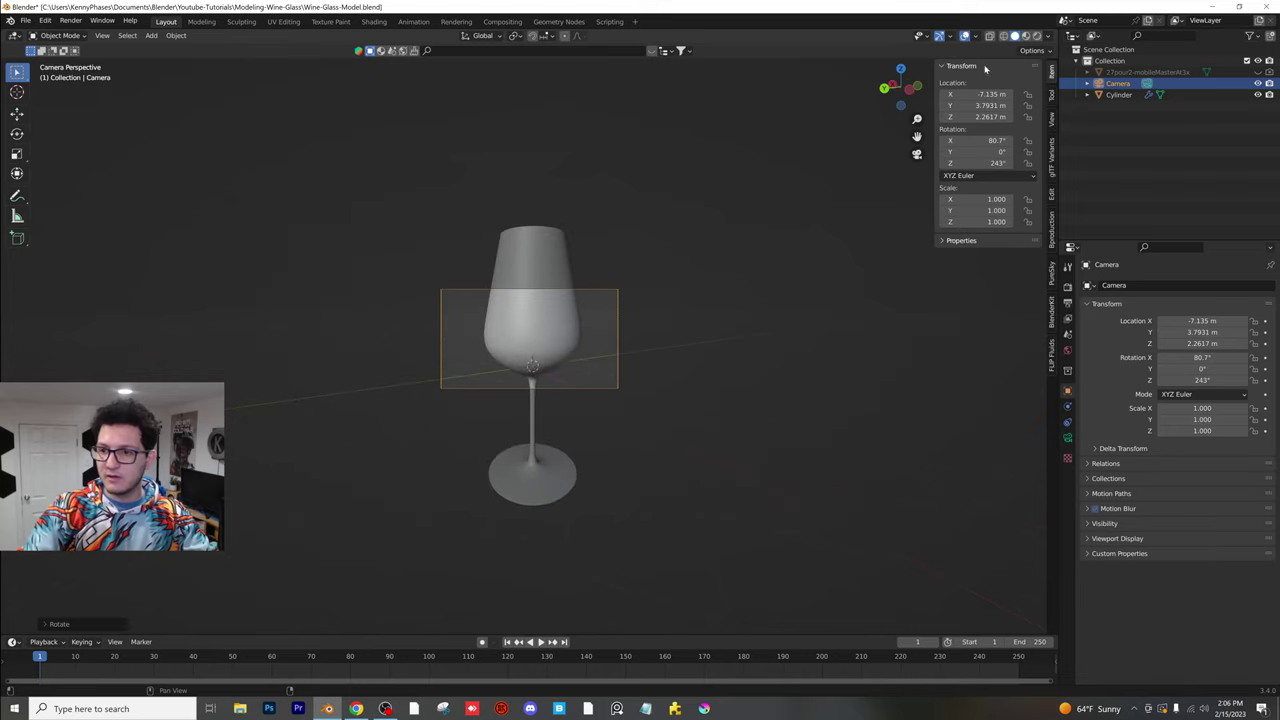
# - Move the camera back to about X -25, Y 13, Z 4.1 m so the whole glass fits in frame
pyautogui.moveTo(975, 105); pyautogui.dragTo(853, 95)
pyautogui.press('g')
pyautogui.click(686, 330)
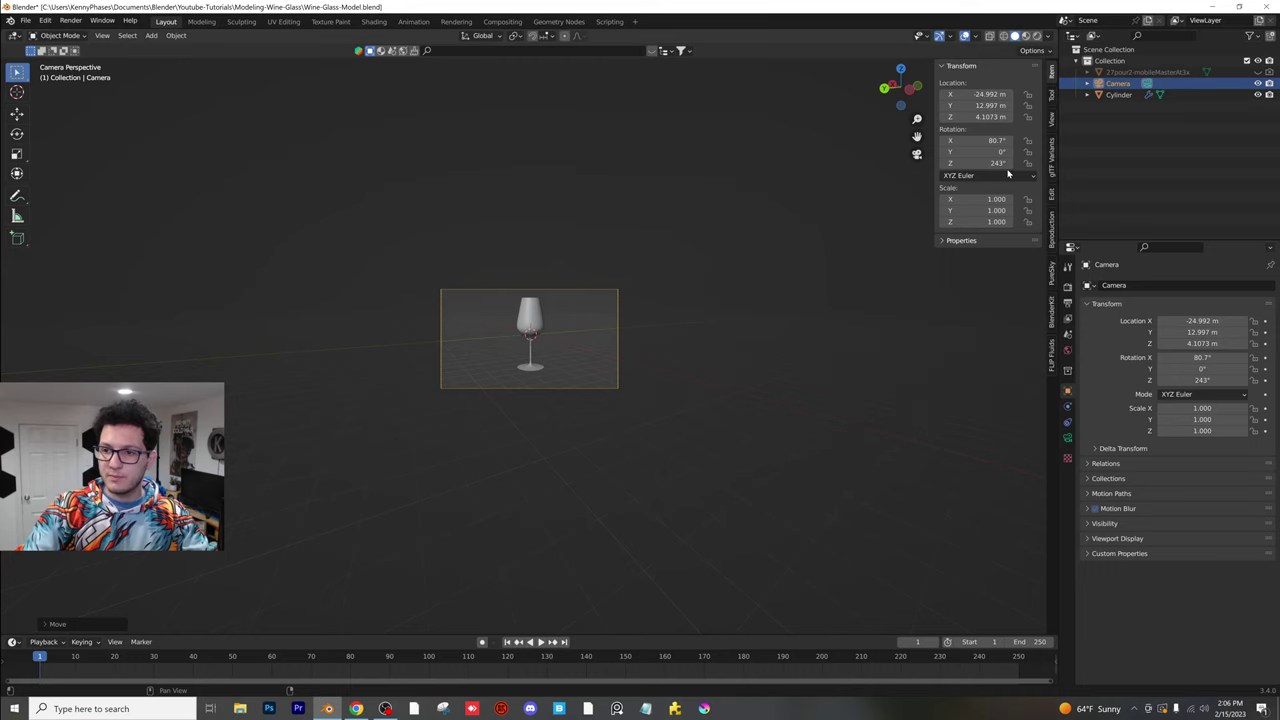
# - Set the camera's X rotation to 90°, lower it to about Z 0.06 m and save the file
pyautogui.write('90')
pyautogui.press('Return')
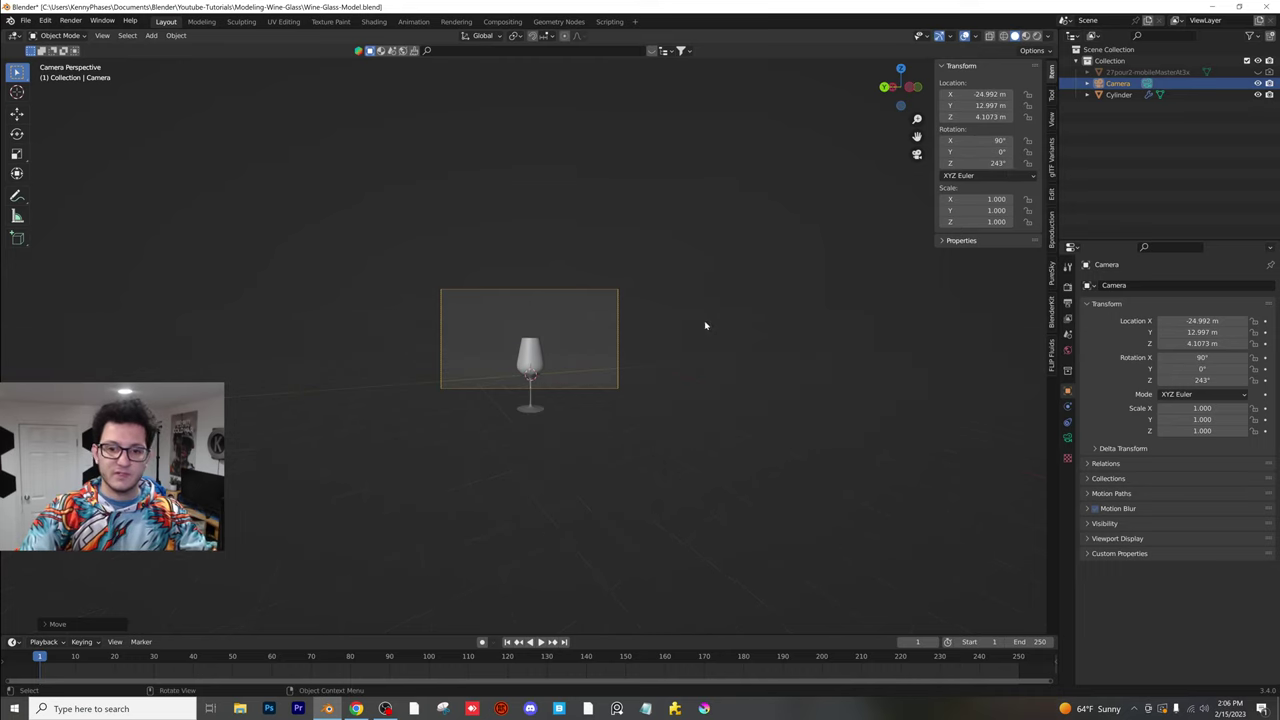
pyautogui.scroll(5, 705, 325)
pyautogui.press('g')
pyautogui.press('z')
pyautogui.click(625, 150)
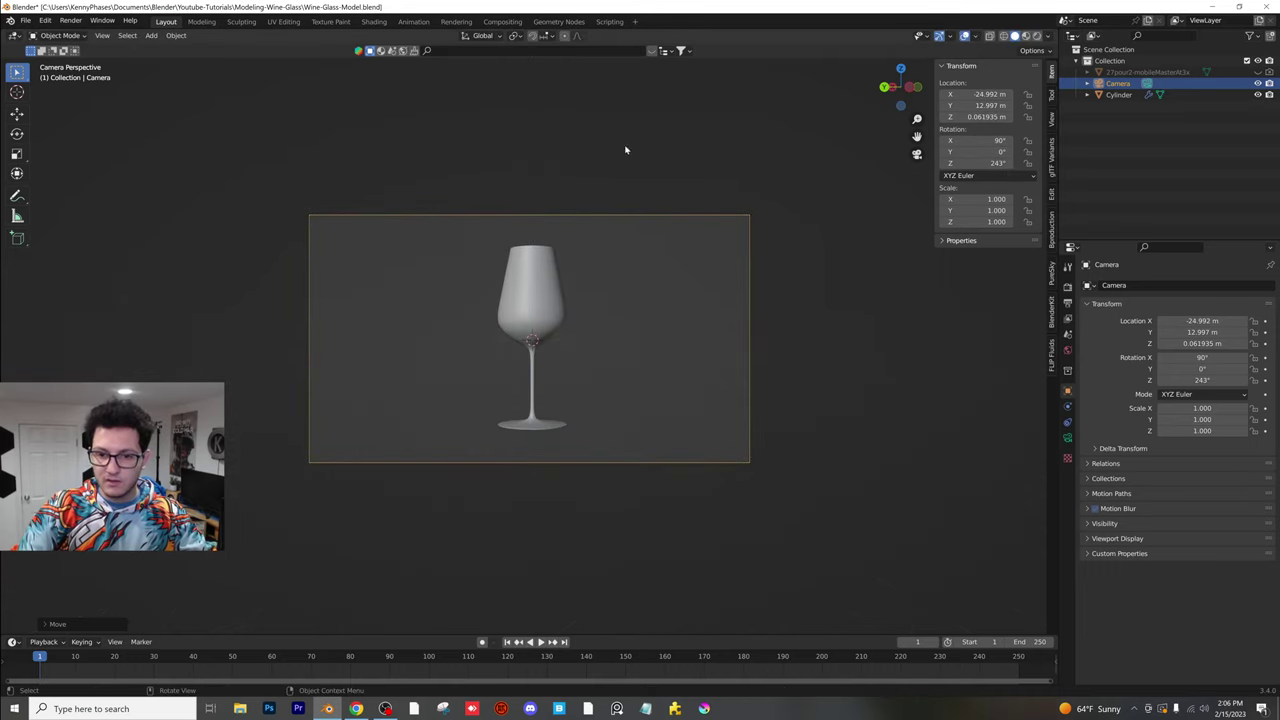
pyautogui.scroll(3, 589, 394)
pyautogui.hotkey('ctrl', 's')
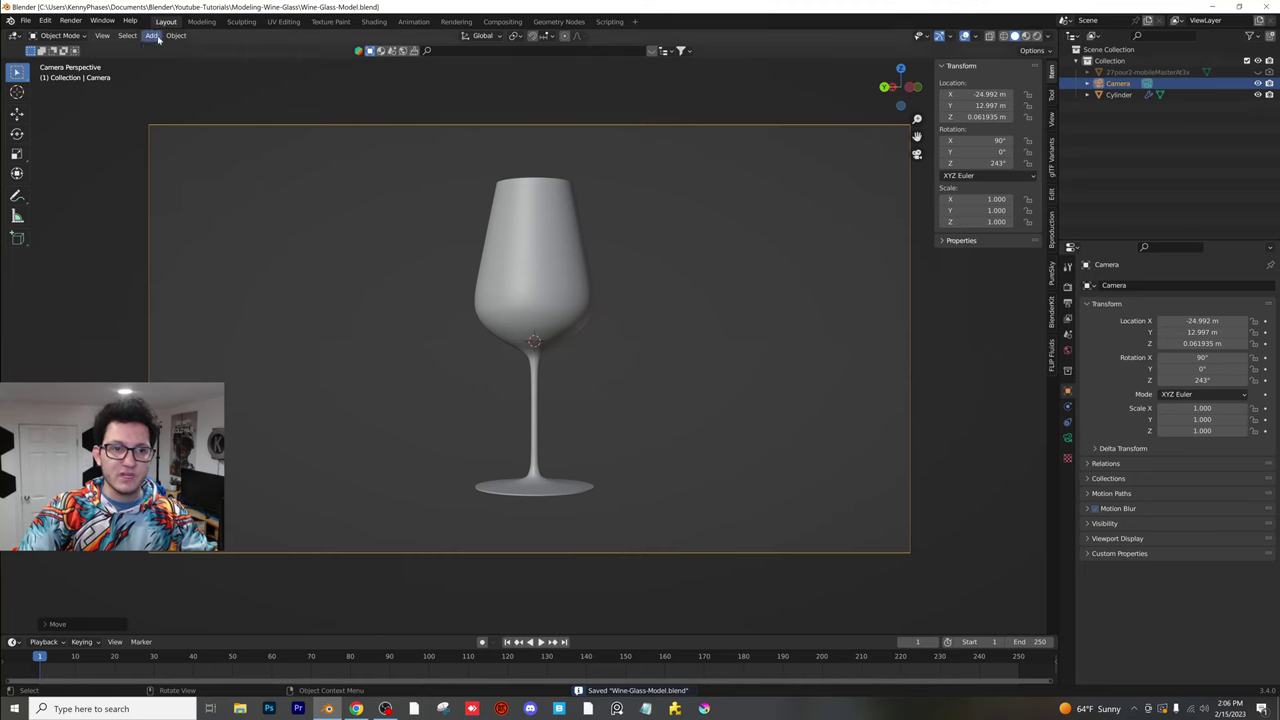
# - Add a plane scaled to about 9 and lower it to about Z -3.92 m under the wine glass's foot
pyautogui.click(152, 36)
pyautogui.moveTo(175, 48)
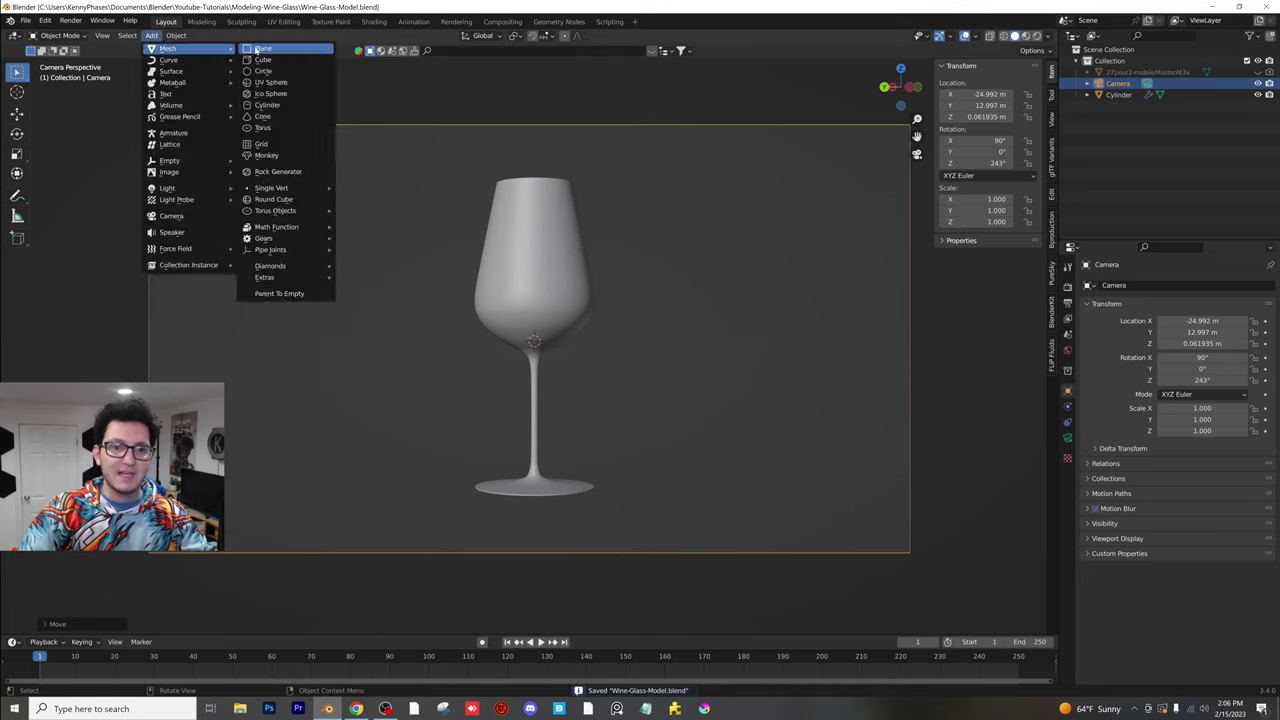
pyautogui.click(265, 48)
pyautogui.press('s')
pyautogui.click(941, 371)
pyautogui.press('g')
pyautogui.press('z')
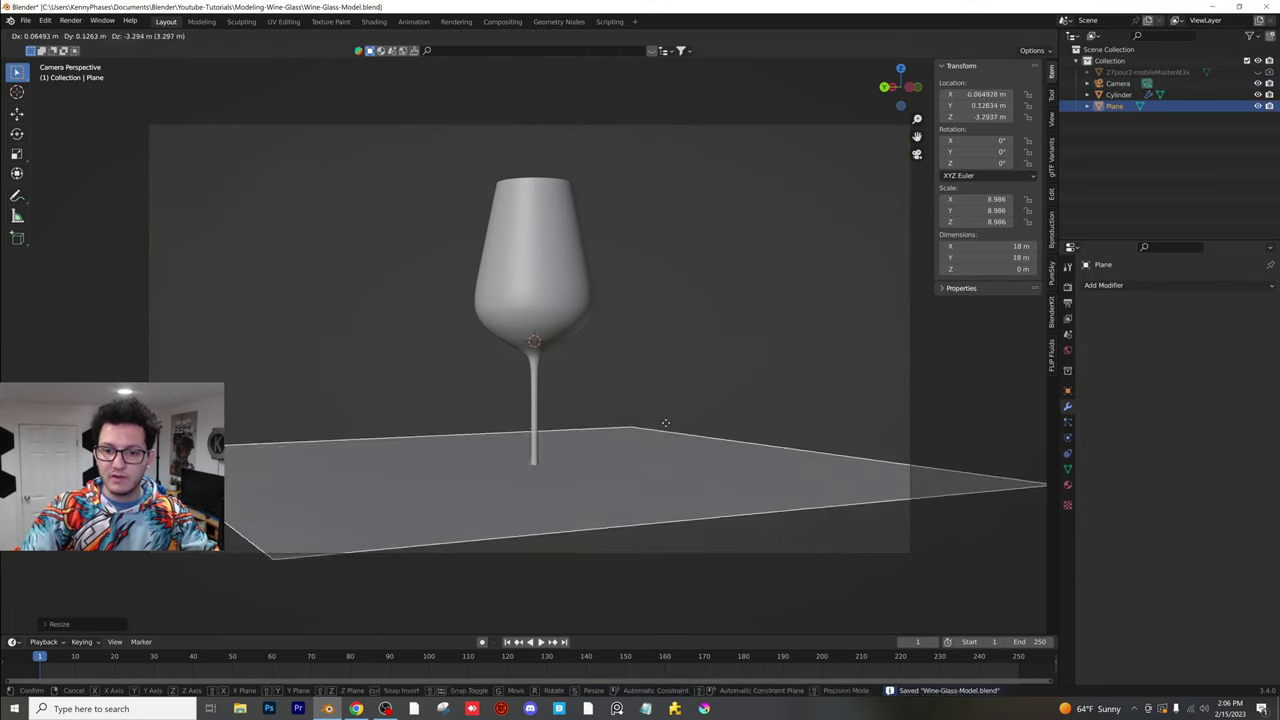
pyautogui.click(614, 434)
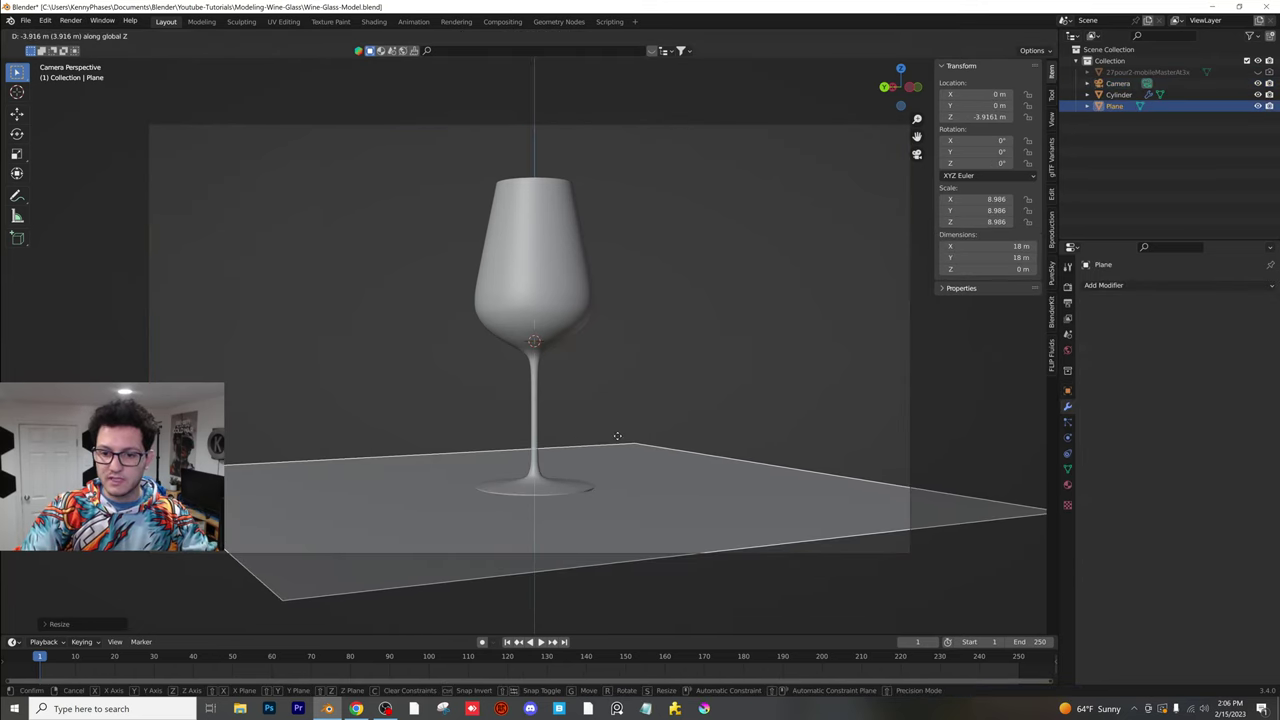
# - Enlarge the ground plane to a scale of about 20.6 and set its Z rotation to 45°
pyautogui.press('s')
pyautogui.click(808, 513)
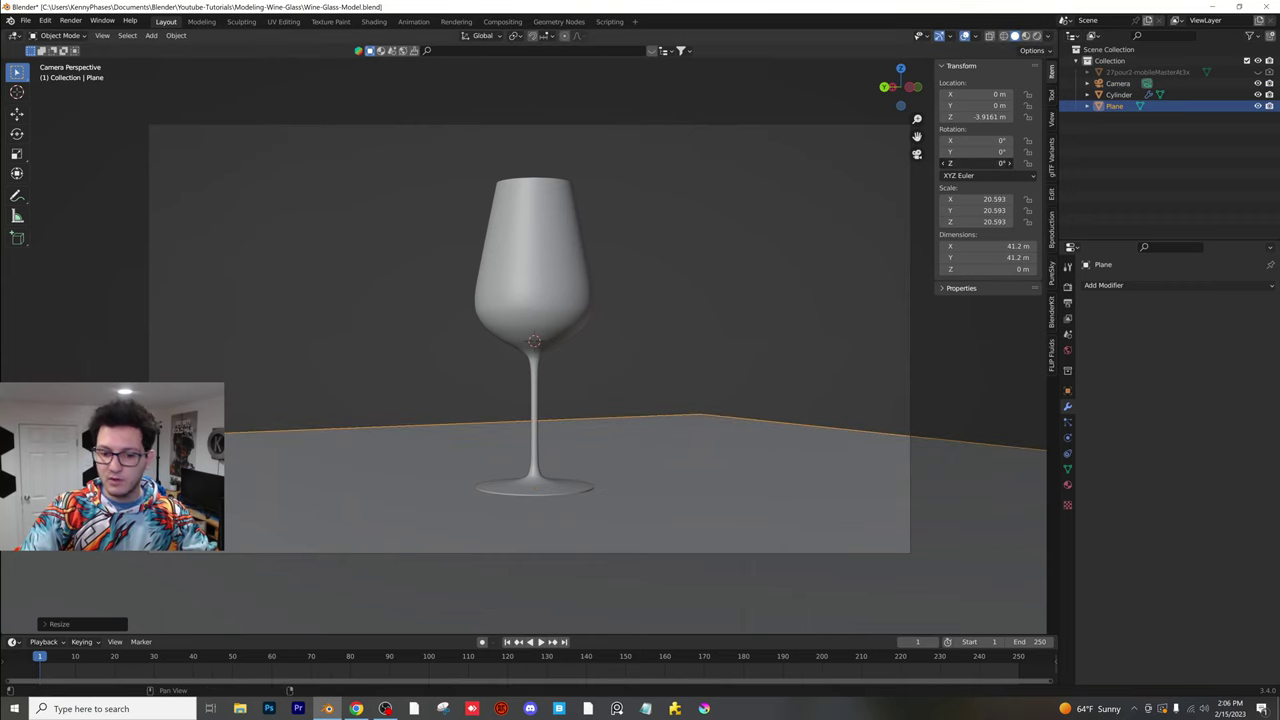
pyautogui.write('45')
pyautogui.press('Return')
# - Try the camera at a Z rotation of 235°, shifted to about X -23.6, Y 15, Z 0.23 m
pyautogui.click(868, 138)
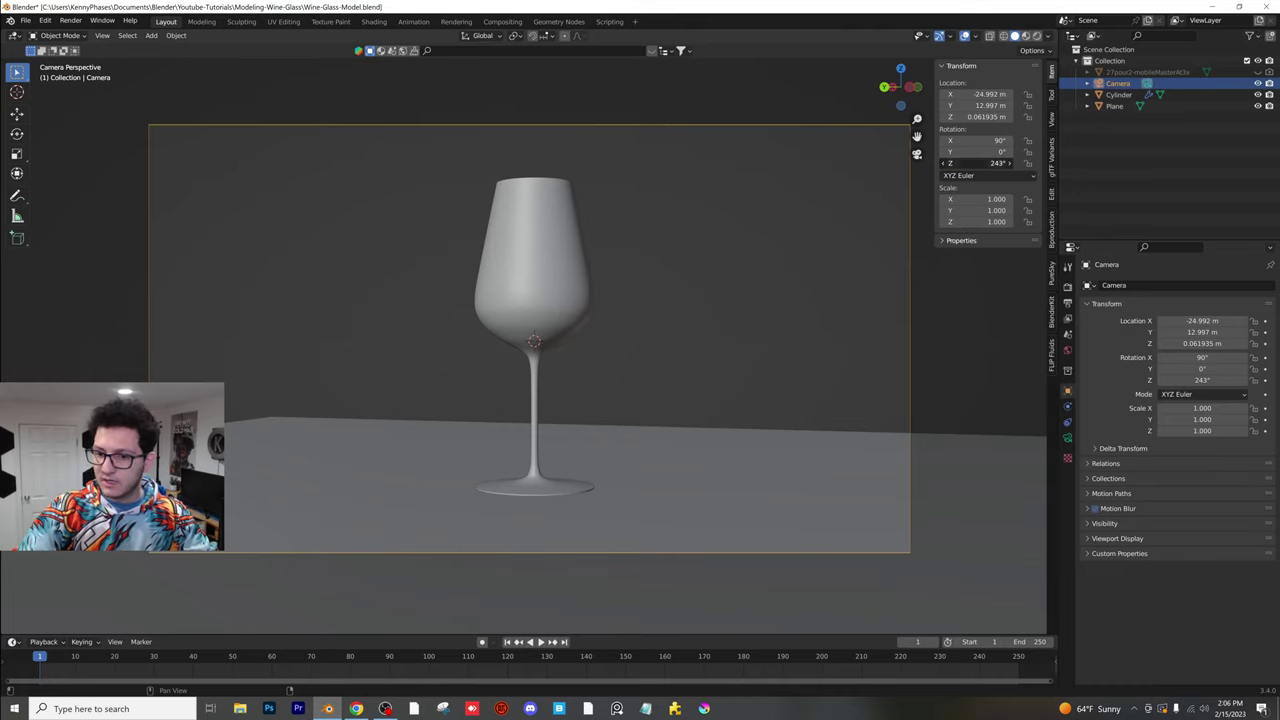
pyautogui.moveTo(975, 163); pyautogui.dragTo(912, 163)
pyautogui.write('23')
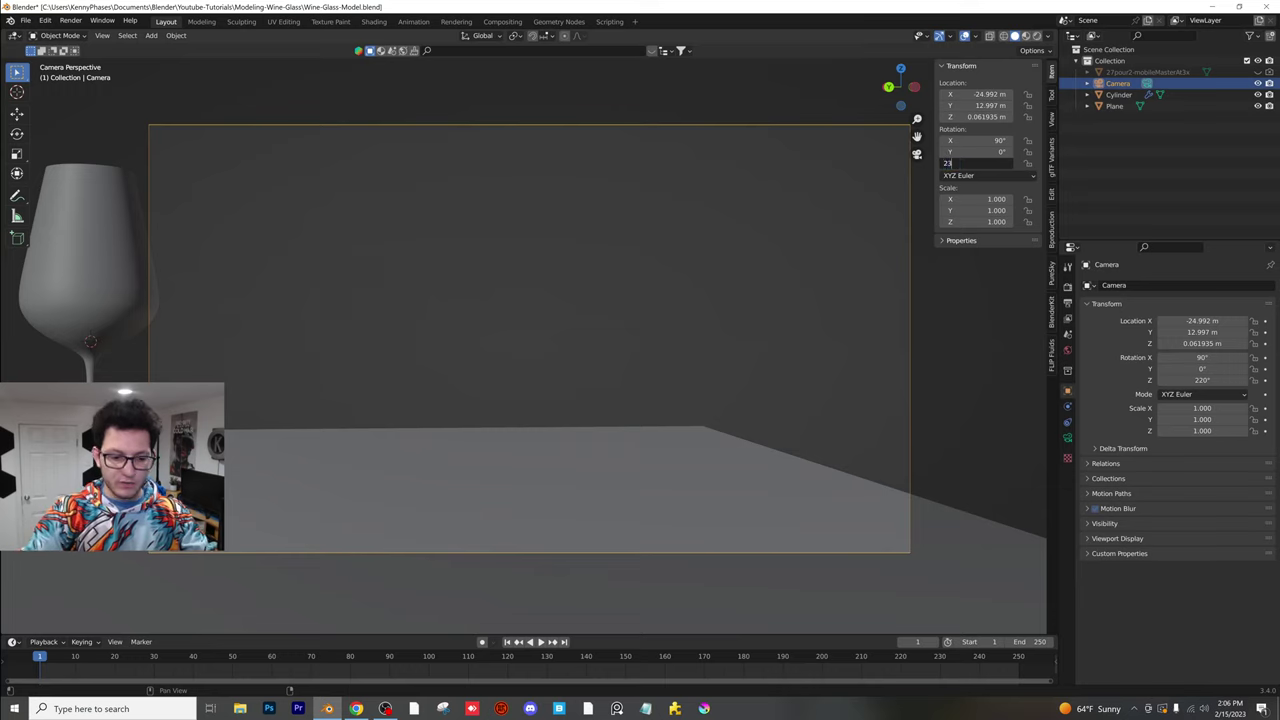
pyautogui.write('5')
pyautogui.press('Return')
pyautogui.press('g')
pyautogui.click(729, 271)
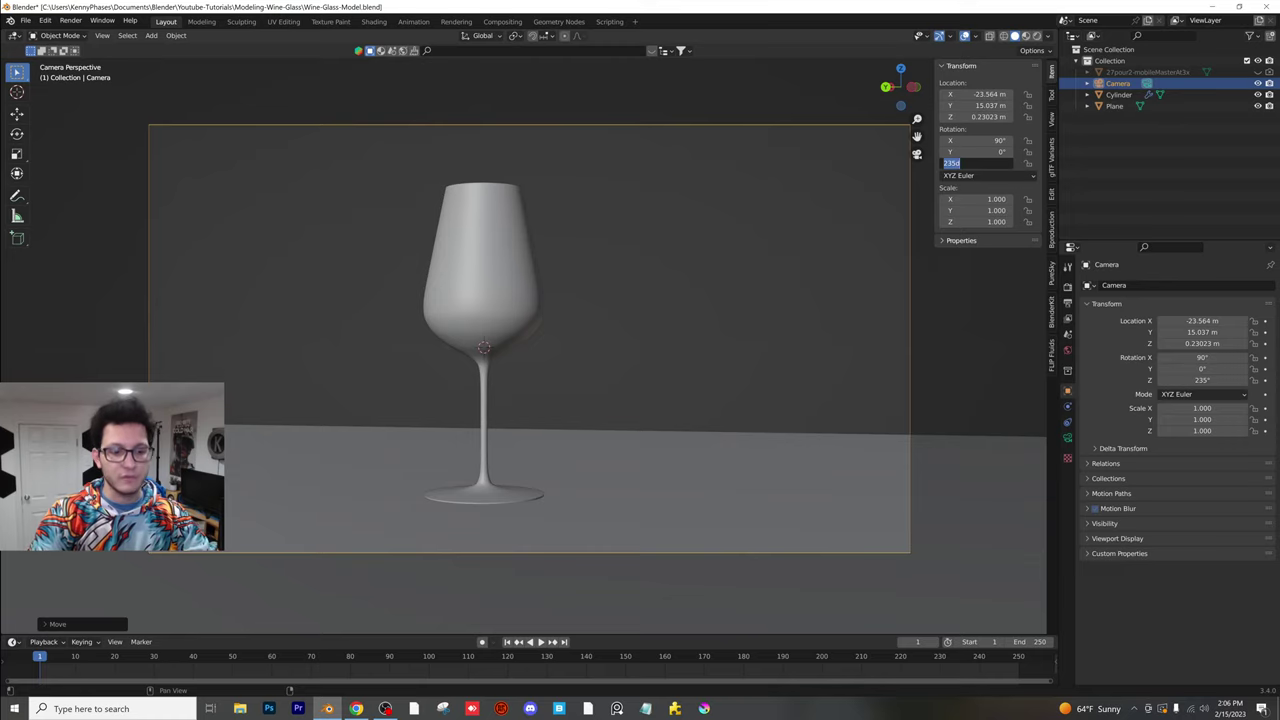
# - Try a Z rotation of 270° on the camera
pyautogui.click(953, 163)
pyautogui.write('270')
pyautogui.press('Return')
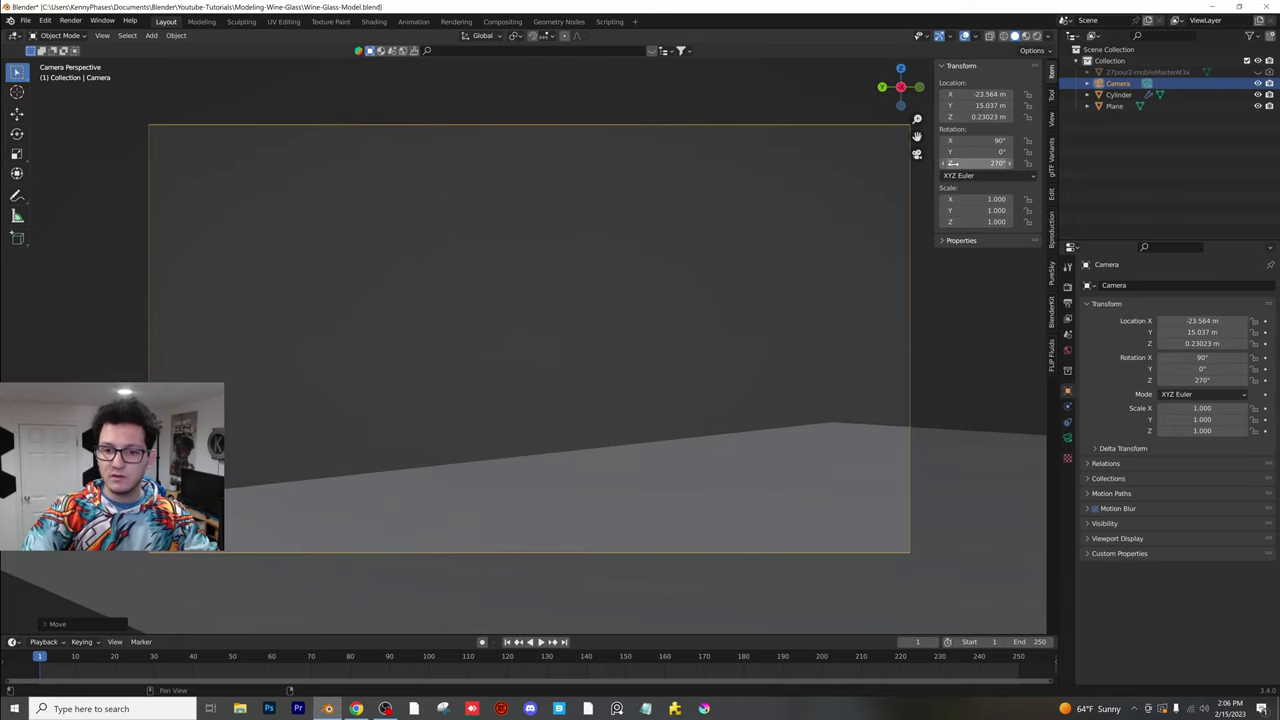
# - Set the camera's Z rotation to 225° and move it to about X -19.7, Y 19.4, Z 0.03 m
pyautogui.scroll(-5, 702, 432)
pyautogui.moveTo(990, 163)
pyautogui.mouseDown()
pyautogui.moveTo(955, 163)
pyautogui.moveTo(975, 163)
pyautogui.mouseUp()
pyautogui.press('g')
pyautogui.click(456, 397)
pyautogui.press('g')
pyautogui.click(580, 333)
pyautogui.scroll(3, 560, 329)
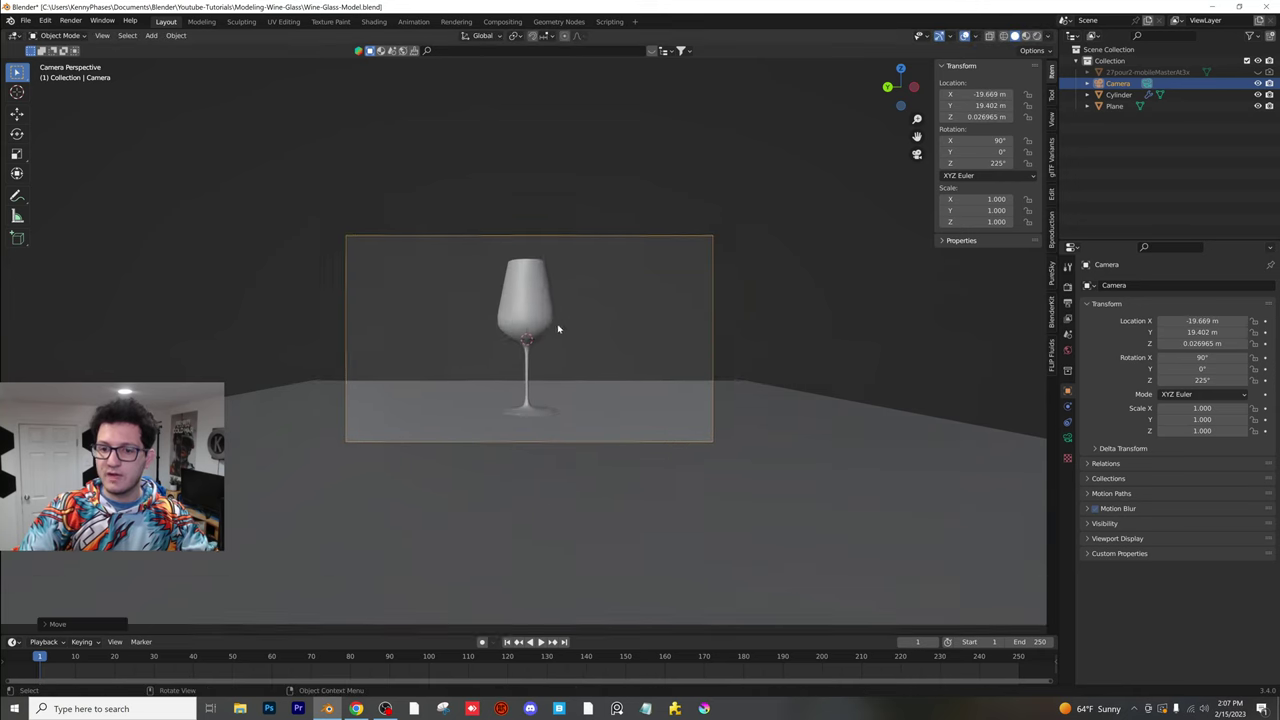
# - Switch the camera view to rendered shading and save the file
pyautogui.press('z')
pyautogui.click(571, 250)
pyautogui.scroll(2, 608, 355)
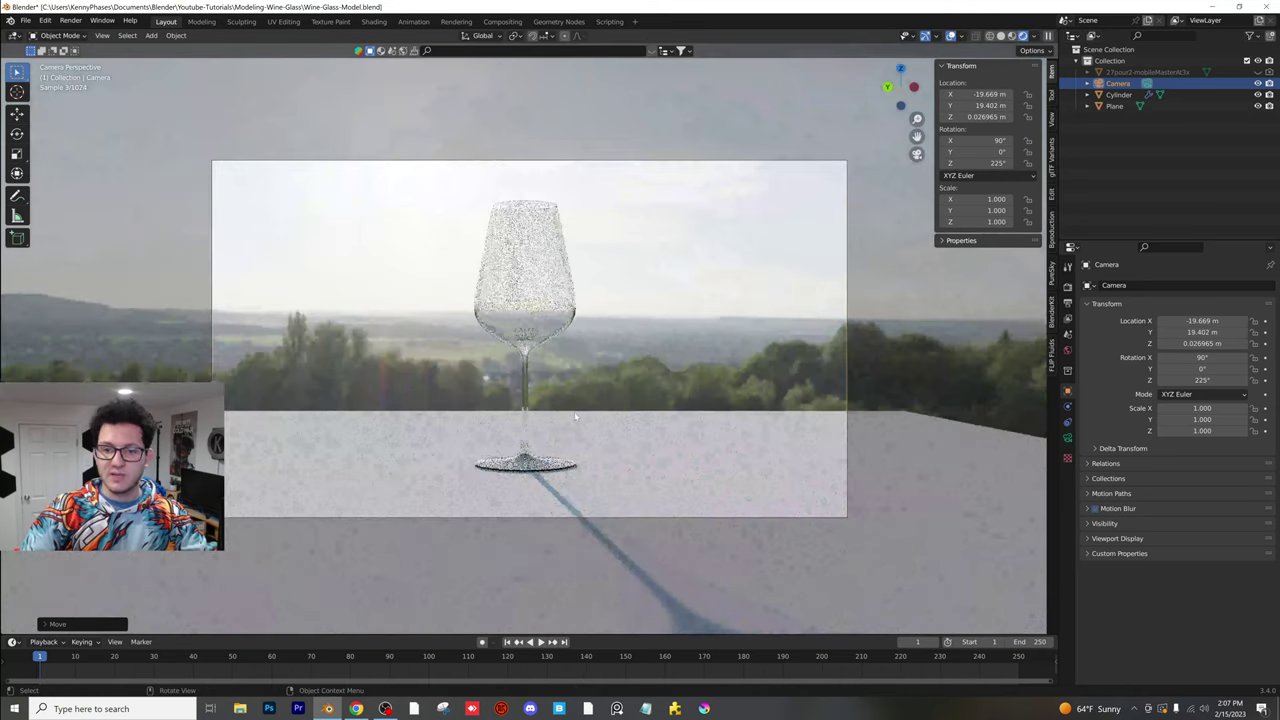
pyautogui.scroll(-1, 550, 405)
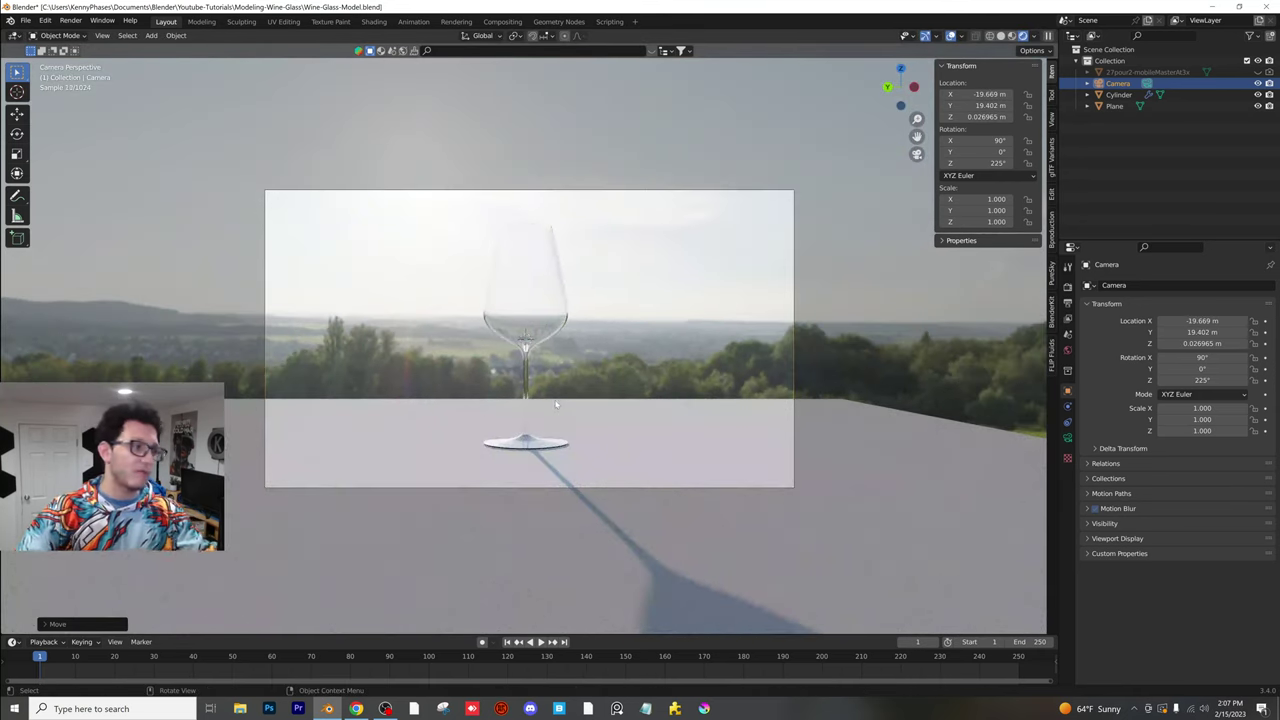
pyautogui.hotkey('ctrl', 's')
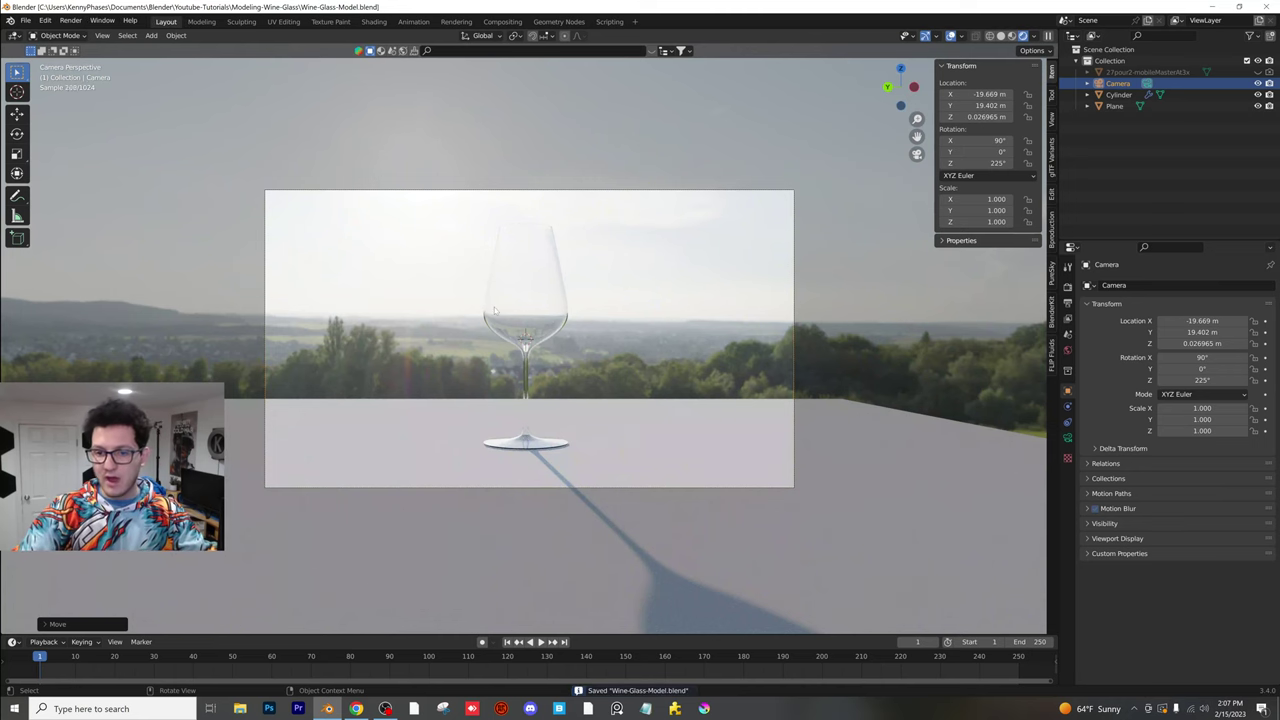
# - Select the ground plane and give it a new Principled BSDF material
pyautogui.scroll(1, 766, 407)
pyautogui.keyDown('shift'); pyautogui.moveTo(659, 452); pyautogui.dragTo(760, 455, button='middle'); pyautogui.keyUp('shift')
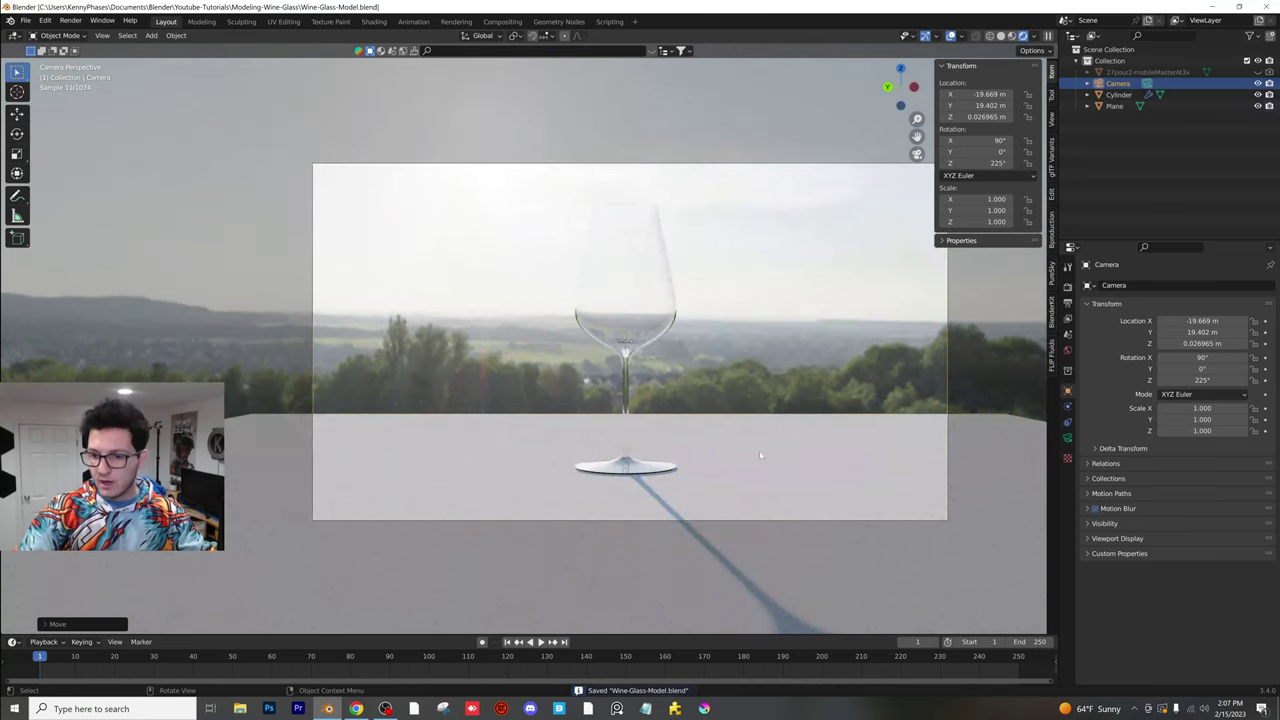
pyautogui.click(760, 455)
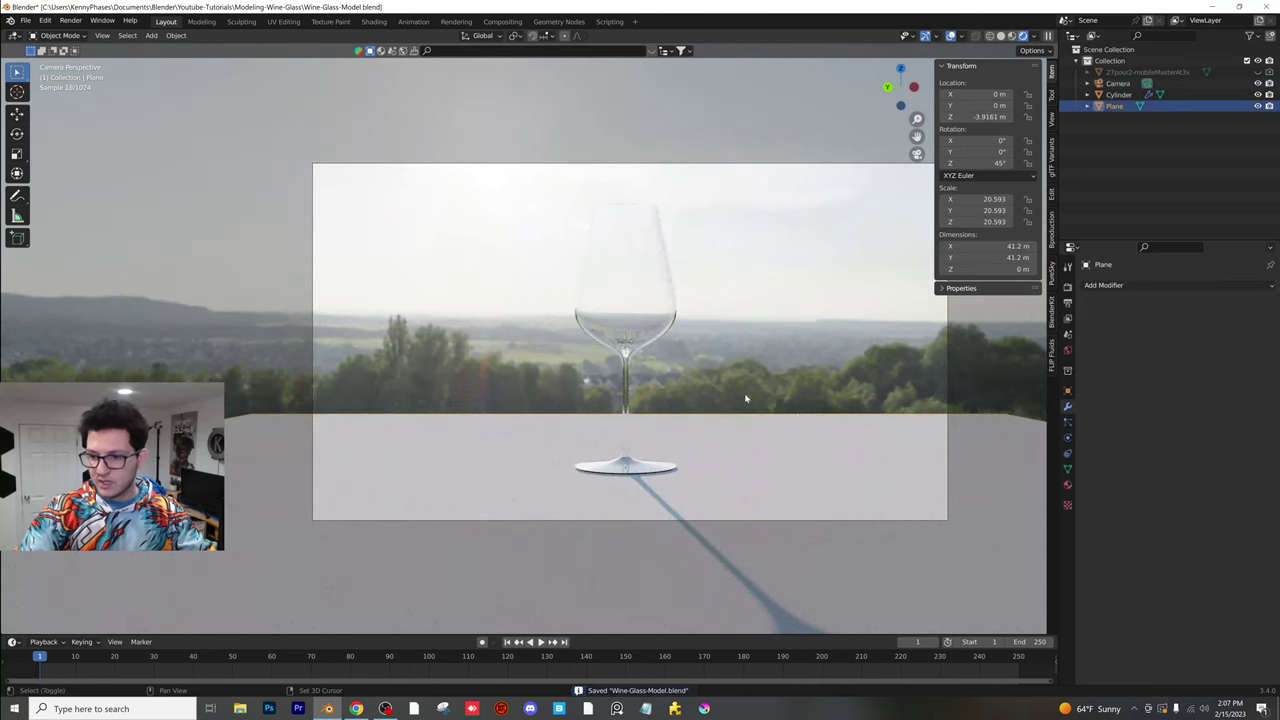
pyautogui.moveTo(746, 397); pyautogui.dragTo(606, 357, button='middle')
pyautogui.press('KP_0')
pyautogui.keyDown('shift'); pyautogui.moveTo(793, 418); pyautogui.dragTo(704, 400, button='middle'); pyautogui.keyUp('shift')
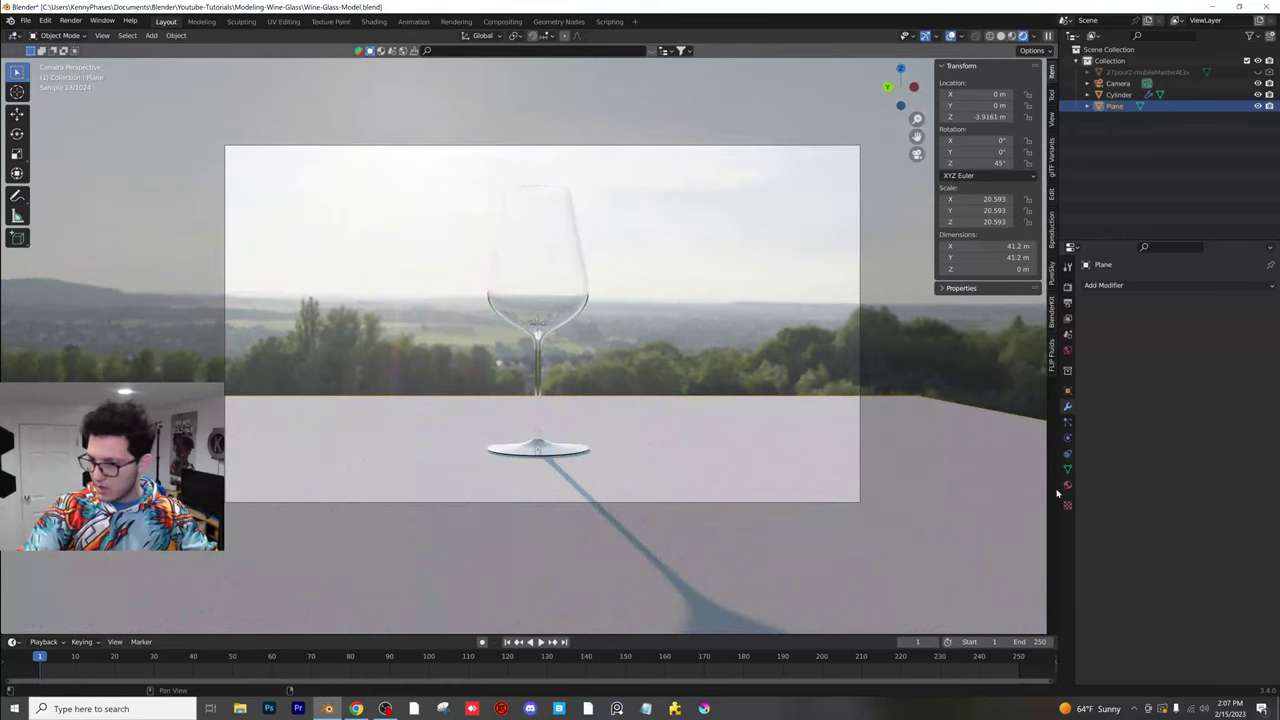
pyautogui.click(1067, 485)
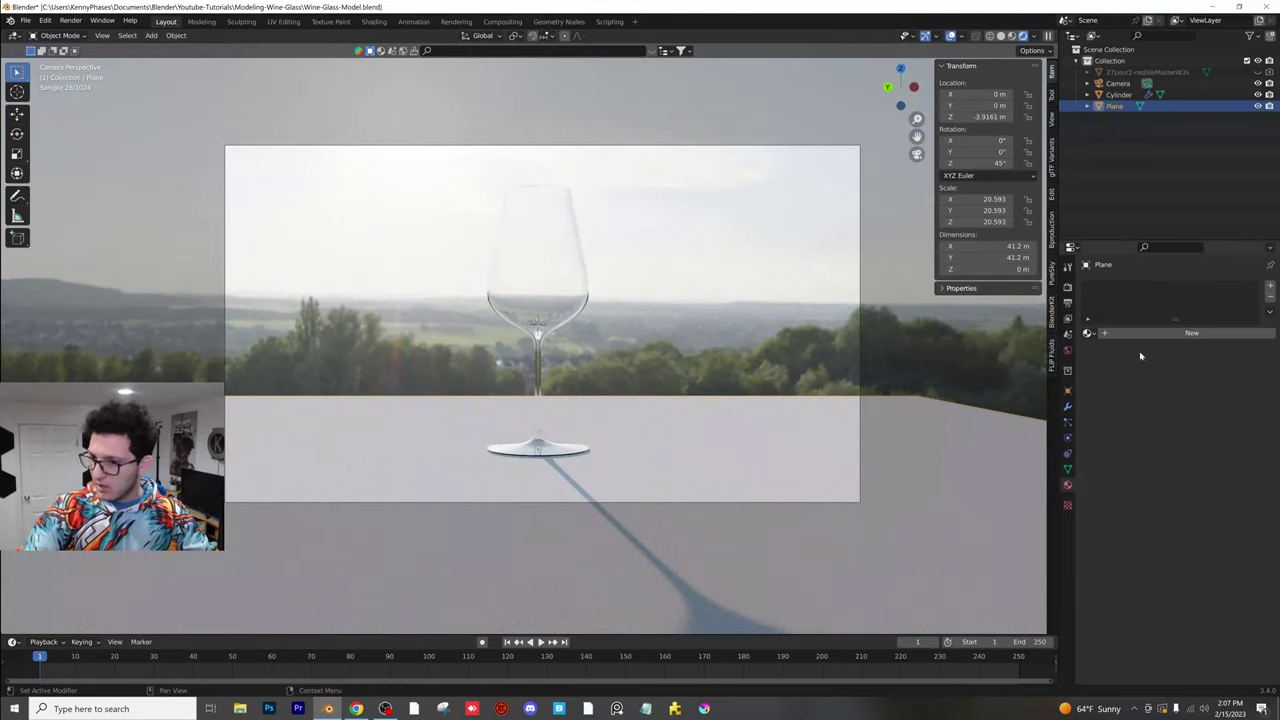
pyautogui.click(1230, 334)
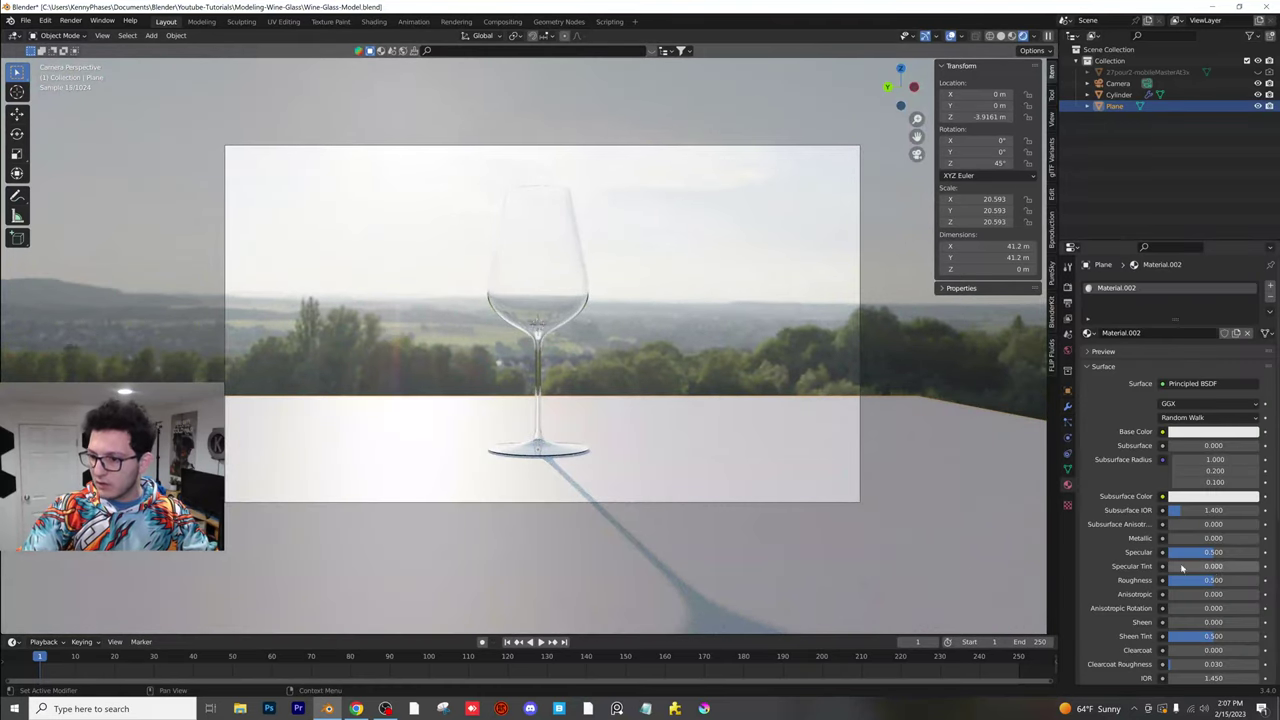
# - Set the plane material's Metallic to 1.000 and Roughness to about 0.193, and save the file
pyautogui.moveTo(1181, 541); pyautogui.dragTo(1262, 540)
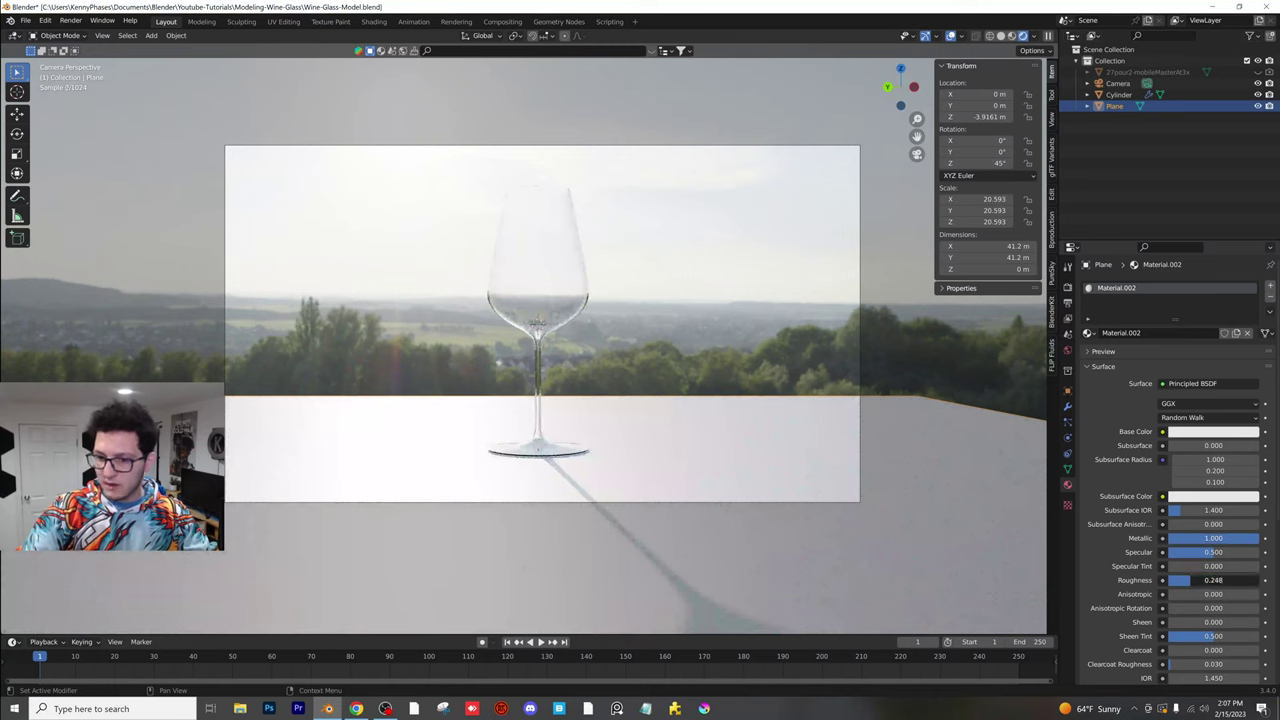
pyautogui.moveTo(1193, 580); pyautogui.dragTo(1186, 580)
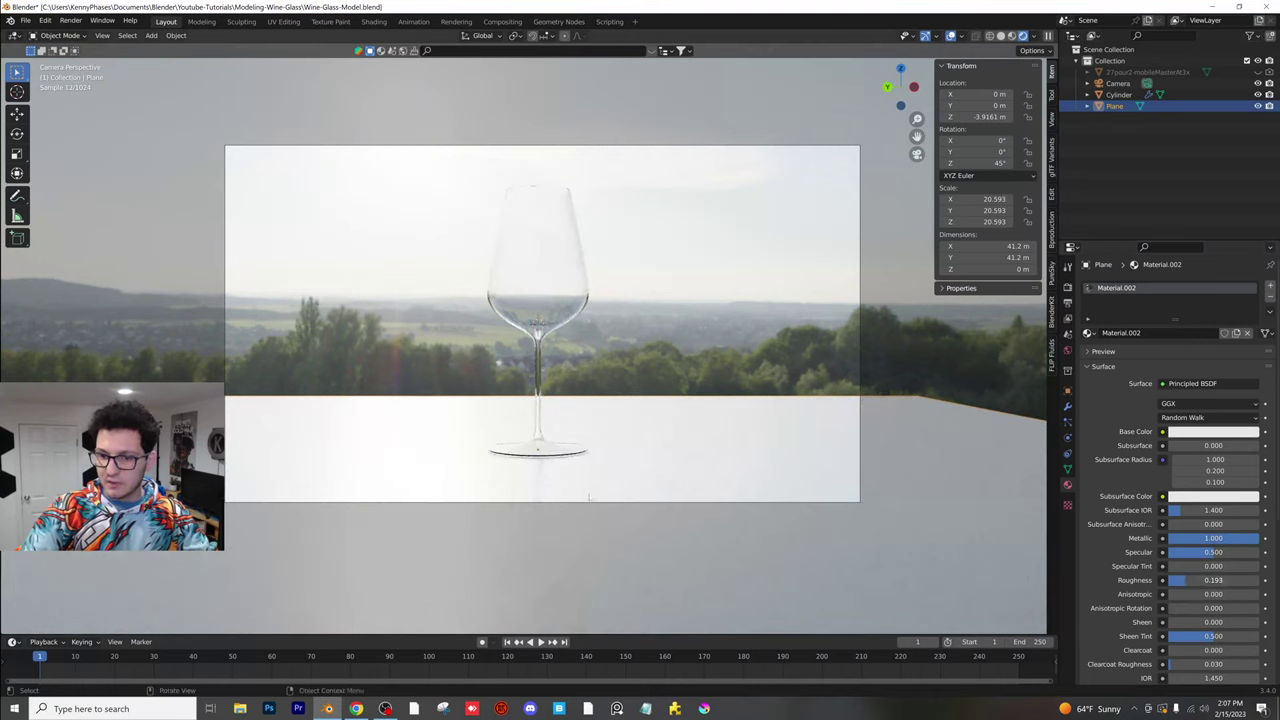
pyautogui.hotkey('ctrl', 's')
# - Display the world's nodes in the Shading workspace and add a Texture Coordinate node before the HDRI texture node
pyautogui.click(379, 20)
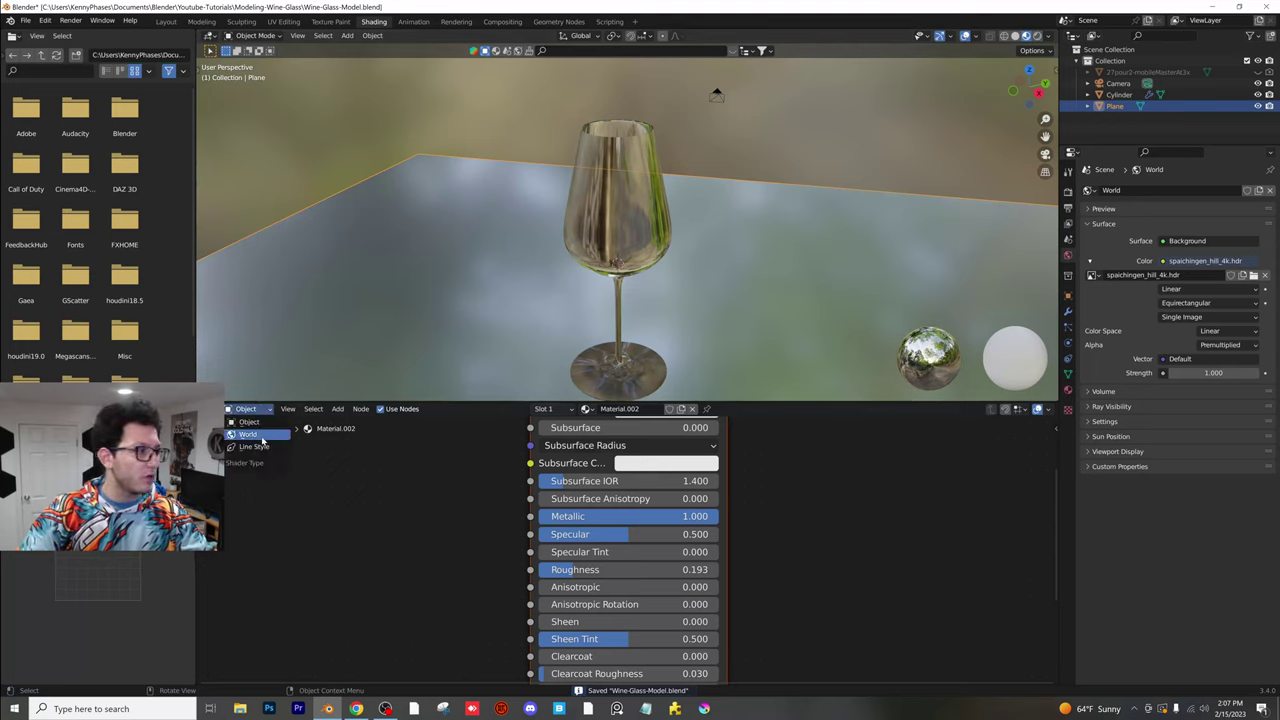
pyautogui.click(258, 435)
pyautogui.scroll(-10, 625, 502)
pyautogui.moveTo(651, 495); pyautogui.dragTo(707, 506, button='middle')
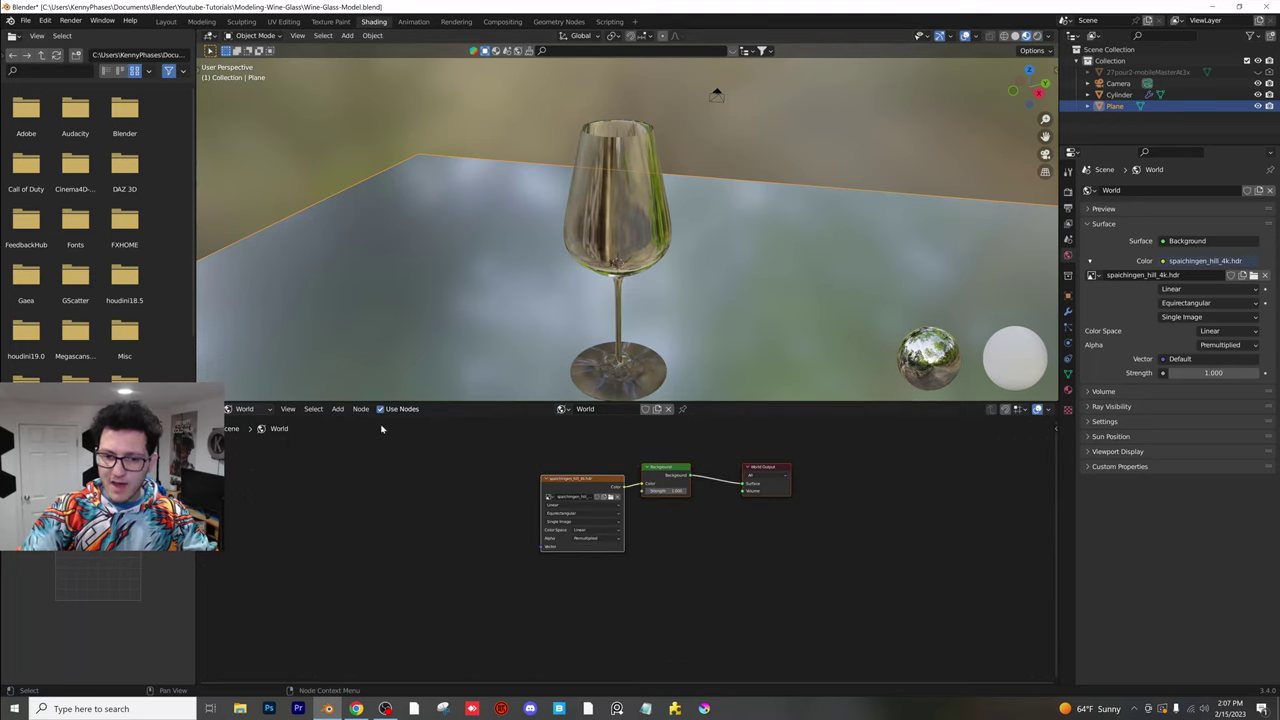
pyautogui.click(338, 408)
pyautogui.click(354, 423)
pyautogui.write('textur')
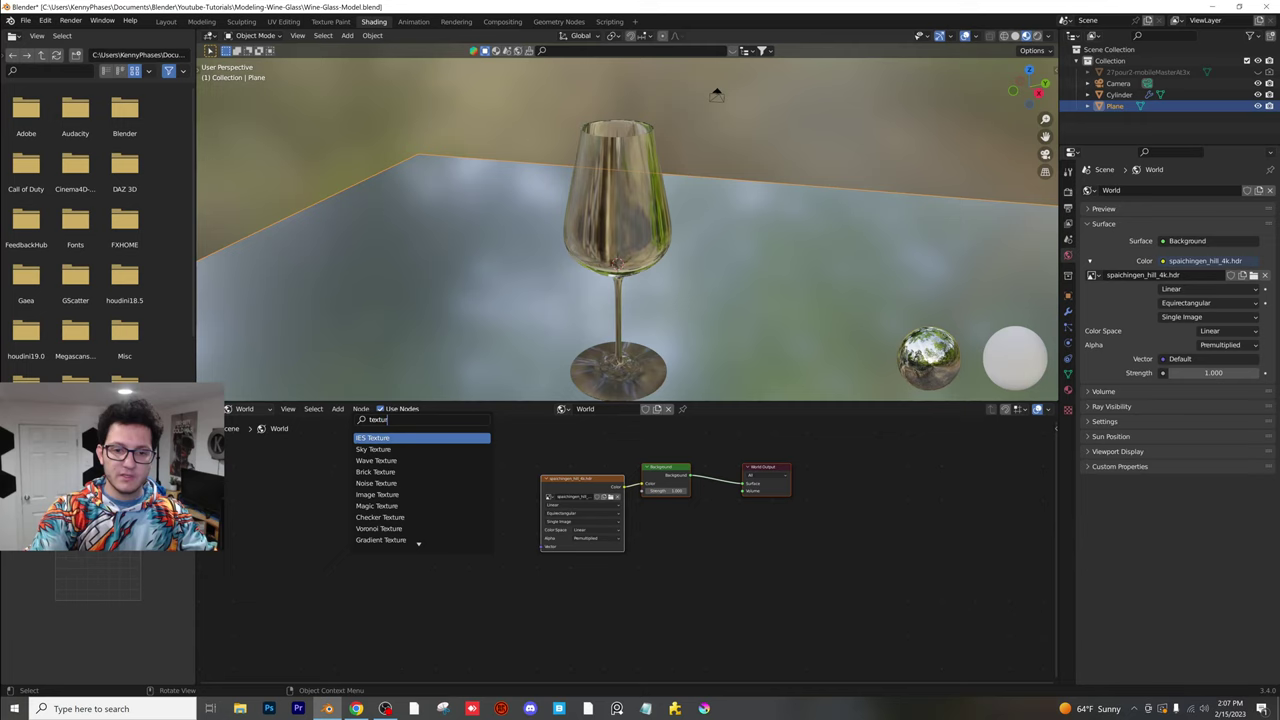
pyautogui.write('e coo')
pyautogui.press('Return')
pyautogui.click(400, 512)
# - Add a Mapping node, feed it from the Texture Coordinate's Generated output, and connect its Vector output to the HDRI texture
pyautogui.click(341, 409)
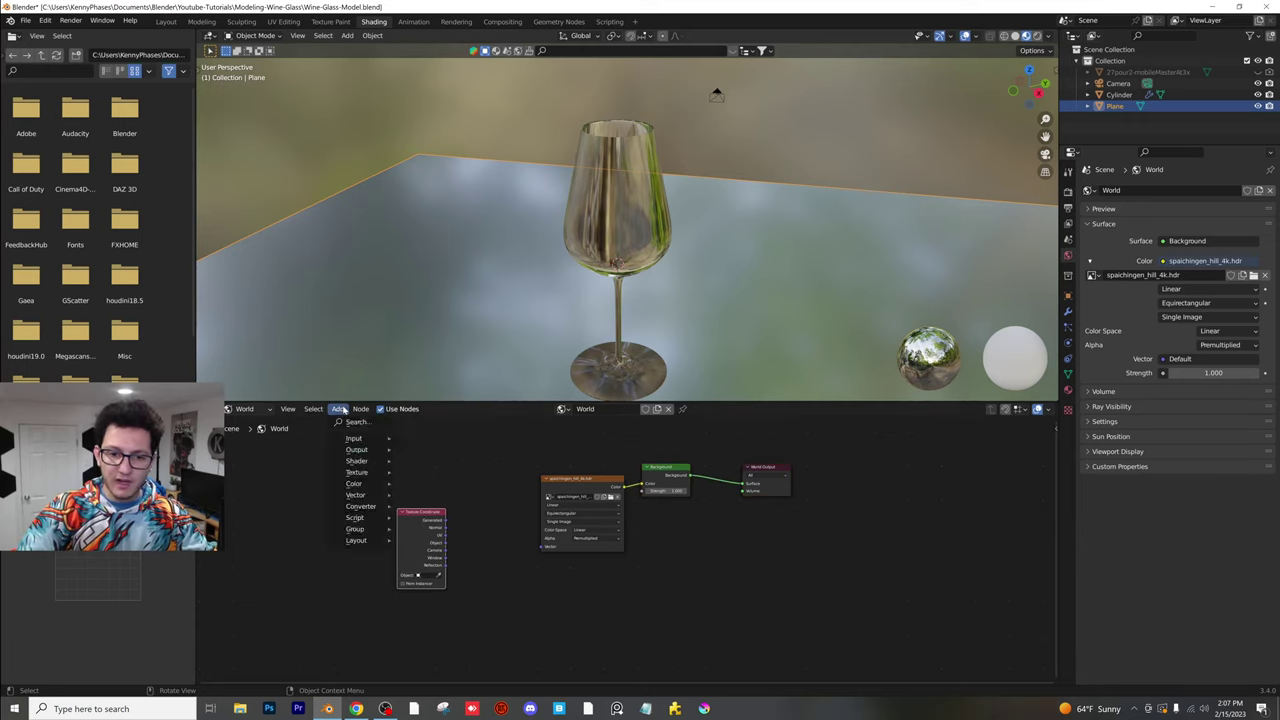
pyautogui.click(352, 421)
pyautogui.write('map')
pyautogui.press('Return')
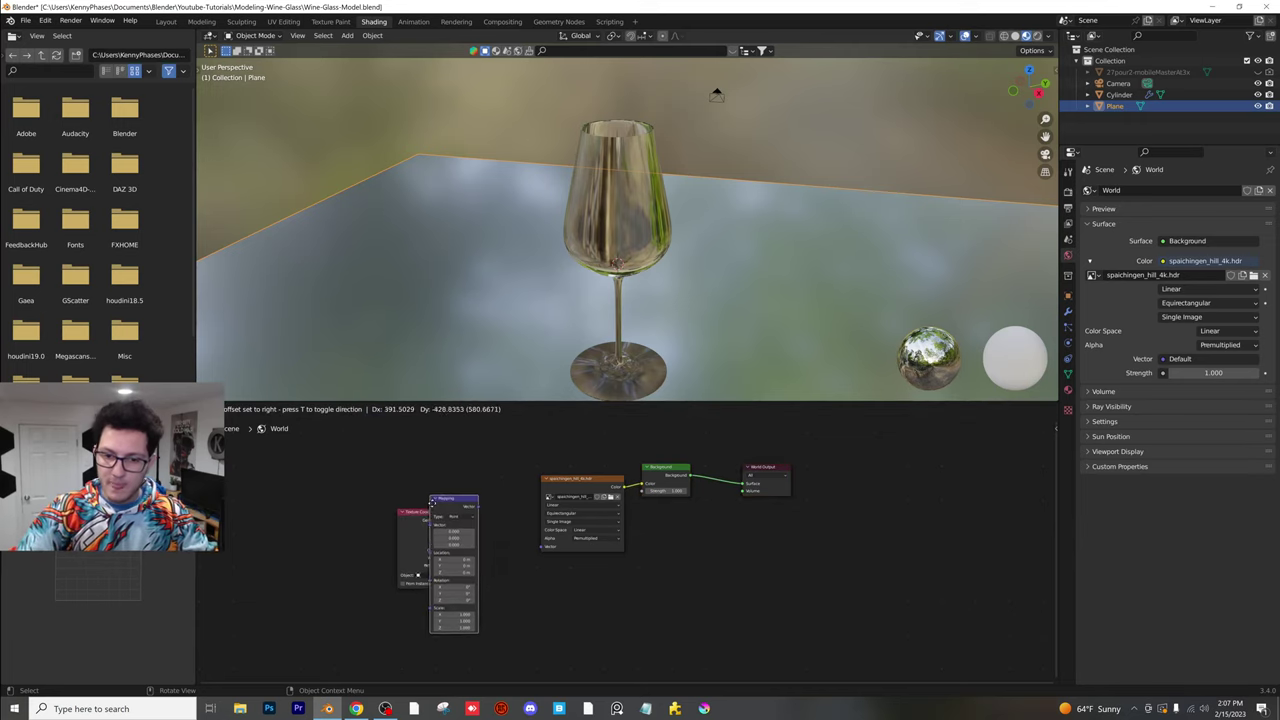
pyautogui.click(482, 478)
pyautogui.scroll(5, 474, 508)
pyautogui.moveTo(359, 505); pyautogui.dragTo(408, 476)
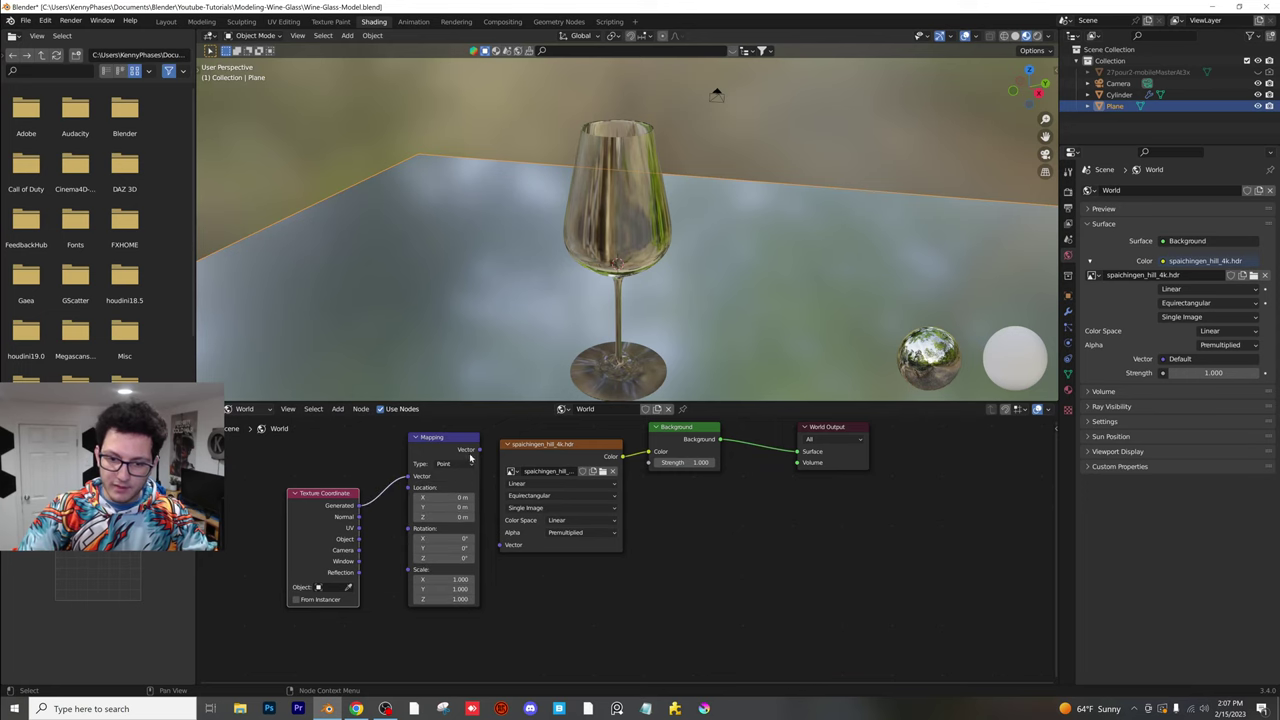
pyautogui.moveTo(480, 450); pyautogui.dragTo(484, 459)
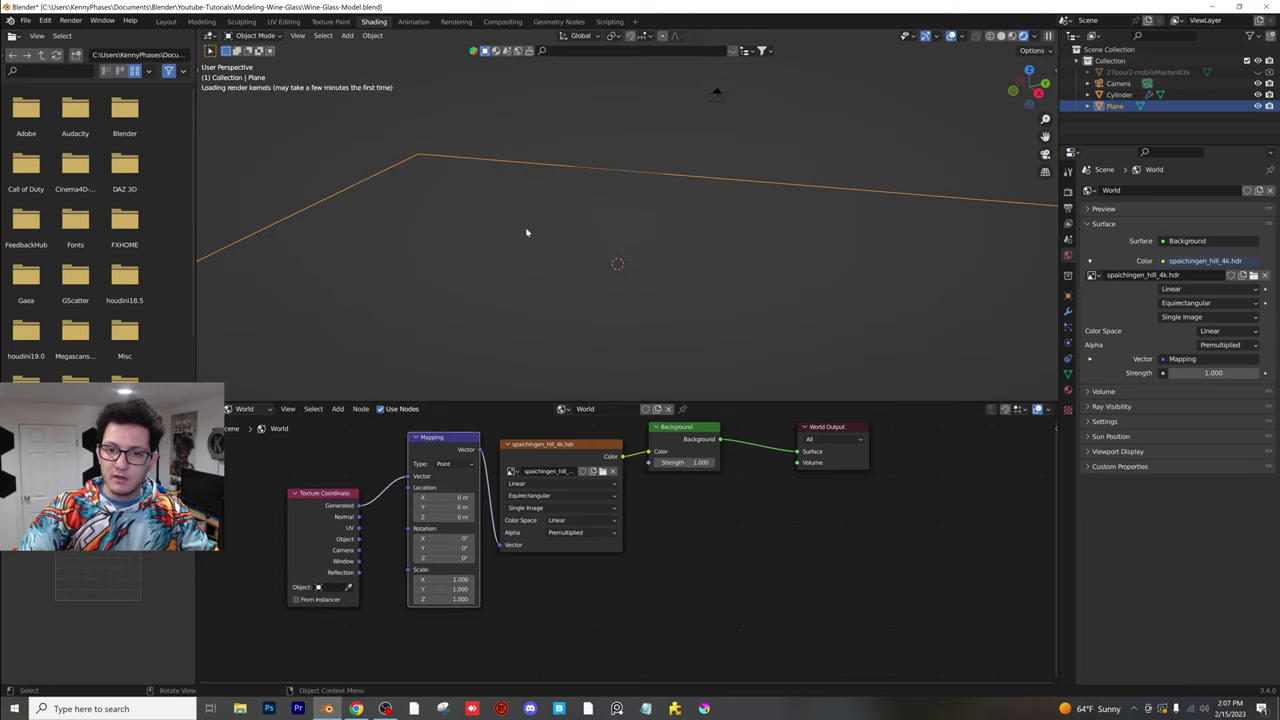
# - Rotate the HDRI to -31° on Z in the Mapping node, judging it in the rendered camera view
pyautogui.press('KP_0')
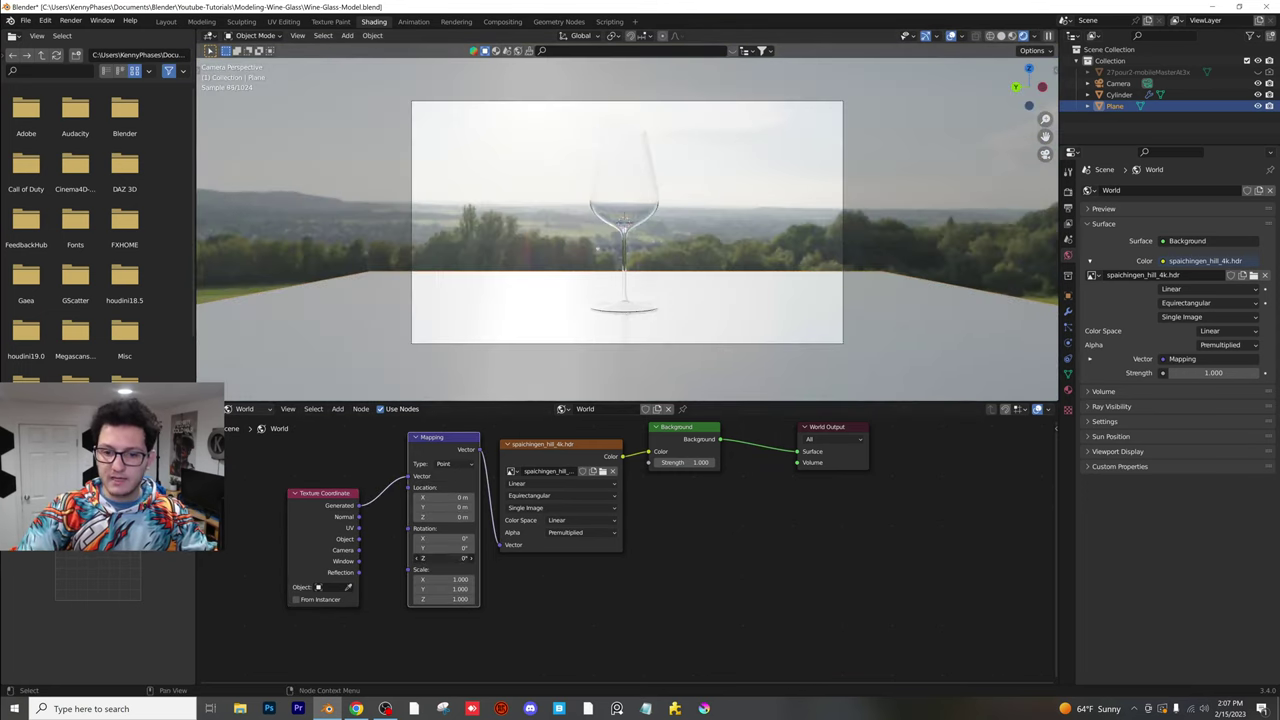
pyautogui.moveTo(444, 558); pyautogui.dragTo(409, 558)
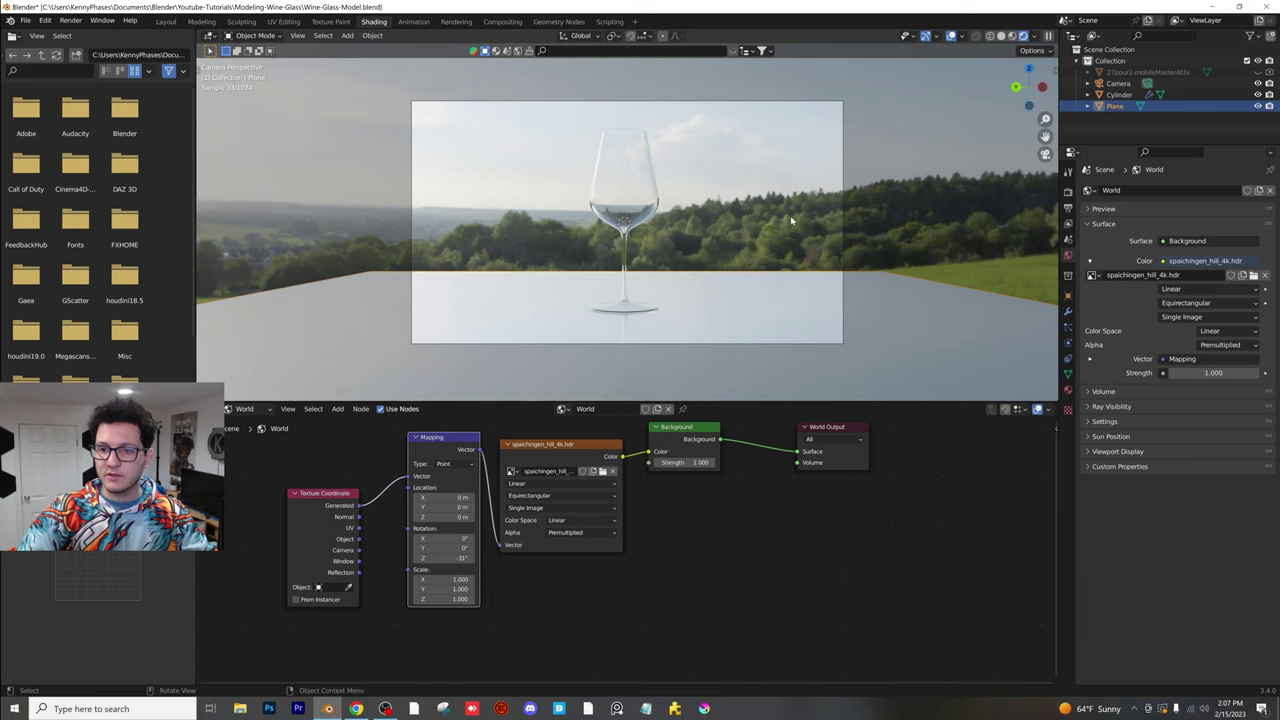
pyautogui.scroll(1, 791, 219)
# - Enable the camera's depth of field, focused on the wine glass (Cylinder), with an F-Stop of 0.1
pyautogui.click(1118, 83)
pyautogui.click(1068, 343)
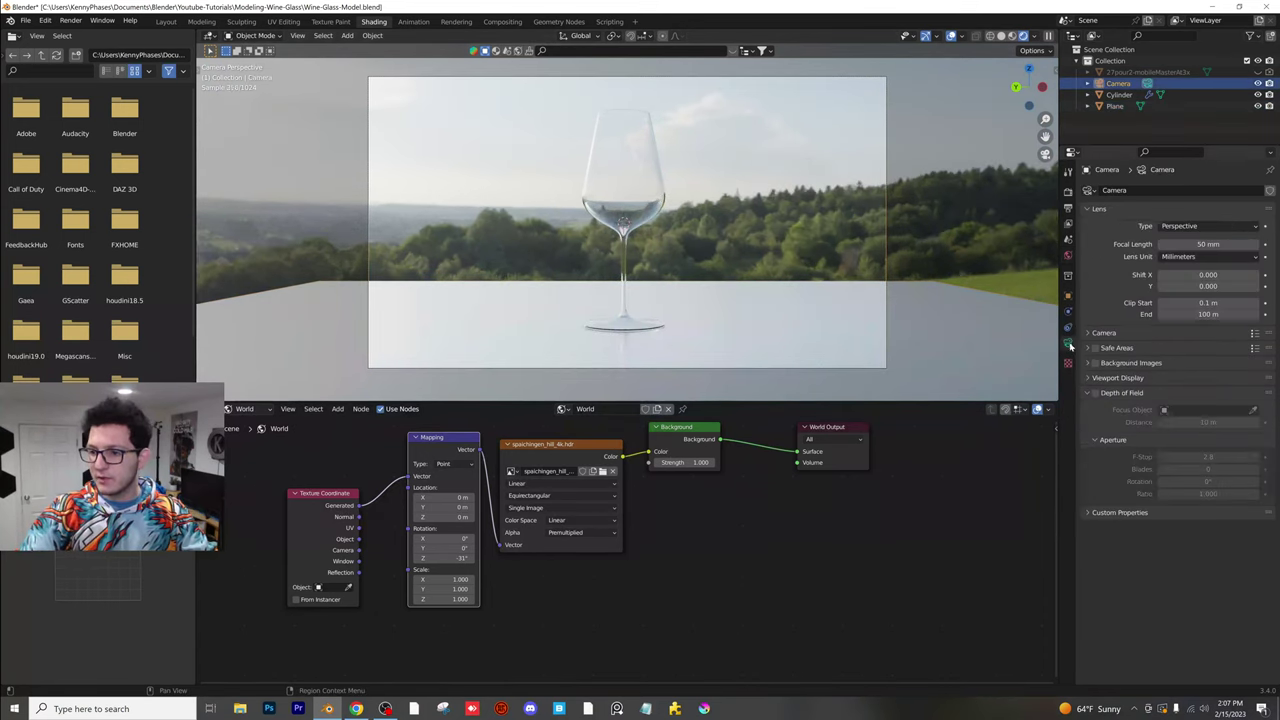
pyautogui.click(1096, 392)
pyautogui.click(1253, 410)
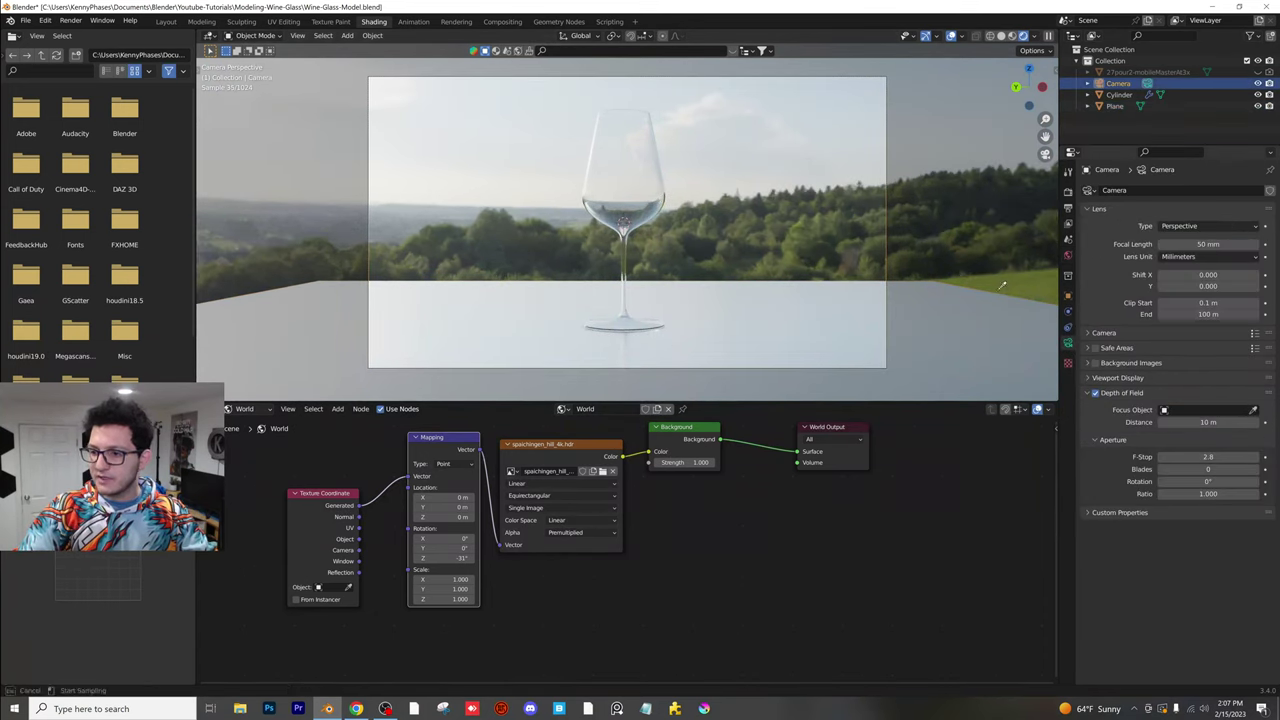
pyautogui.click(642, 167)
pyautogui.doubleClick(1208, 456)
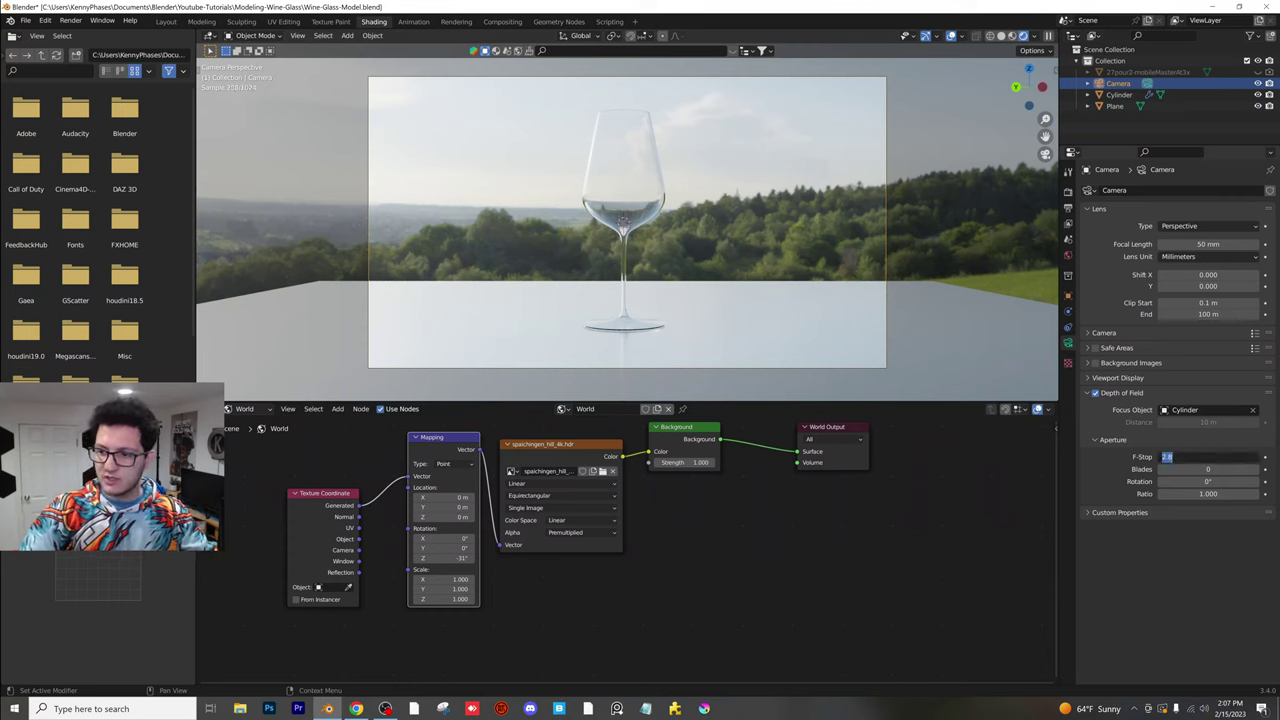
pyautogui.write('0.1')
pyautogui.press('Return')
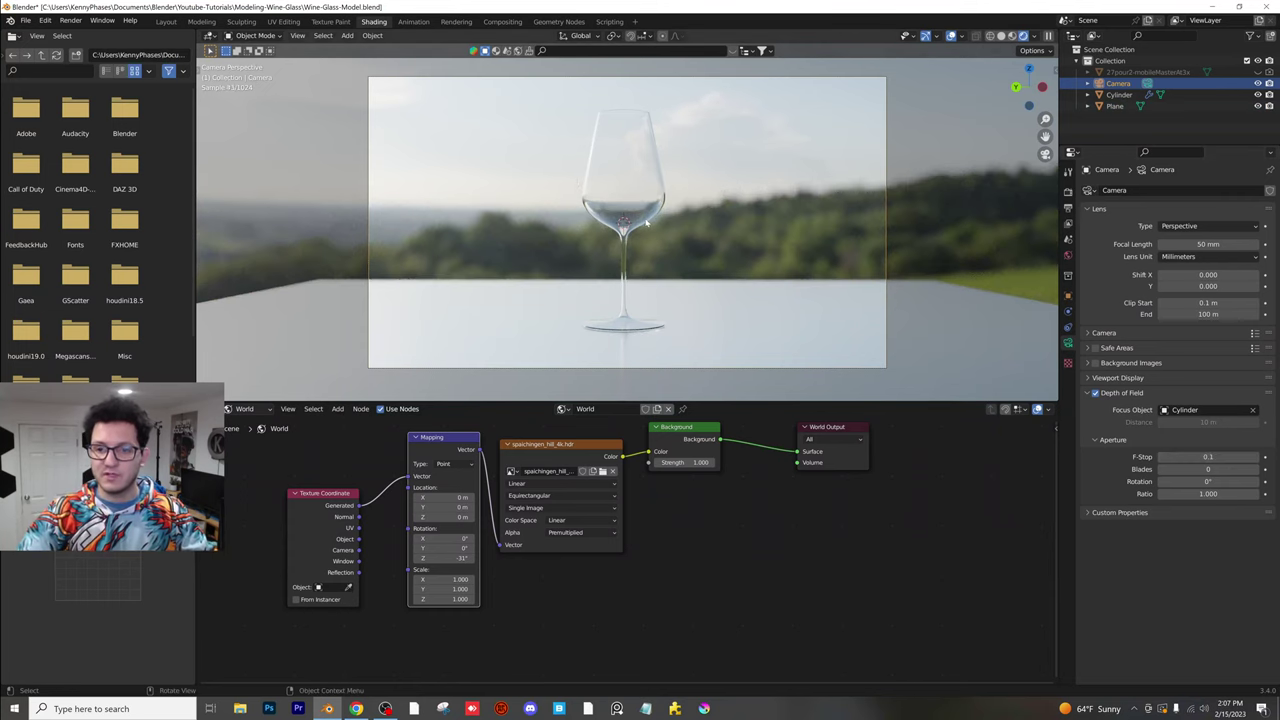
pyautogui.press('Home')
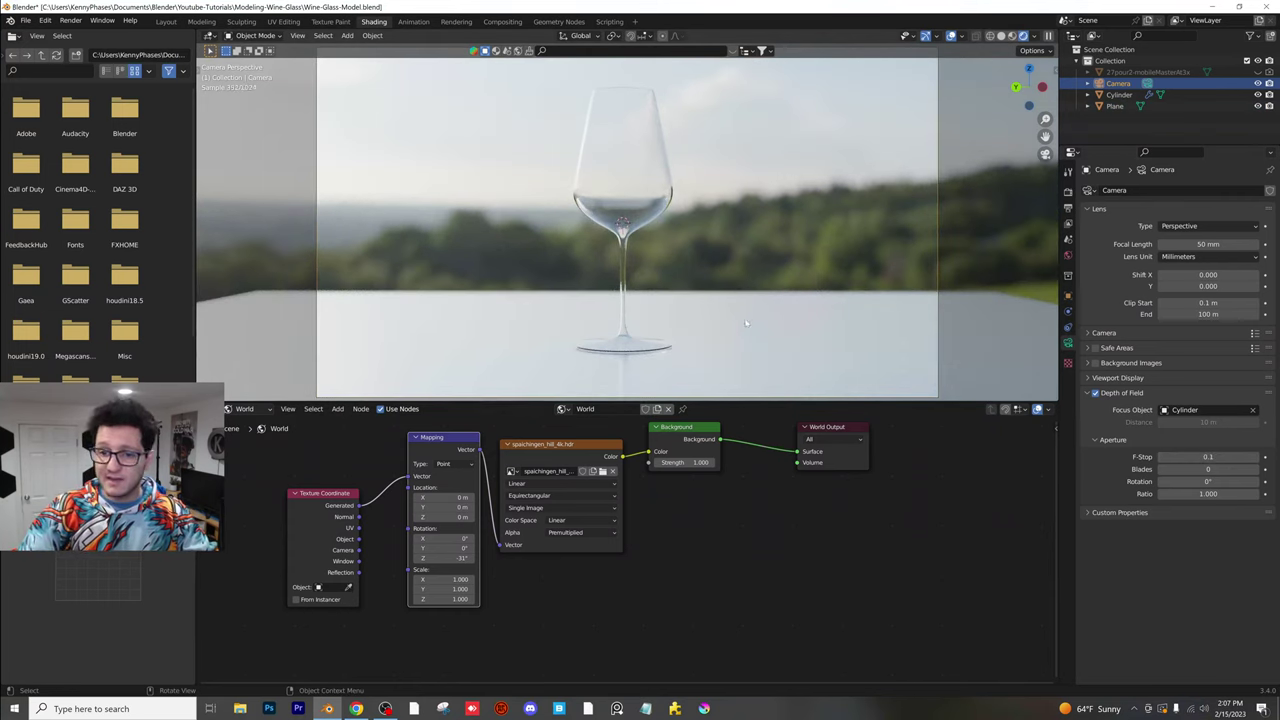
pyautogui.scroll(-1, 906, 320)
# - Darken the ground plane's base color to dark gray and raise its Roughness to about 0.443
pyautogui.click(889, 282)
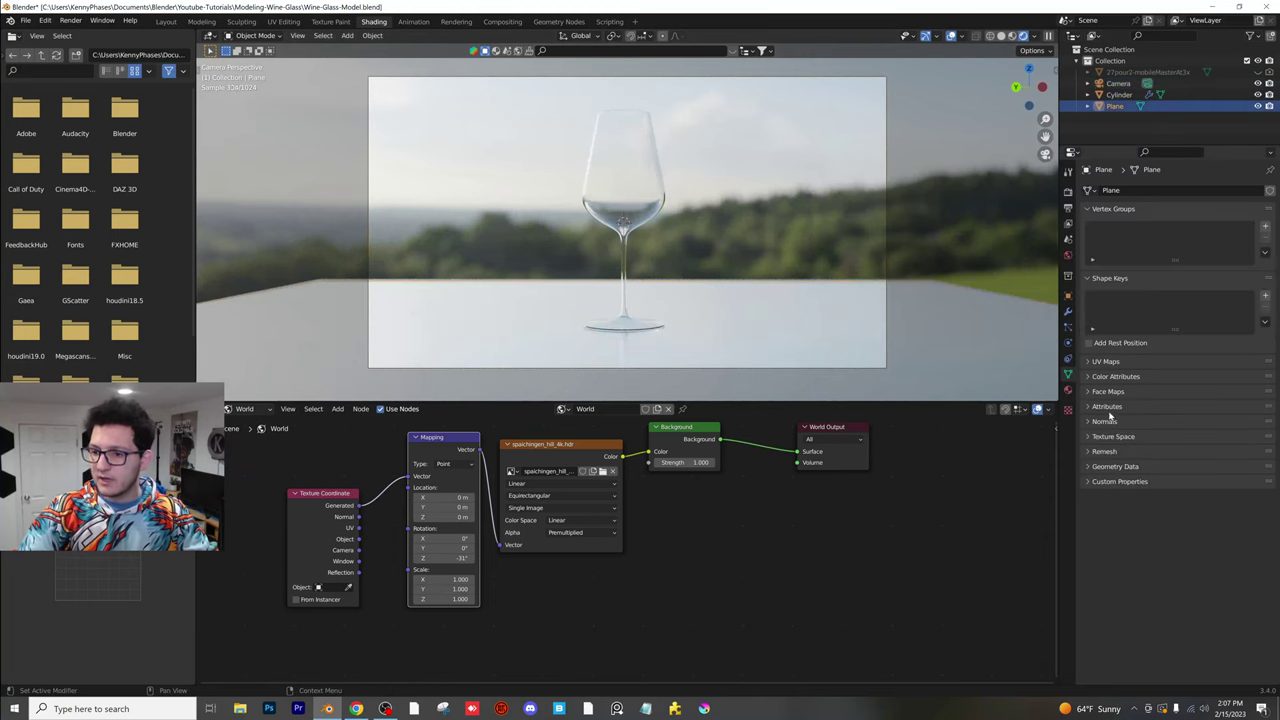
pyautogui.click(1068, 390)
pyautogui.click(1213, 337)
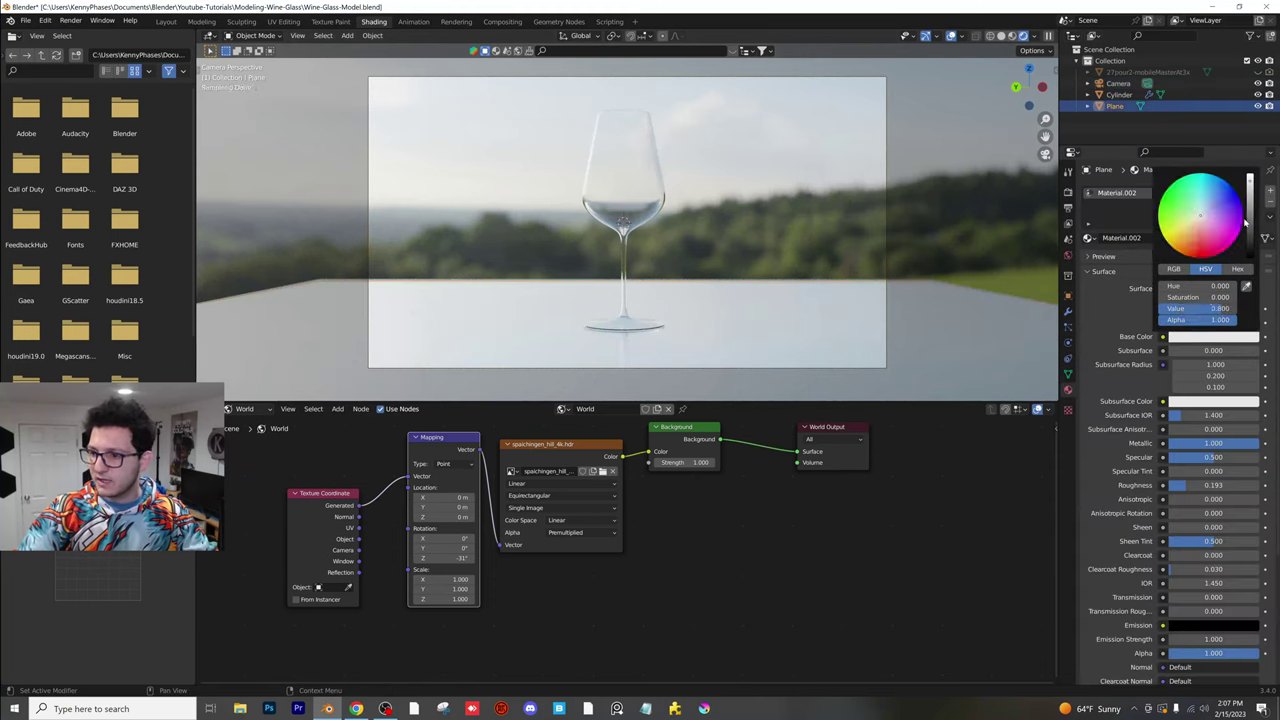
pyautogui.moveTo(1245, 222); pyautogui.dragTo(1249, 252)
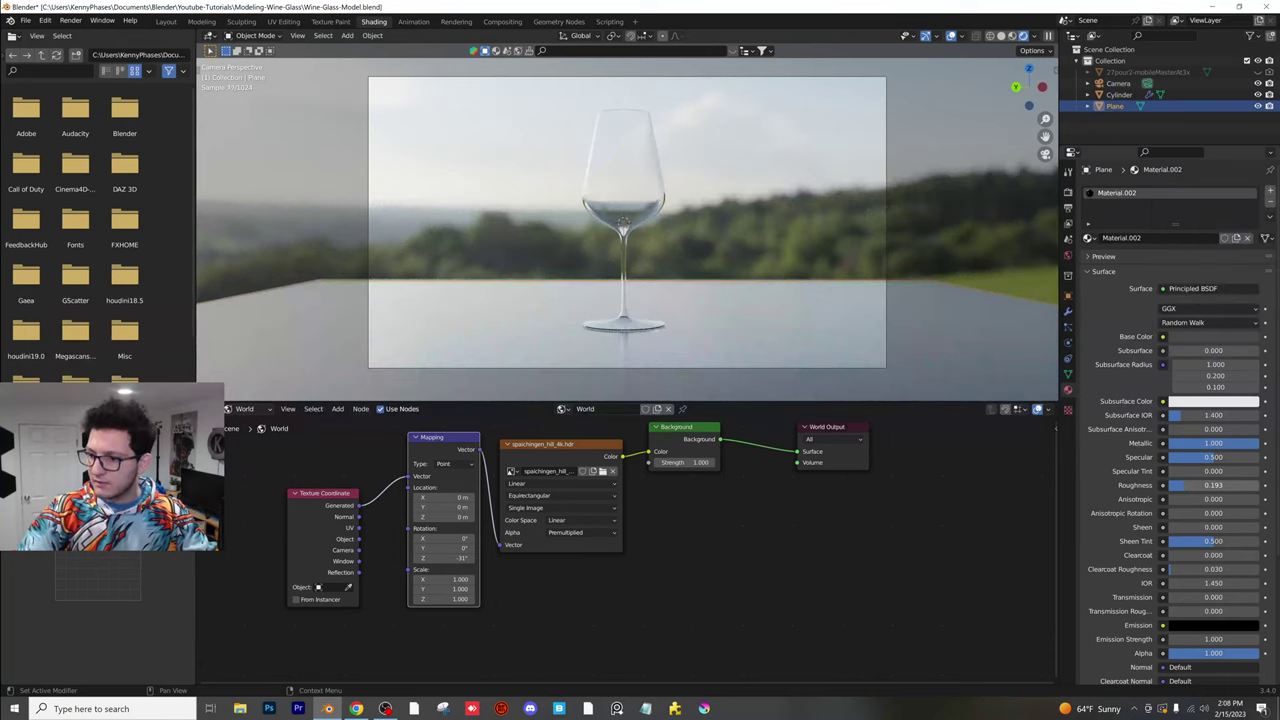
pyautogui.moveTo(1213, 485); pyautogui.dragTo(1238, 485)
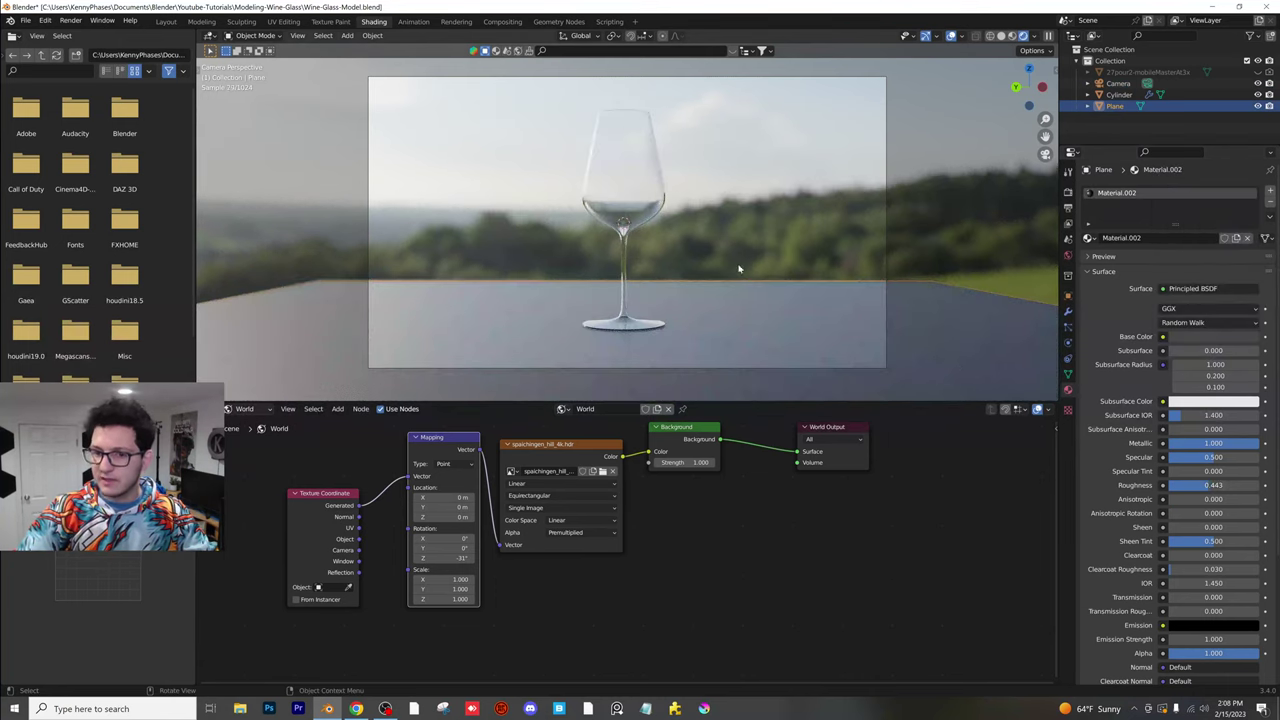
# - Save the file, set the camera's Passepartout to 1.000, and enlarge the 3D viewport area
pyautogui.click(1118, 83)
pyautogui.hotkey('ctrl', 's')
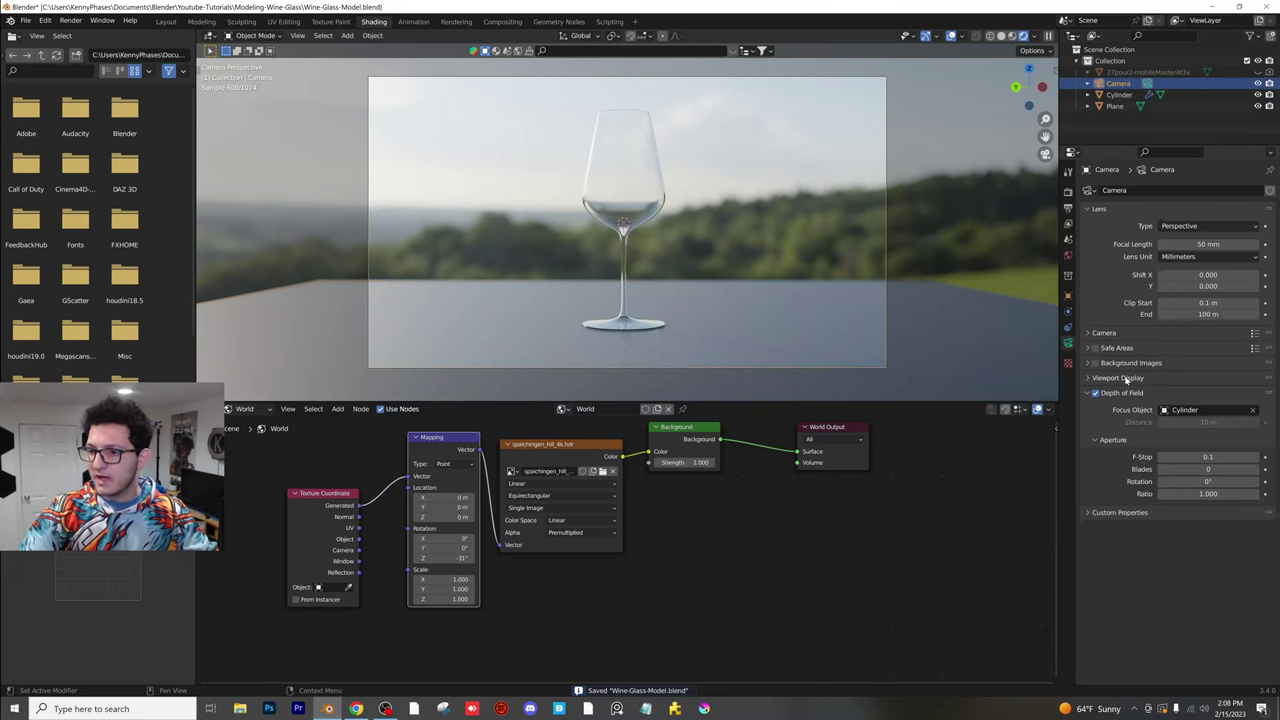
pyautogui.click(1117, 378)
pyautogui.moveTo(1213, 459); pyautogui.dragTo(1262, 459)
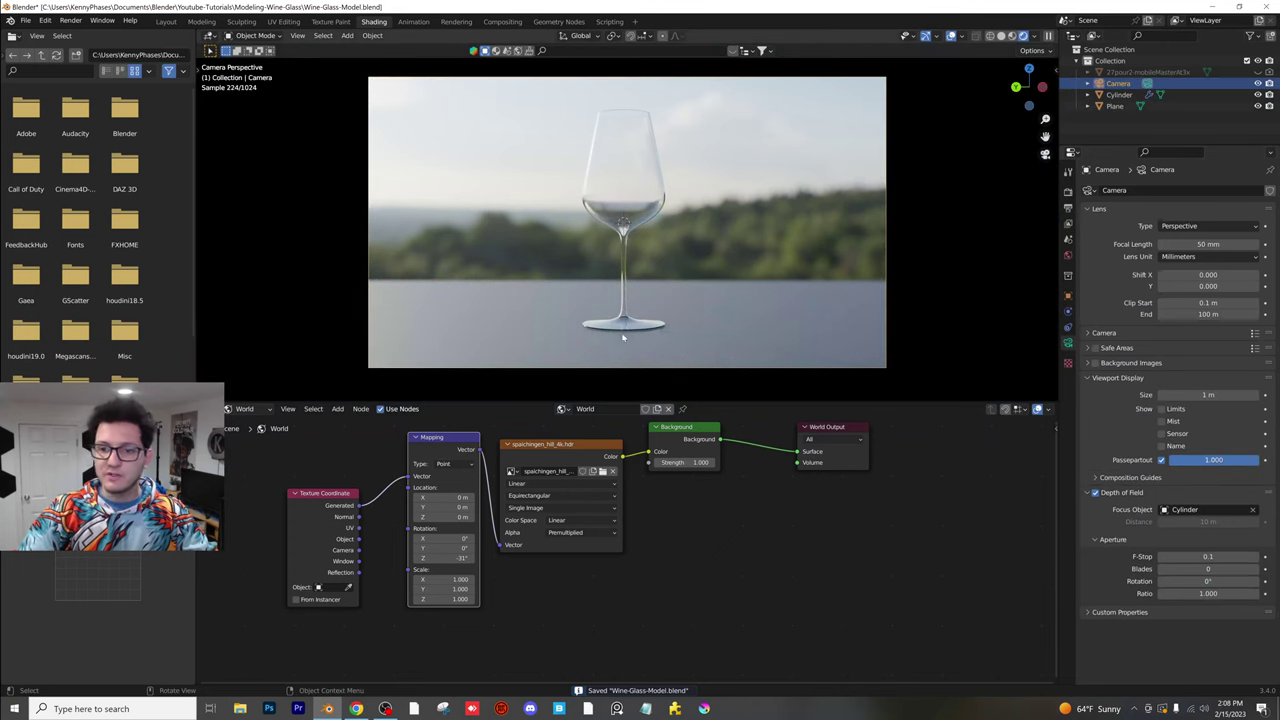
pyautogui.scroll(2, 665, 292)
pyautogui.moveTo(753, 404); pyautogui.dragTo(758, 506)
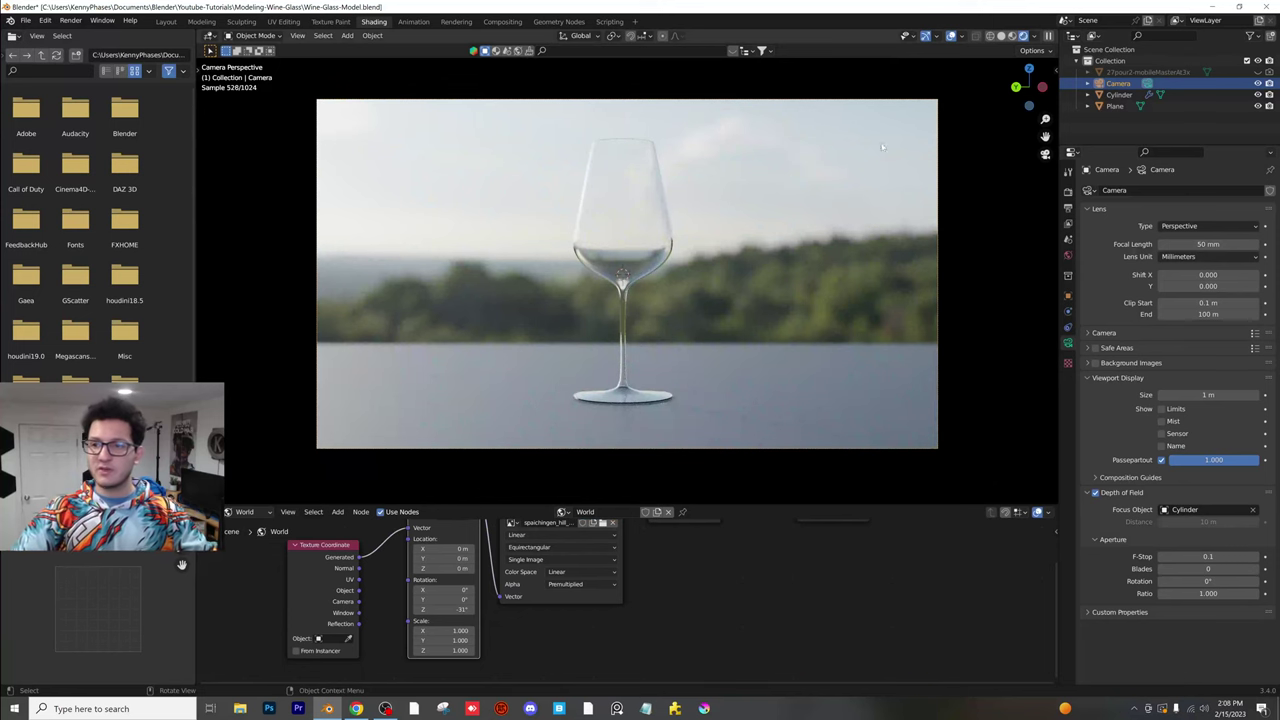
# - Shift the camera about 1.25 m in X, 1.26 m in Y and 0.05 m in Z, and set its focal length to 85 mm
pyautogui.press('g')
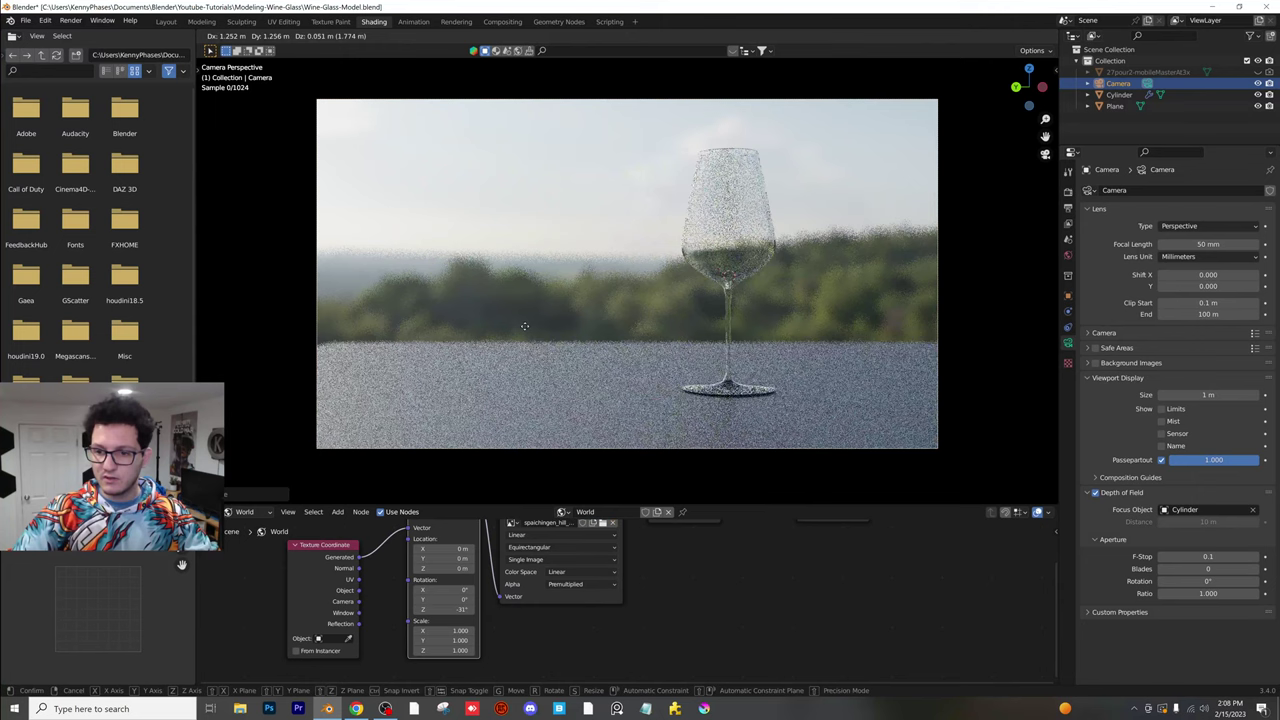
pyautogui.click(676, 318)
pyautogui.click(1208, 244)
pyautogui.write('8')
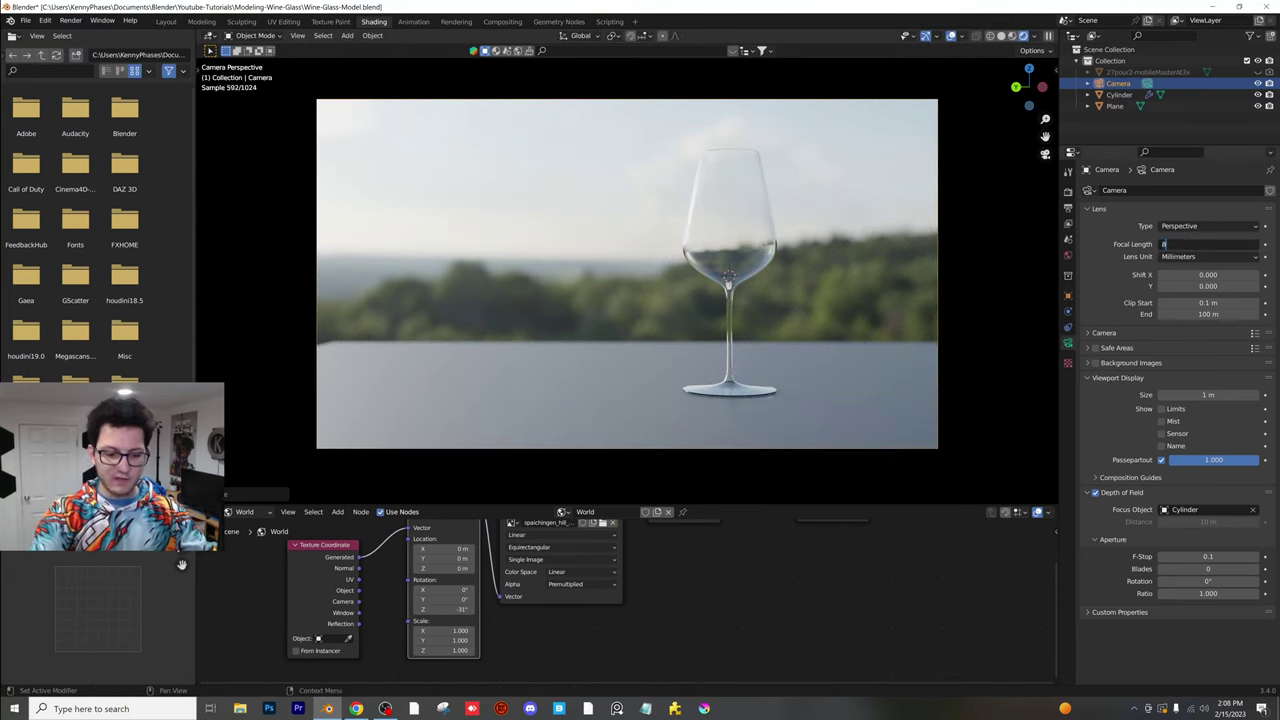
pyautogui.write('5')
pyautogui.press('Return')
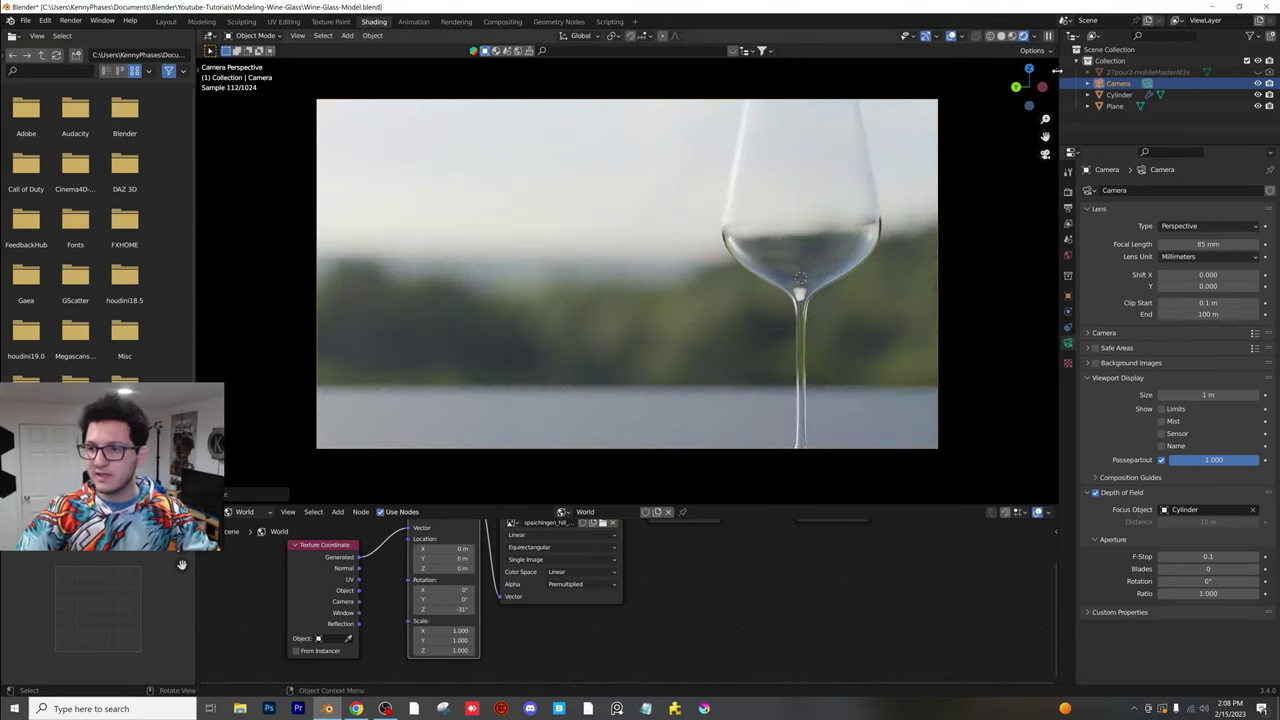
# - Pull the camera back to about X -25.99 m and Y 31.34 m to frame the whole glass, and save the file
pyautogui.click(1054, 71)
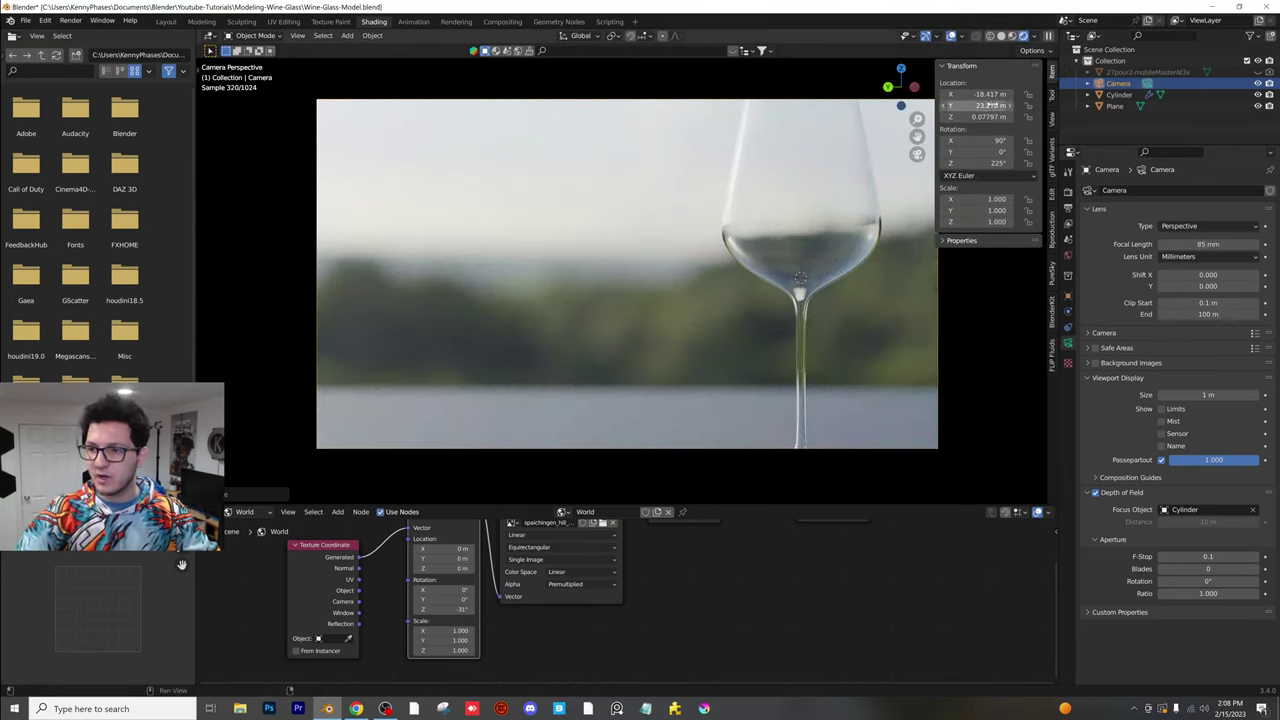
pyautogui.moveTo(983, 94); pyautogui.dragTo(934, 95)
pyautogui.moveTo(1035, 105); pyautogui.dragTo(1055, 105)
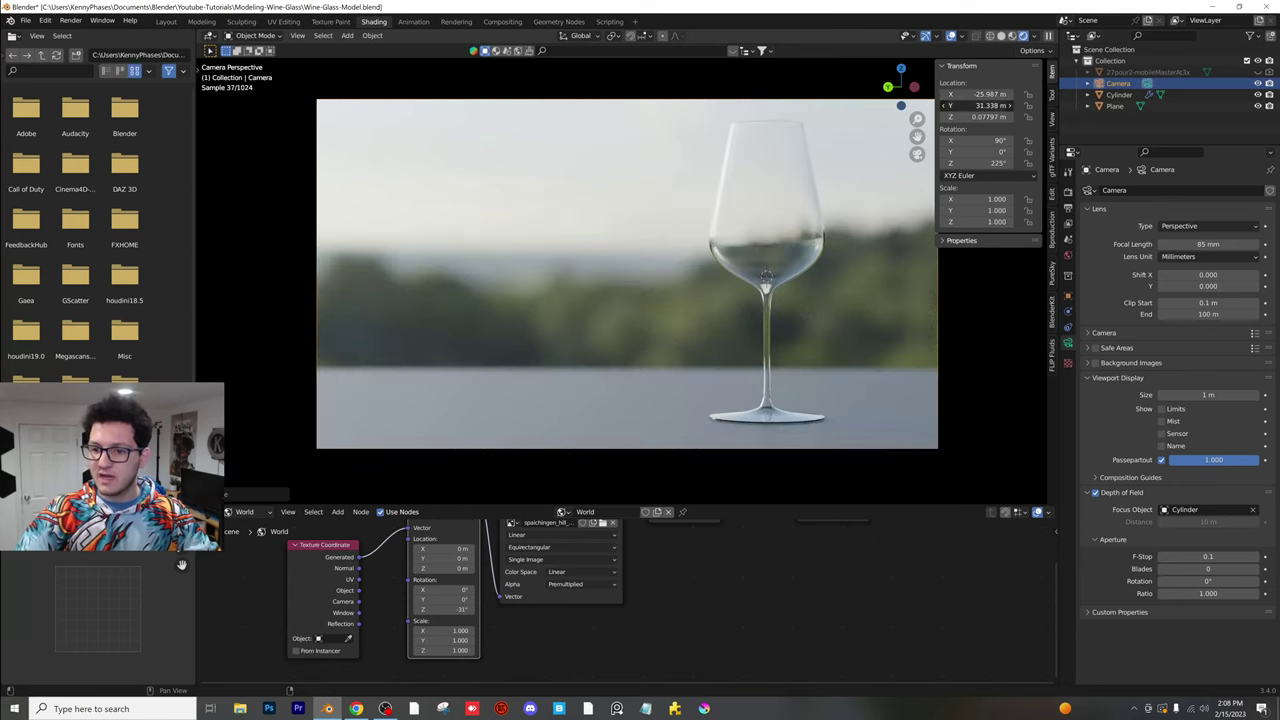
pyautogui.hotkey('ctrl', 's')
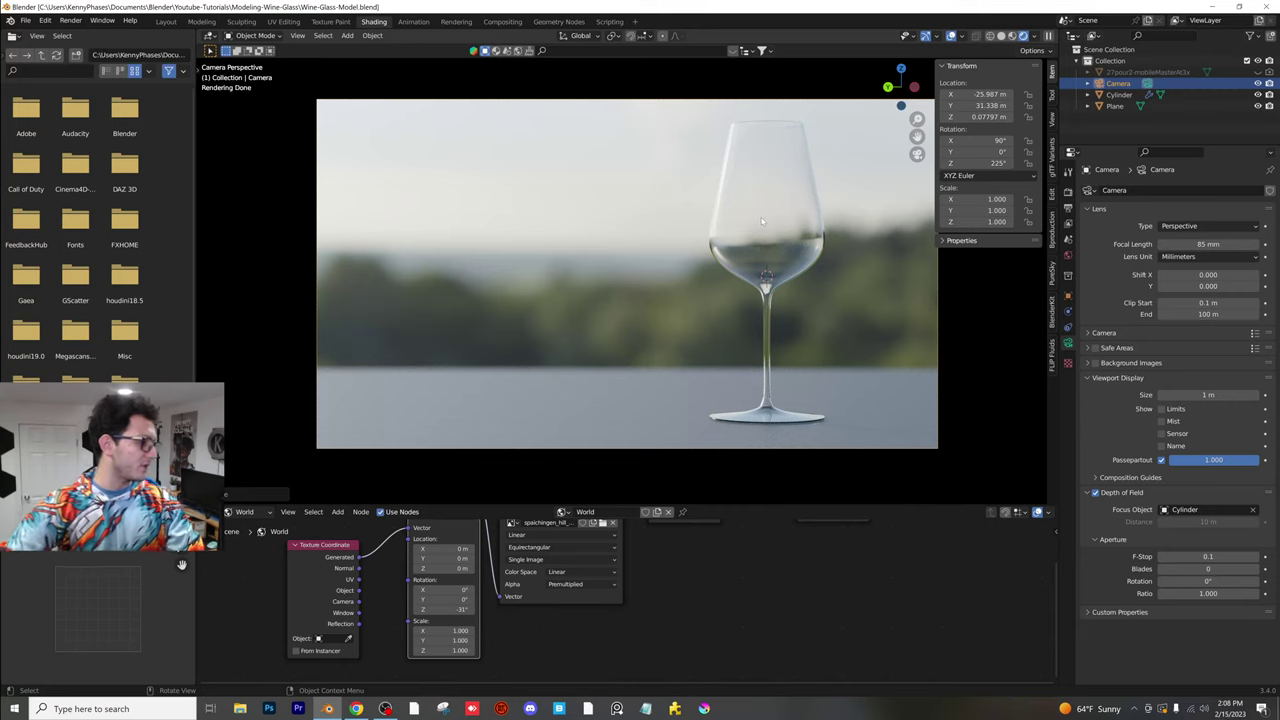
pyautogui.scroll(-4, 652, 569)
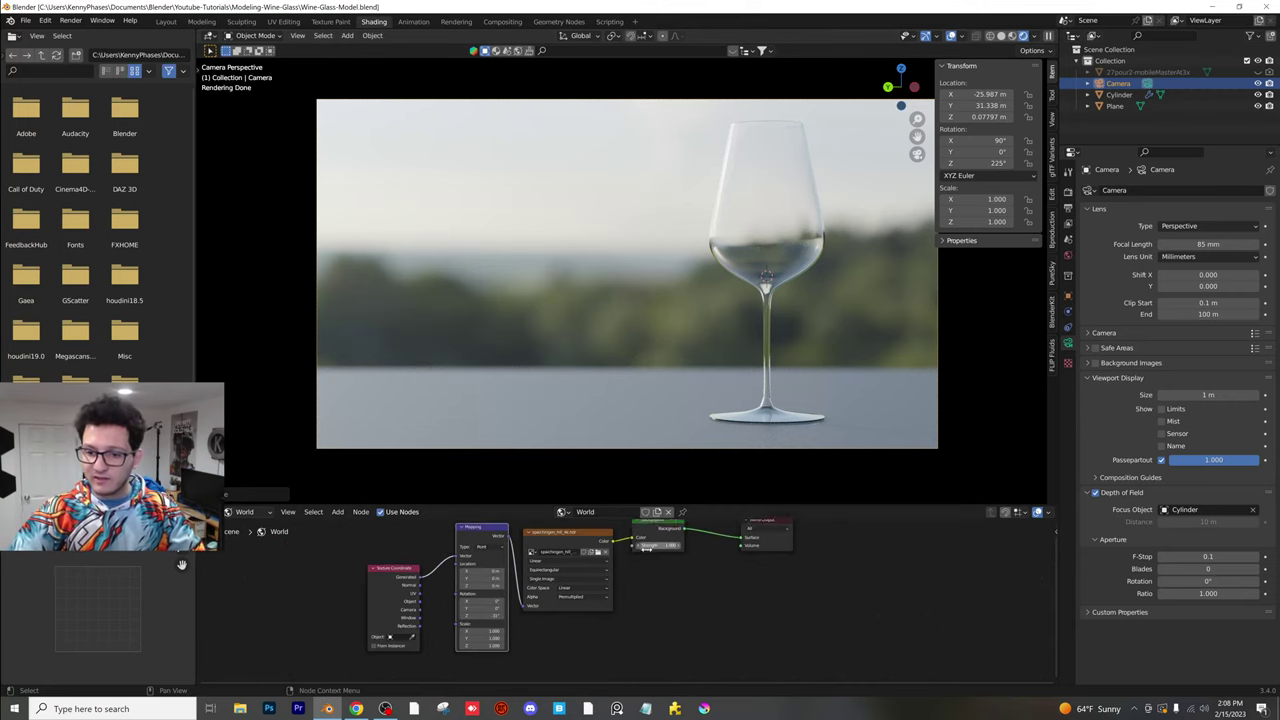
# - Replace the world's environment texture with sunrise.exr from the HDRIs folder
pyautogui.scroll(3, 628, 569)
pyautogui.moveTo(650, 548); pyautogui.dragTo(684, 594, button='middle')
pyautogui.scroll(1, 586, 583)
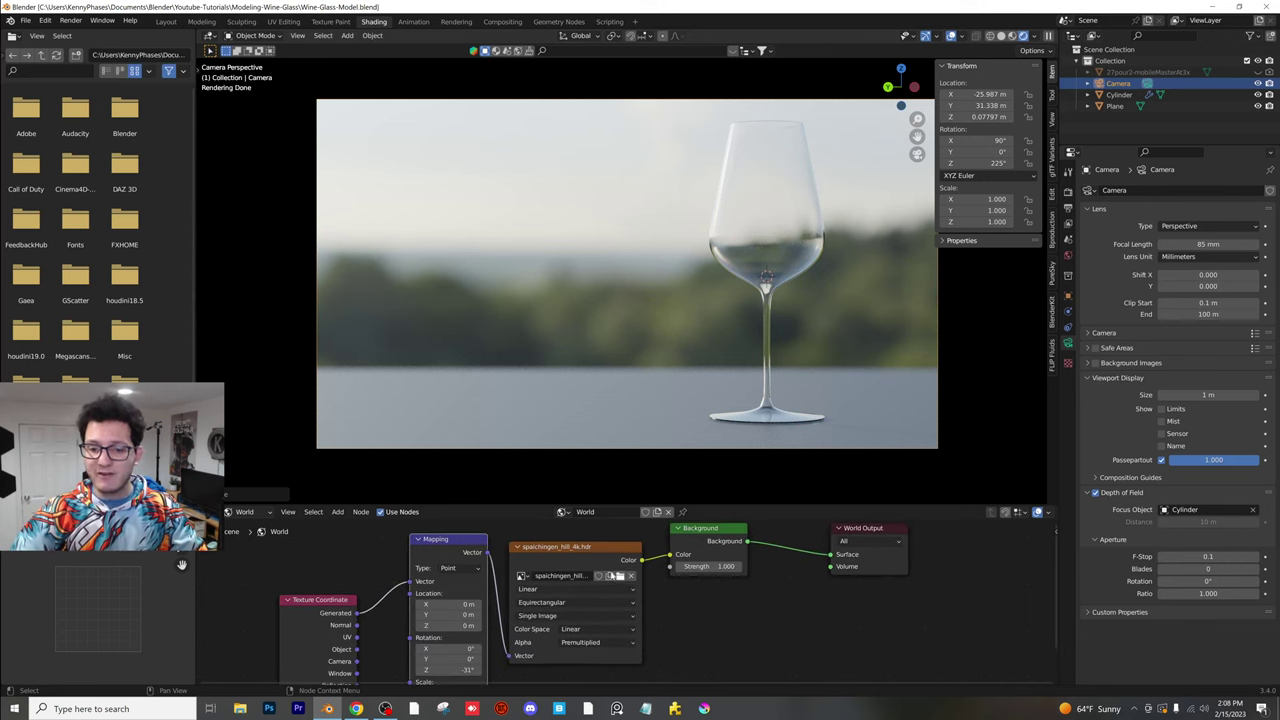
pyautogui.click(621, 577)
pyautogui.doubleClick(1009, 322)
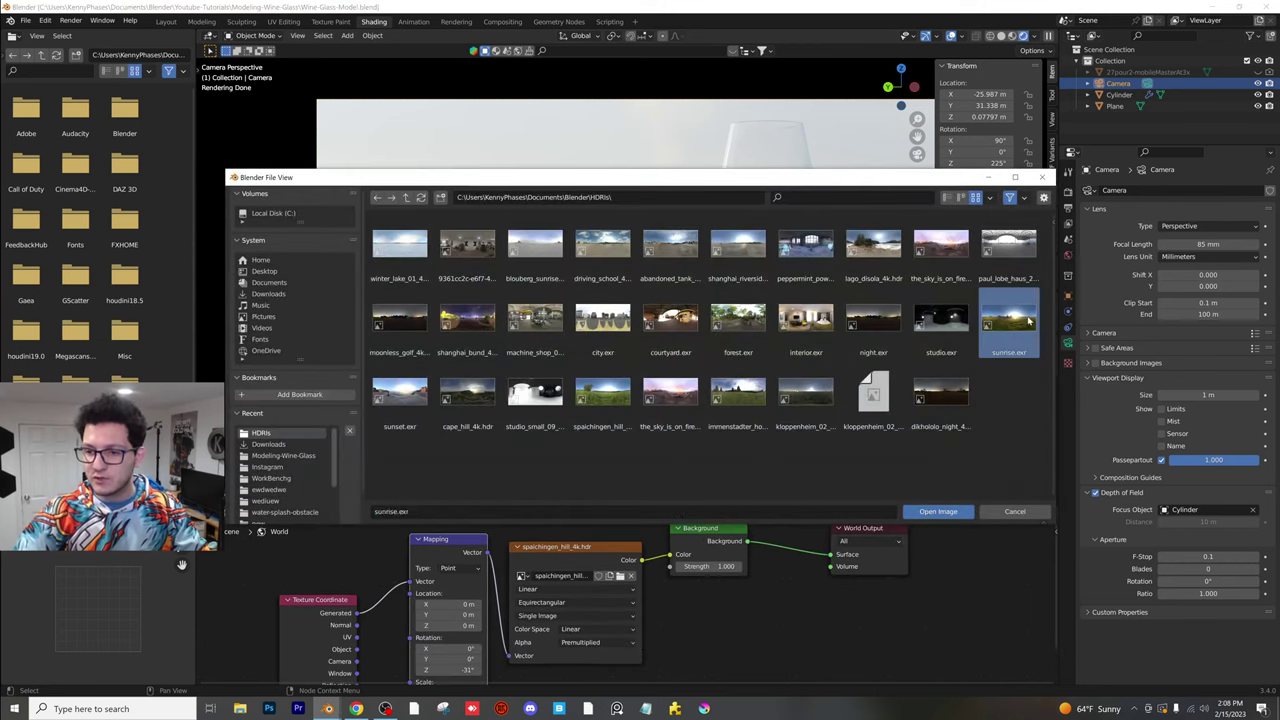
# - Rotate the environment to a Mapping Z rotation of about -309° and save the file
pyautogui.moveTo(450, 669); pyautogui.dragTo(210, 669)
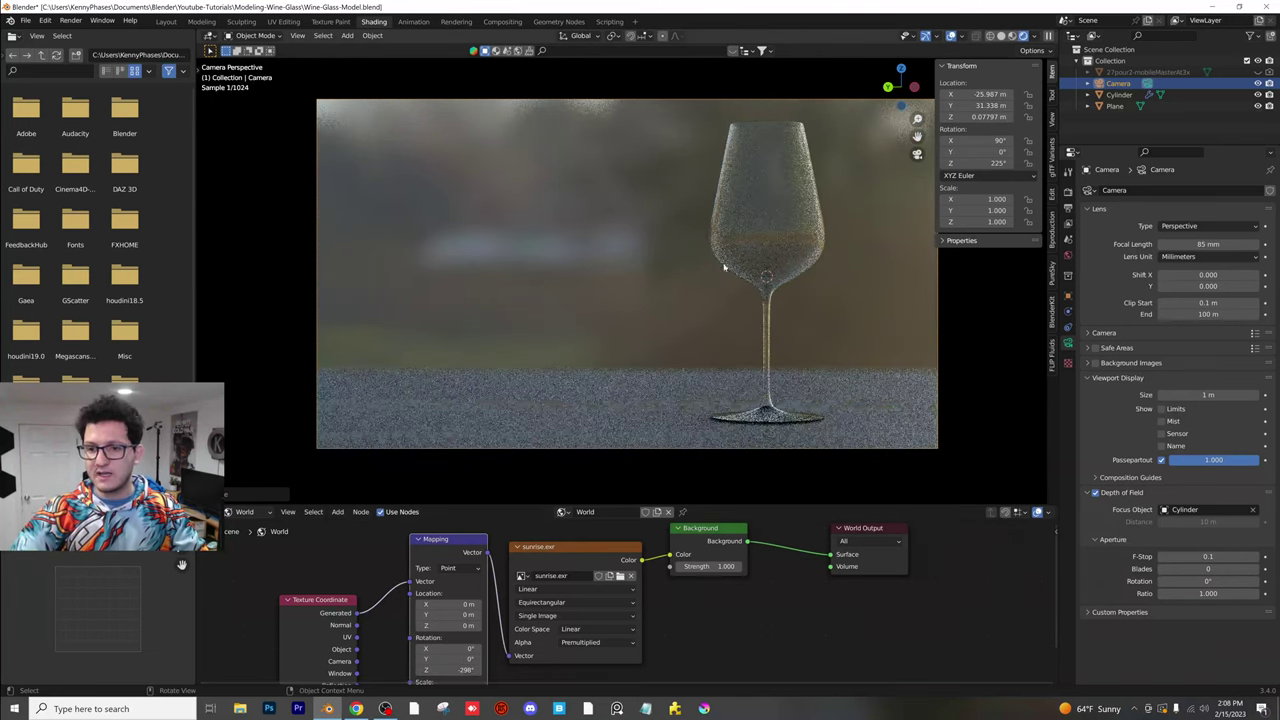
pyautogui.moveTo(450, 669)
pyautogui.mouseDown()
pyautogui.moveTo(435, 669)
pyautogui.moveTo(448, 669)
pyautogui.mouseUp()
pyautogui.hotkey('ctrl', 's')
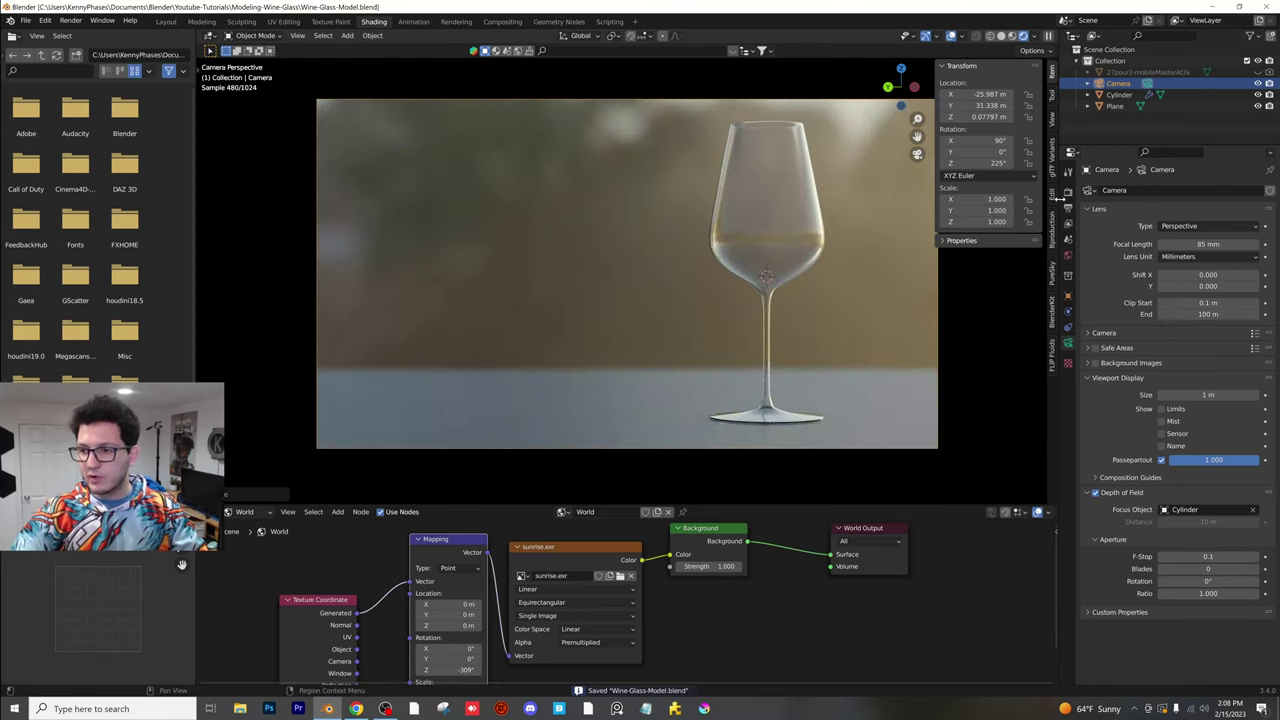
# - Set the Cycles render Max Samples to 150 and switch the render denoiser to OptiX
pyautogui.click(1068, 191)
pyautogui.click(1210, 355)
pyautogui.write('1')
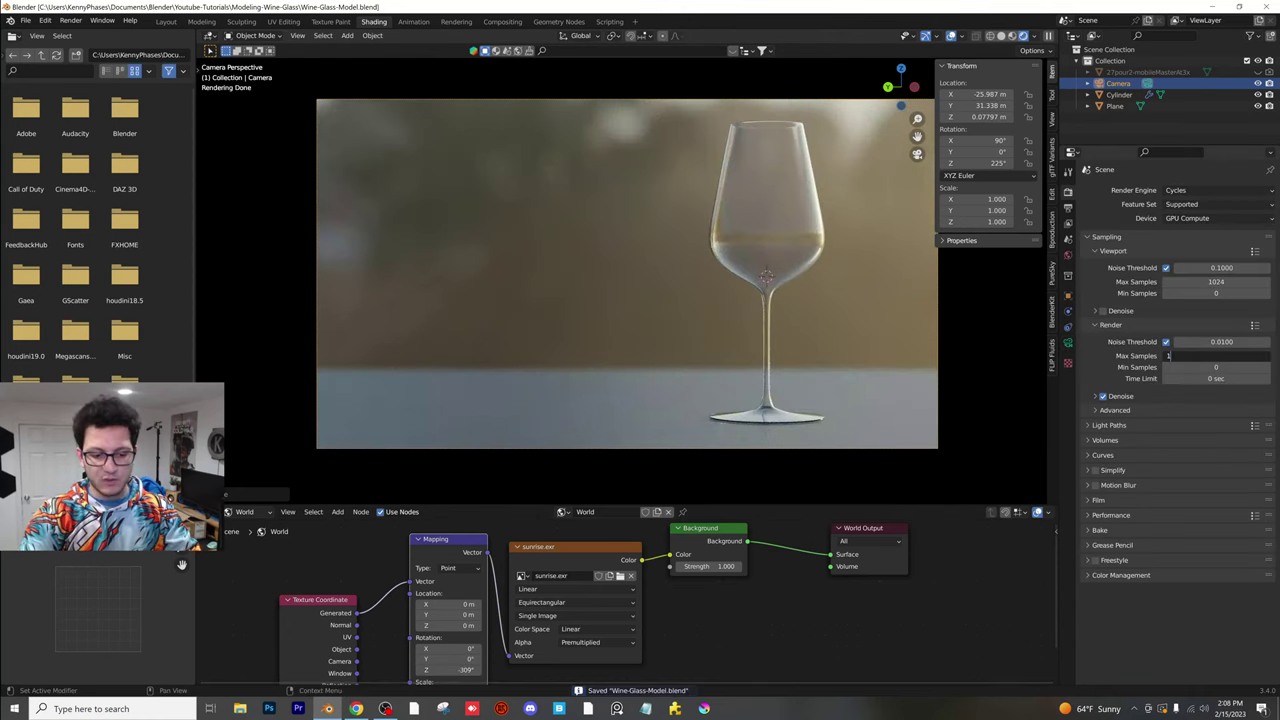
pyautogui.write('50')
pyautogui.press('Return')
pyautogui.click(1121, 396)
pyautogui.click(1197, 413)
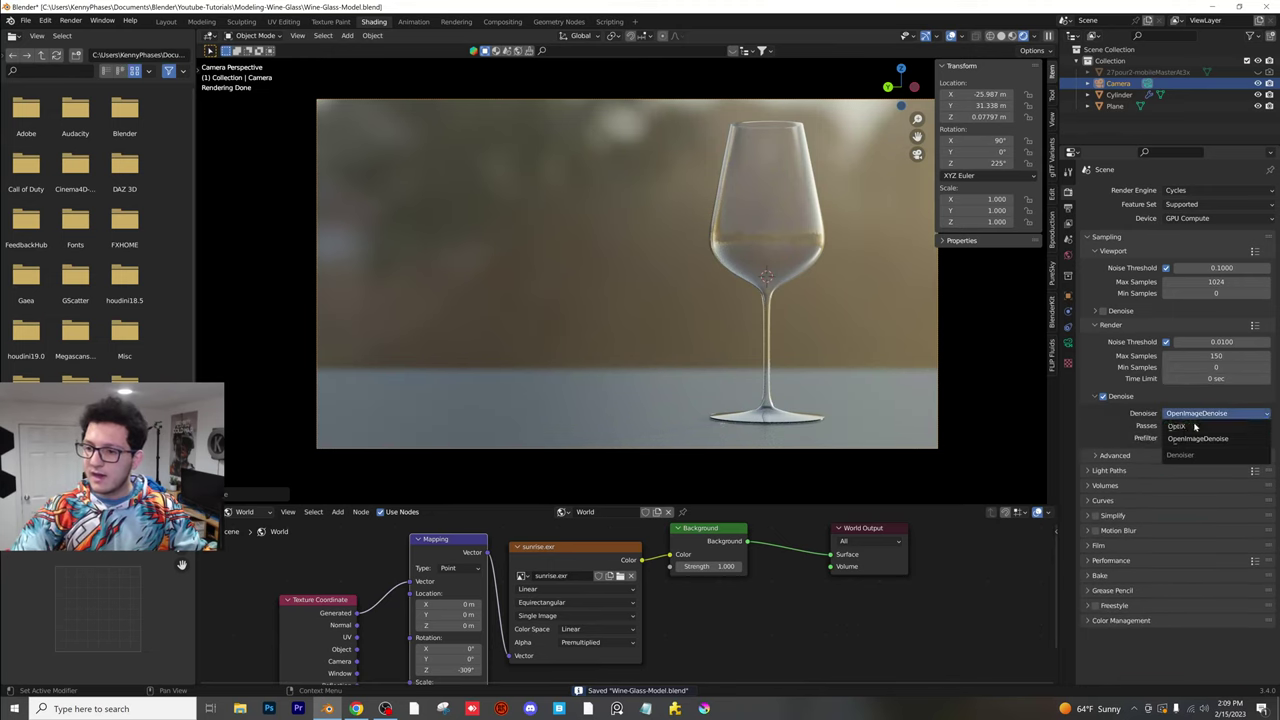
pyautogui.click(1193, 426)
pyautogui.click(1124, 398)
# - Set the Diffuse, Glossy, Transmission and Transparent light bounces to 10 and save the file
pyautogui.click(1109, 425)
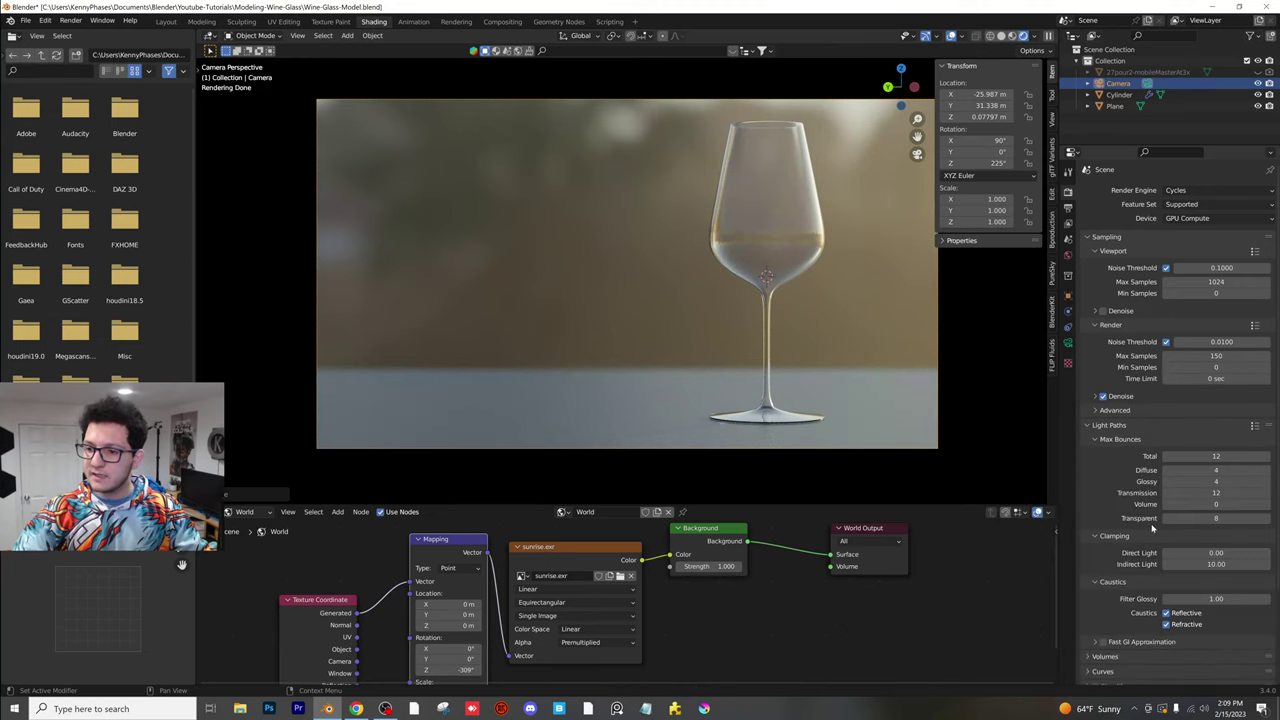
pyautogui.click(1216, 470)
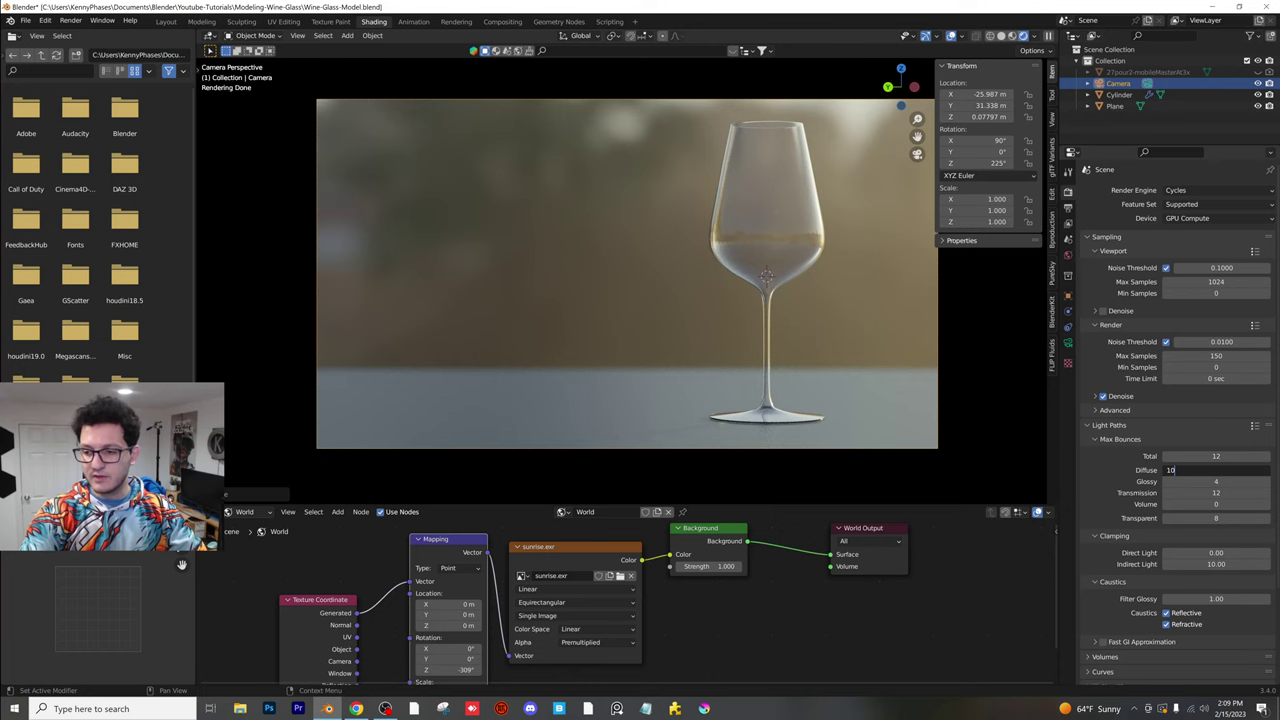
pyautogui.write('10')
pyautogui.press('Return')
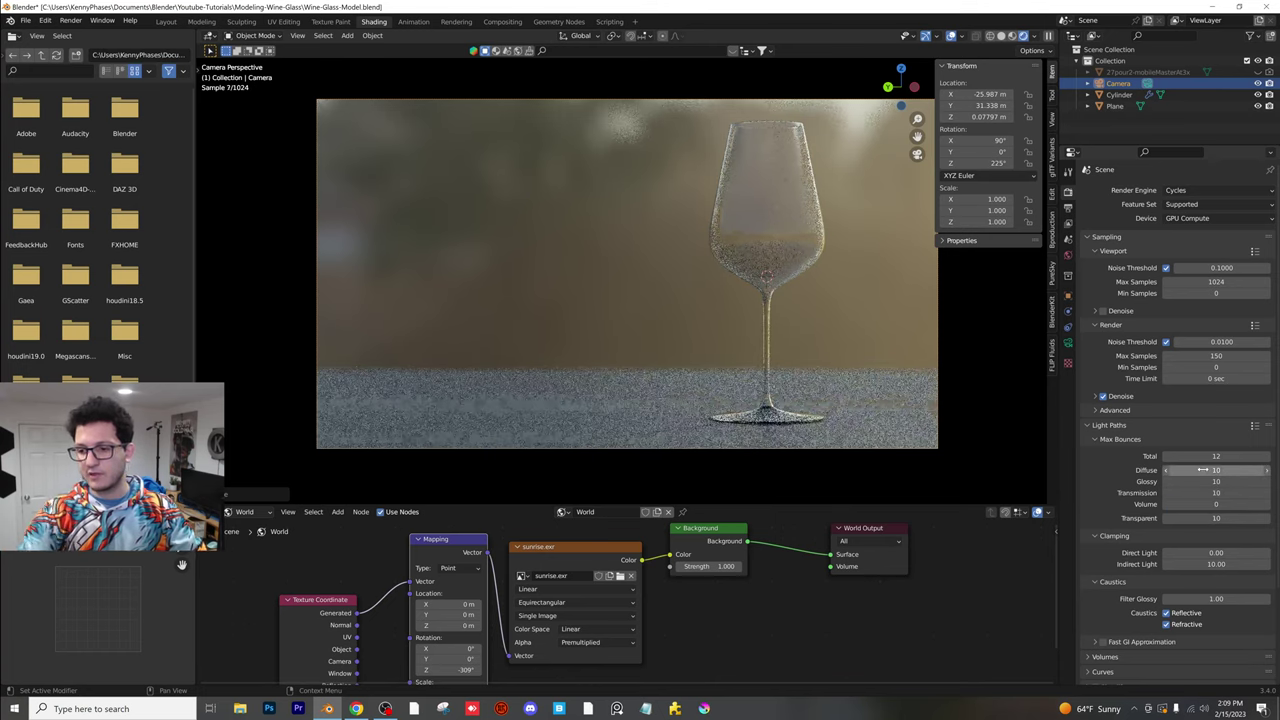
pyautogui.hotkey('ctrl', 's')
# - Set the Total maximum light bounces to 40
pyautogui.click(1205, 456)
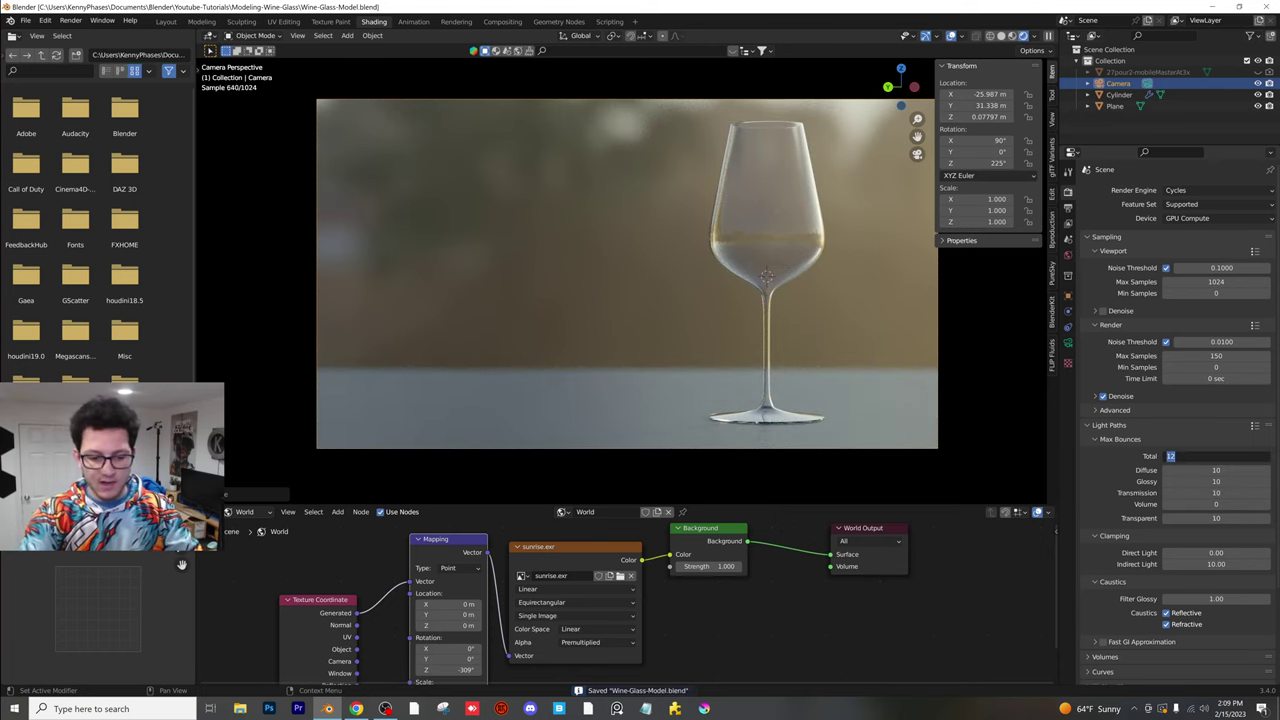
pyautogui.write('45')
pyautogui.press('Return')
pyautogui.click(1219, 456)
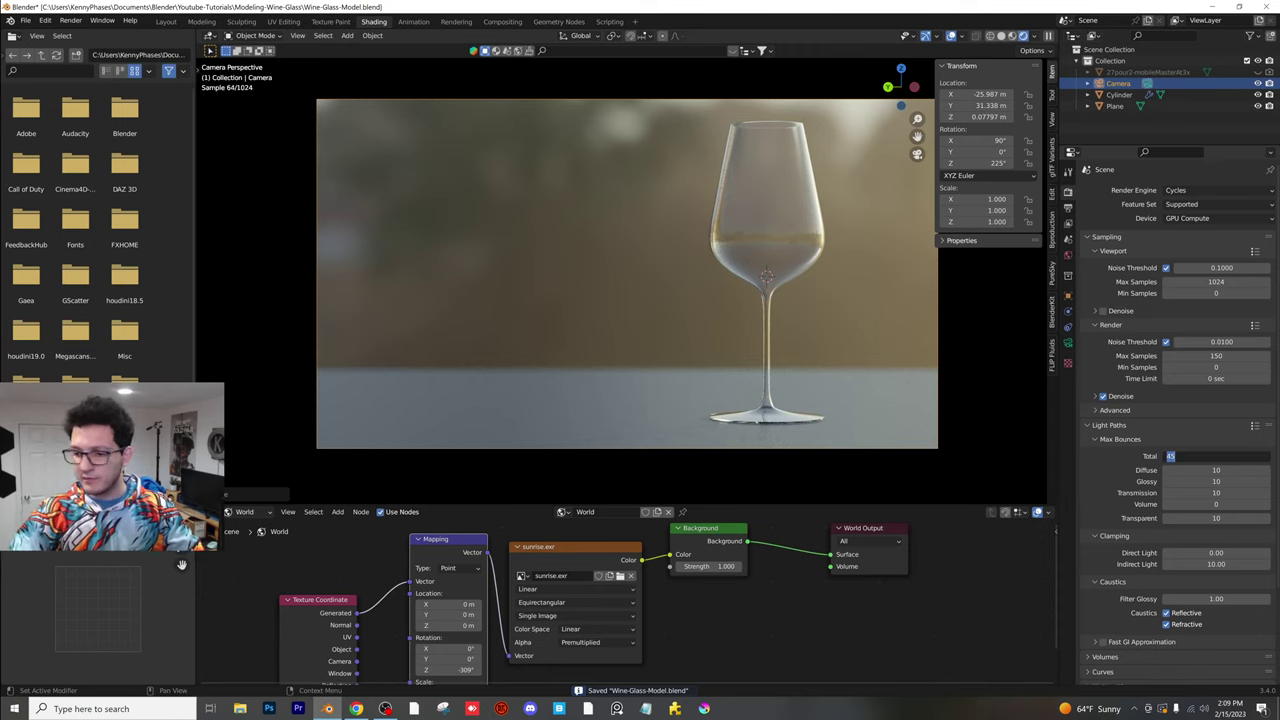
pyautogui.write('40')
pyautogui.press('Return')
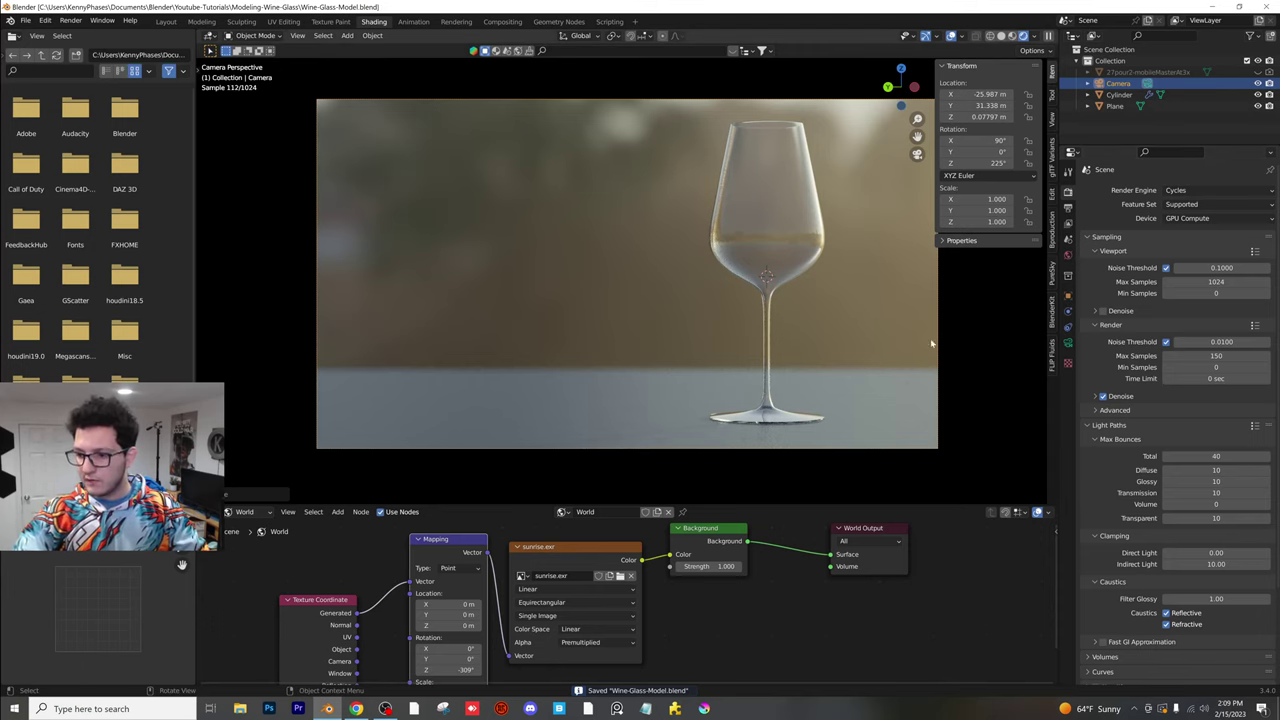
# - Set the caustics Filter Glossy to 0 and save the file
pyautogui.click(1215, 598)
pyautogui.write('0')
pyautogui.press('Return')
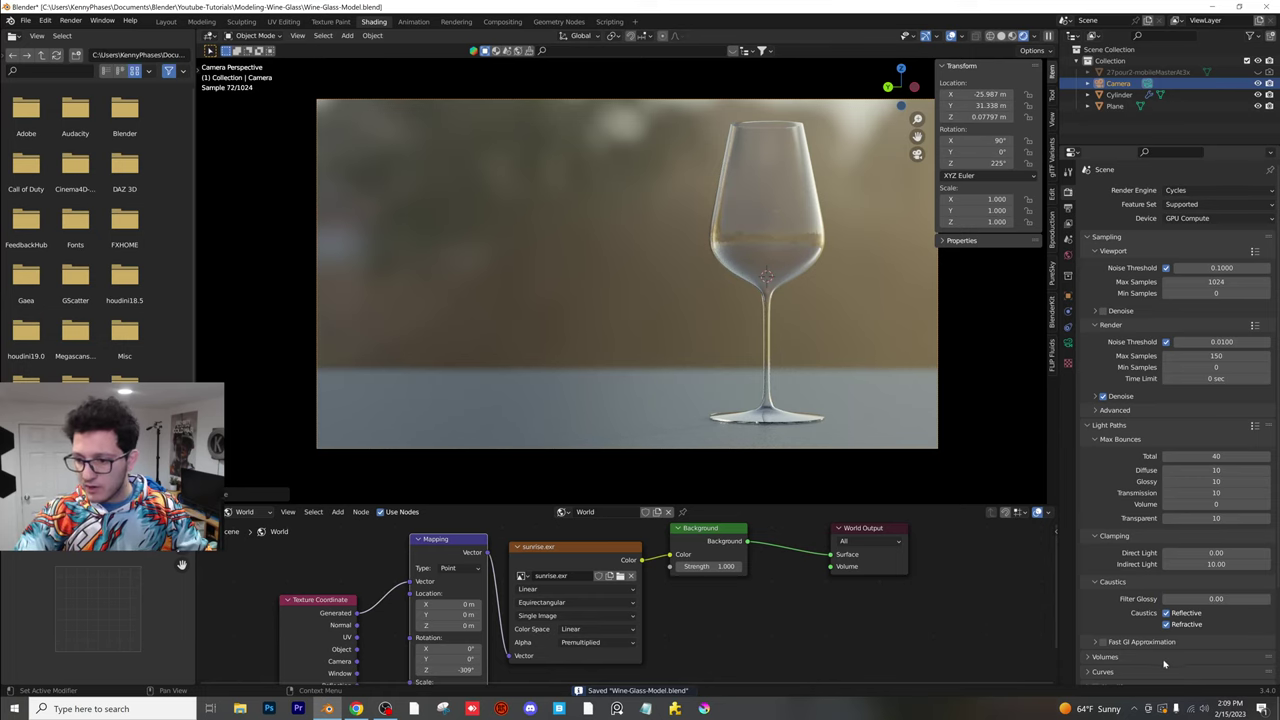
pyautogui.click(1108, 425)
pyautogui.hotkey('ctrl', 's')
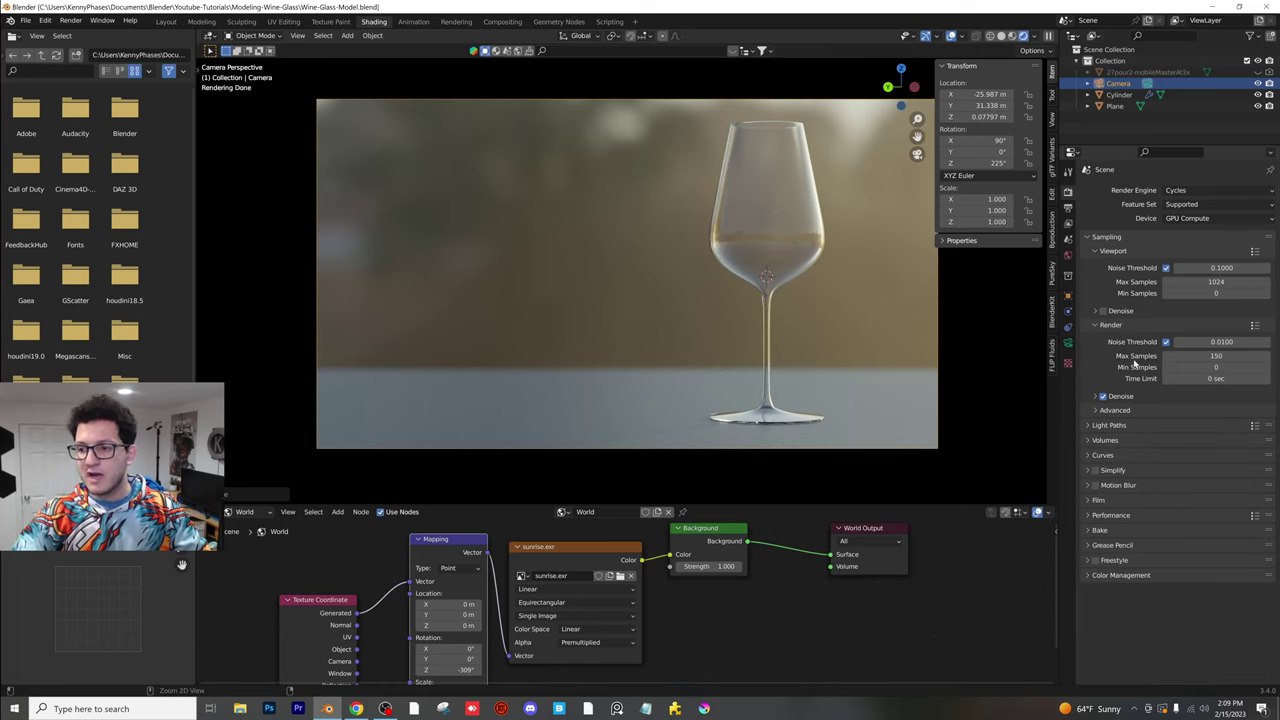
# - Set the color management Look to Medium High Contrast and save the file
pyautogui.click(1110, 325)
pyautogui.click(1110, 251)
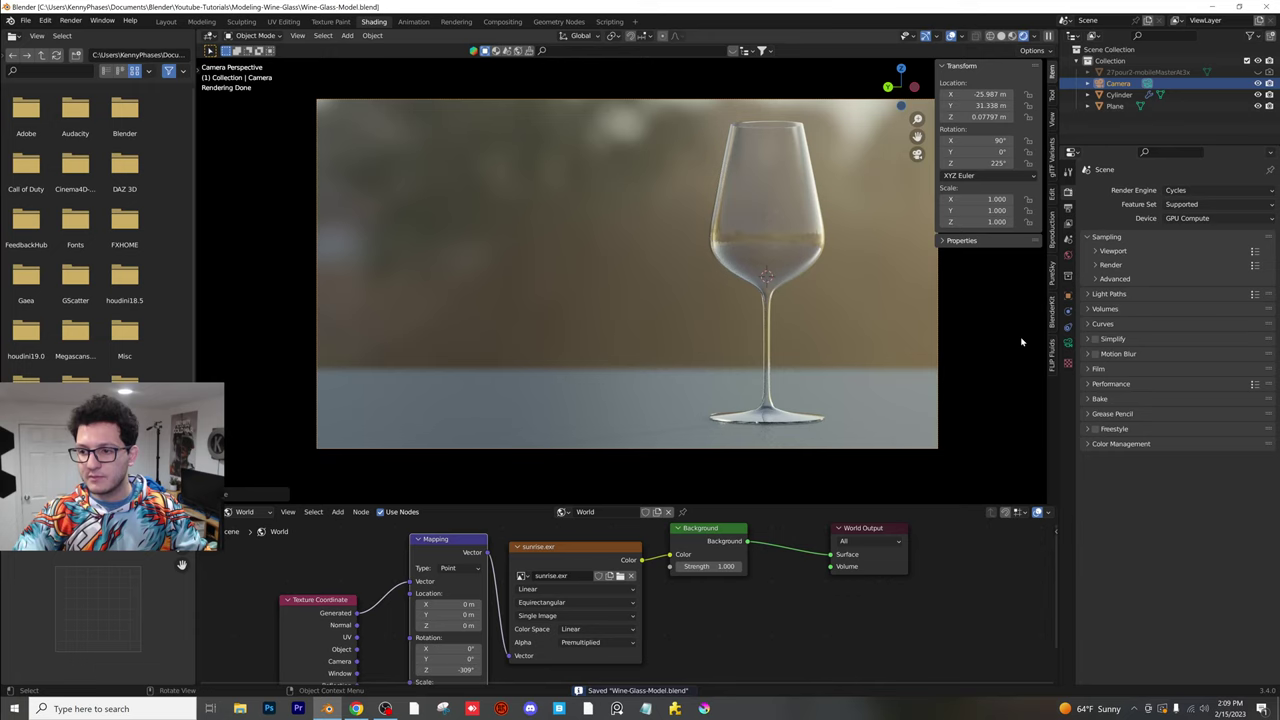
pyautogui.click(1135, 444)
pyautogui.click(1205, 489)
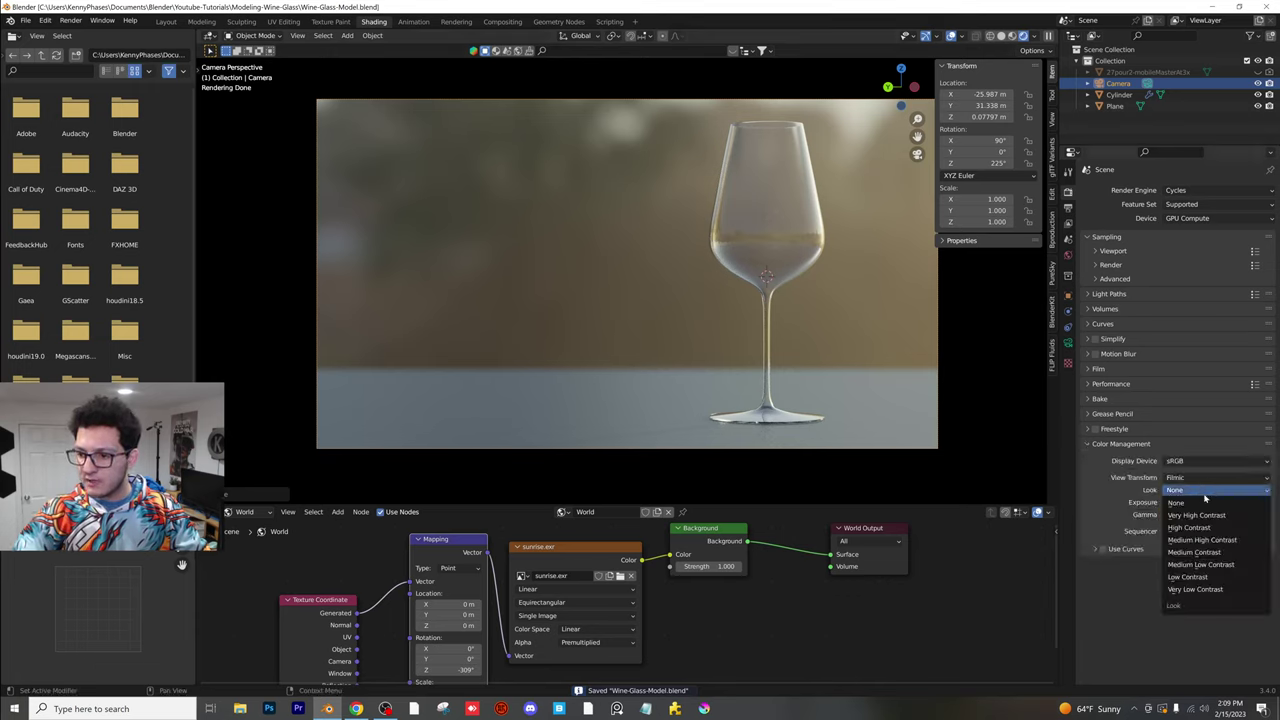
pyautogui.click(1208, 544)
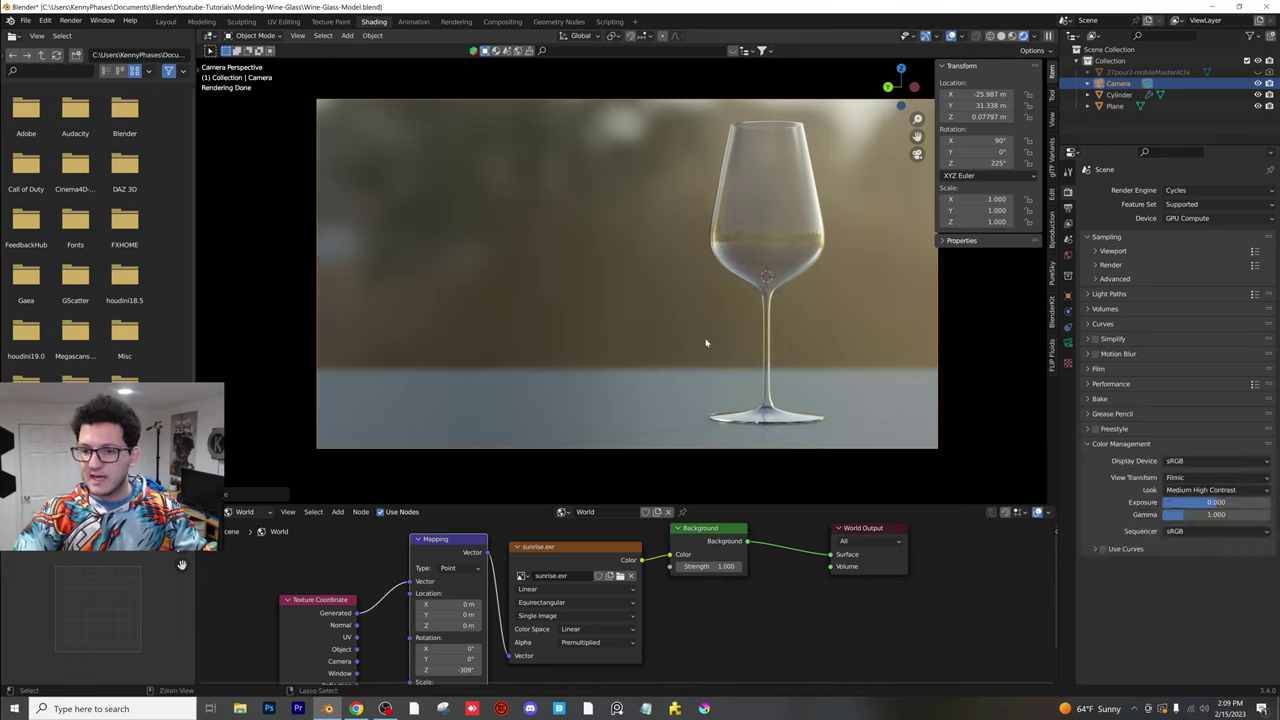
pyautogui.hotkey('ctrl', 's')
# - In the Layout workspace, raise the glass's Subdivision levels to 4 for both viewport and render
pyautogui.click(166, 21)
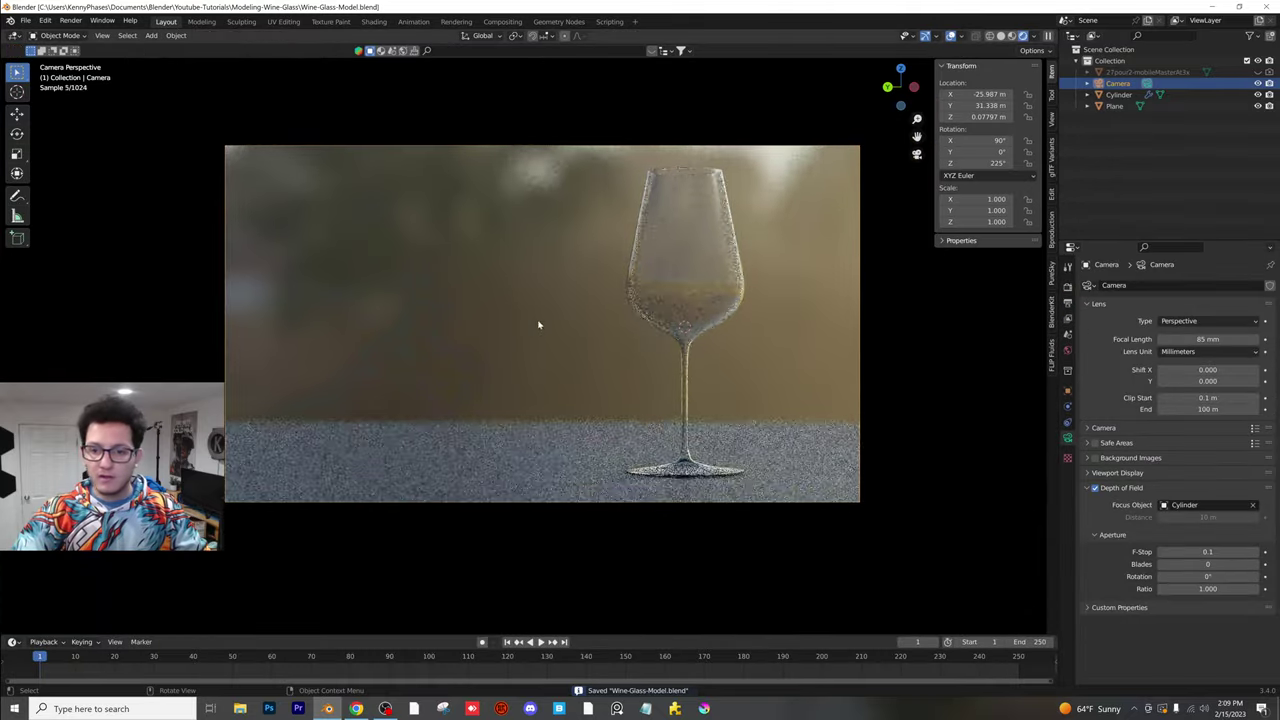
pyautogui.scroll(3, 600, 350)
pyautogui.scroll(-2, 633, 390)
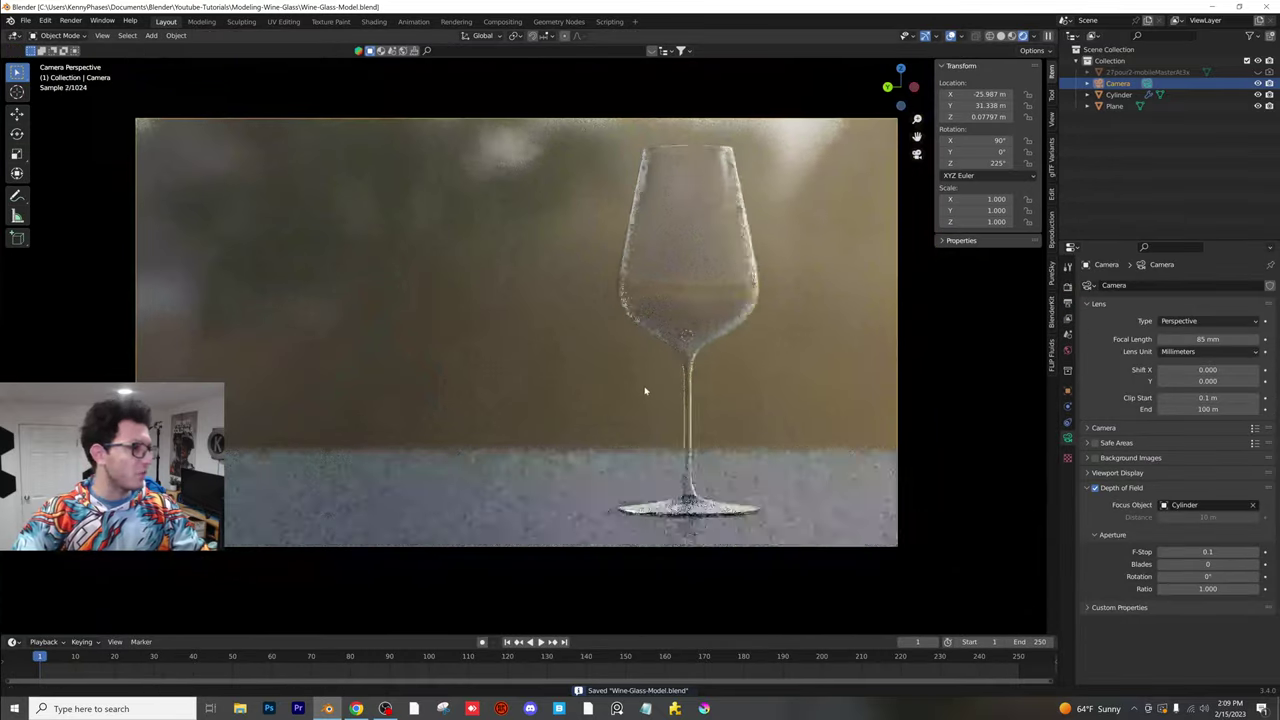
pyautogui.click(690, 288)
pyautogui.click(1068, 408)
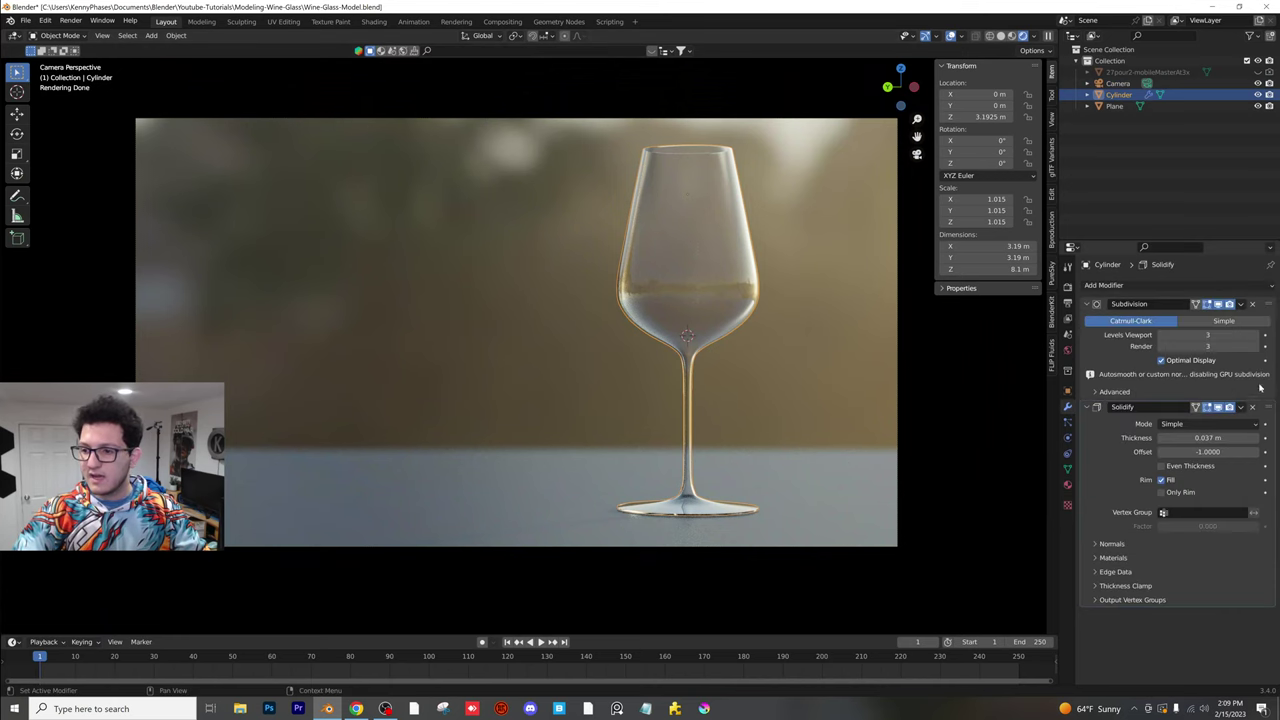
pyautogui.click(1256, 346)
pyautogui.click(1256, 346)
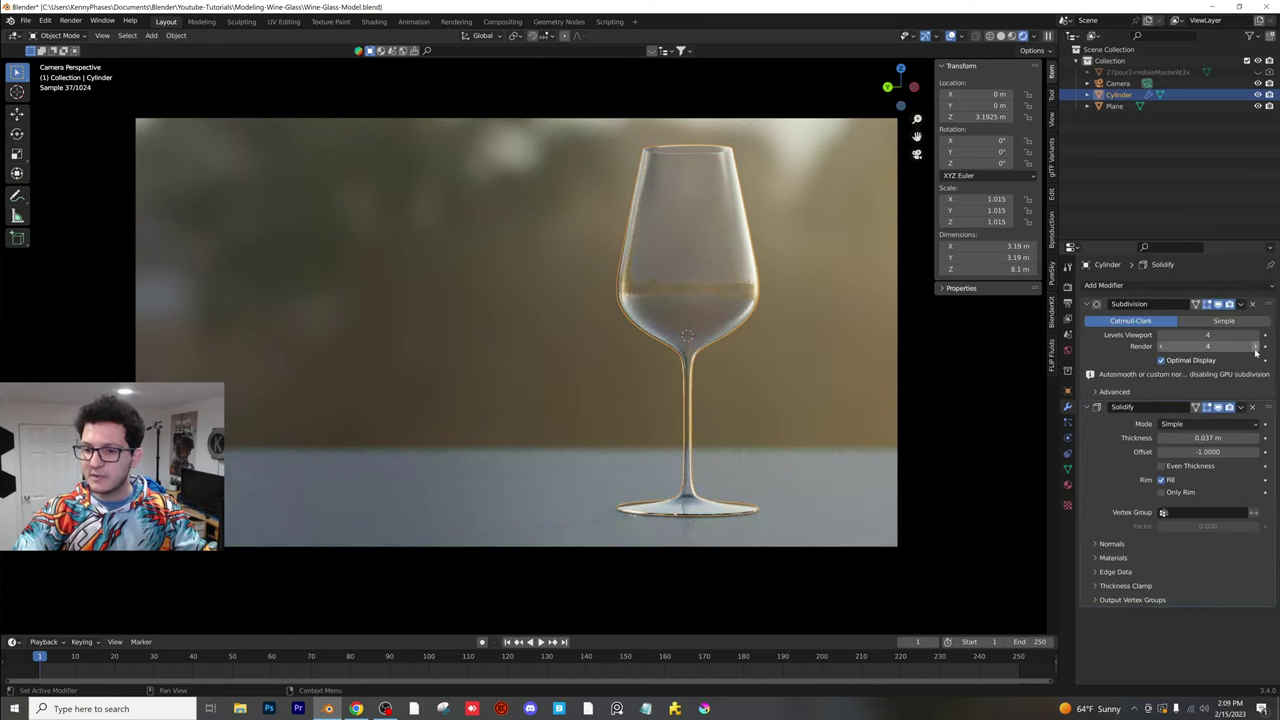
pyautogui.click(808, 317)
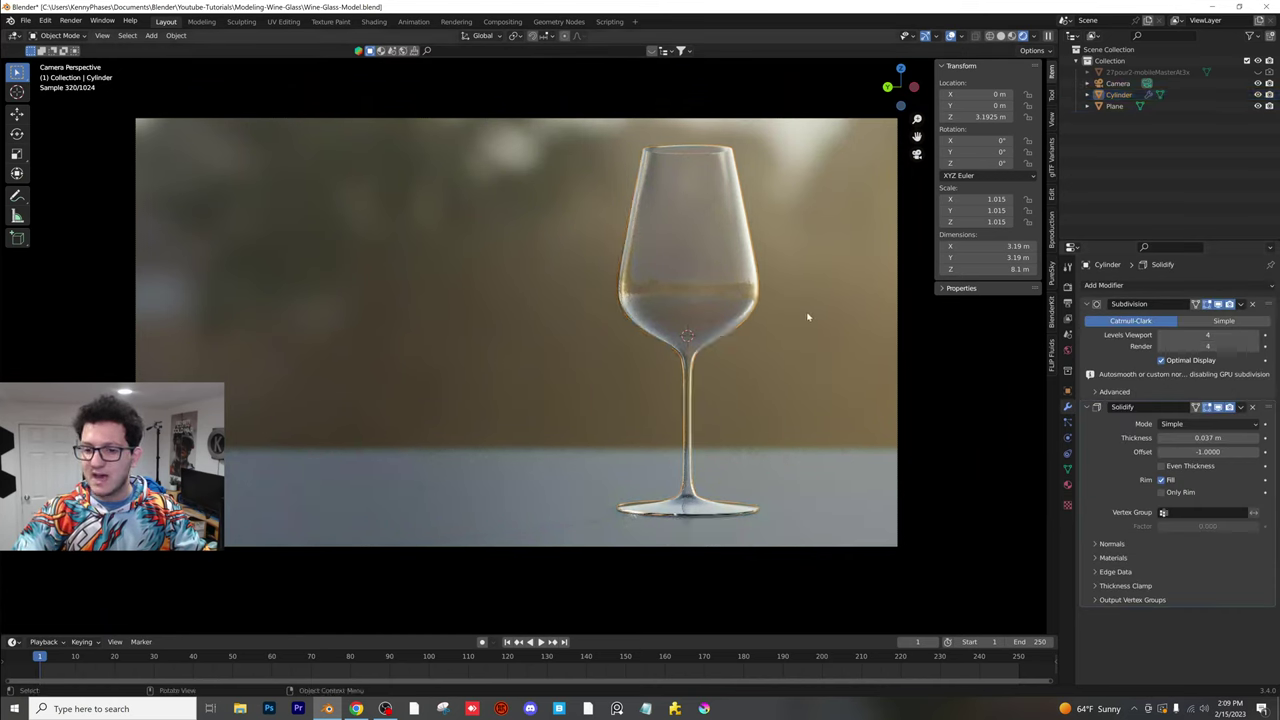
# - Examine the wine glass's mesh topology in solid shading and Edit Mode from several angles
pyautogui.click(684, 257)
pyautogui.press('z')
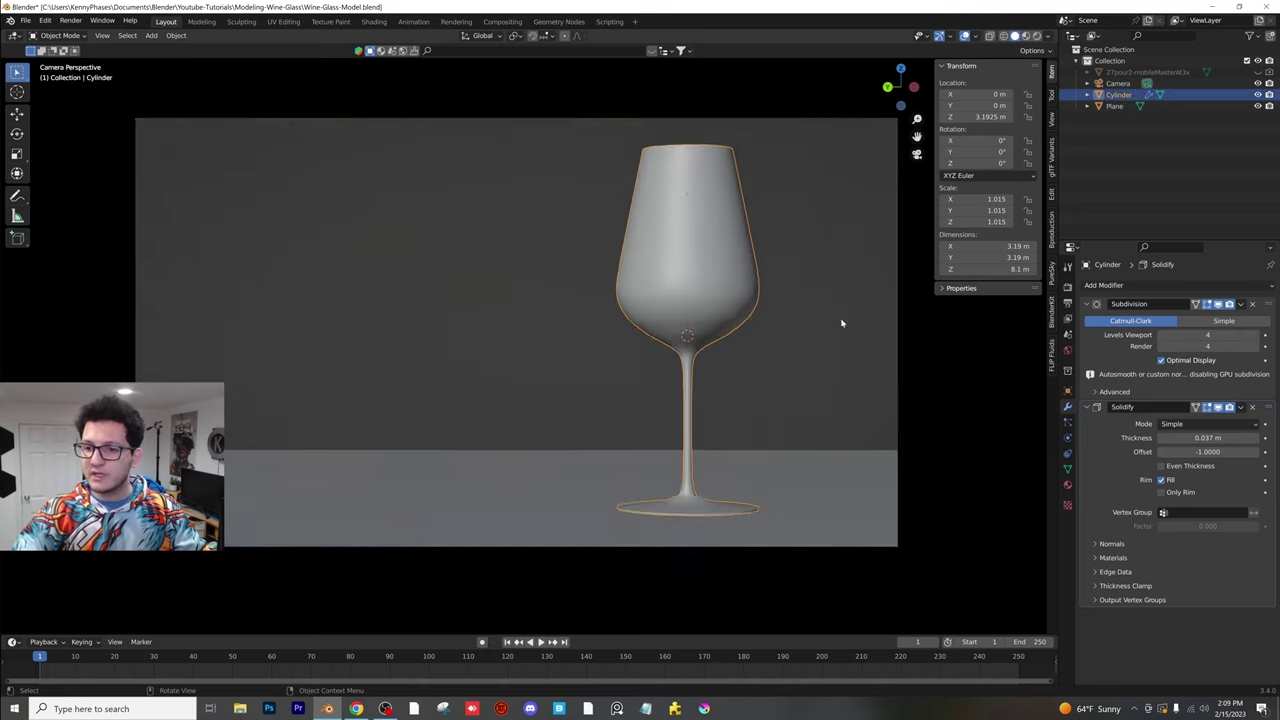
pyautogui.press('Tab')
pyautogui.scroll(-1, 783, 369)
pyautogui.scroll(1, 643, 286)
pyautogui.keyDown('shift'); pyautogui.moveTo(783, 369); pyautogui.dragTo(646, 329, button='middle'); pyautogui.keyUp('shift')
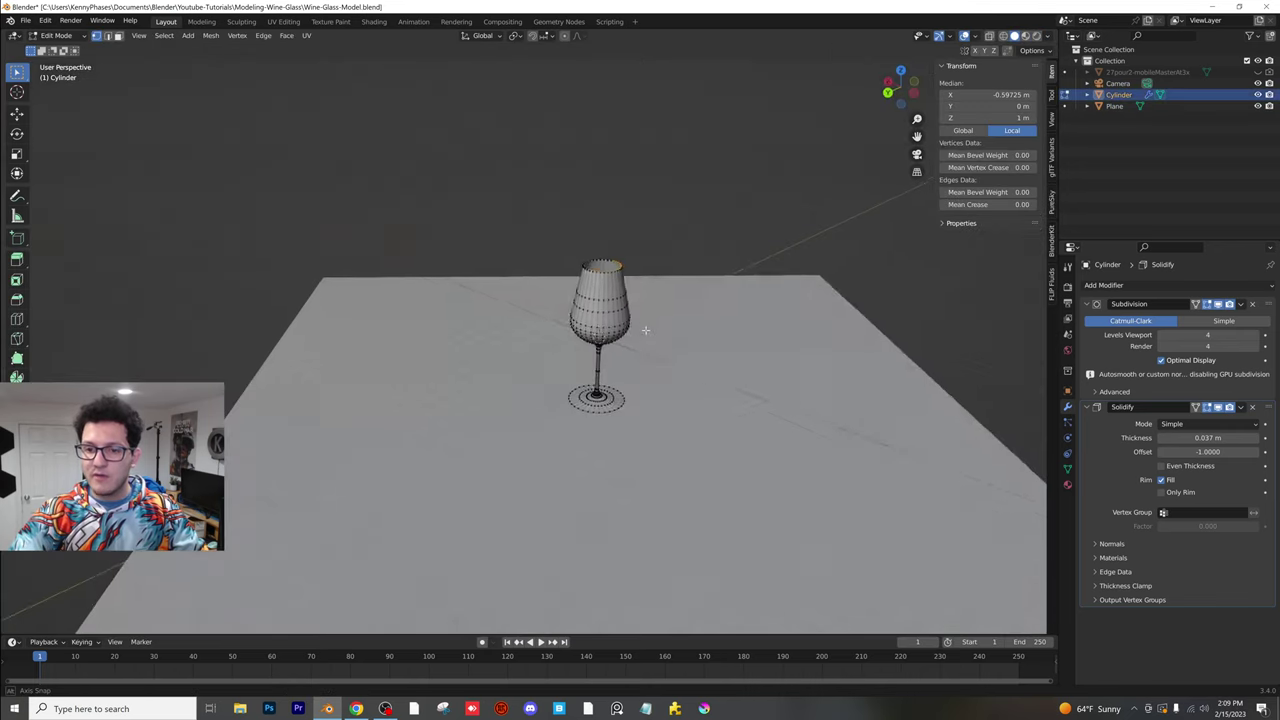
pyautogui.scroll(3, 650, 300)
pyautogui.moveTo(654, 271); pyautogui.dragTo(666, 366, button='middle')
pyautogui.scroll(2, 638, 372)
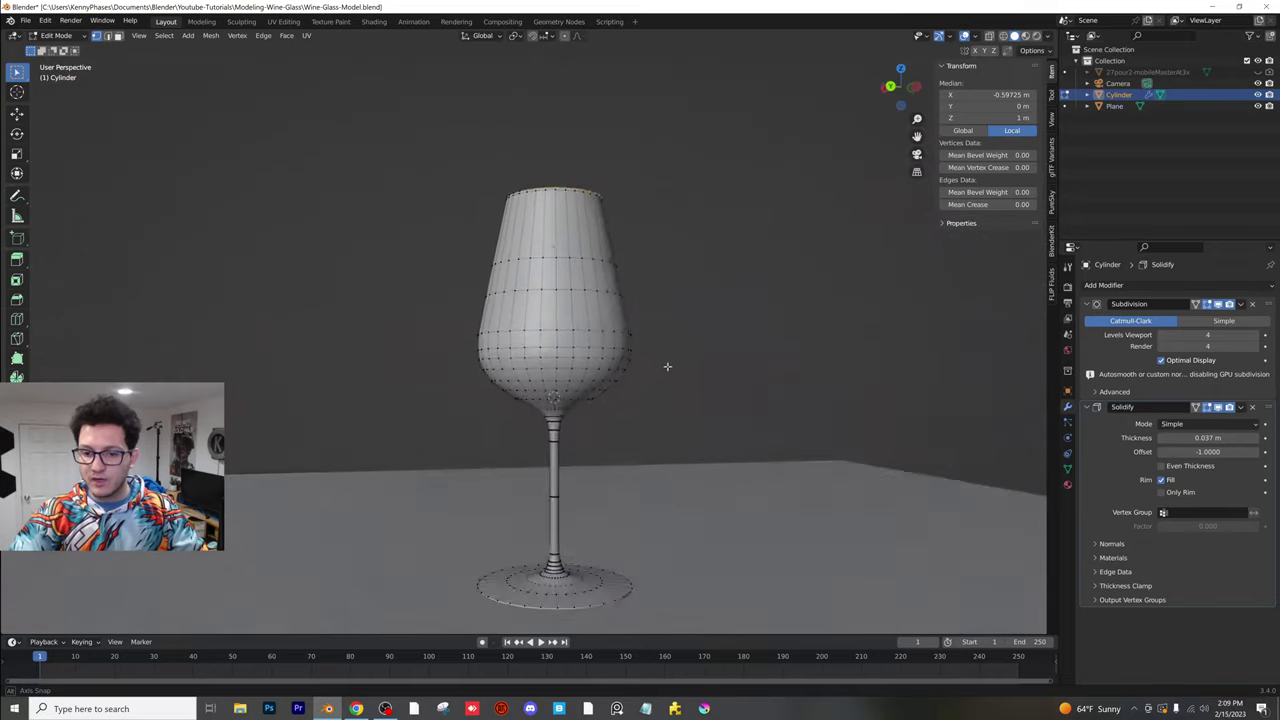
pyautogui.keyDown('shift'); pyautogui.moveTo(641, 434); pyautogui.dragTo(633, 277, button='middle'); pyautogui.keyUp('shift')
pyautogui.scroll(4, 632, 276)
pyautogui.moveTo(600, 343); pyautogui.dragTo(631, 359, button='middle')
pyautogui.scroll(-4, 632, 359)
pyautogui.press('Tab')
pyautogui.scroll(-2, 618, 322)
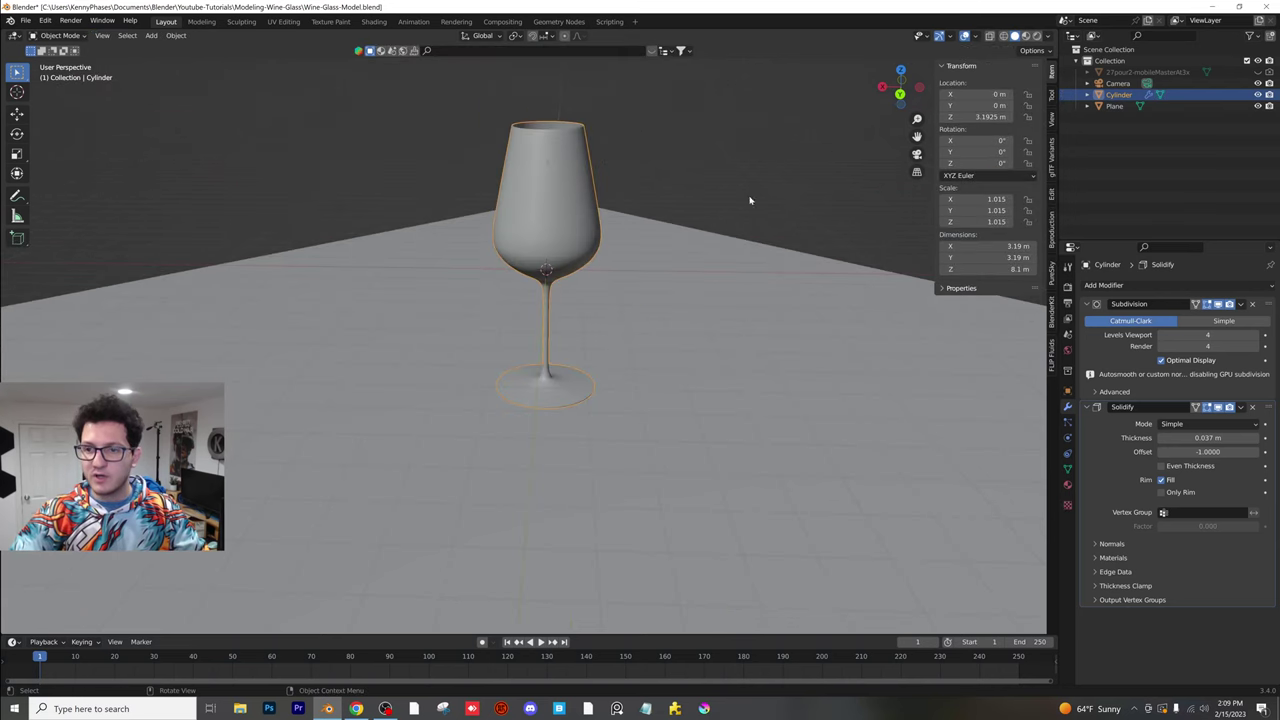
# - Save the file and examine the glass up close in the rendered camera view
pyautogui.press('KP_0')
pyautogui.press('z')
pyautogui.click(682, 179)
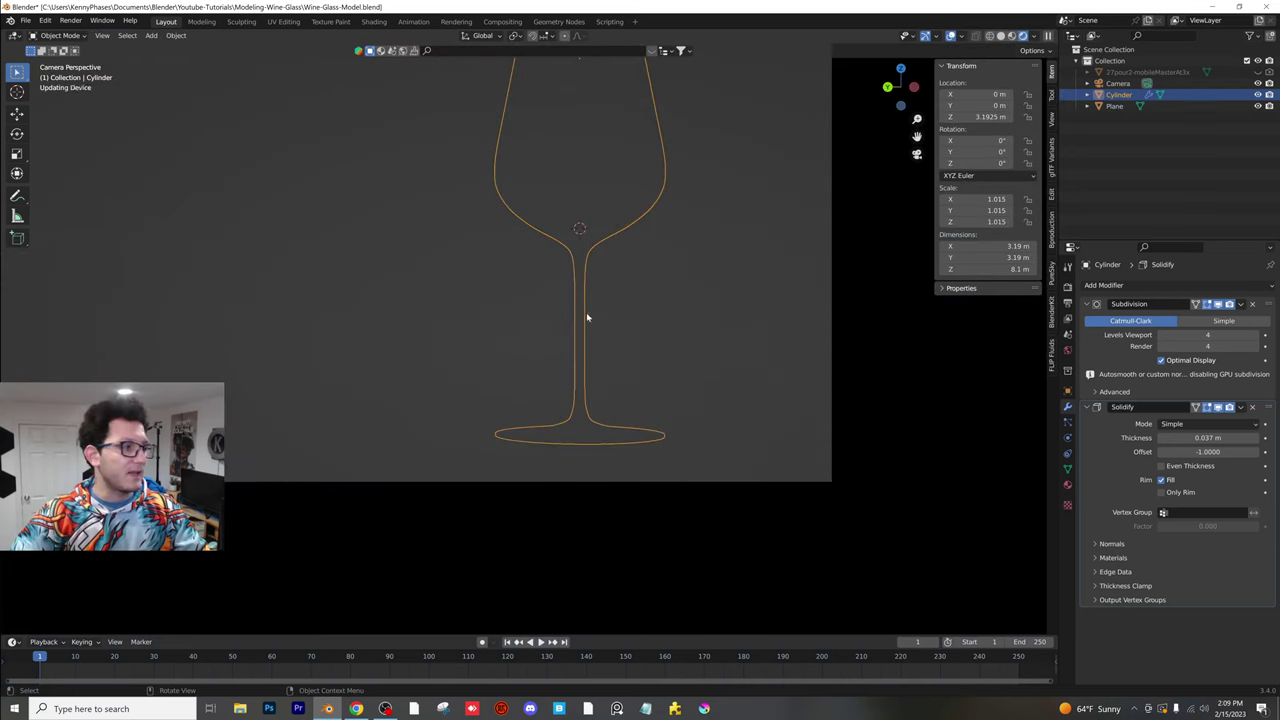
pyautogui.keyDown('shift'); pyautogui.moveTo(570, 275); pyautogui.dragTo(649, 343, button='middle'); pyautogui.keyUp('shift')
pyautogui.scroll(1, 614, 335)
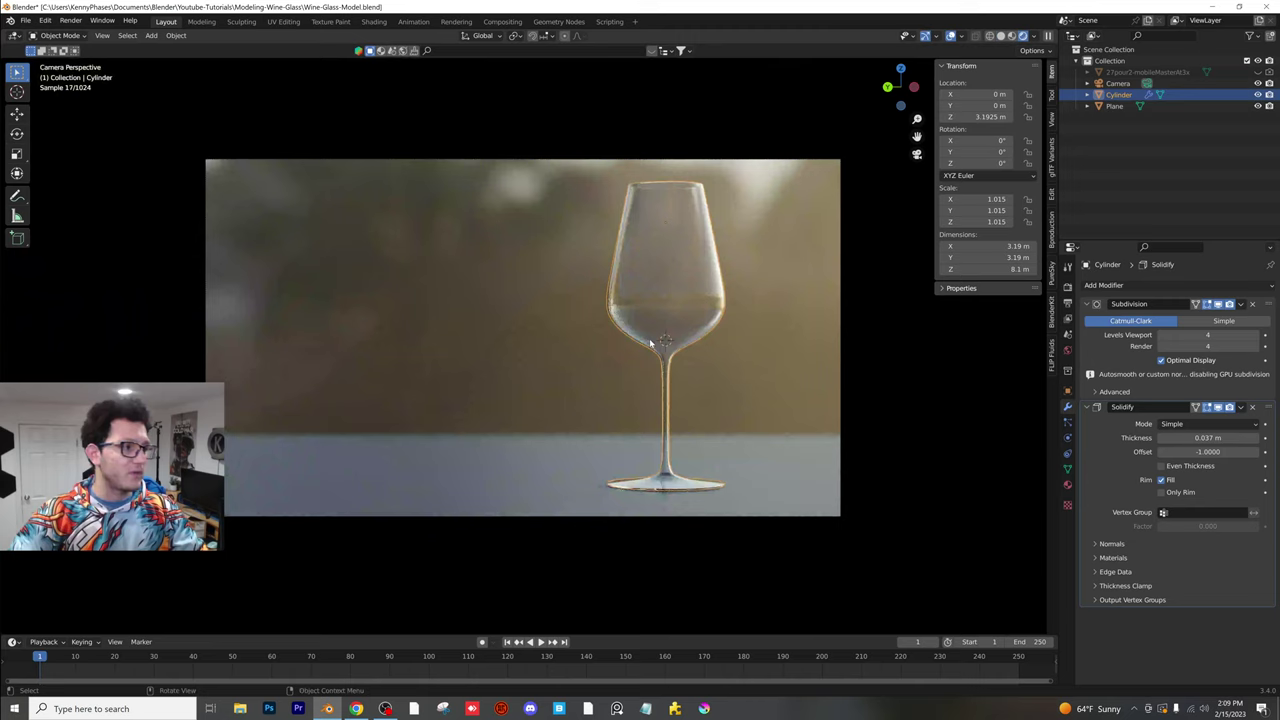
pyautogui.hotkey('ctrl', 's')
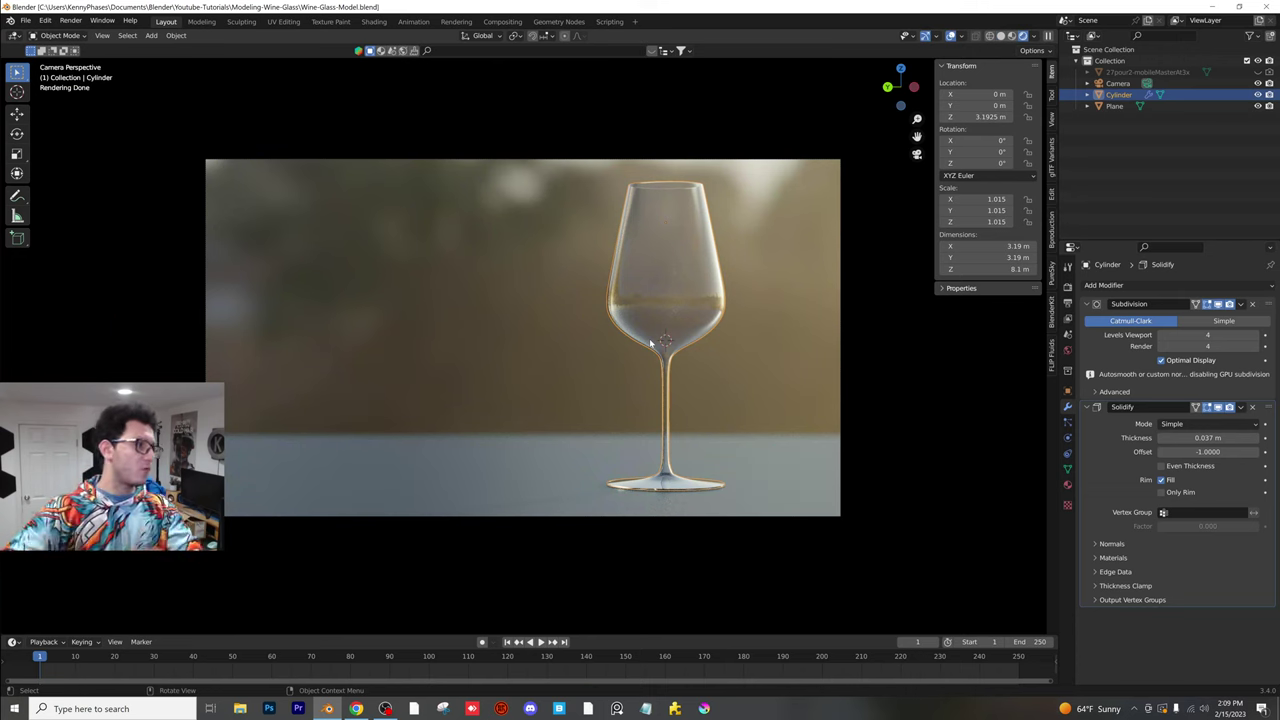
pyautogui.scroll(5, 688, 317)
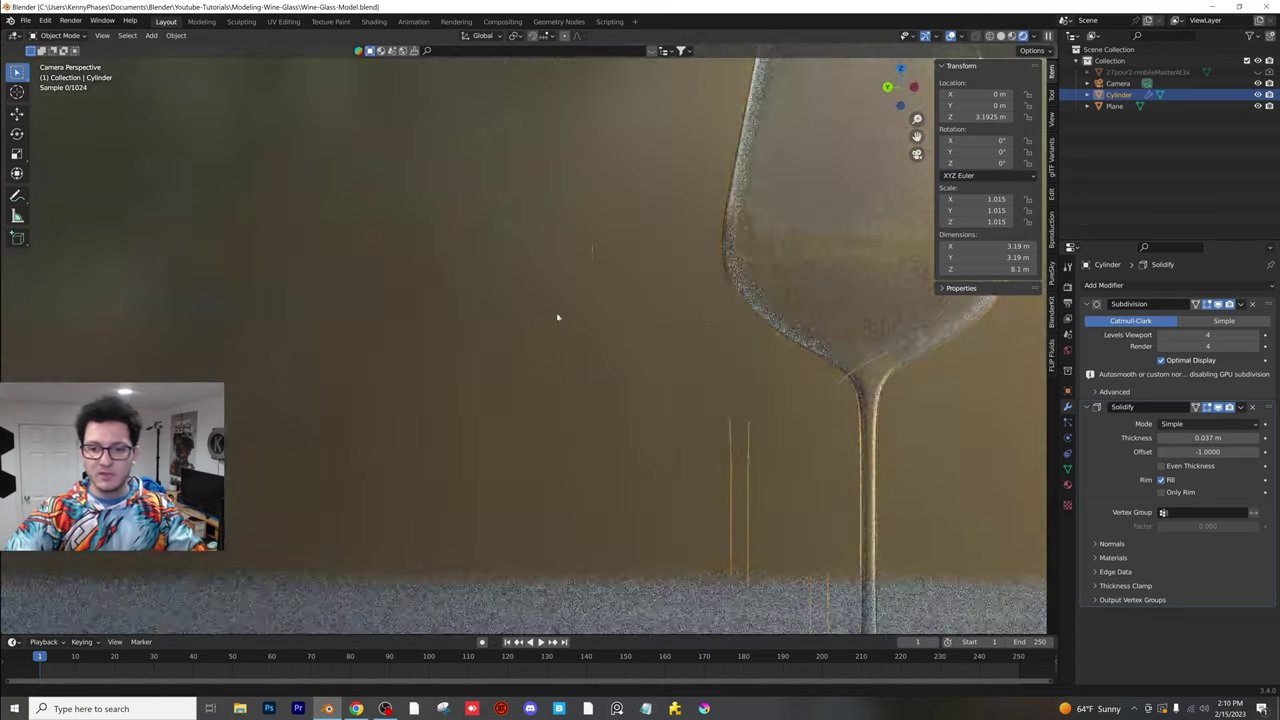
pyautogui.keyDown('shift'); pyautogui.moveTo(557, 317); pyautogui.dragTo(295, 328, button='middle'); pyautogui.keyUp('shift')
pyautogui.scroll(-2, 574, 363)
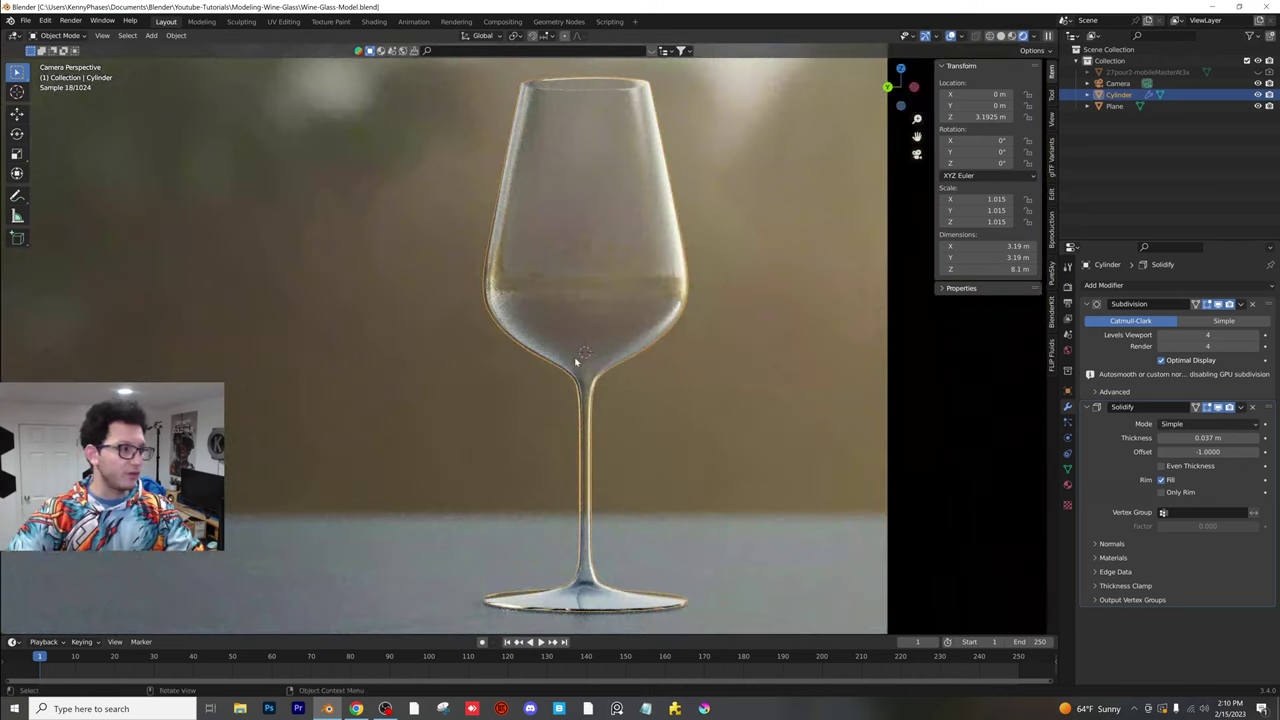
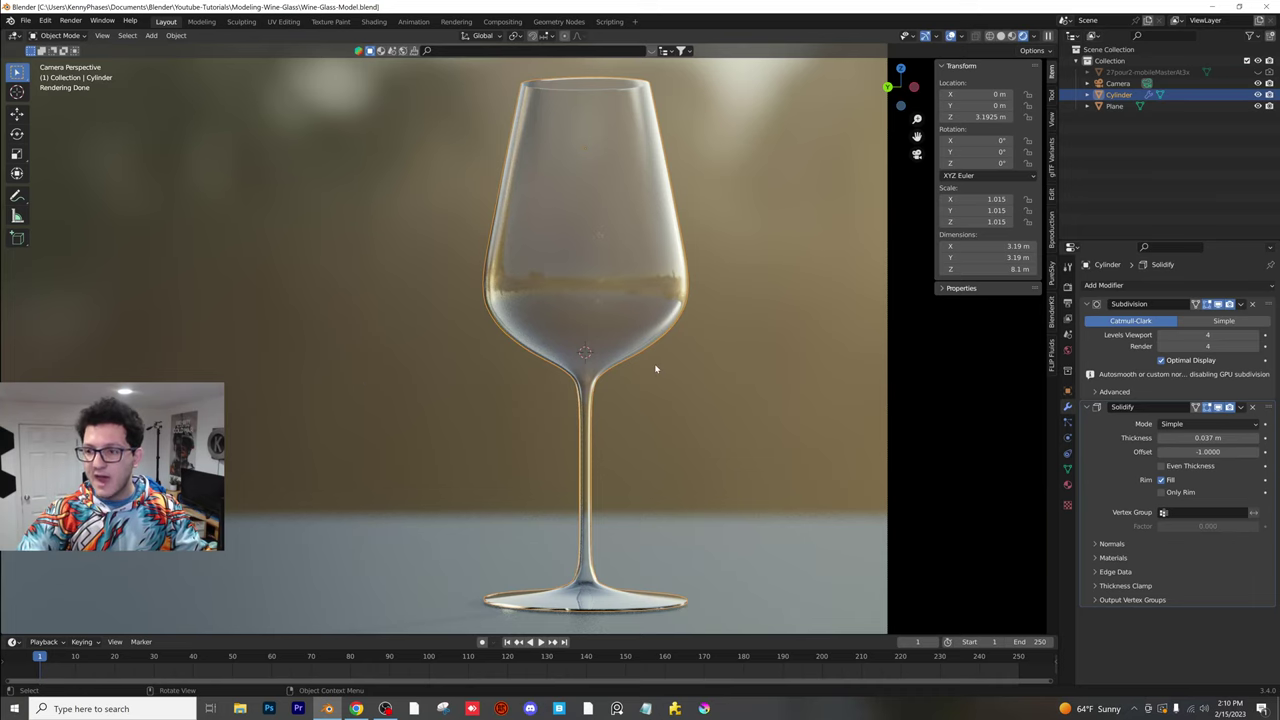
# - Switch to solid shading, duplicate the wine glass and move the copy about 5.27 m along Y
pyautogui.scroll(-1, 531, 397)
pyautogui.click(1000, 36)
pyautogui.scroll(-1, 636, 324)
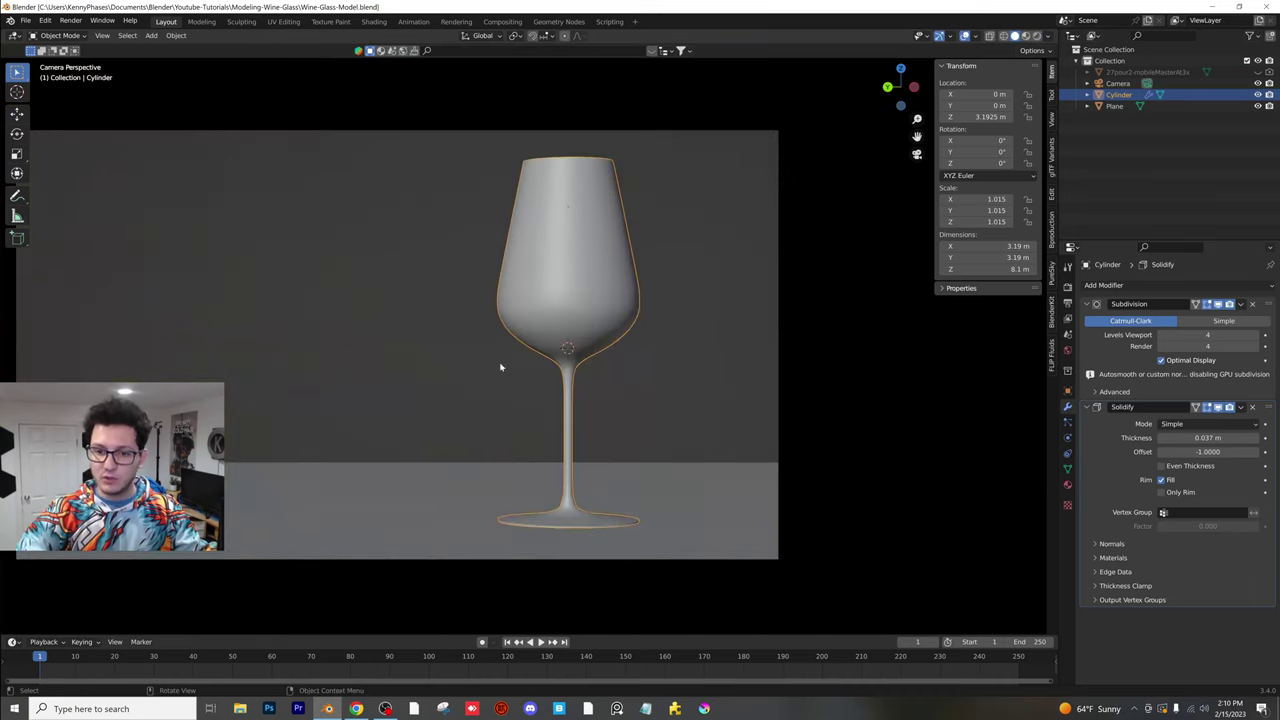
pyautogui.hotkey('shift', 'd')
pyautogui.rightClick(593, 369)
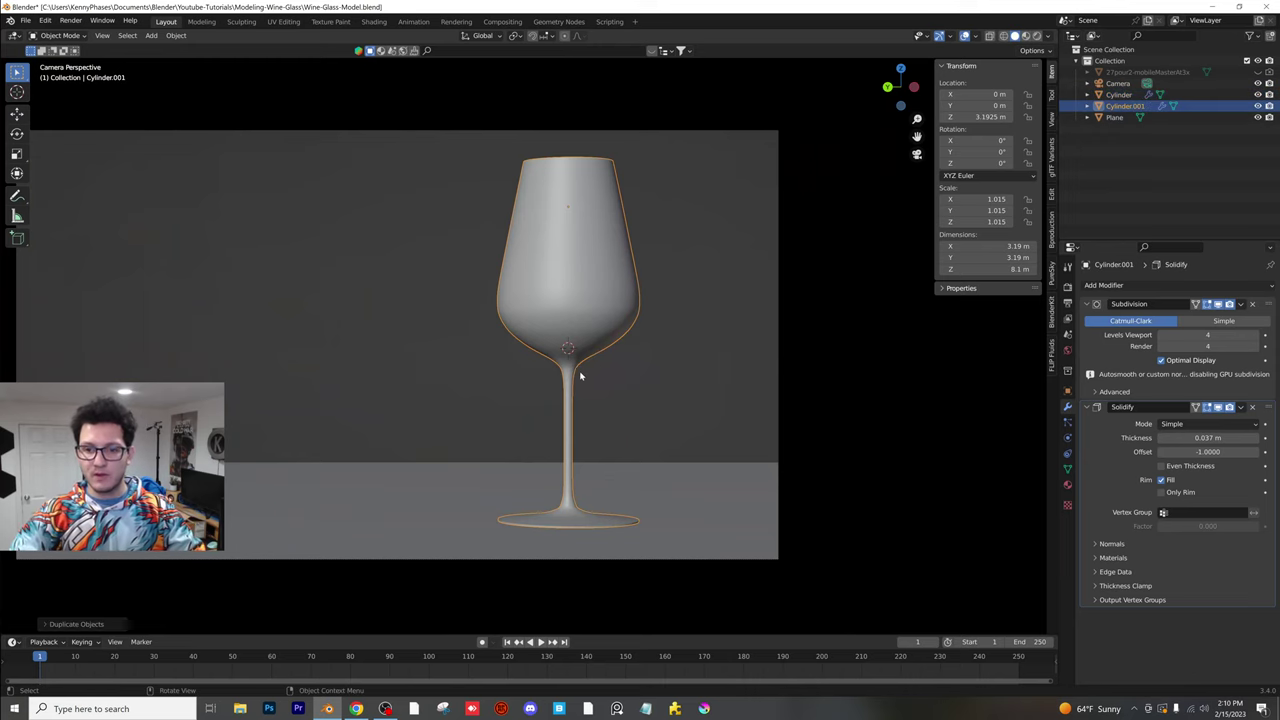
pyautogui.press('g')
pyautogui.press('y')
pyautogui.click(479, 398)
pyautogui.scroll(-1, 479, 398)
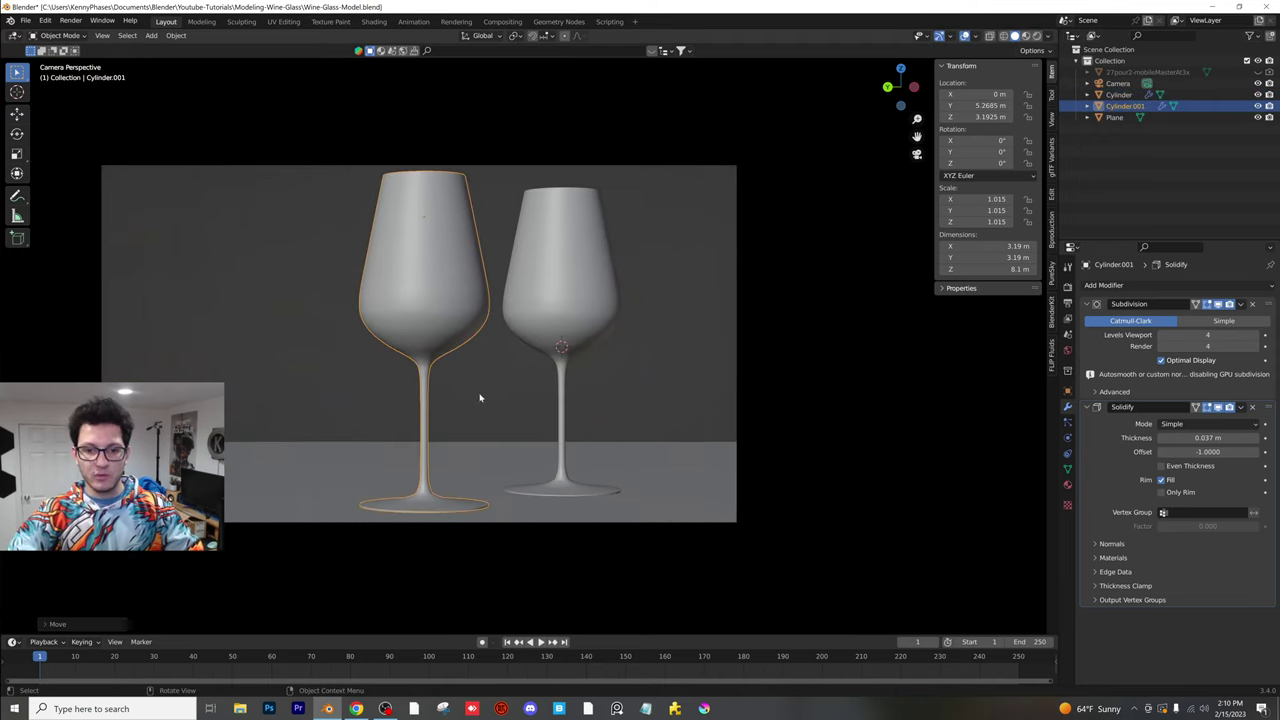
# - Search the add-ons in the preferences for "imag" and "bool" to check that Bool Tool is enabled
pyautogui.moveTo(479, 398); pyautogui.dragTo(414, 423, button='middle')
pyautogui.scroll(1, 414, 423)
pyautogui.scroll(3, 414, 423)
pyautogui.moveTo(686, 343); pyautogui.dragTo(345, 212, button='middle')
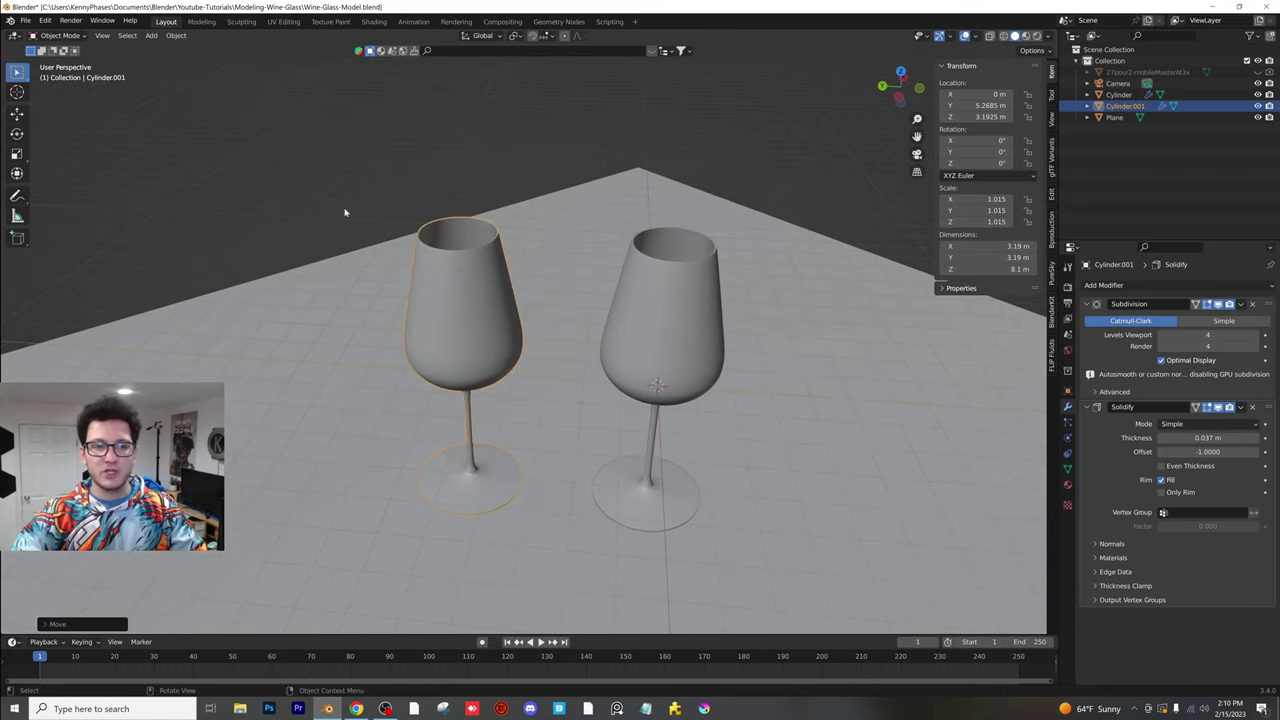
pyautogui.click(50, 23)
pyautogui.click(48, 22)
pyautogui.click(48, 22)
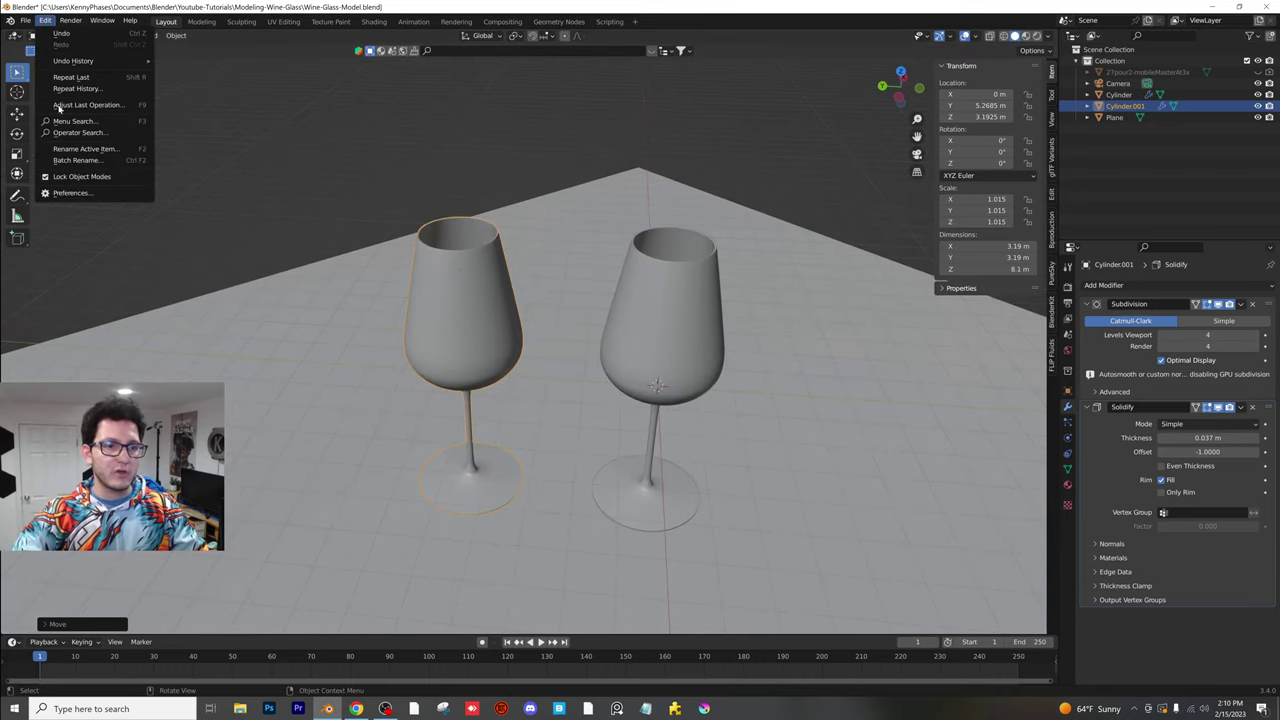
pyautogui.click(71, 194)
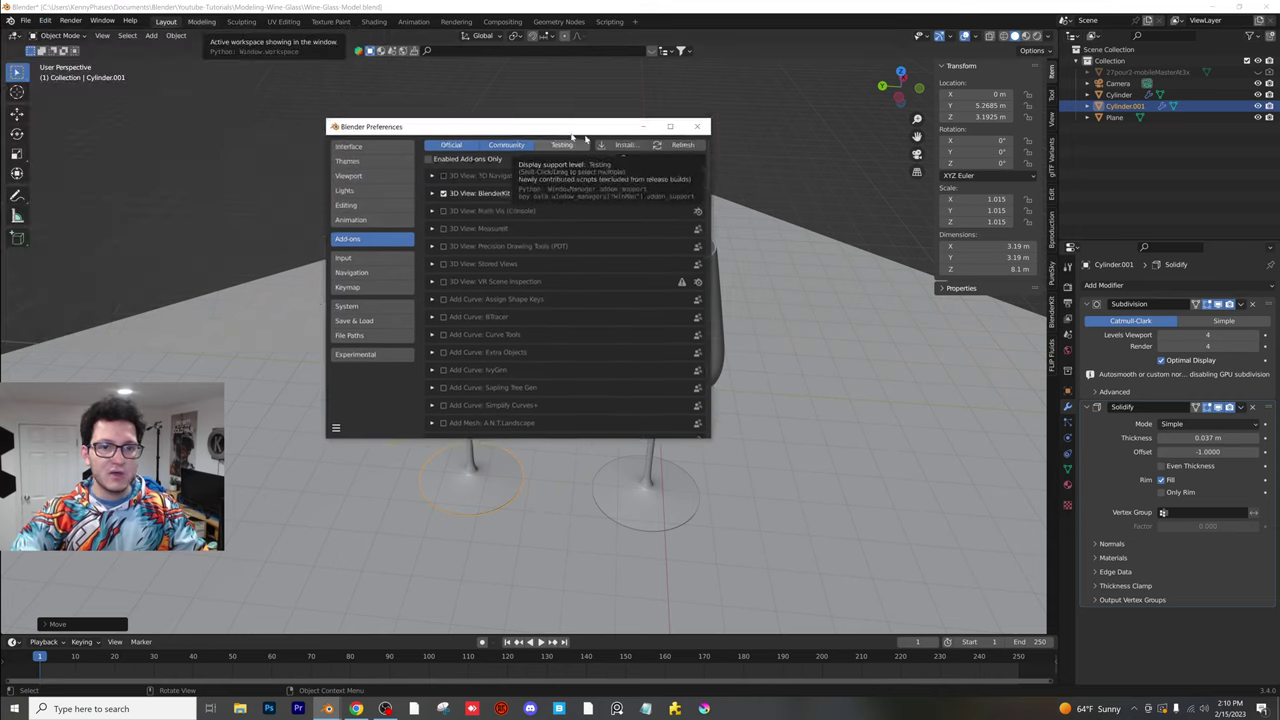
pyautogui.write('imag')
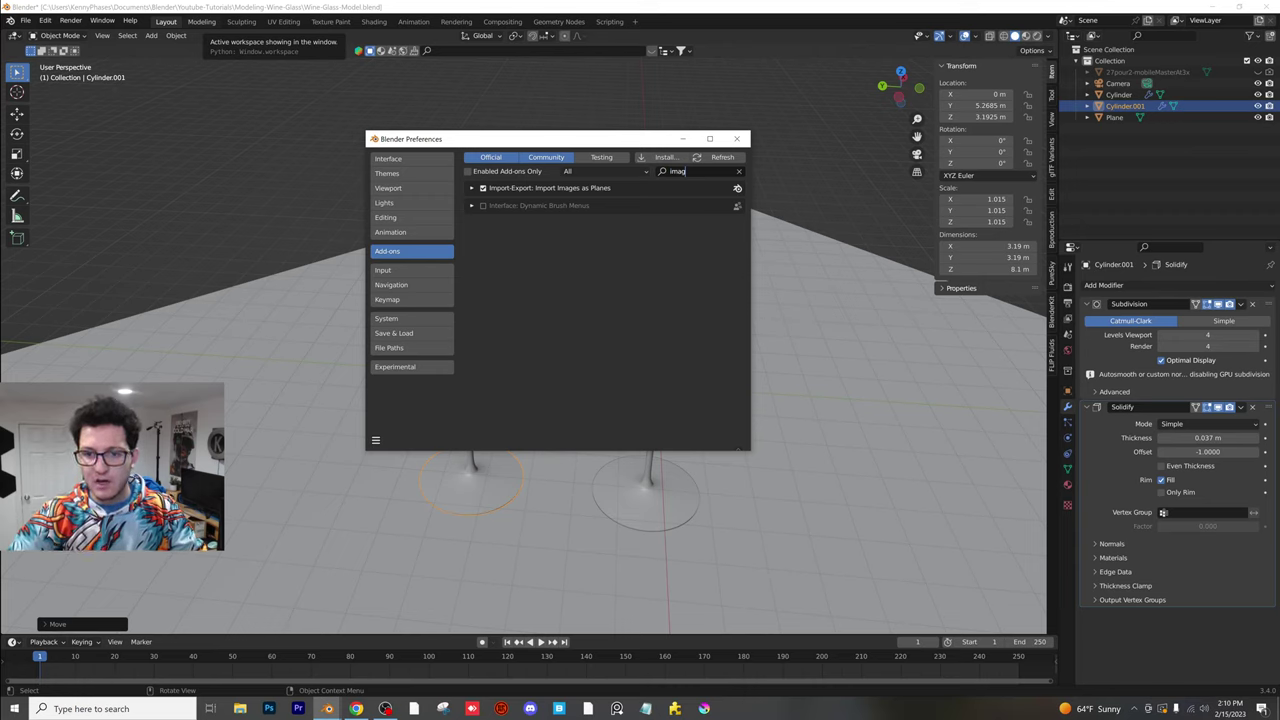
pyautogui.write('bool')
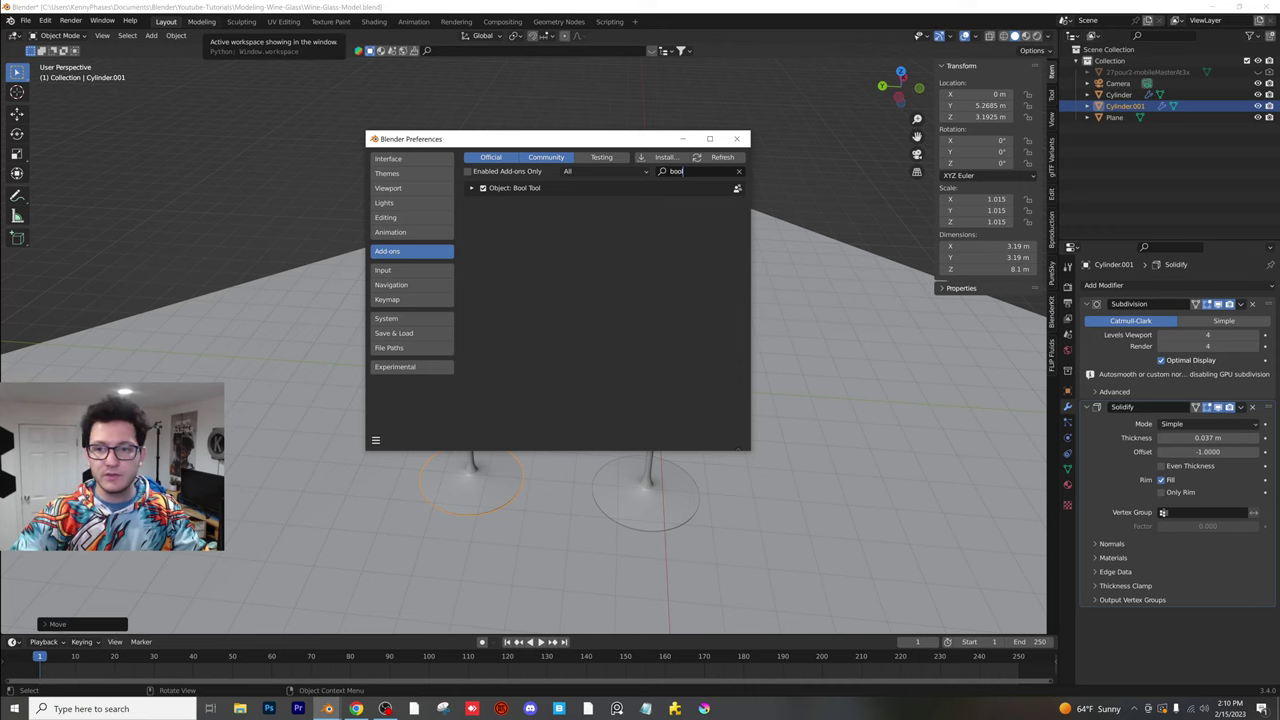
pyautogui.click(737, 138)
# - Add a cube, enlarge it to about 4.88 m and move it over the duplicated glass's bowl
pyautogui.click(151, 35)
pyautogui.moveTo(166, 48)
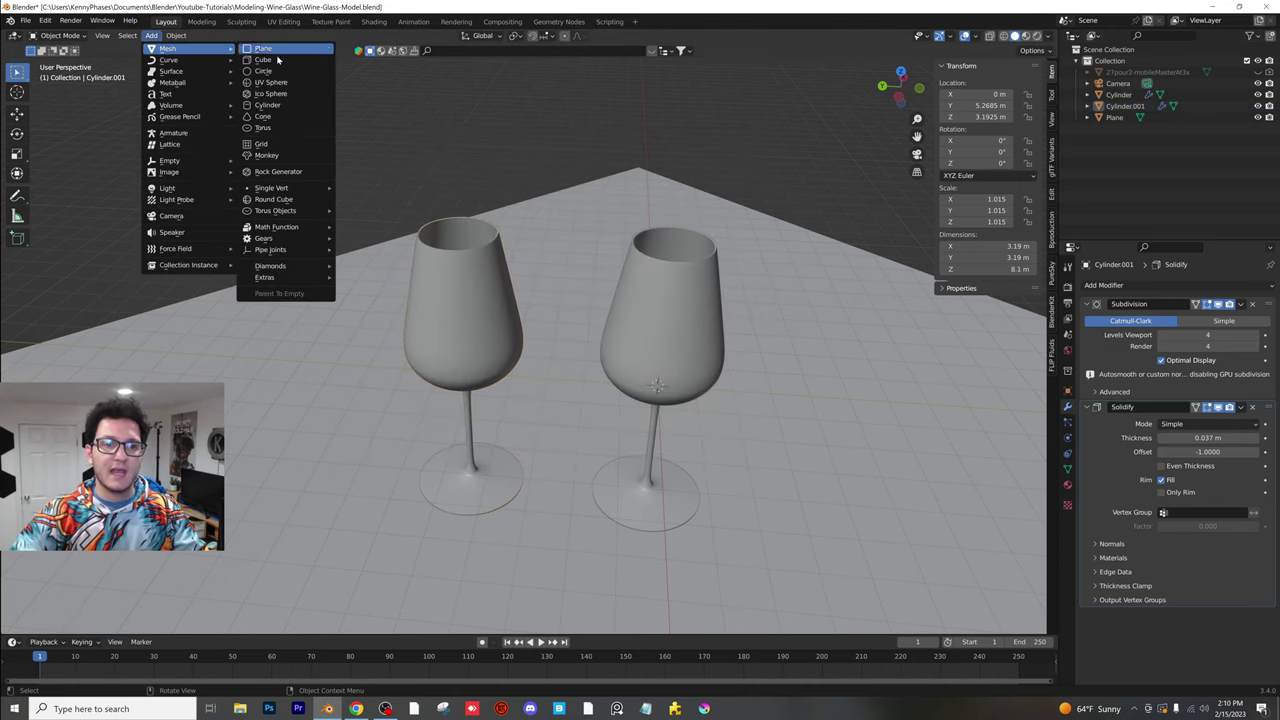
pyautogui.click(277, 59)
pyautogui.scroll(-2, 646, 389)
pyautogui.press('g')
pyautogui.click(494, 318)
pyautogui.moveTo(520, 322); pyautogui.dragTo(553, 263, button='middle')
pyautogui.press('s')
pyautogui.click(520, 264)
pyautogui.press('g')
pyautogui.click(554, 263)
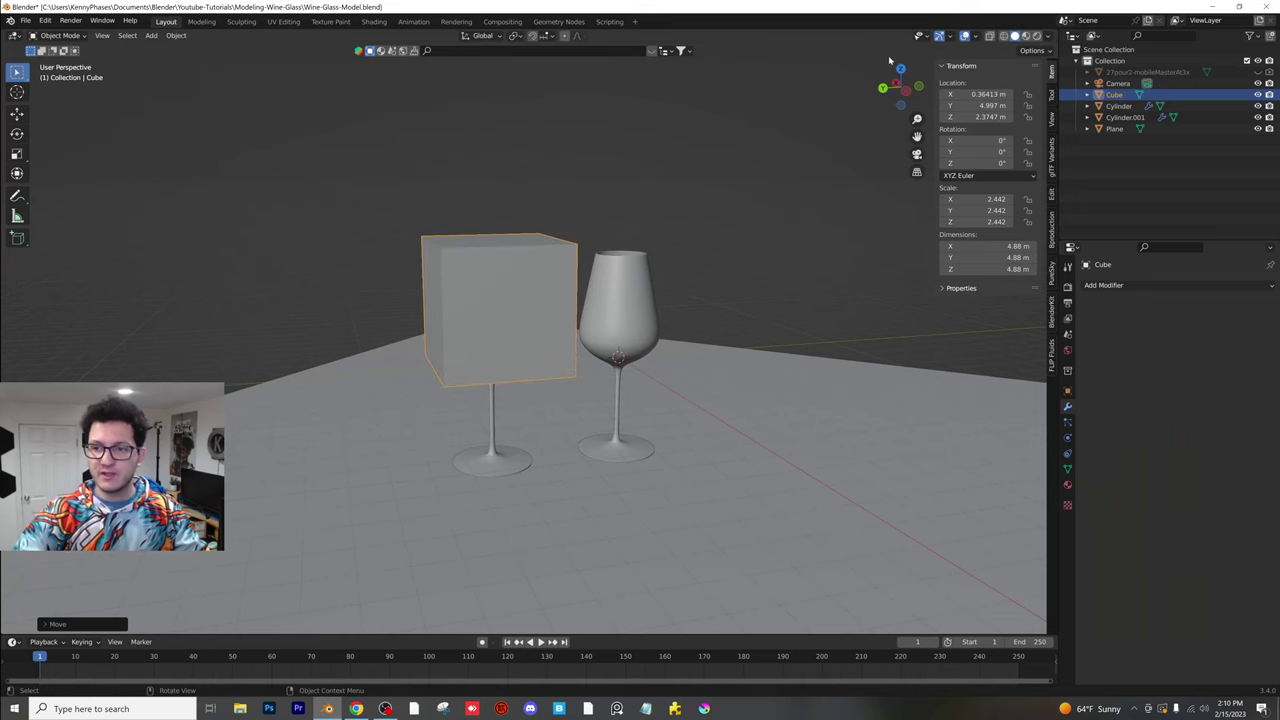
# - In the left orthographic view, resize the cube to about 4.16 m and move it down over the duplicate's bowl
pyautogui.click(905, 90)
pyautogui.press('s')
pyautogui.click(582, 204)
pyautogui.press('g')
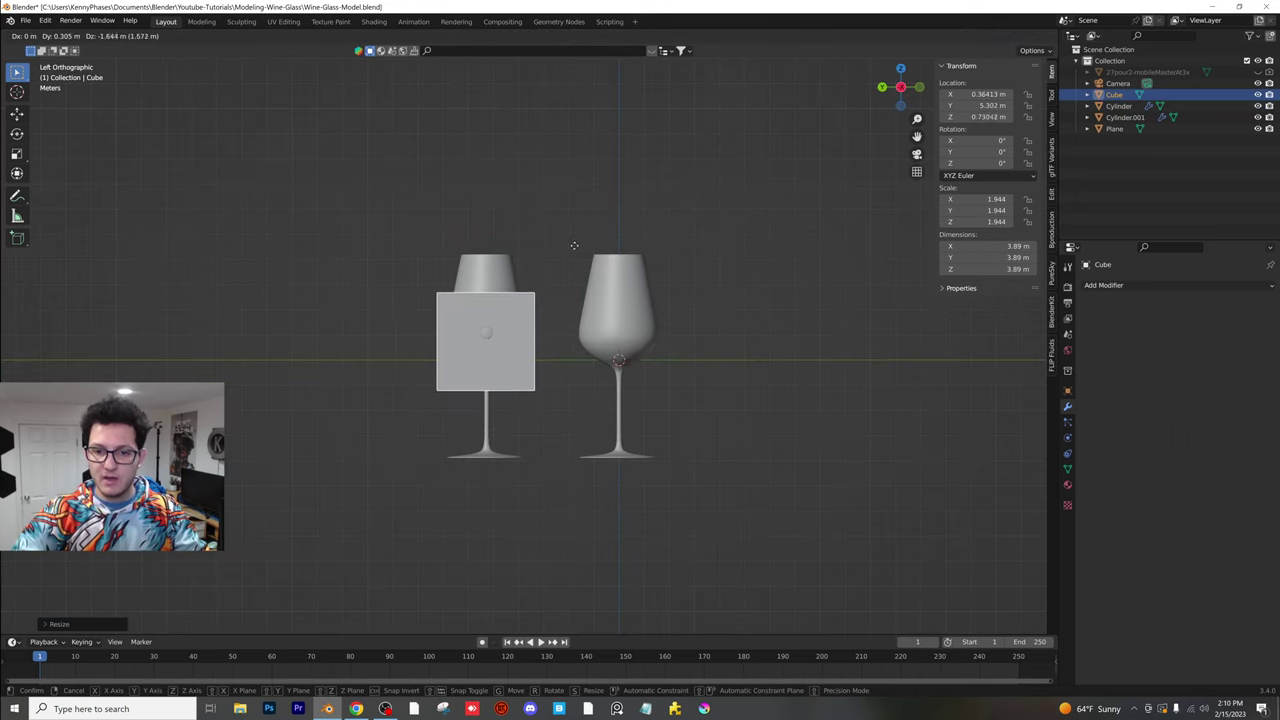
pyautogui.click(575, 247)
pyautogui.scroll(4, 577, 249)
pyautogui.press('s')
pyautogui.click(571, 264)
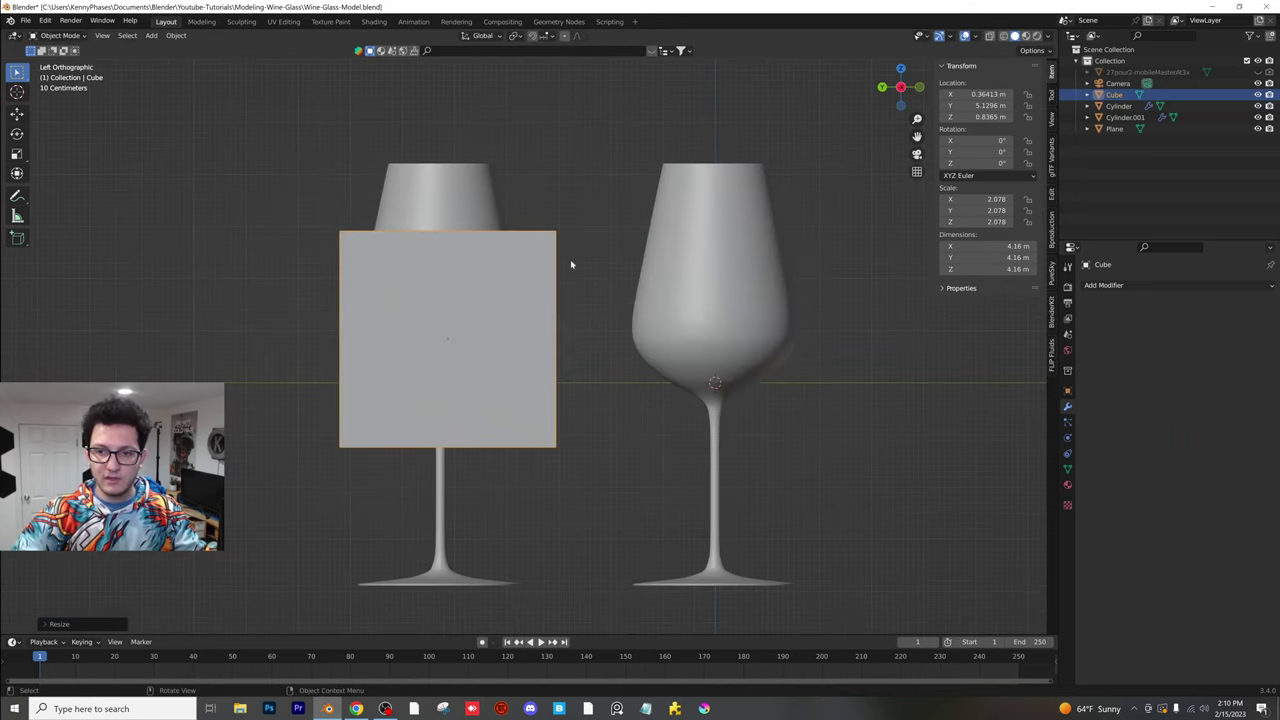
# - Flatten the cube along Z to about 2.39 m and position it around the lower part of the duplicate's bowl
pyautogui.press('s')
pyautogui.press('z')
pyautogui.click(531, 316)
pyautogui.press('g')
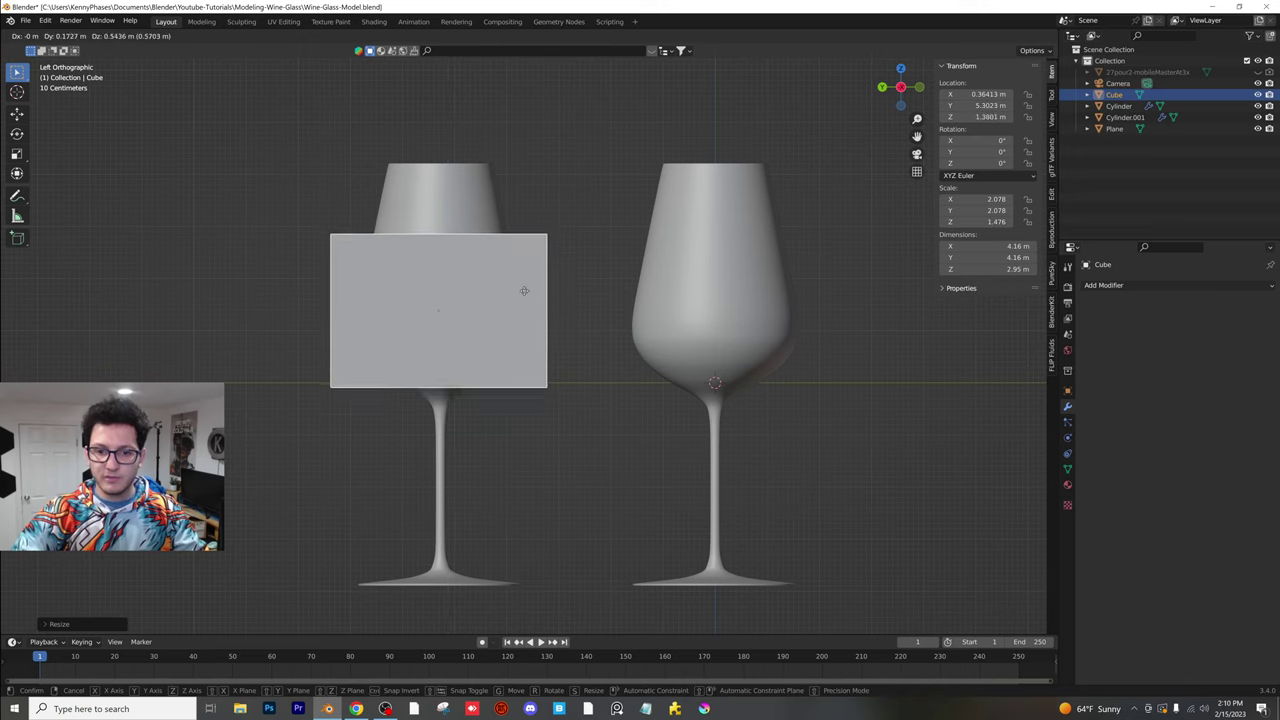
pyautogui.click(527, 309)
pyautogui.scroll(3, 560, 329)
pyautogui.press('g')
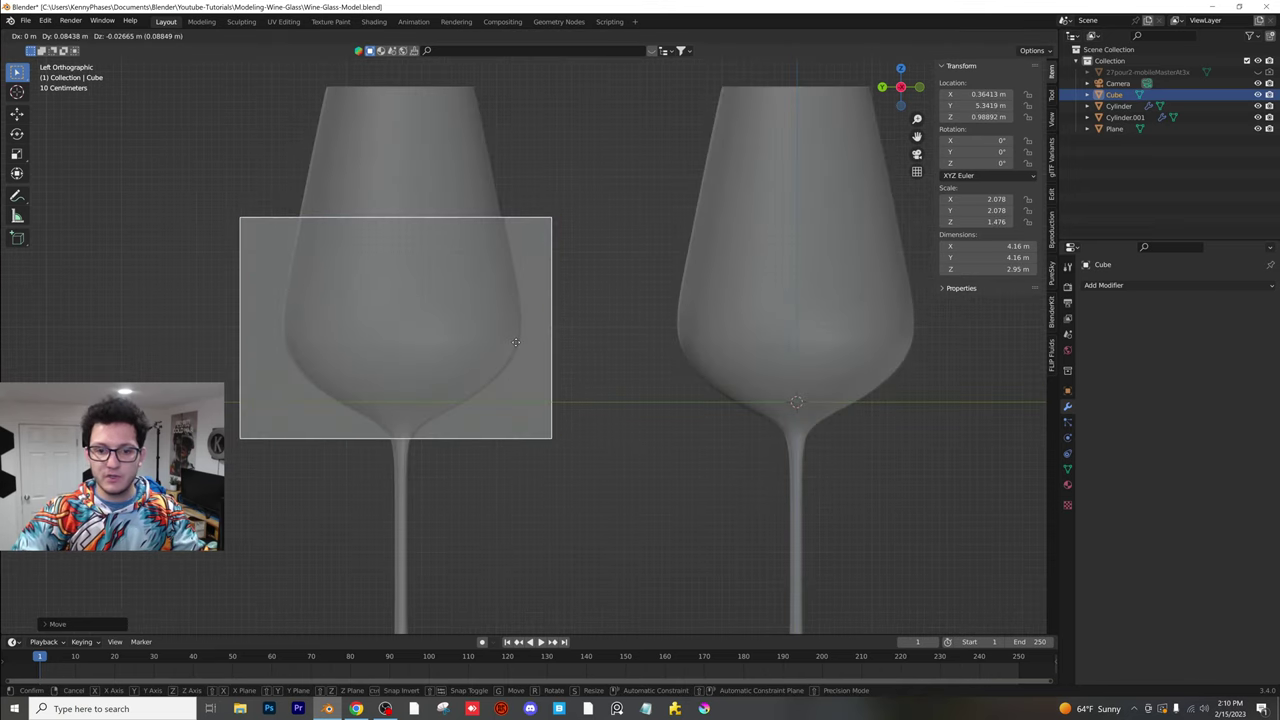
pyautogui.click(531, 222)
pyautogui.press('s')
pyautogui.press('z')
pyautogui.click(518, 264)
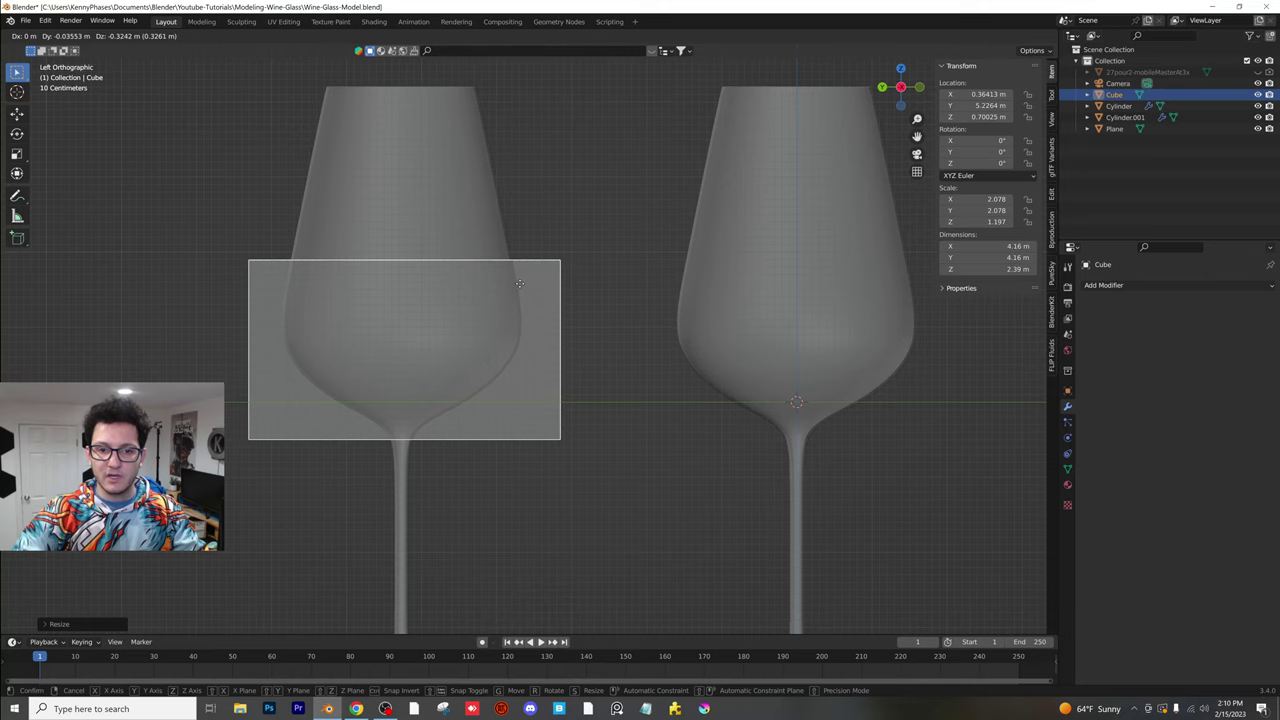
pyautogui.click(518, 300)
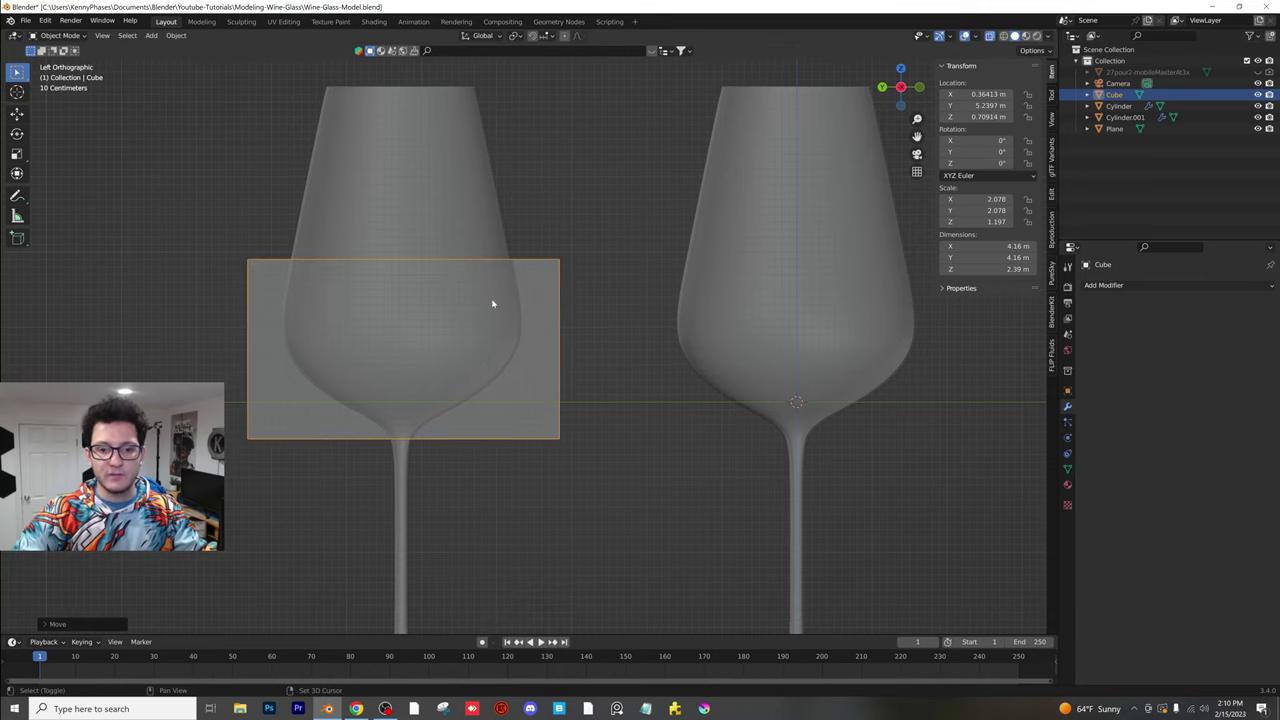
# - Stretch the cube along Z to about 2.72 m, raise it to Z 0.88 m and turn X-ray off
pyautogui.press('s')
pyautogui.press('z')
pyautogui.click(482, 250)
pyautogui.press('g')
pyautogui.press('z')
pyautogui.click(558, 204)
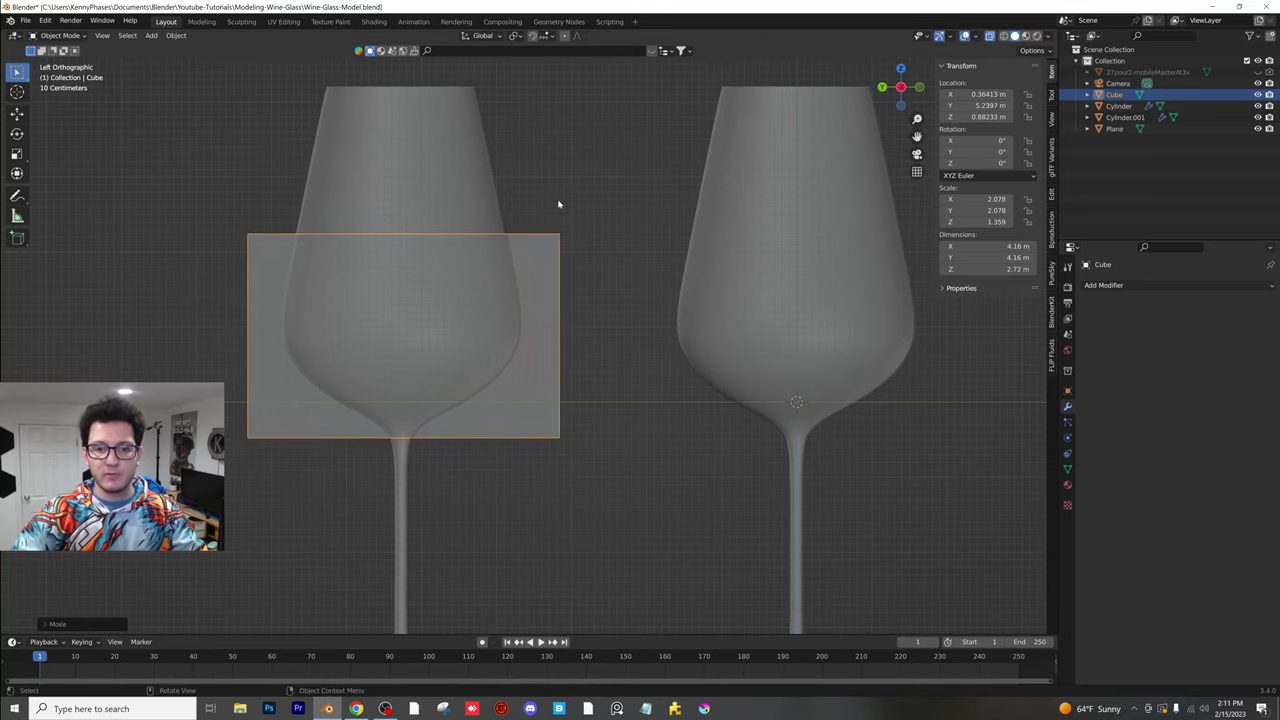
pyautogui.moveTo(558, 204); pyautogui.dragTo(543, 251, button='middle')
pyautogui.hotkey('alt', 'z')
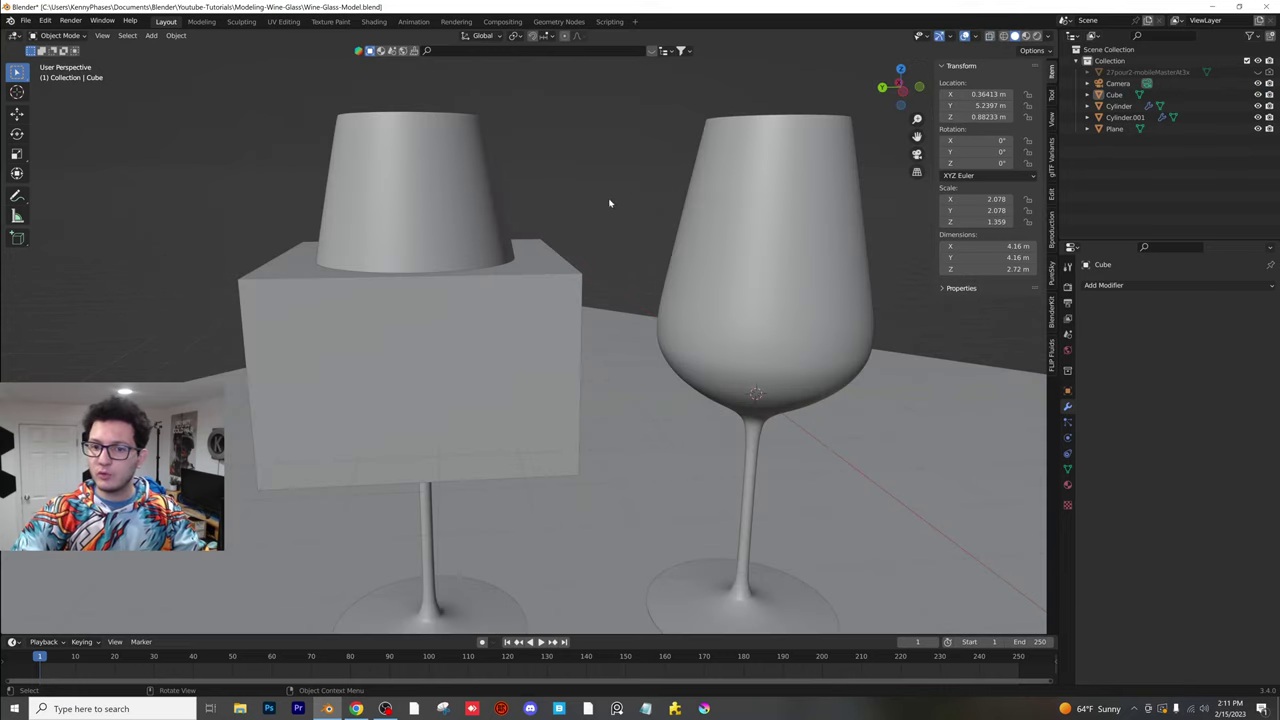
# - Select the duplicated glass together with the cube, keeping the cube as the active object
pyautogui.click(463, 240)
pyautogui.click(536, 287)
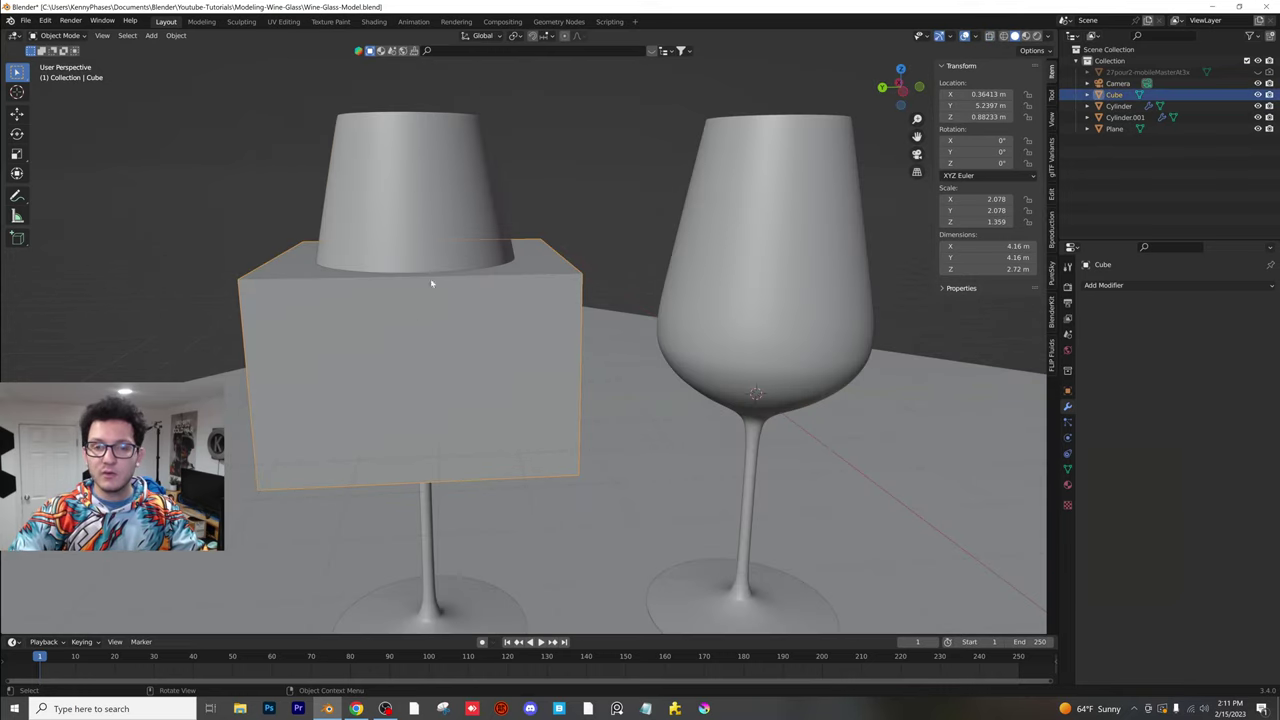
pyautogui.moveTo(431, 284); pyautogui.dragTo(463, 277, button='middle')
pyautogui.hotkey('alt', 'z')
pyautogui.click(475, 235)
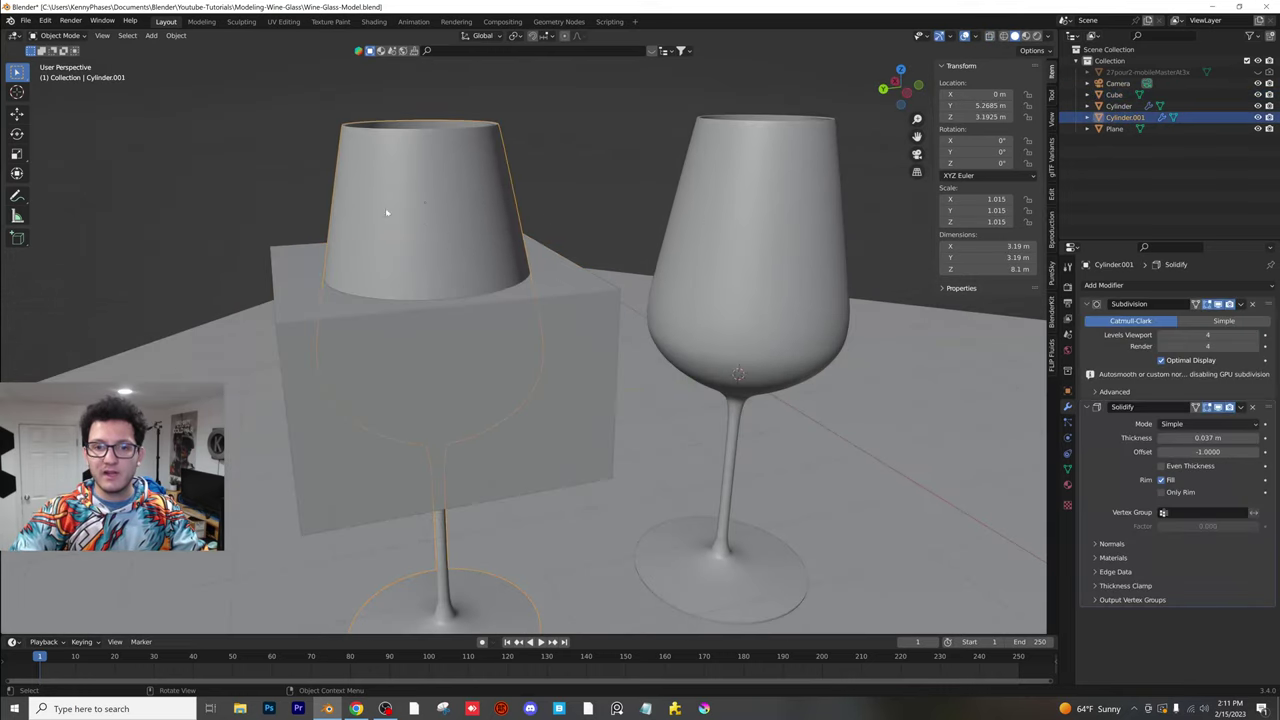
pyautogui.hotkey('alt', 'z')
pyautogui.keyDown('shift'); pyautogui.click(520, 291); pyautogui.keyUp('shift')
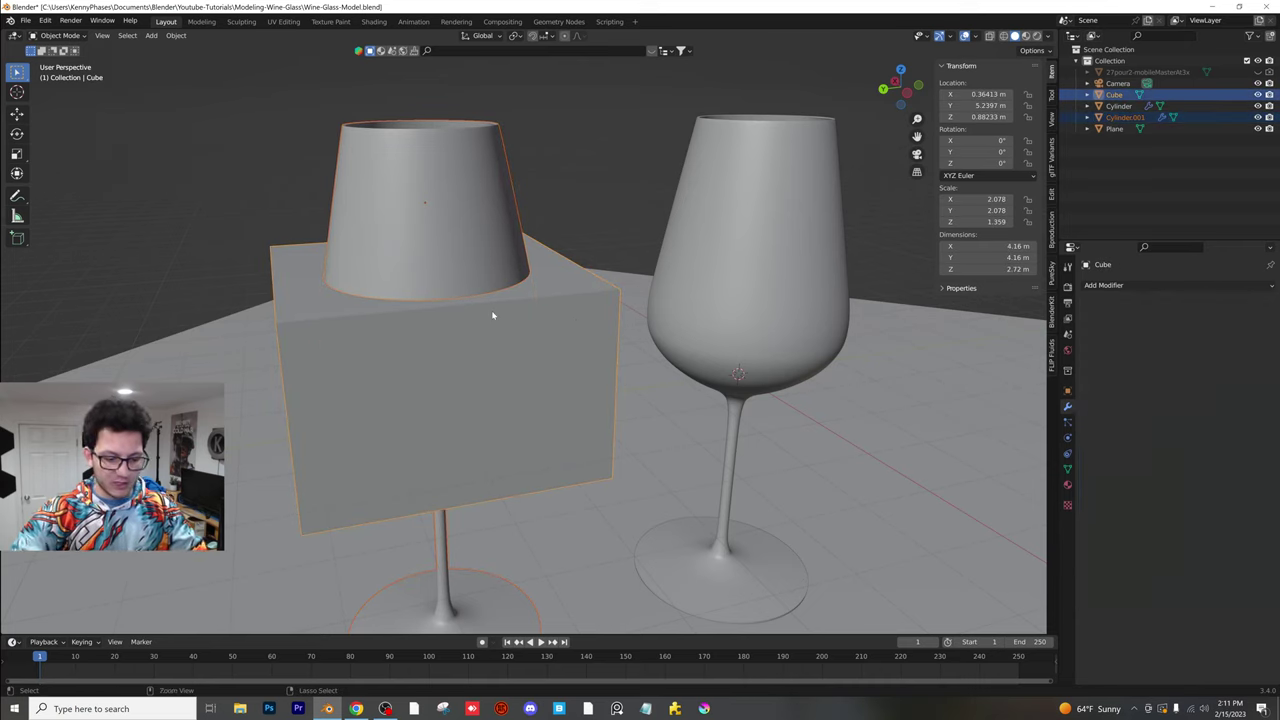
# - Try a Brush Boolean Intersect between the cube and the duplicated glass, and undo it
pyautogui.hotkey('ctrl', 'shift', 'b')
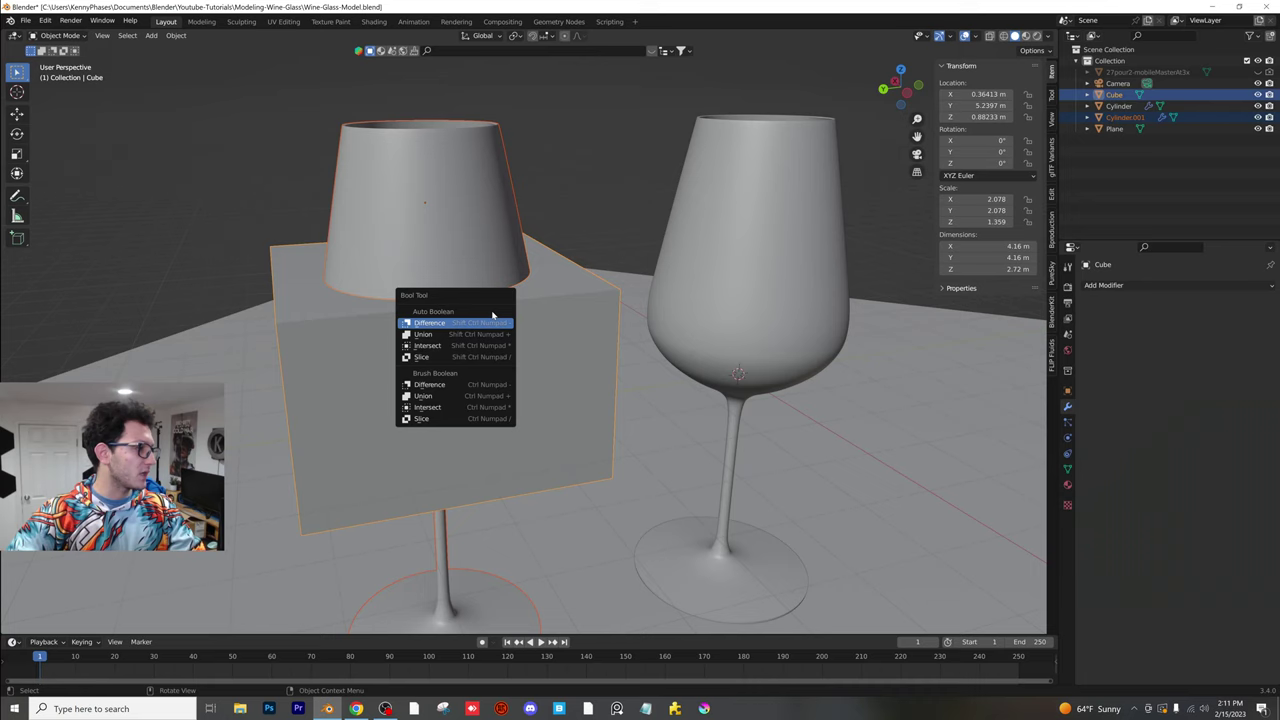
pyautogui.click(456, 408)
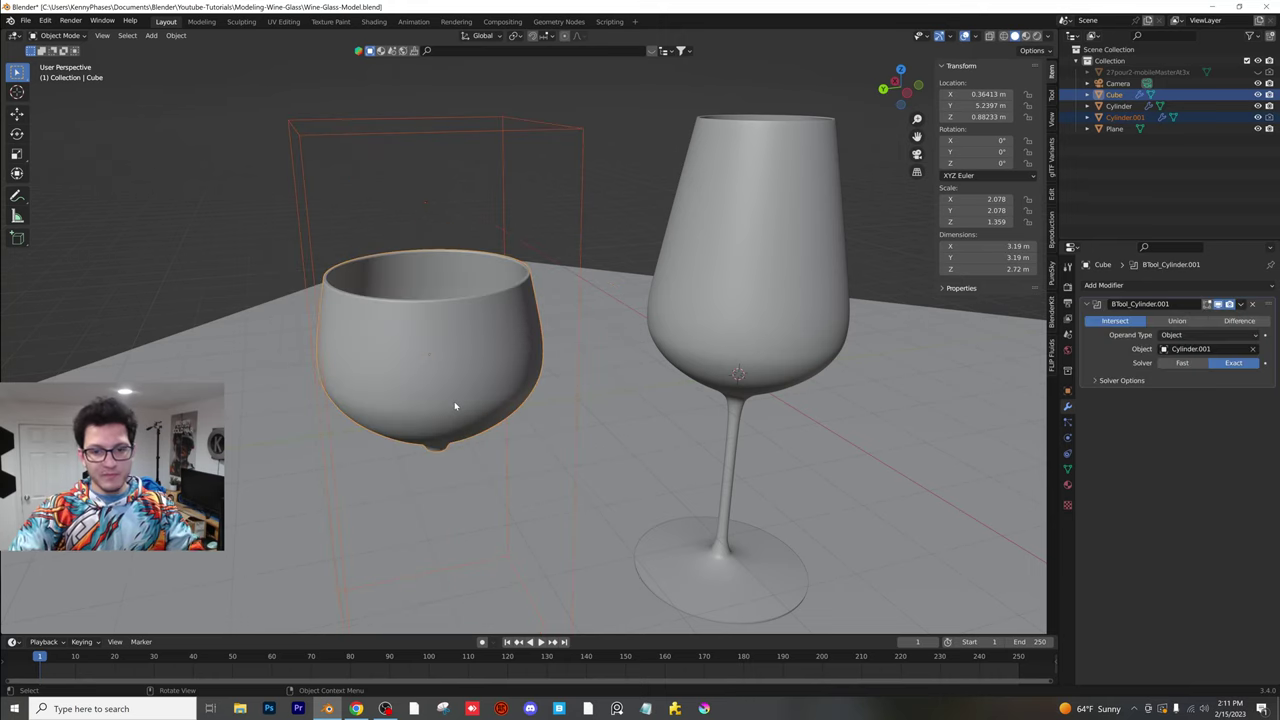
pyautogui.hotkey('ctrl', 'z')
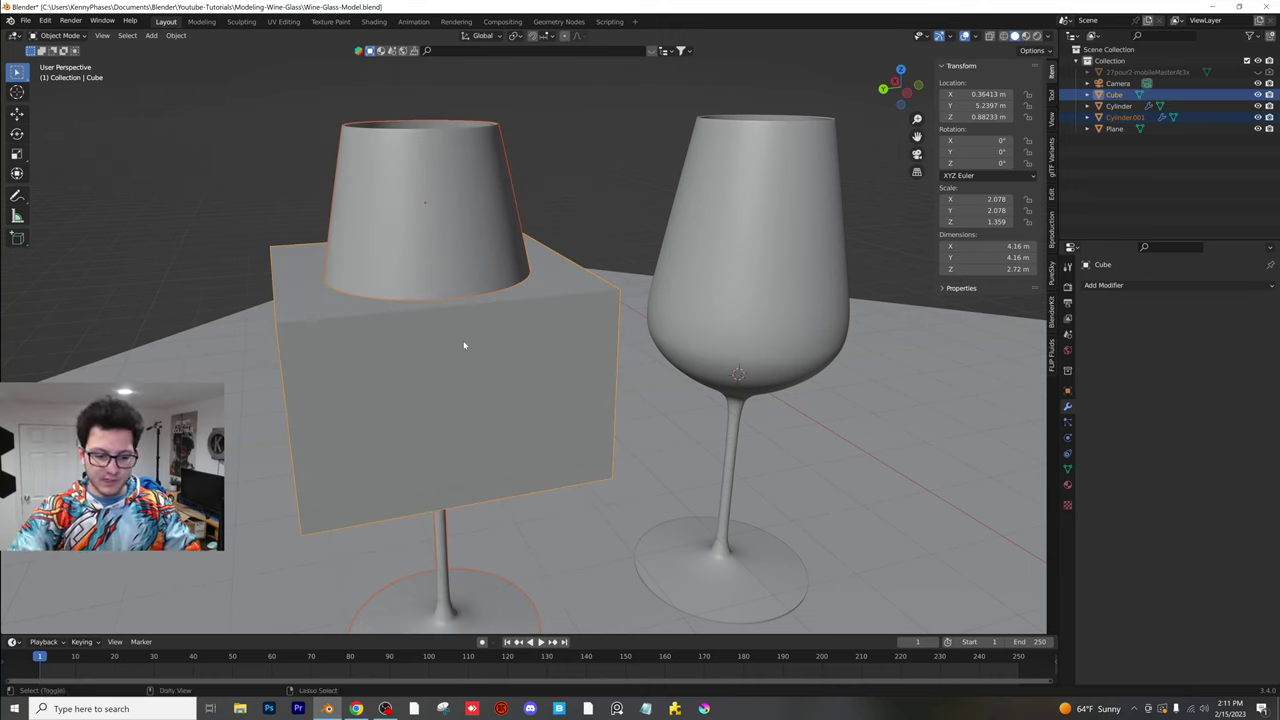
# - Cut the duplicated glass out of the cube with a Brush Boolean Difference and apply the resulting modifier
pyautogui.hotkey('shift', 'ctrl', 'b')
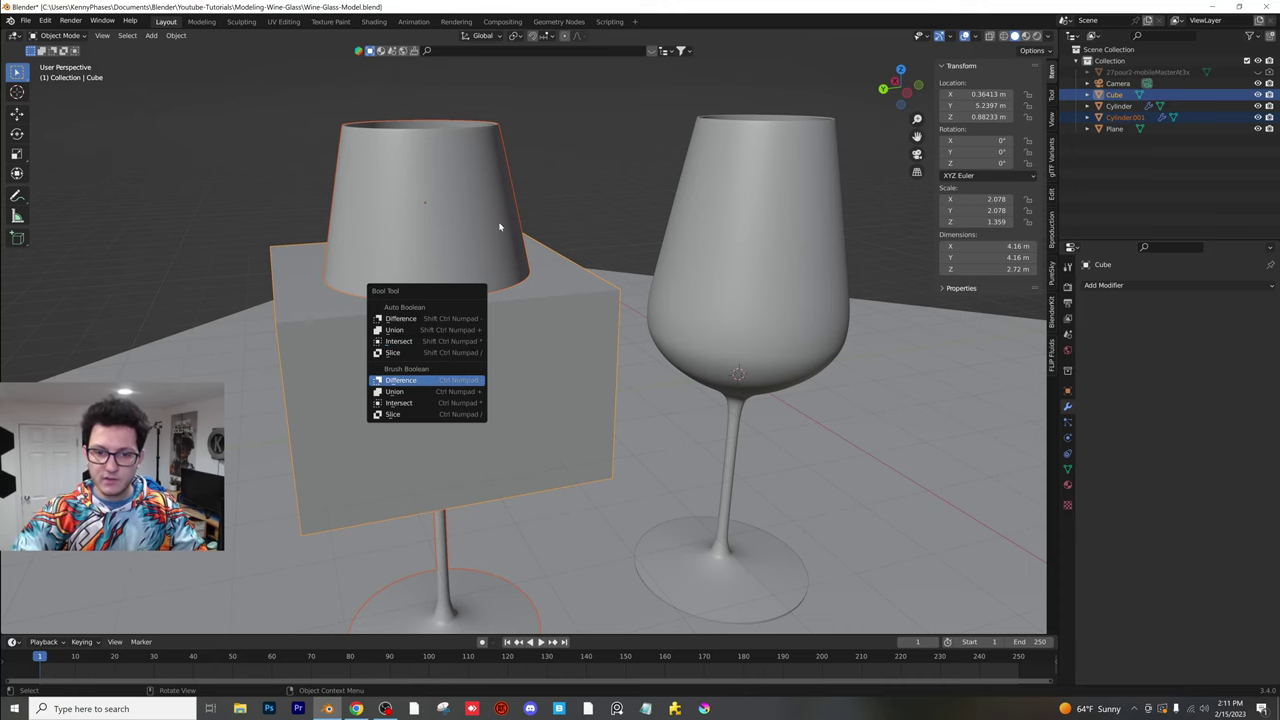
pyautogui.click(586, 203)
pyautogui.click(492, 326)
pyautogui.moveTo(492, 326)
pyautogui.mouseDown(button='middle')
pyautogui.moveTo(494, 343)
pyautogui.moveTo(499, 334)
pyautogui.mouseUp(button='middle')
pyautogui.press('Tab')
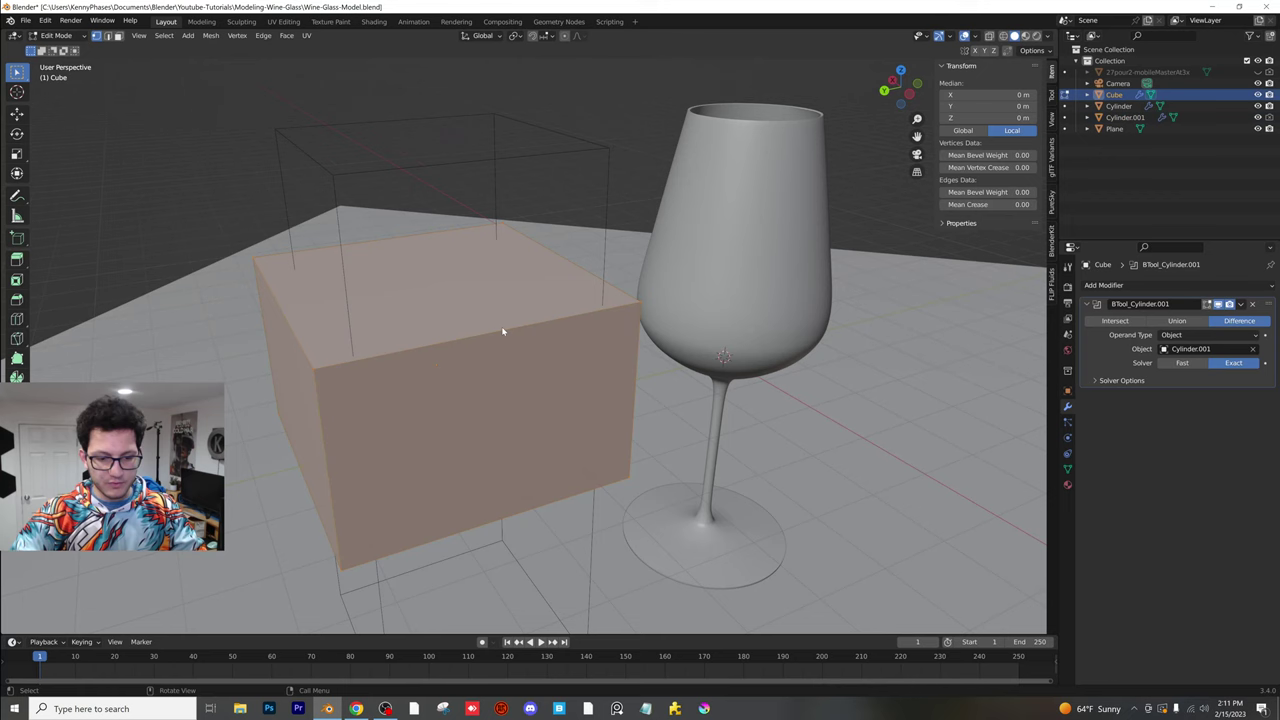
pyautogui.press('Tab')
pyautogui.click(1241, 303)
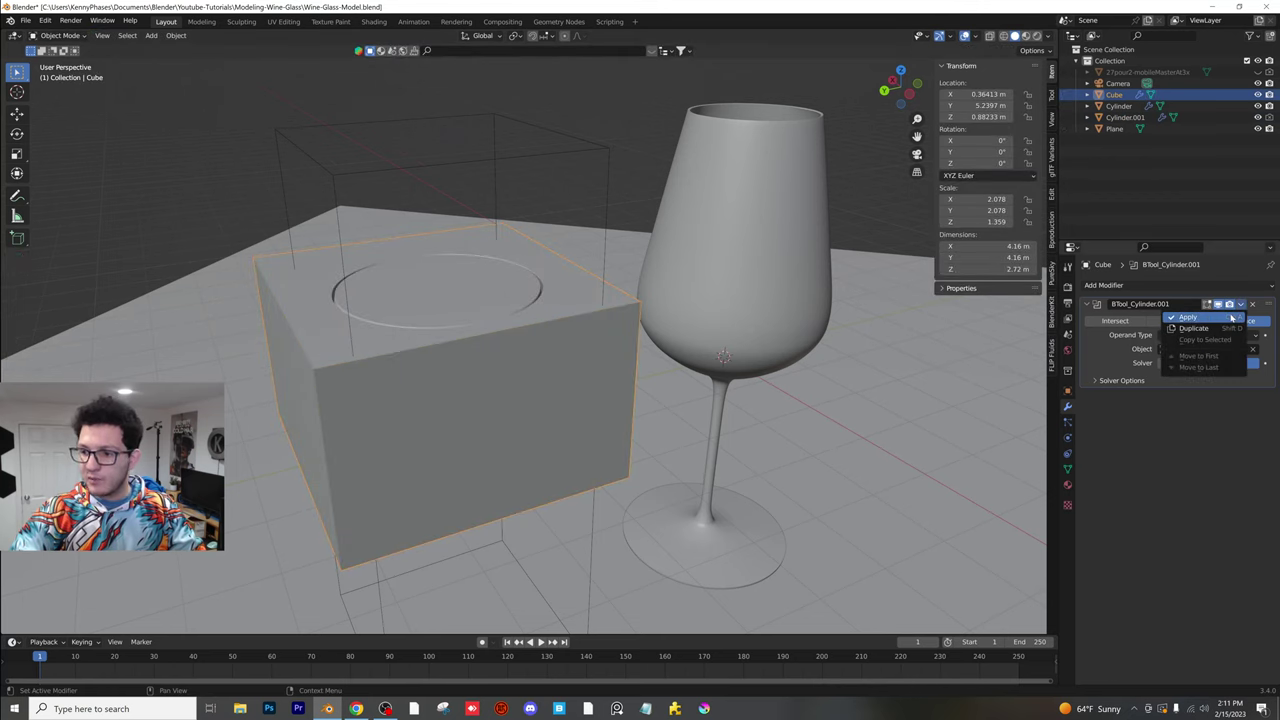
pyautogui.press('Return')
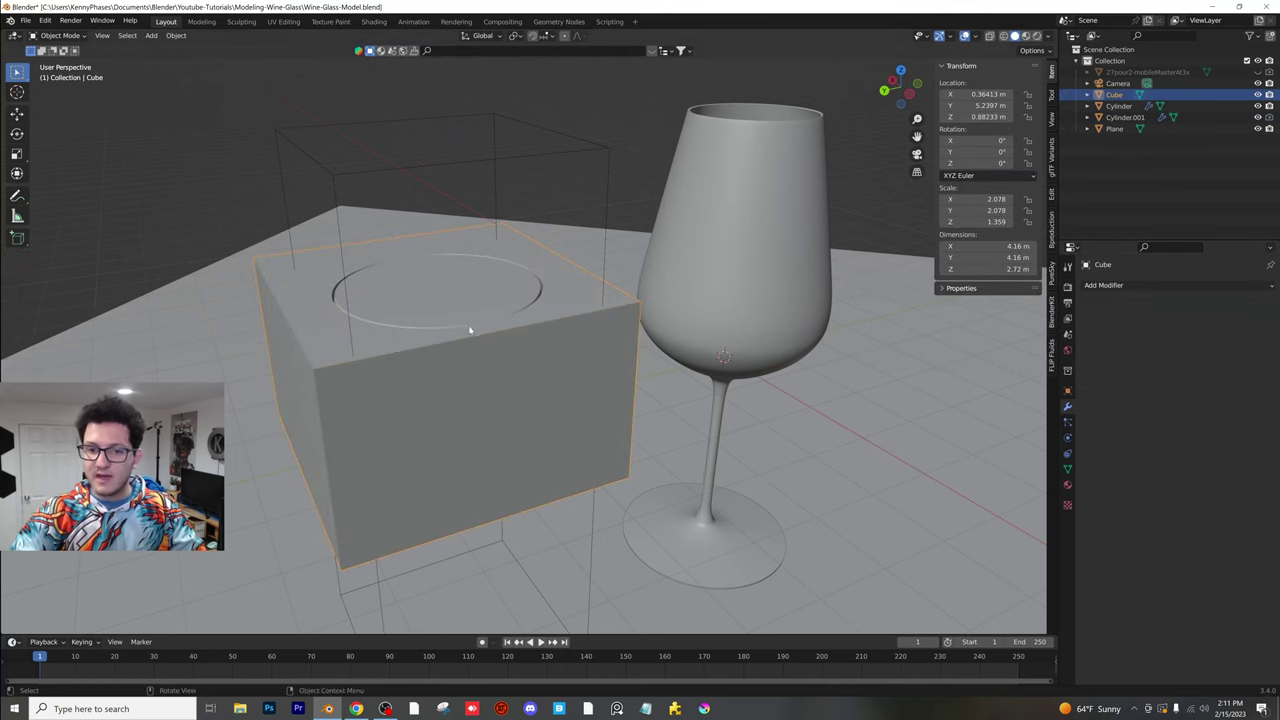
# - In face mode, select the linked inner volume of the cube and separate it into its own object
pyautogui.press('Tab')
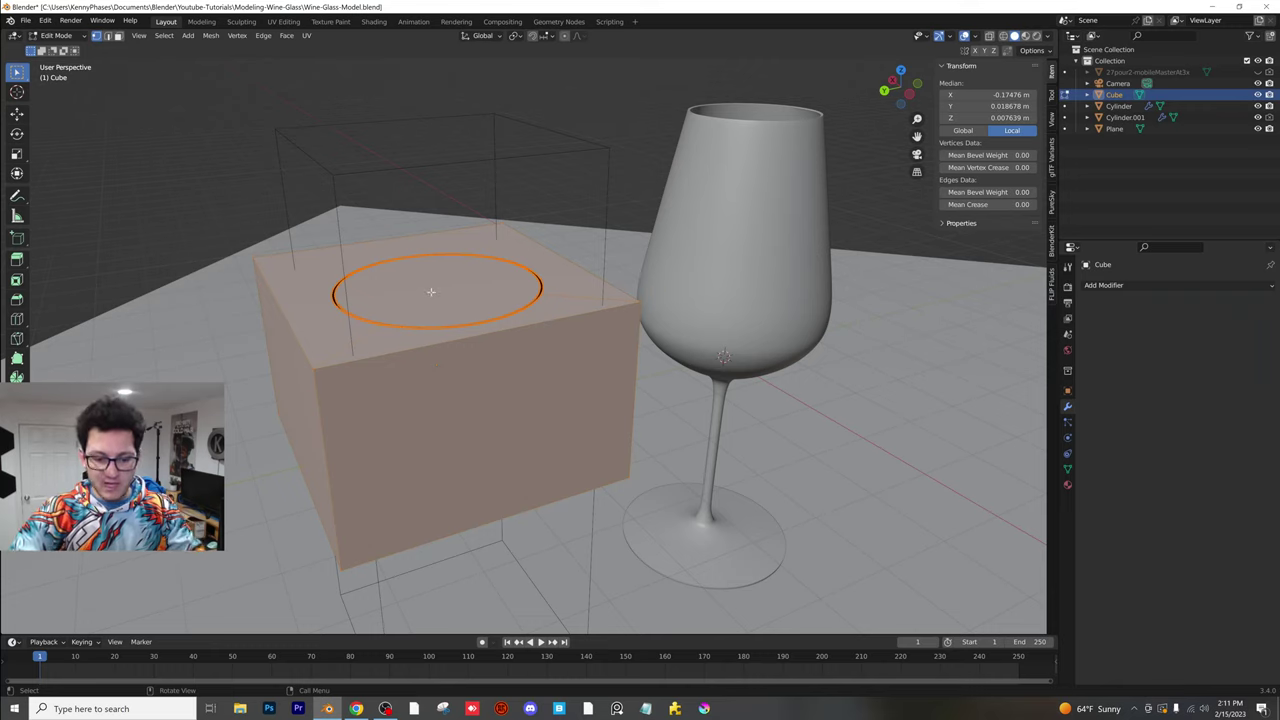
pyautogui.hotkey('alt', 'a')
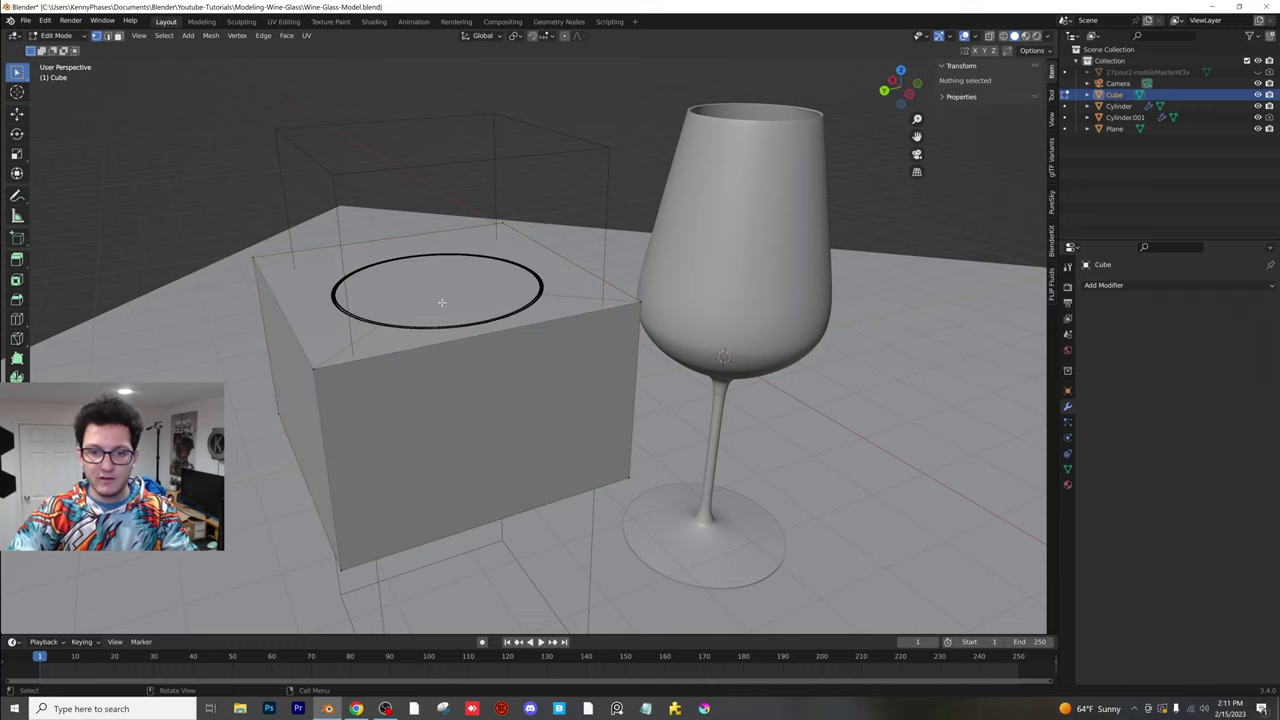
pyautogui.click(118, 35)
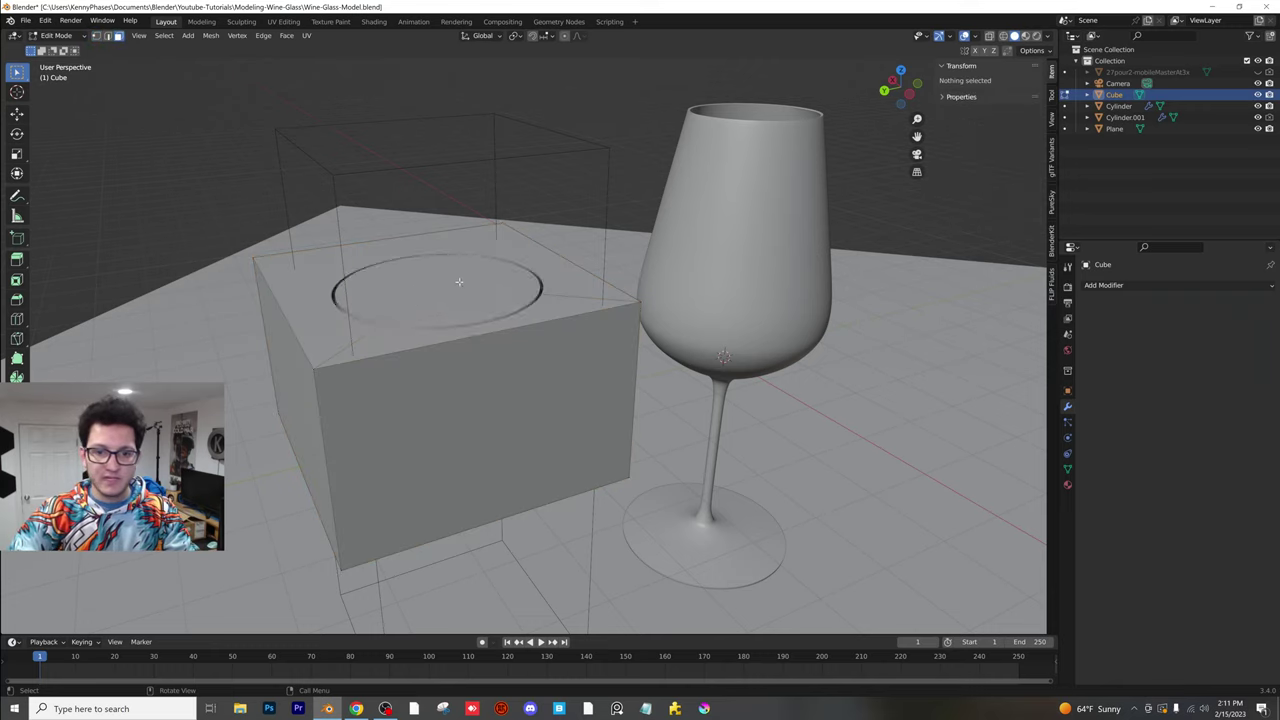
pyautogui.press('l')
pyautogui.rightClick(449, 284)
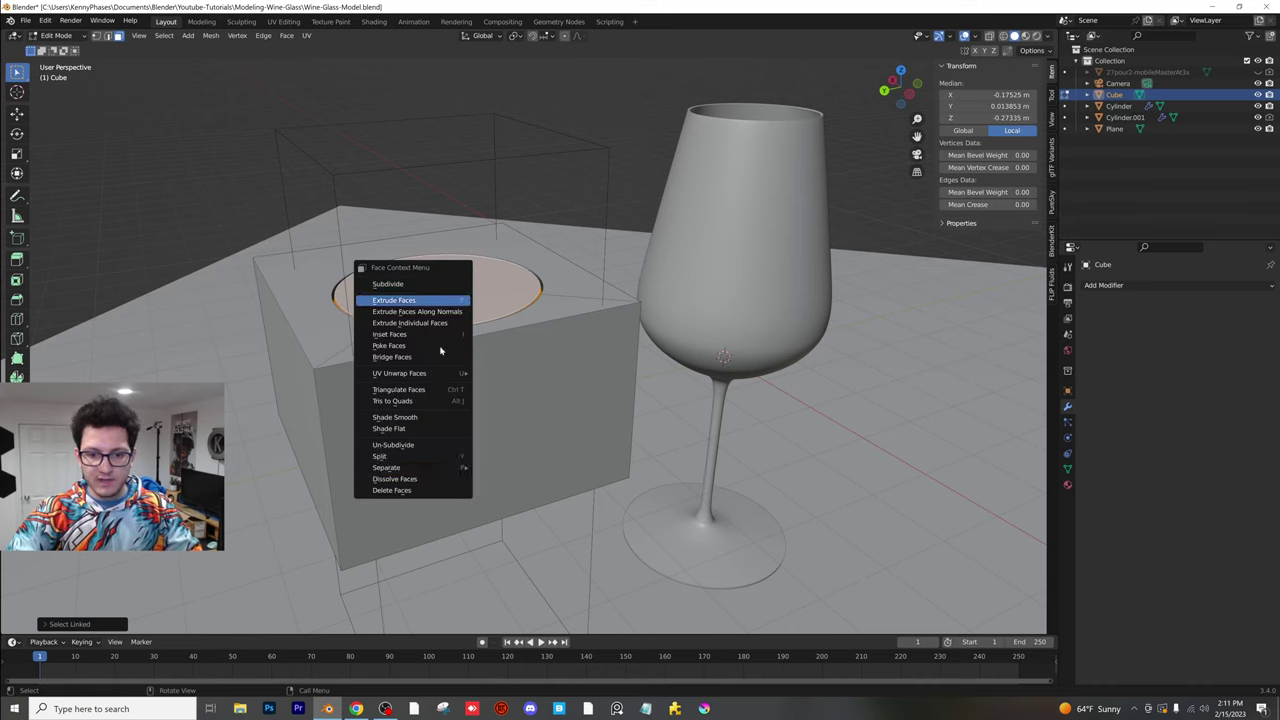
pyautogui.moveTo(440, 467)
pyautogui.click(525, 492)
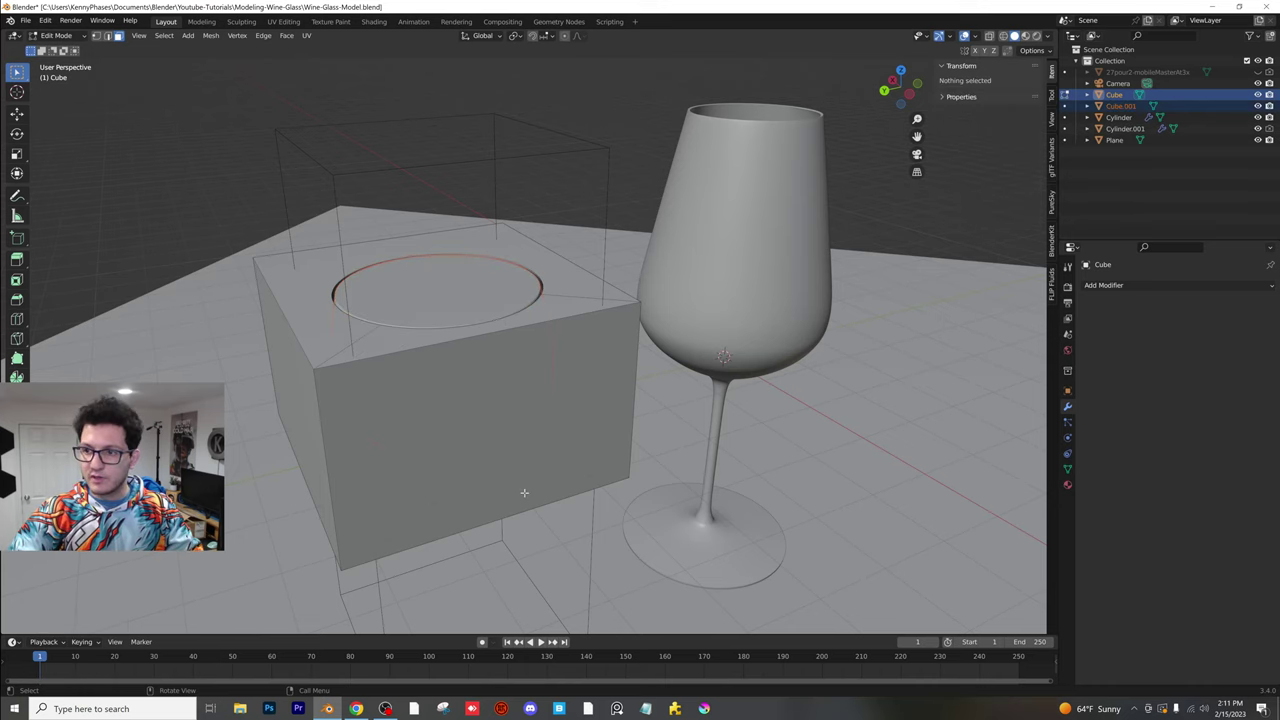
# - Move the outer cube block away from the separated bowl-shaped volume and delete the block
pyautogui.press('Tab')
pyautogui.click(534, 400)
pyautogui.press('g')
pyautogui.click(136, 392)
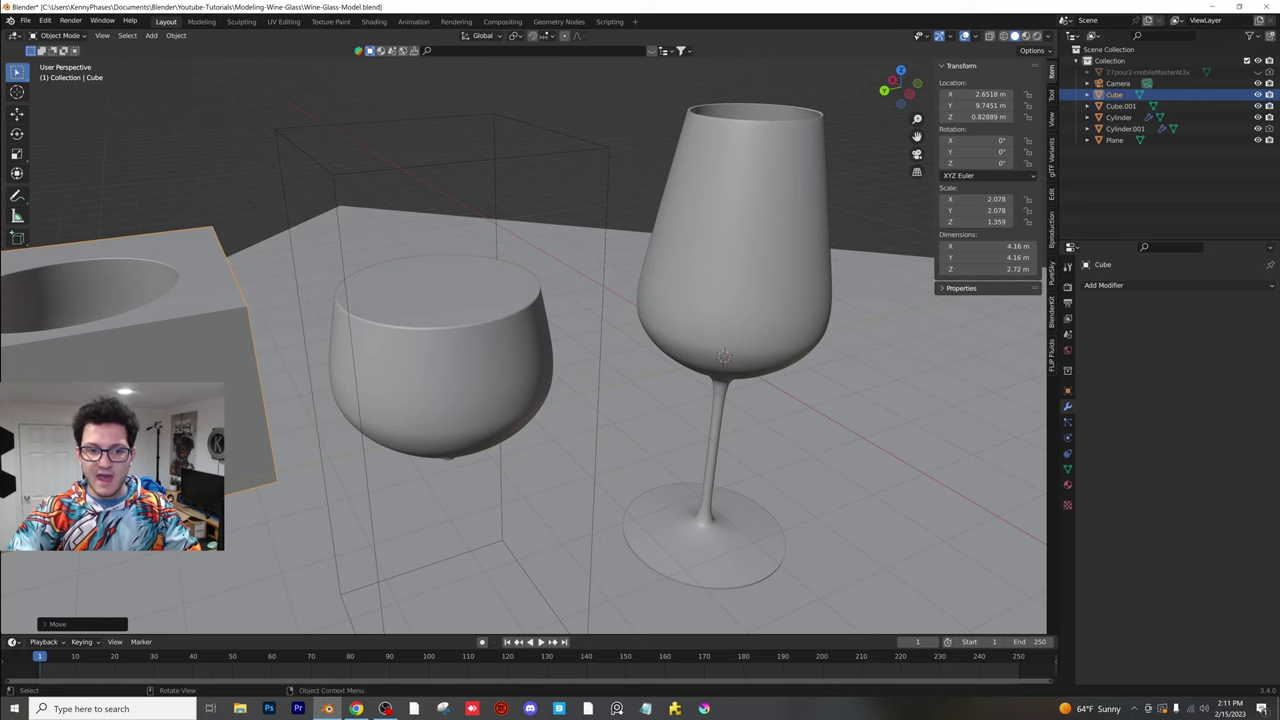
pyautogui.press('Delete')
pyautogui.click(493, 383)
pyautogui.moveTo(493, 383); pyautogui.dragTo(466, 368, button='middle')
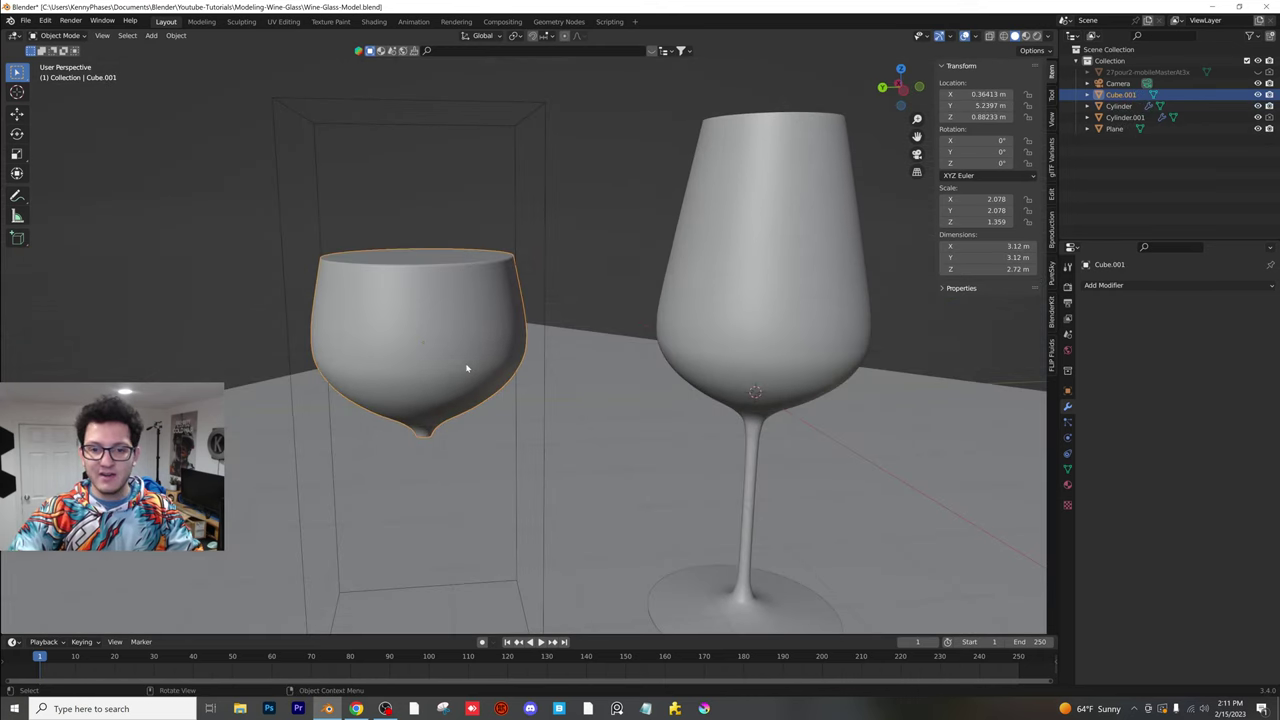
# - Preview the scene in rendered shading and give the separated wine volume's material a Glass BSDF surface
pyautogui.click(1037, 35)
pyautogui.click(1067, 486)
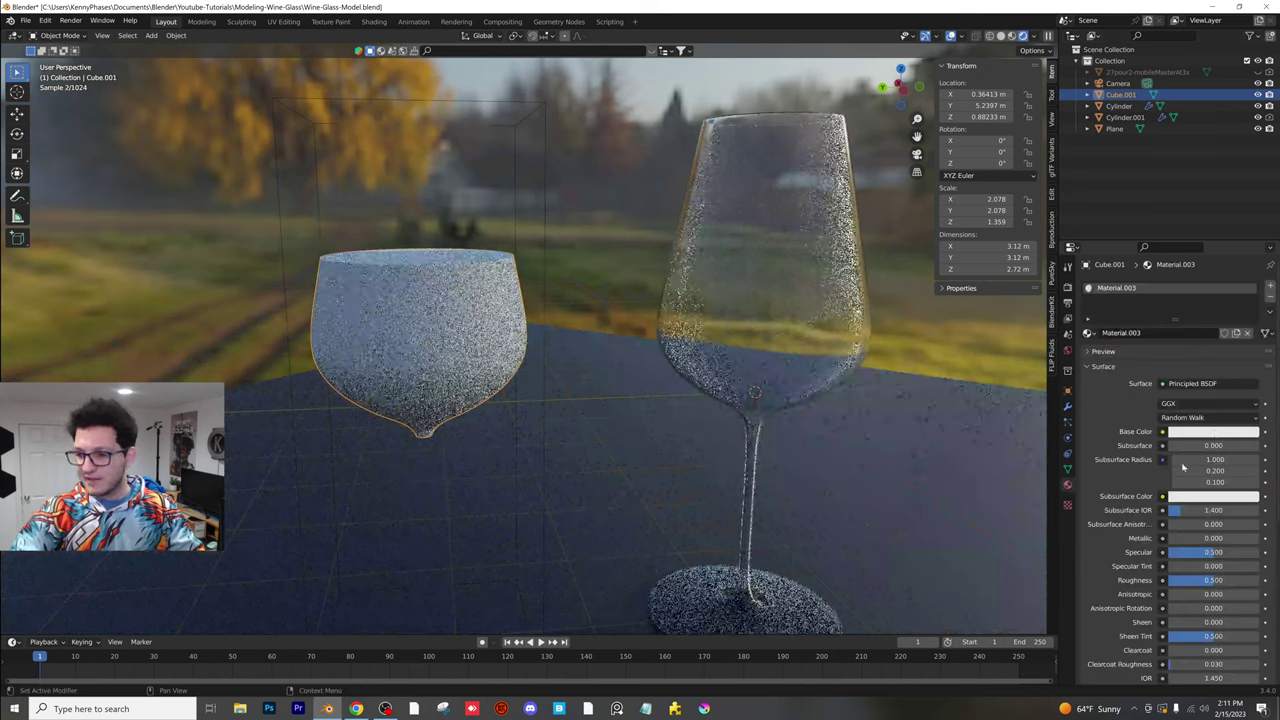
pyautogui.click(1213, 431)
pyautogui.click(1192, 383)
pyautogui.click(1192, 383)
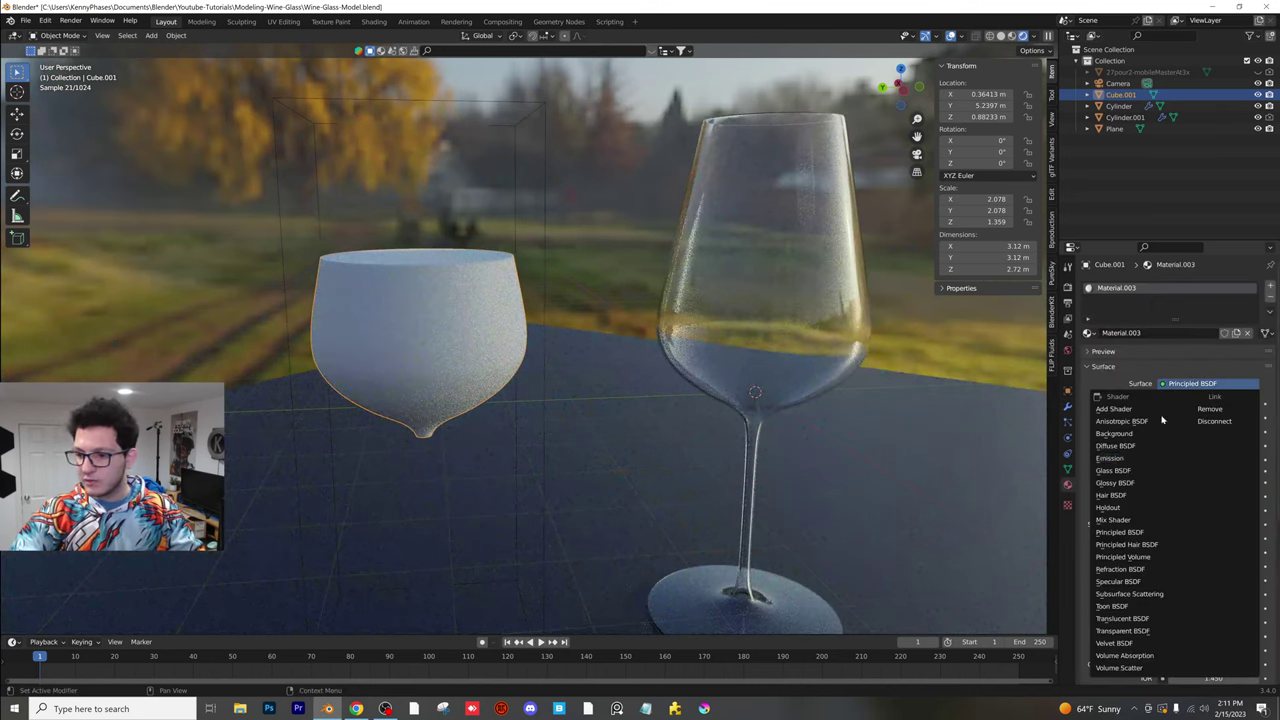
pyautogui.click(1118, 470)
# - Color the wine's glass material pinkish red with saturation about 0.61, and set its roughness to 0
pyautogui.click(1233, 419)
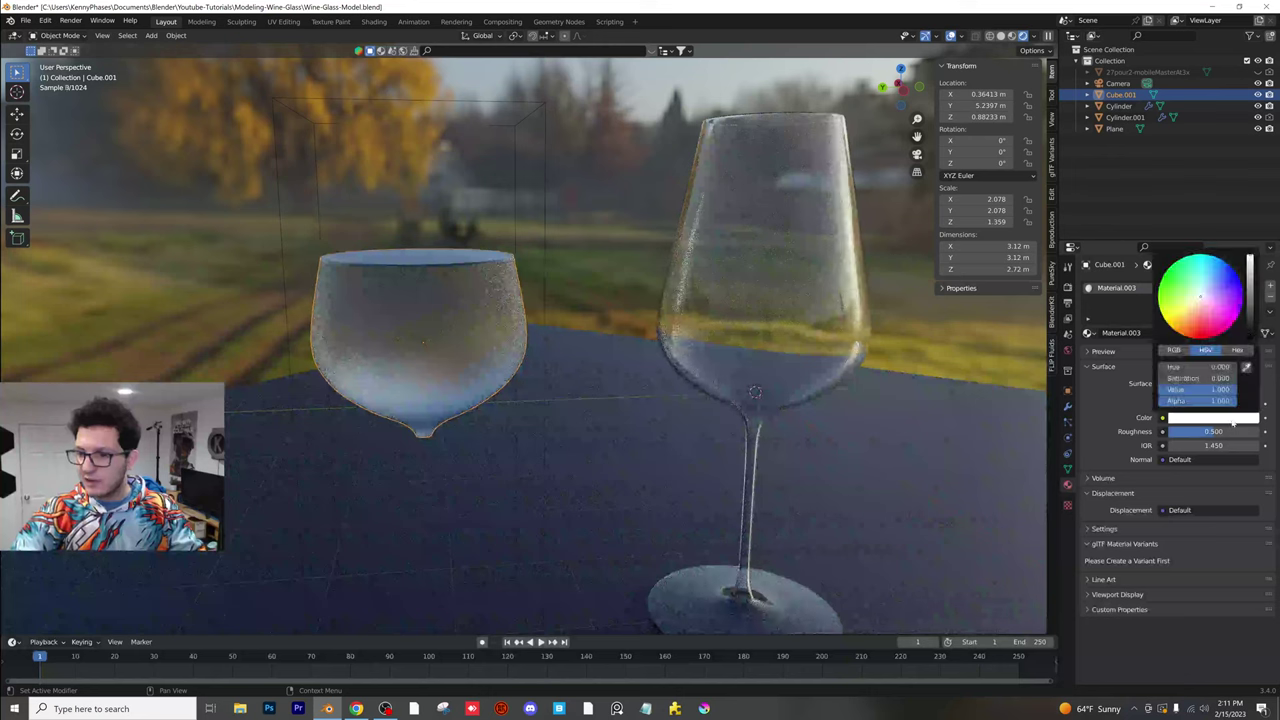
pyautogui.moveTo(1206, 304); pyautogui.dragTo(1202, 310)
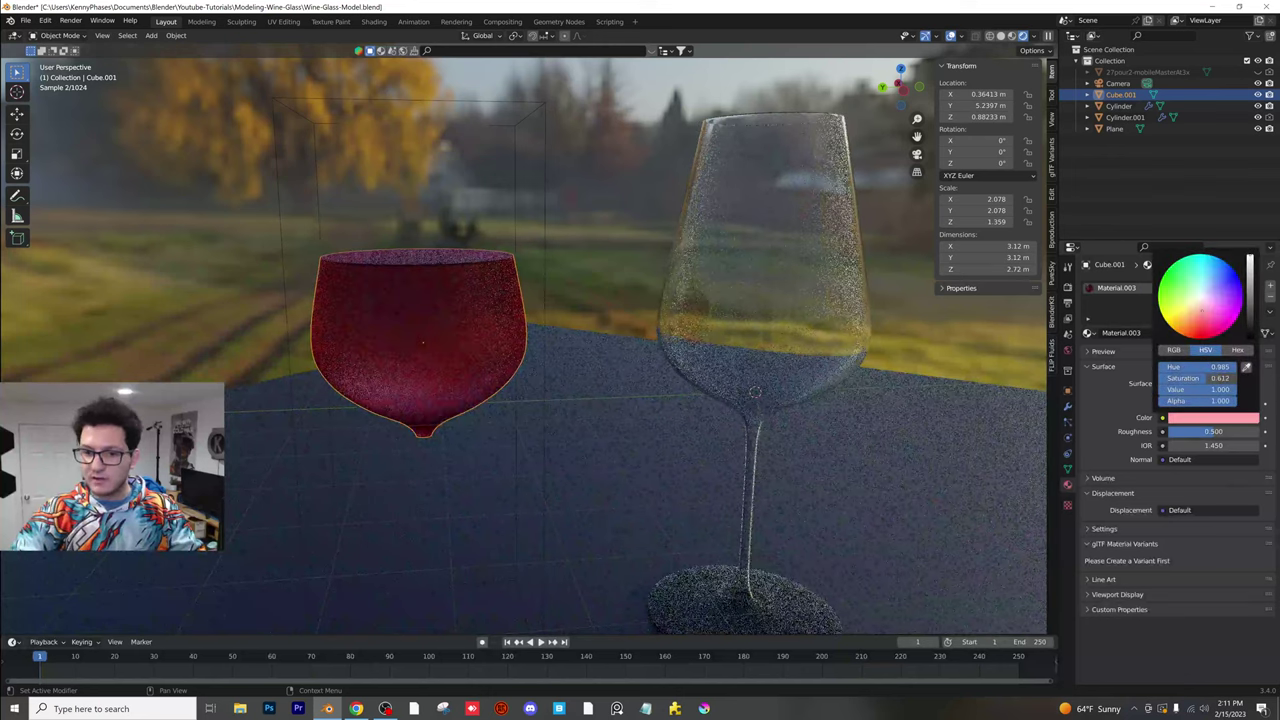
pyautogui.moveTo(1210, 431); pyautogui.dragTo(1169, 432)
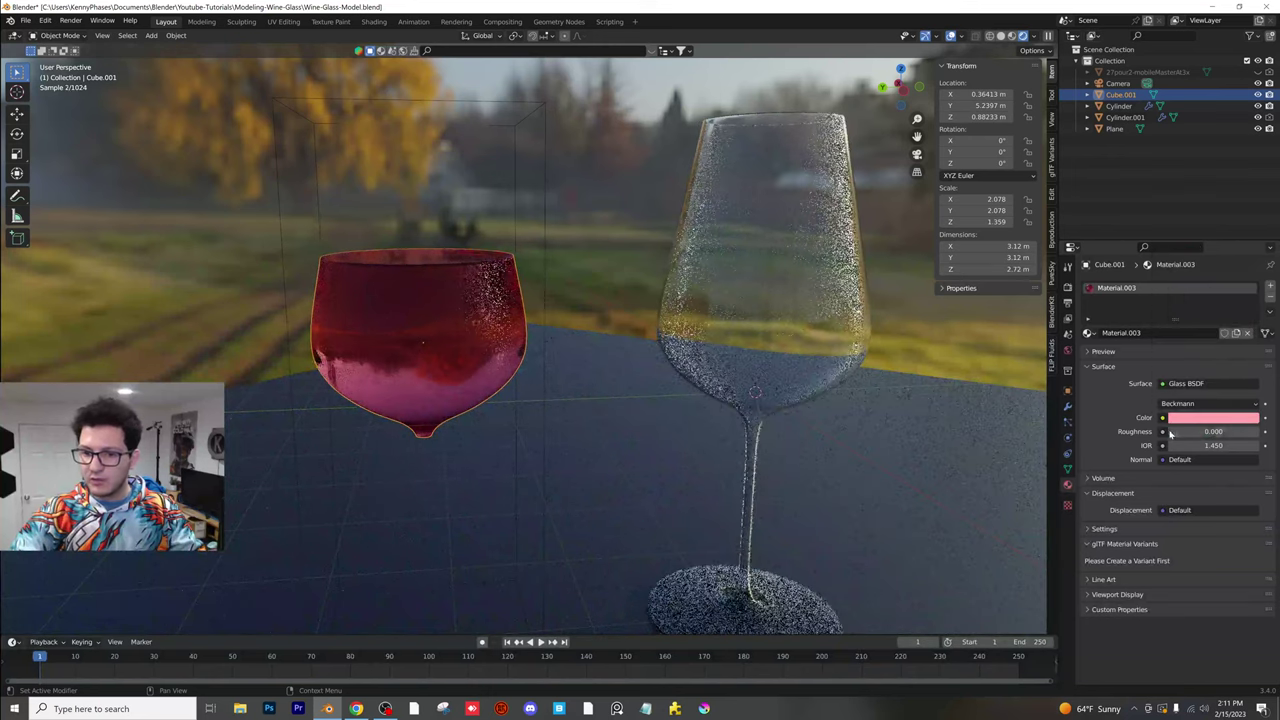
# - Move the wine volume over the wine glass in top view, and set its X, Y and Z location to 0
pyautogui.click(906, 72)
pyautogui.press('g')
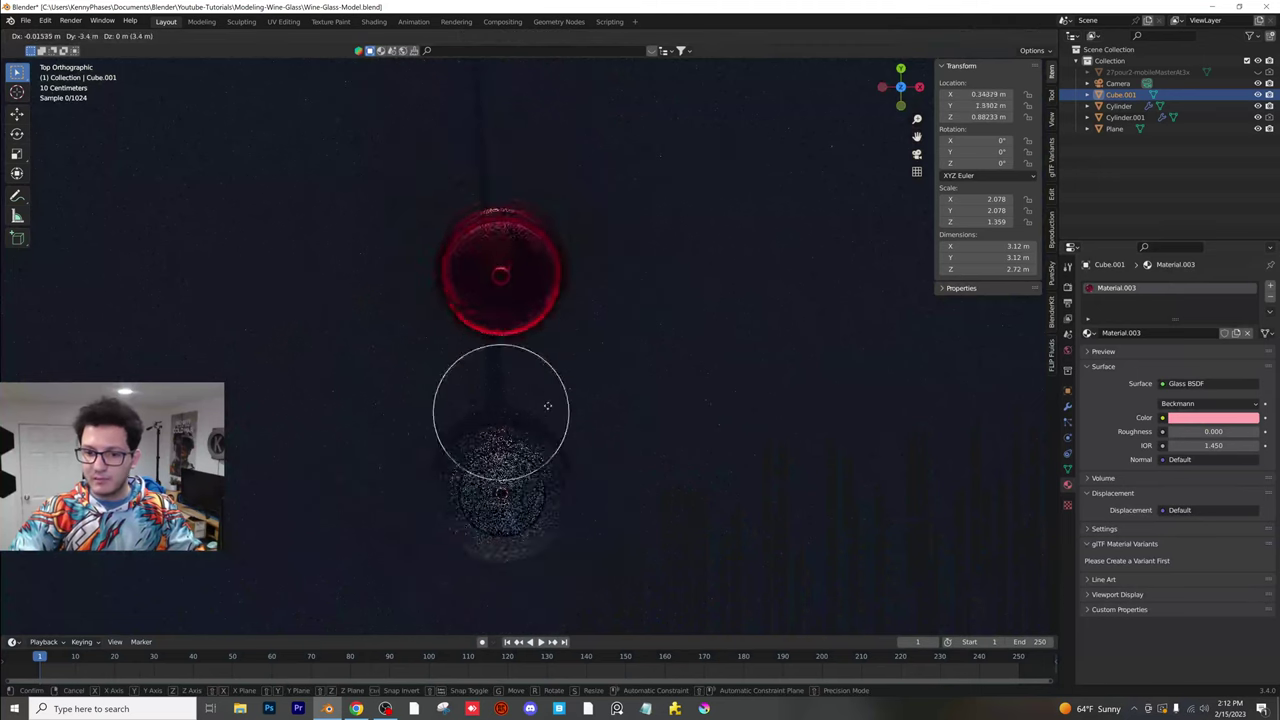
pyautogui.click(548, 492)
pyautogui.click(963, 94)
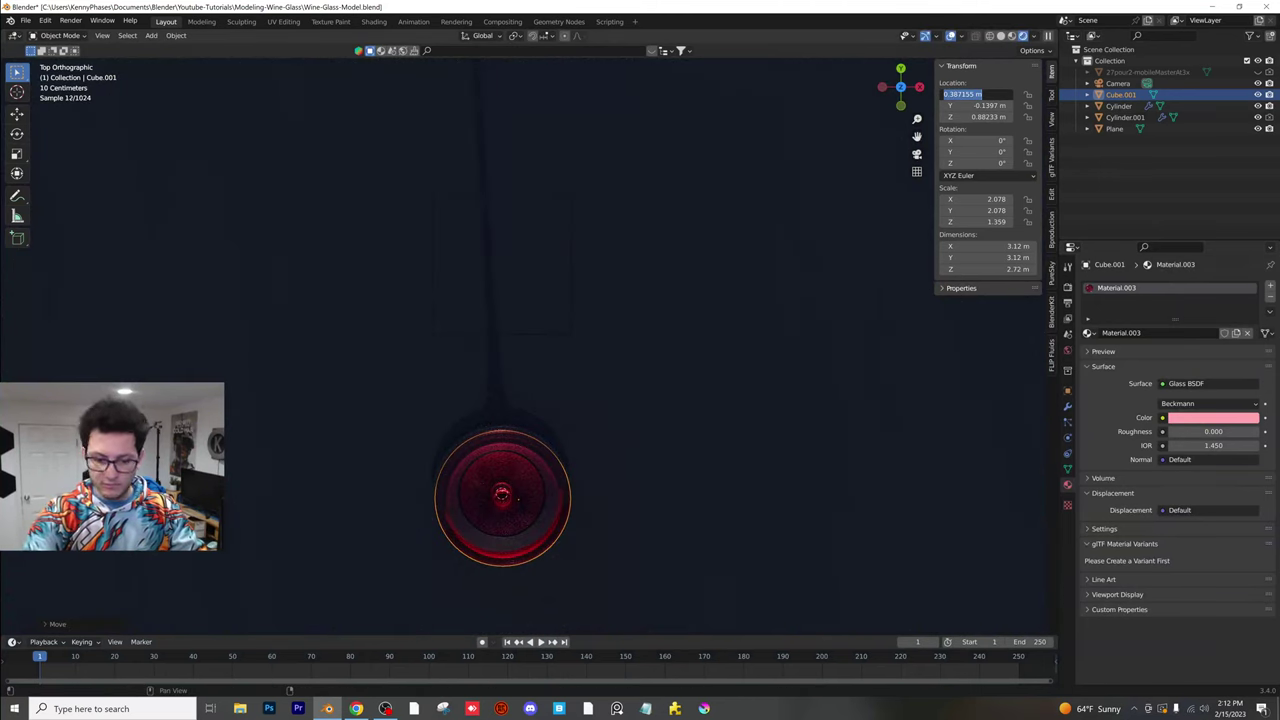
pyautogui.write('0')
pyautogui.press('Tab')
pyautogui.write('0')
pyautogui.press('Tab')
pyautogui.write('0')
pyautogui.press('Return')
# - Raise the wine volume about 0.93 m along Z in right view so it sits inside the glass bowl
pyautogui.moveTo(690, 240); pyautogui.dragTo(781, 368, button='middle')
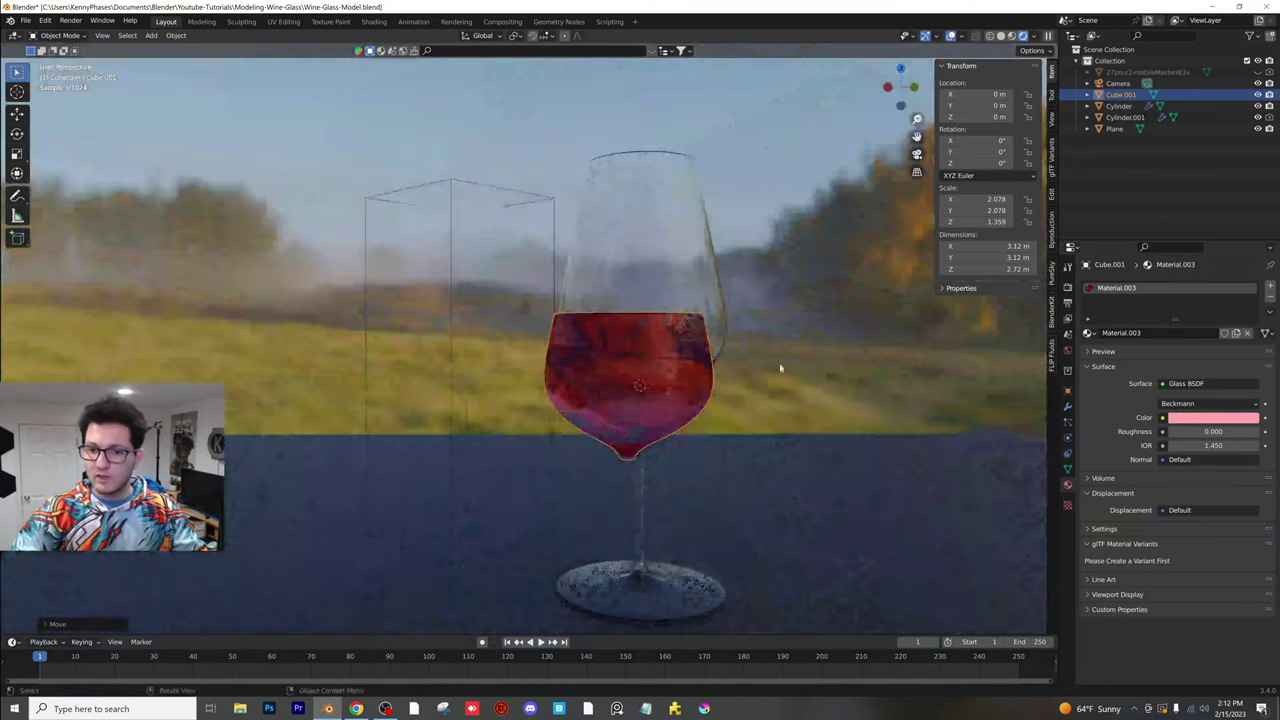
pyautogui.press('KP_3')
pyautogui.press('g')
pyautogui.press('z')
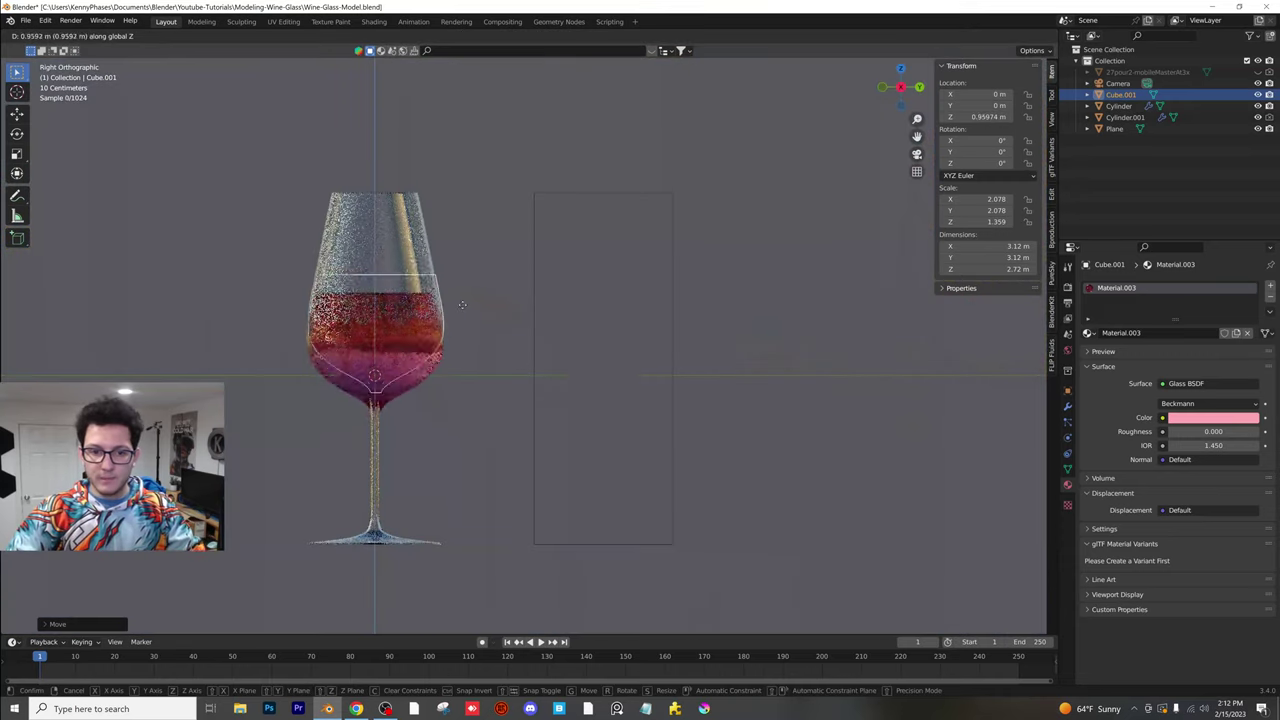
pyautogui.click(405, 362)
# - Scale the wine volume down uniformly to about 0.98 so it fits within the bowl walls
pyautogui.scroll(4, 624, 363)
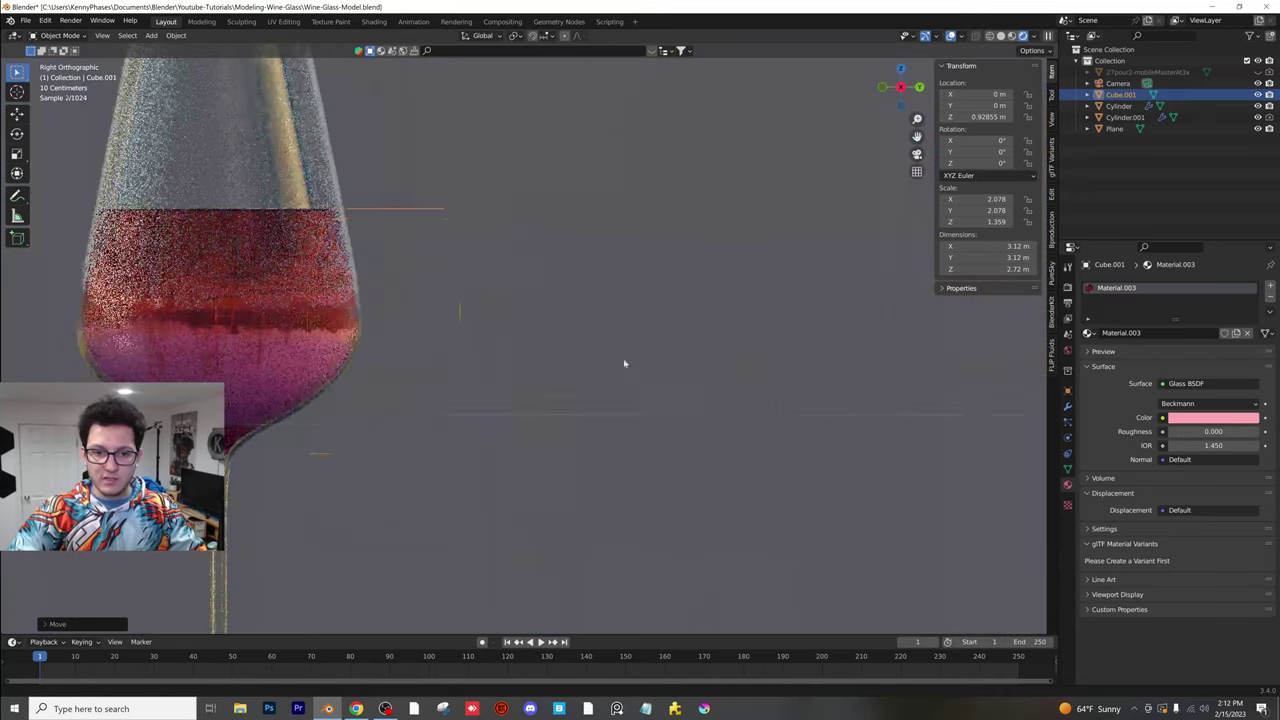
pyautogui.press('KP_Decimal')
pyautogui.press('s')
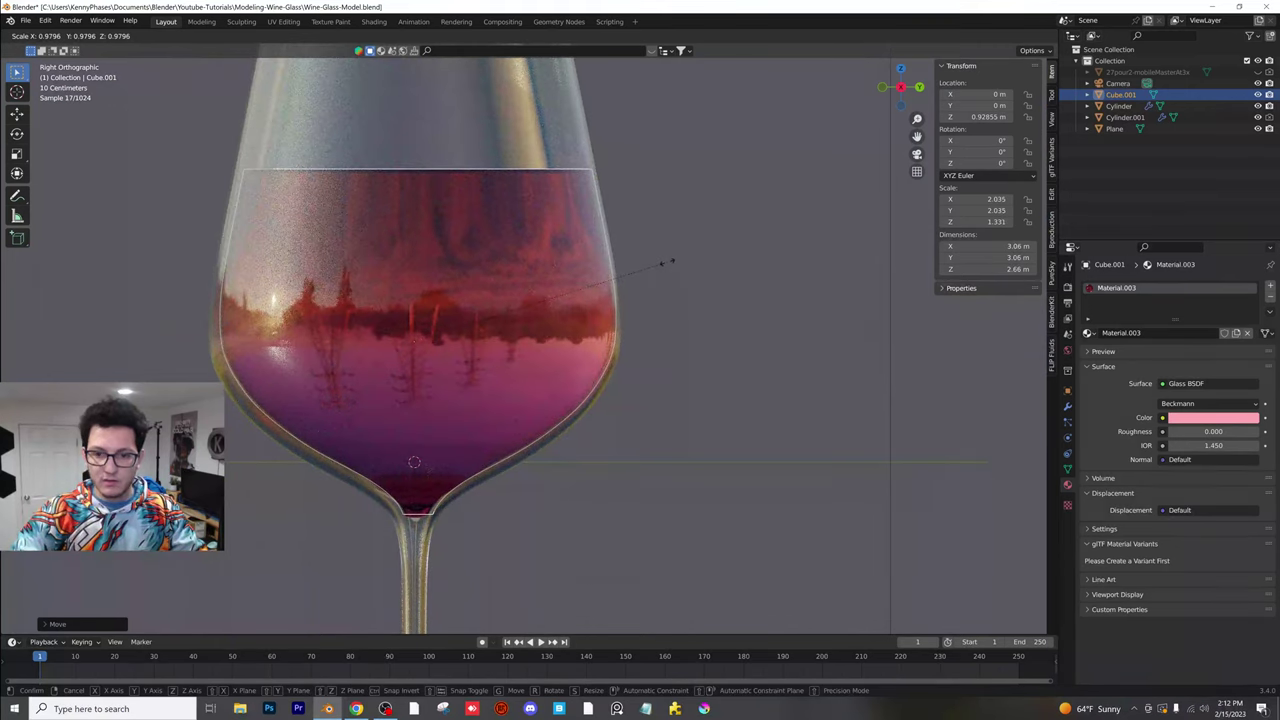
pyautogui.click(665, 262)
# - Shift the wine volume about 0.347 m along X to center it in the bowl, and view it through the camera
pyautogui.click(919, 88)
pyautogui.press('g')
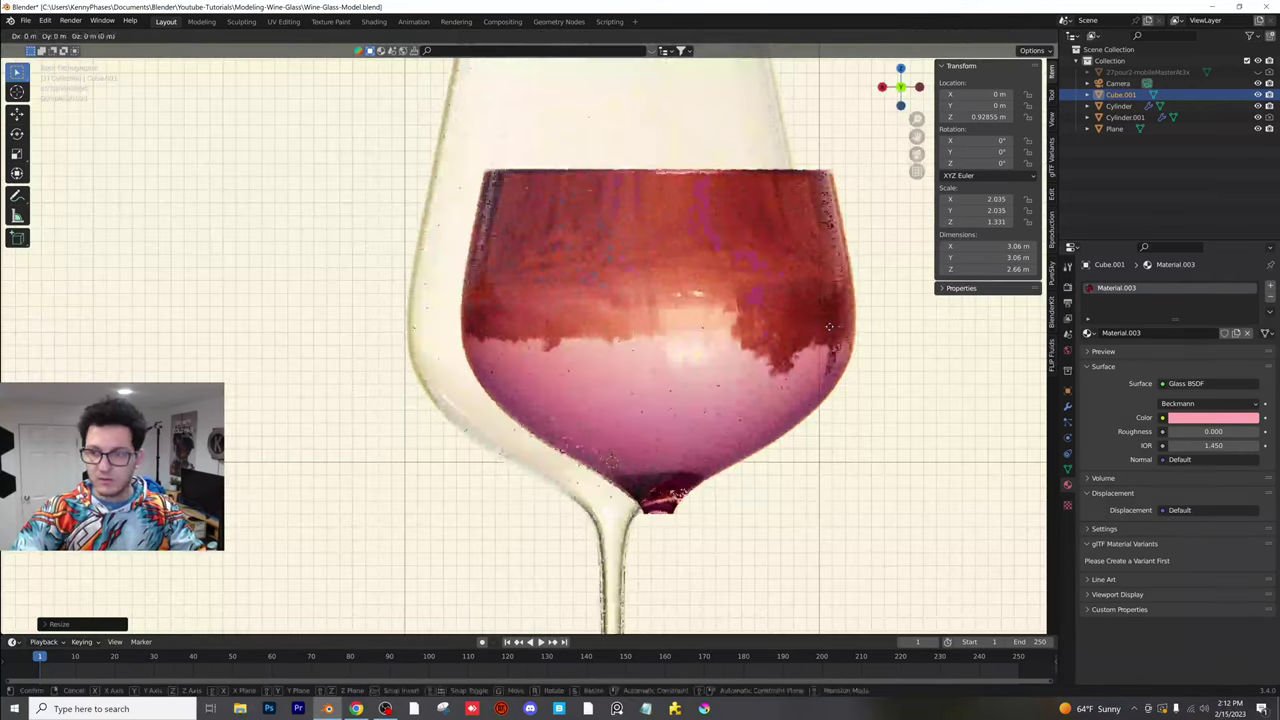
pyautogui.press('x')
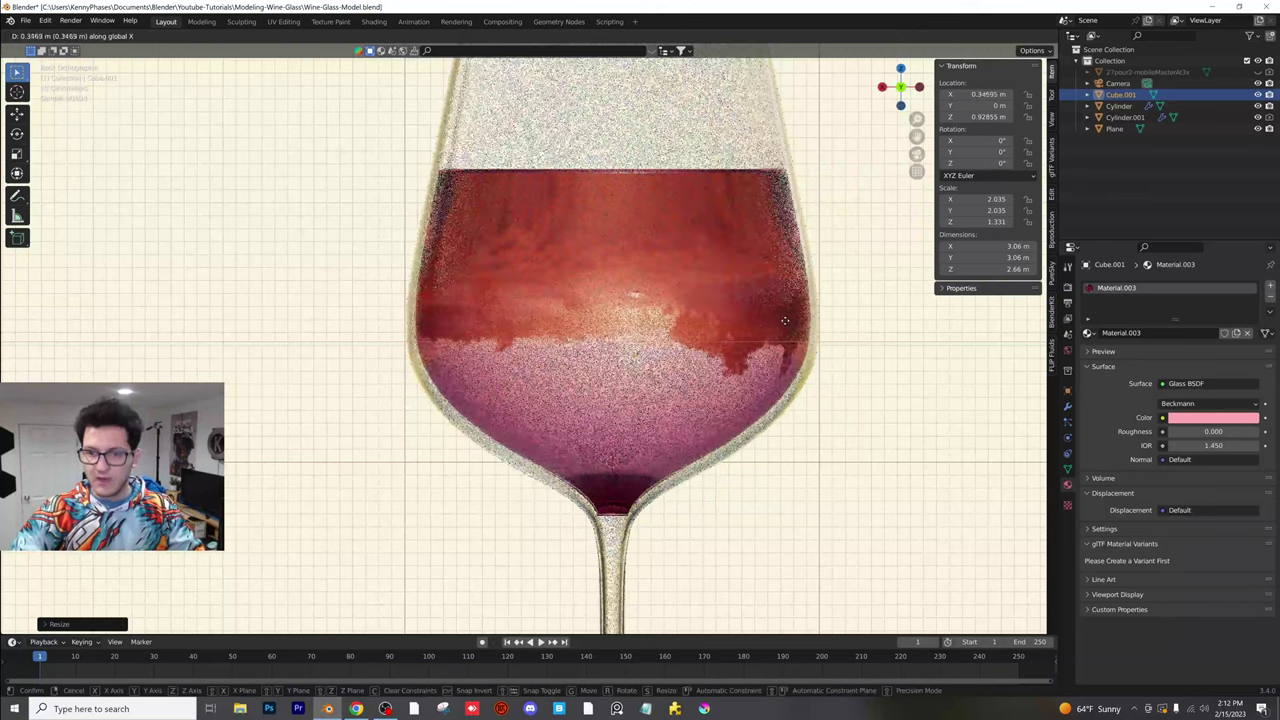
pyautogui.click(785, 320)
pyautogui.scroll(-4, 746, 388)
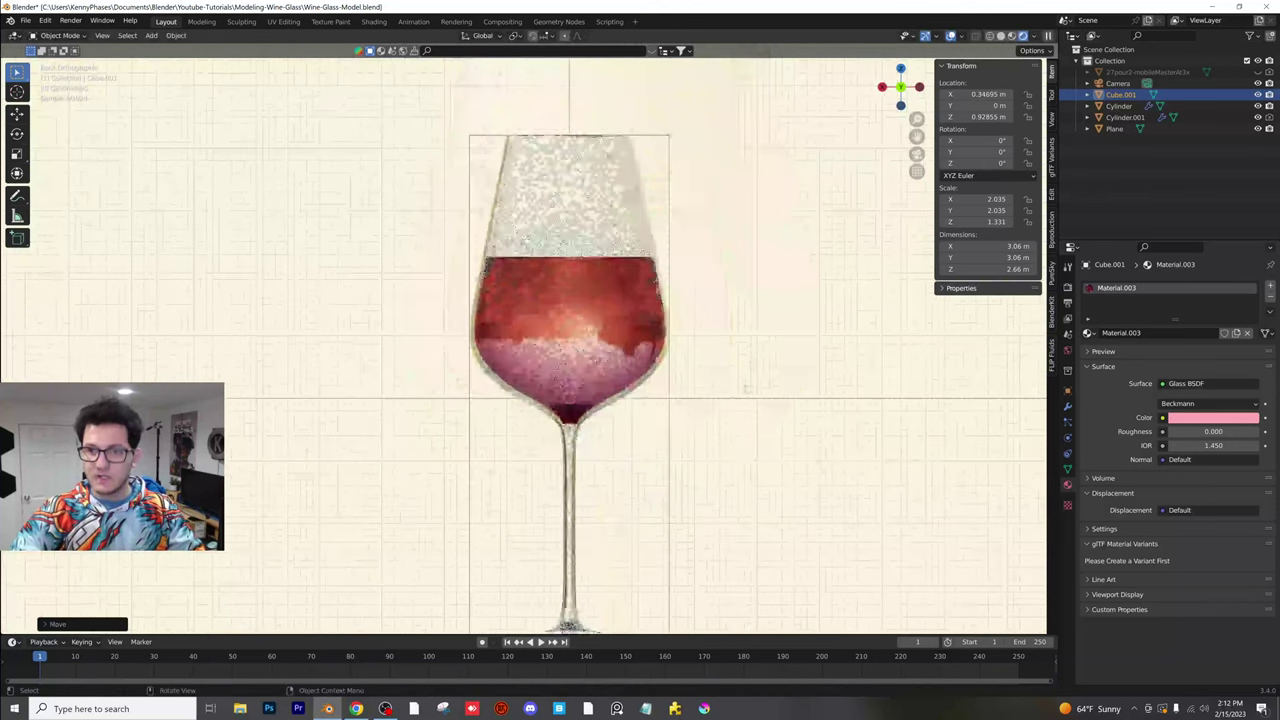
pyautogui.moveTo(746, 388); pyautogui.dragTo(849, 307, button='middle')
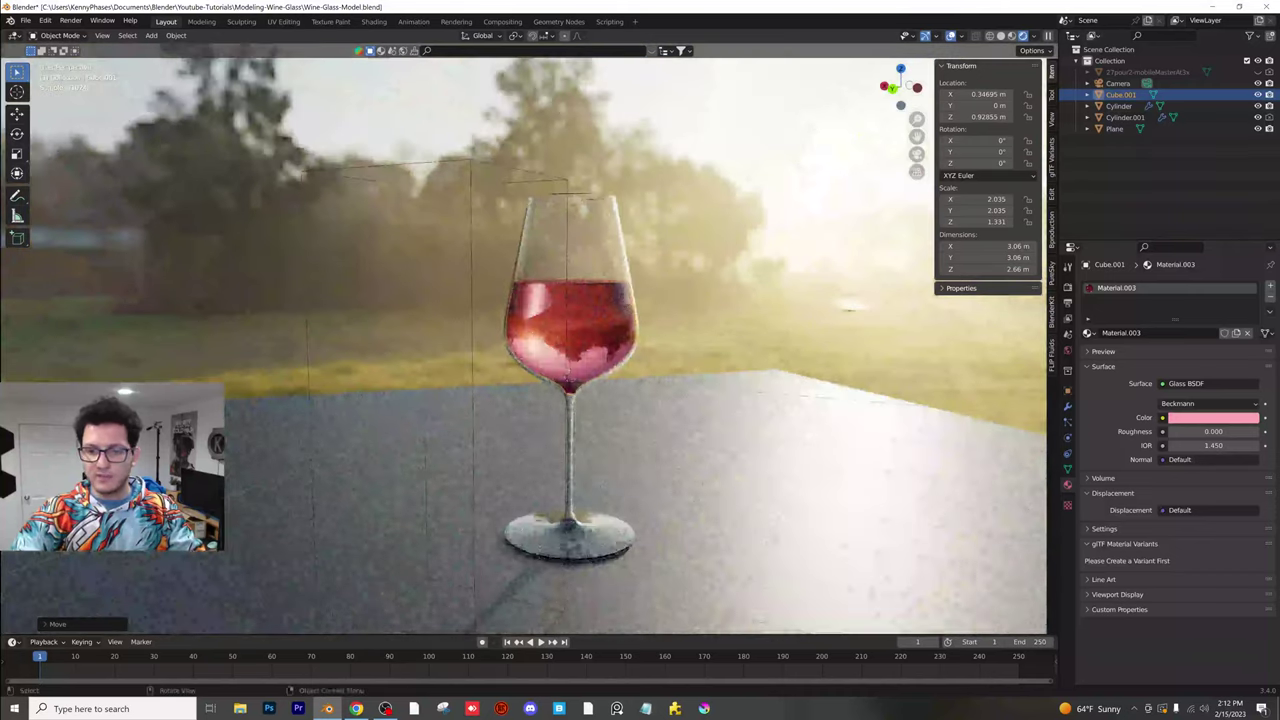
pyautogui.press('KP_0')
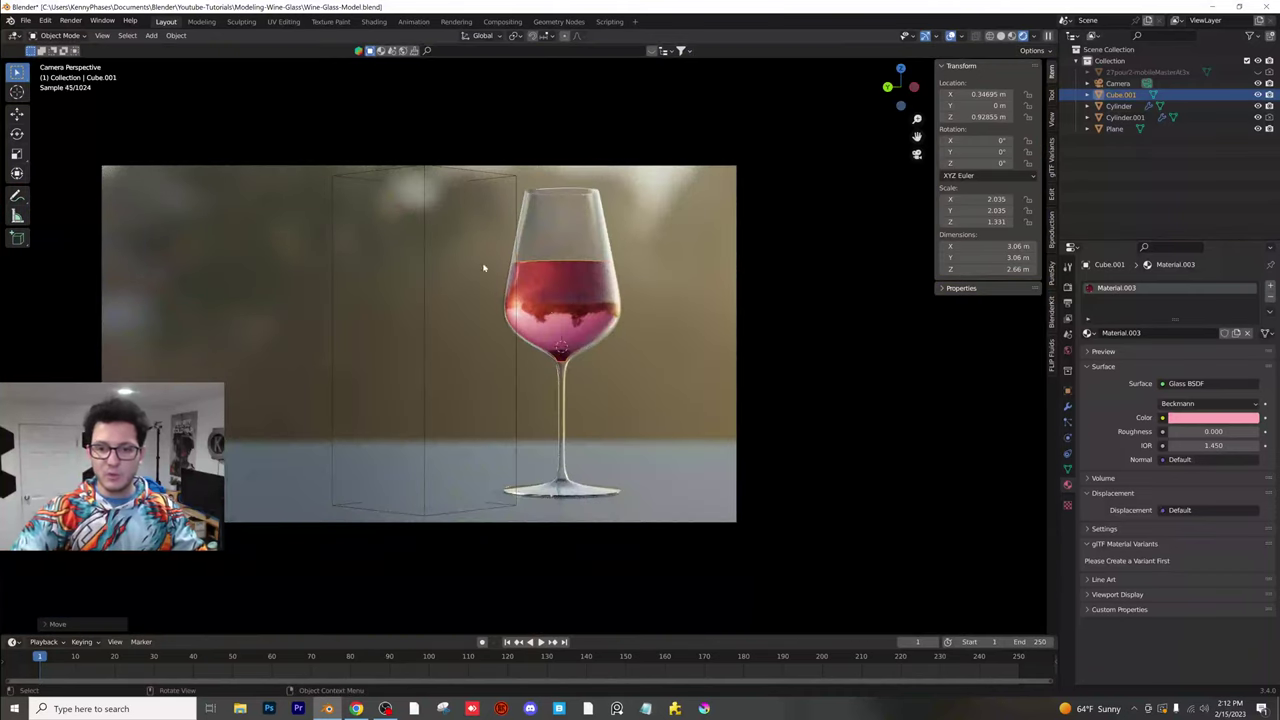
# - Lower the saturation of the wine material's color to about 0.473
pyautogui.click(1231, 420)
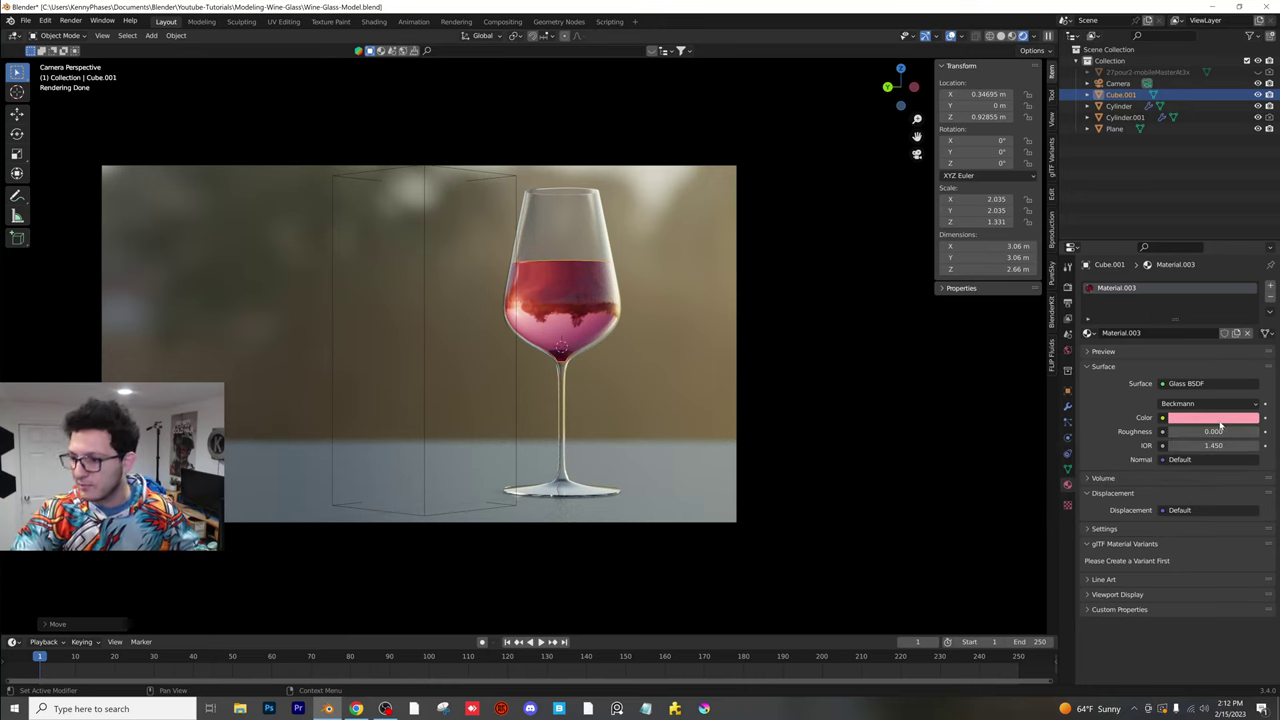
pyautogui.click(1212, 418)
pyautogui.moveTo(1210, 381); pyautogui.dragTo(1174, 381)
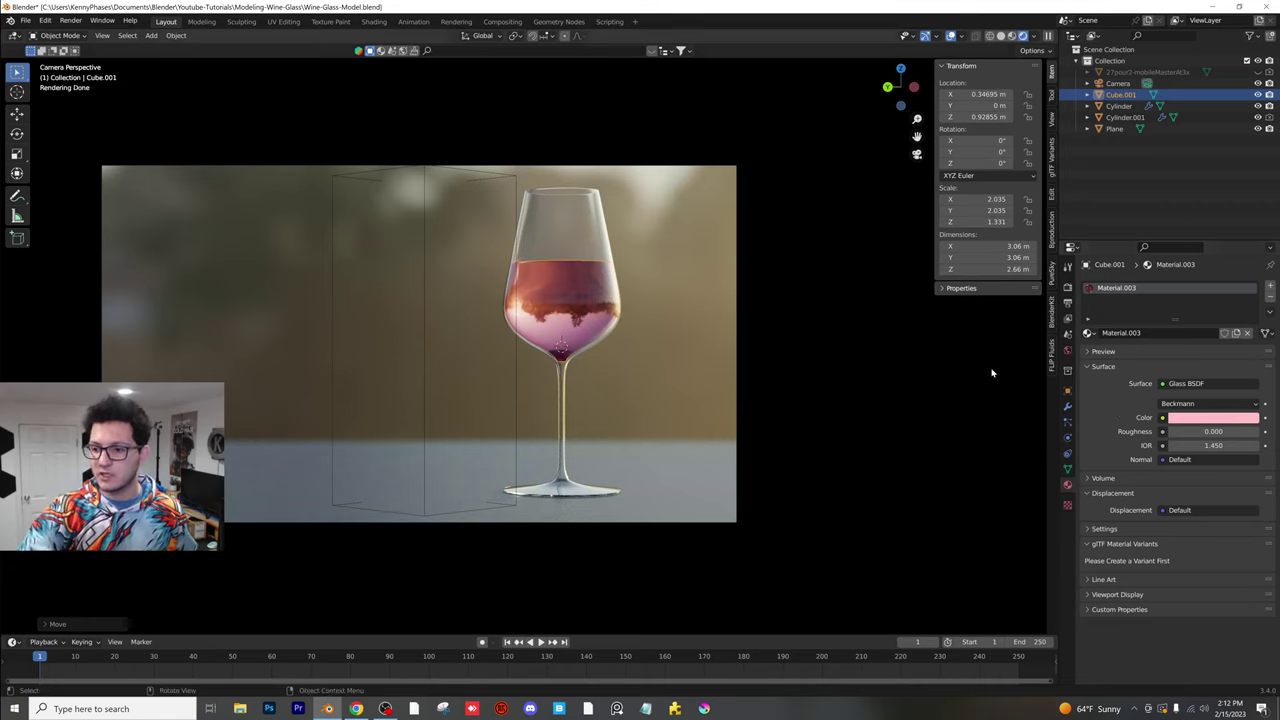
# - Set the wine material's IOR to 1.33 and save the file
pyautogui.click(1213, 445)
pyautogui.write('1.3')
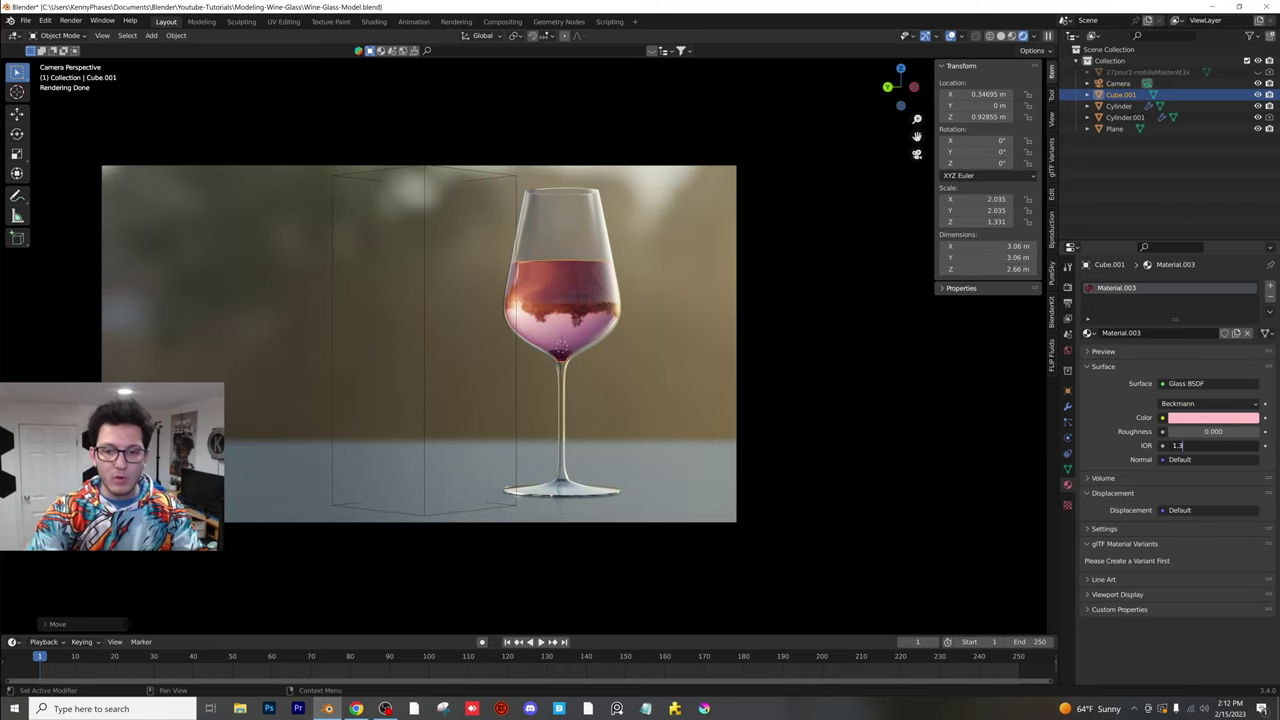
pyautogui.write('3')
pyautogui.press('Return')
pyautogui.hotkey('ctrl', 's')
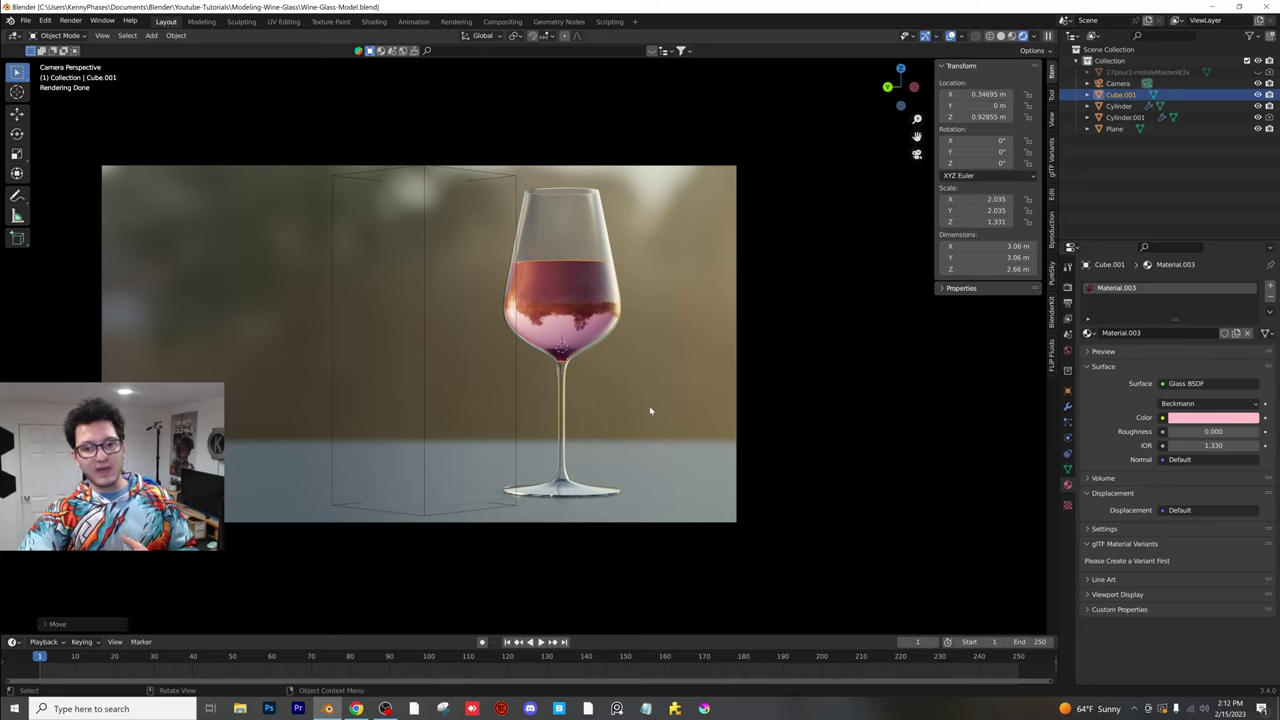
# - Try a pale cream color on the wine material, undo it, and save the file
pyautogui.scroll(2, 655, 428)
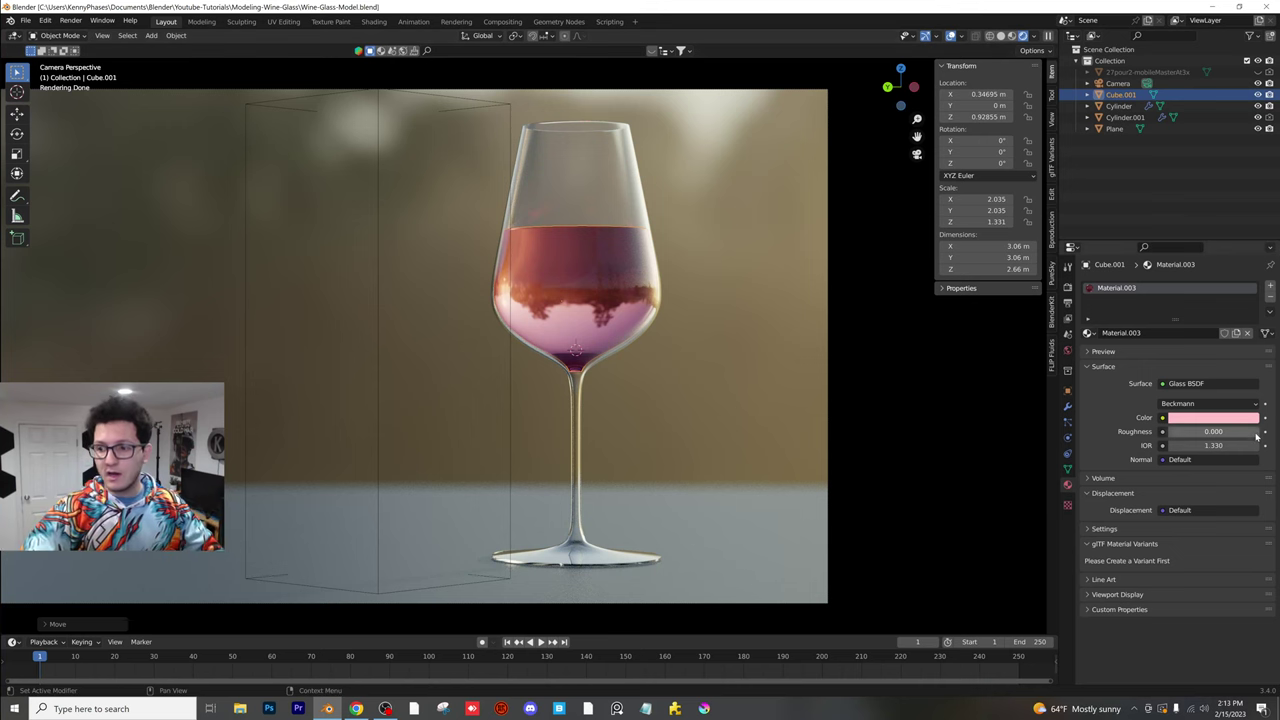
pyautogui.click(1223, 419)
pyautogui.click(1225, 418)
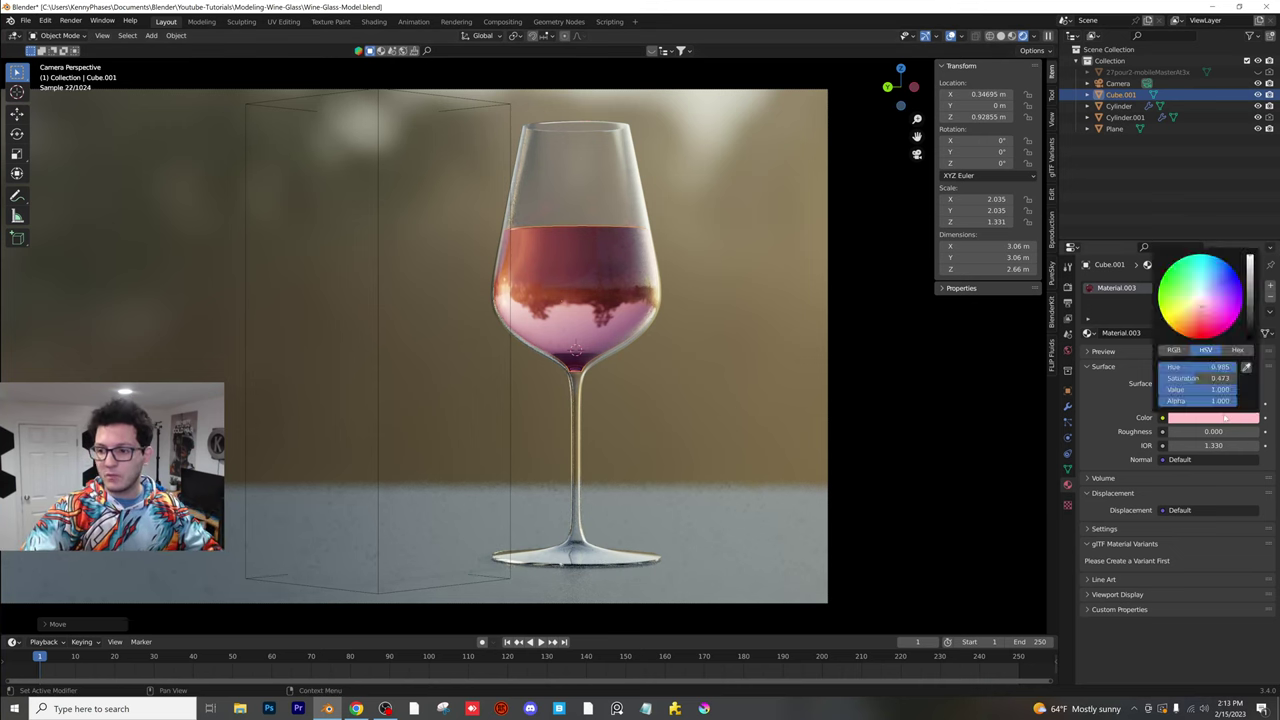
pyautogui.moveTo(1198, 302); pyautogui.dragTo(1197, 302)
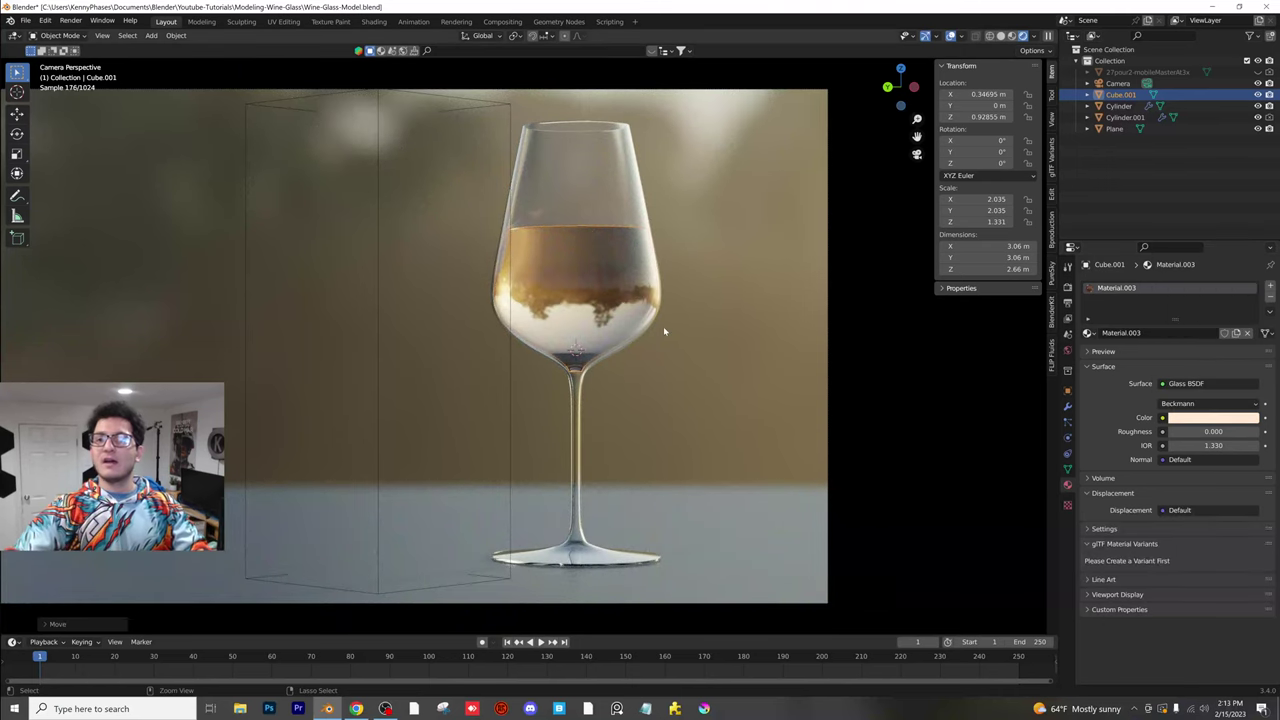
pyautogui.hotkey('ctrl', 'z')
pyautogui.hotkey('ctrl', 's')
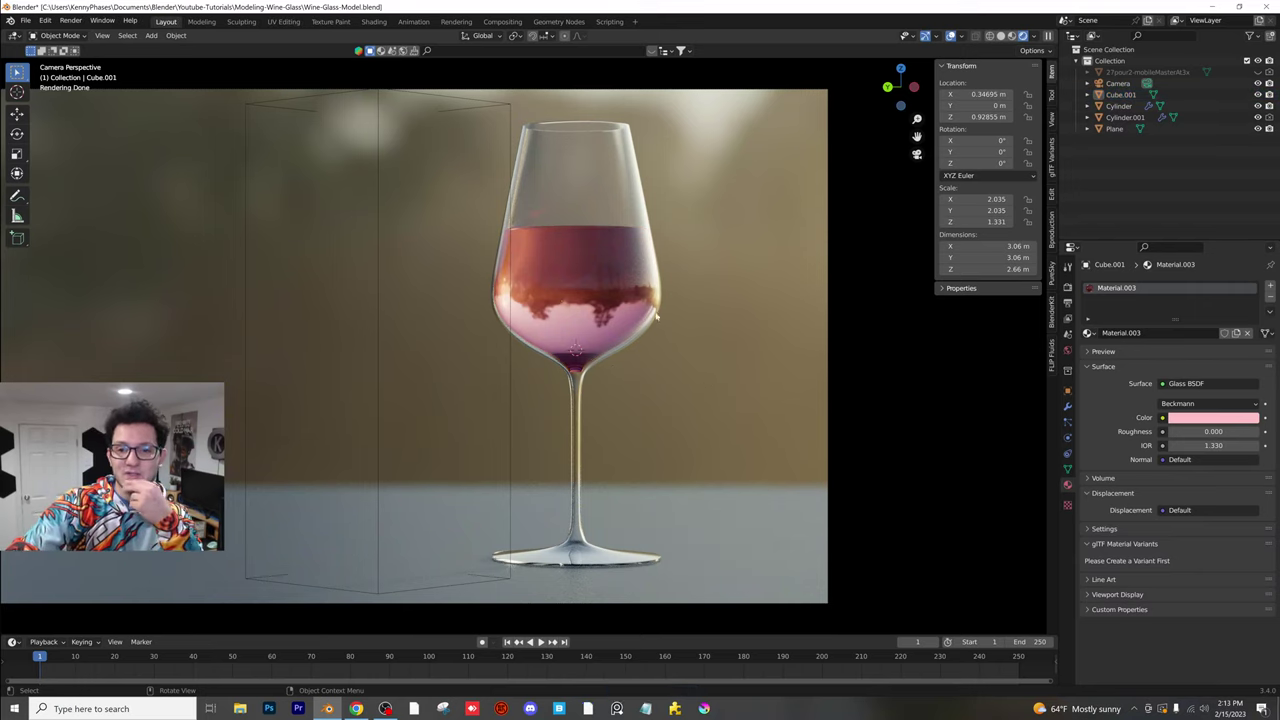
# - Select the wine volume and examine its mesh where the bowl meets the stem, using edit mode, solid shading and X-ray
pyautogui.click(651, 411)
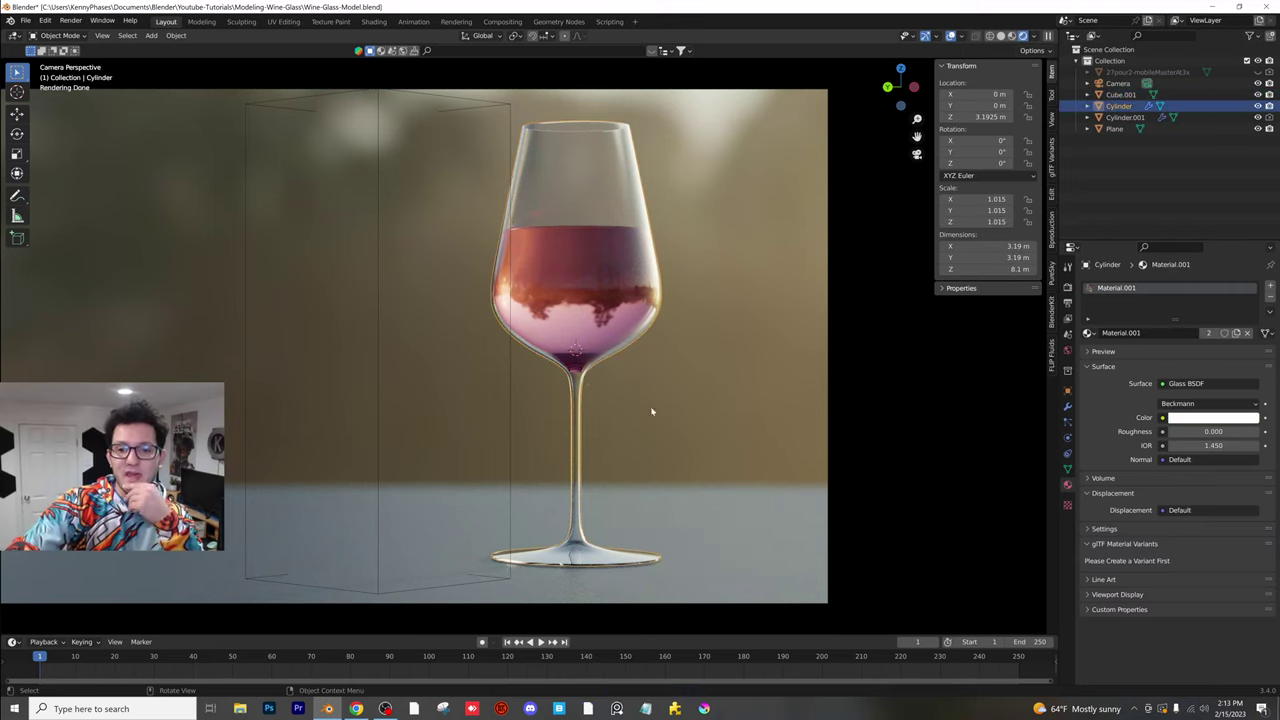
pyautogui.click(1125, 117)
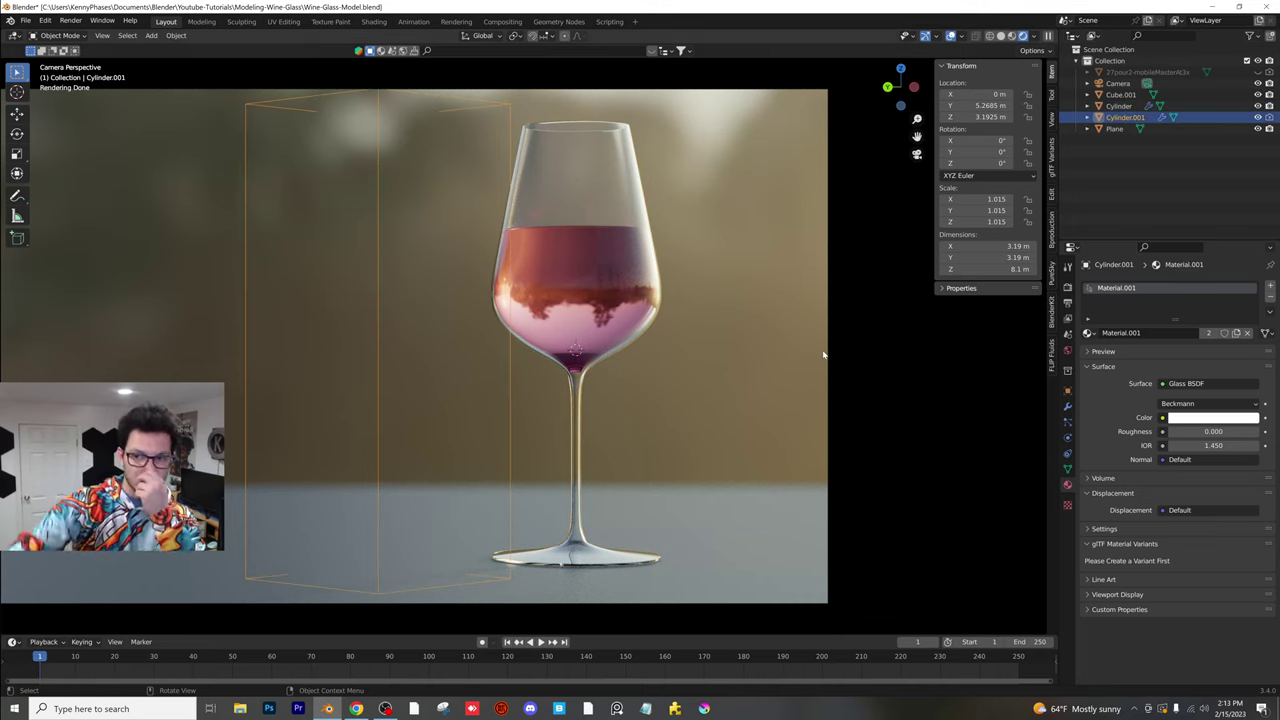
pyautogui.click(1120, 94)
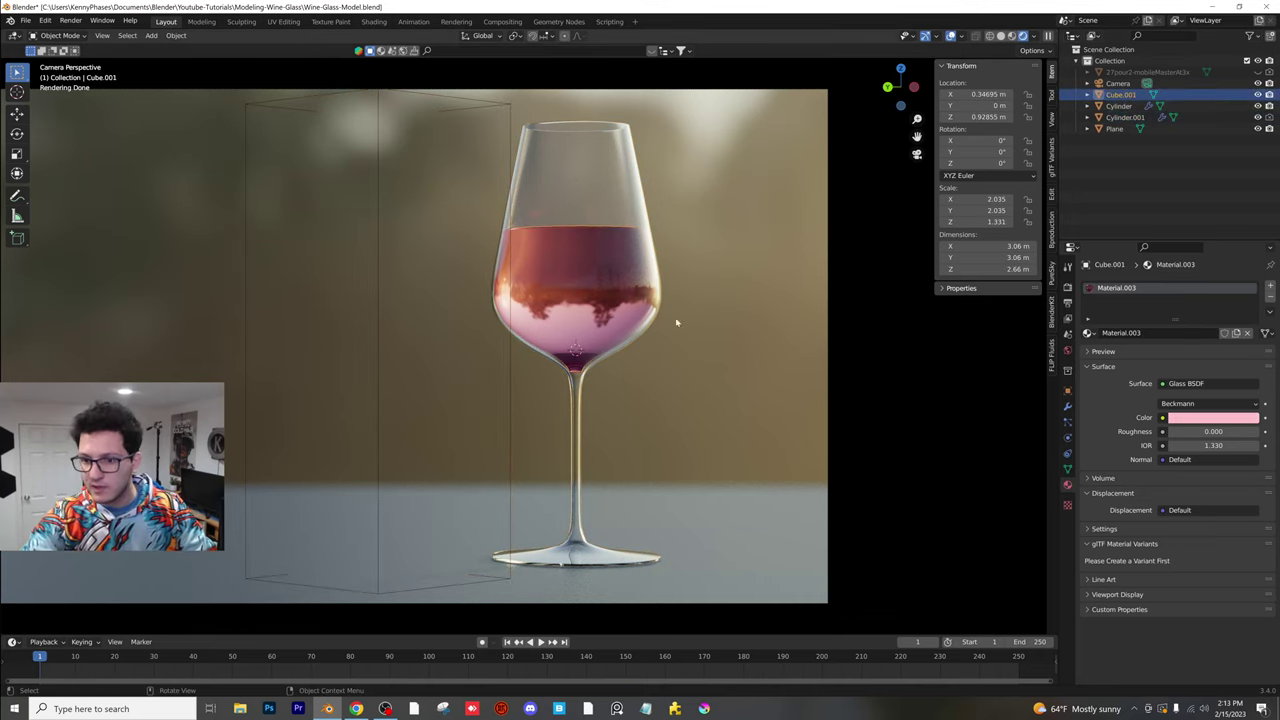
pyautogui.scroll(5, 680, 335)
pyautogui.keyDown('shift'); pyautogui.moveTo(692, 368); pyautogui.dragTo(574, 331, button='middle'); pyautogui.keyUp('shift')
pyautogui.scroll(3, 566, 320)
pyautogui.press('Tab')
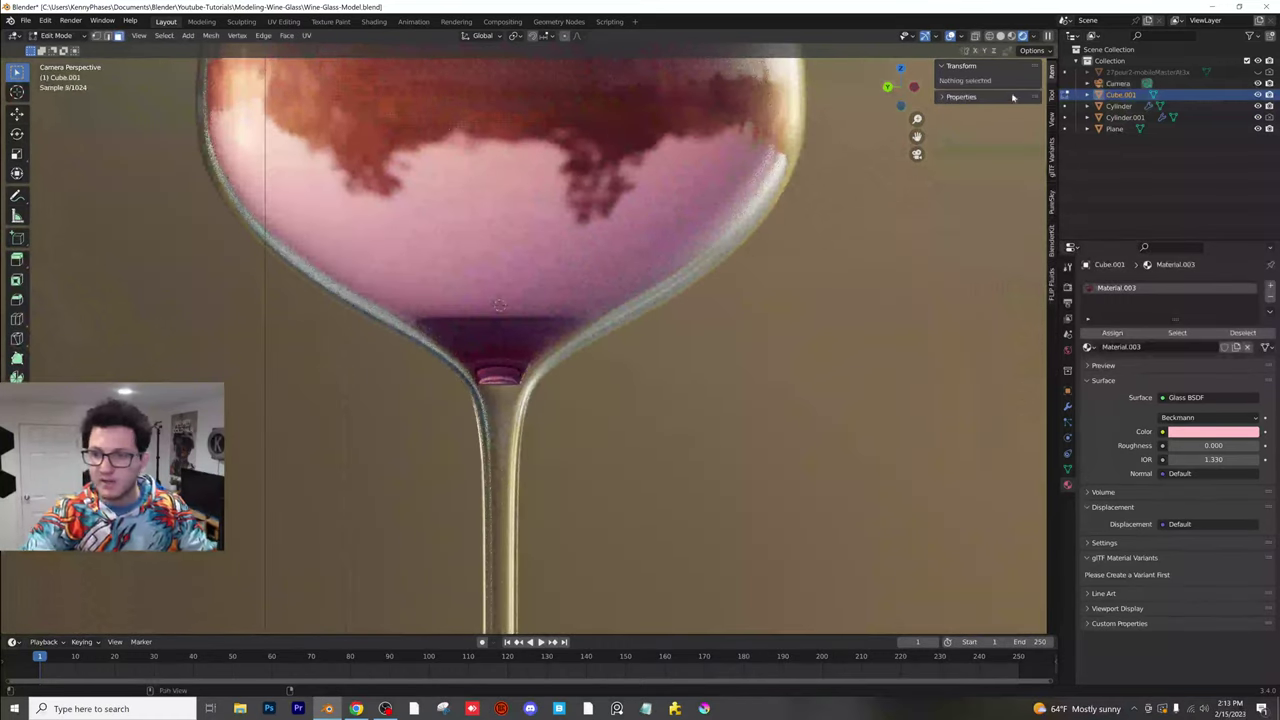
pyautogui.click(1002, 36)
pyautogui.scroll(-2, 556, 343)
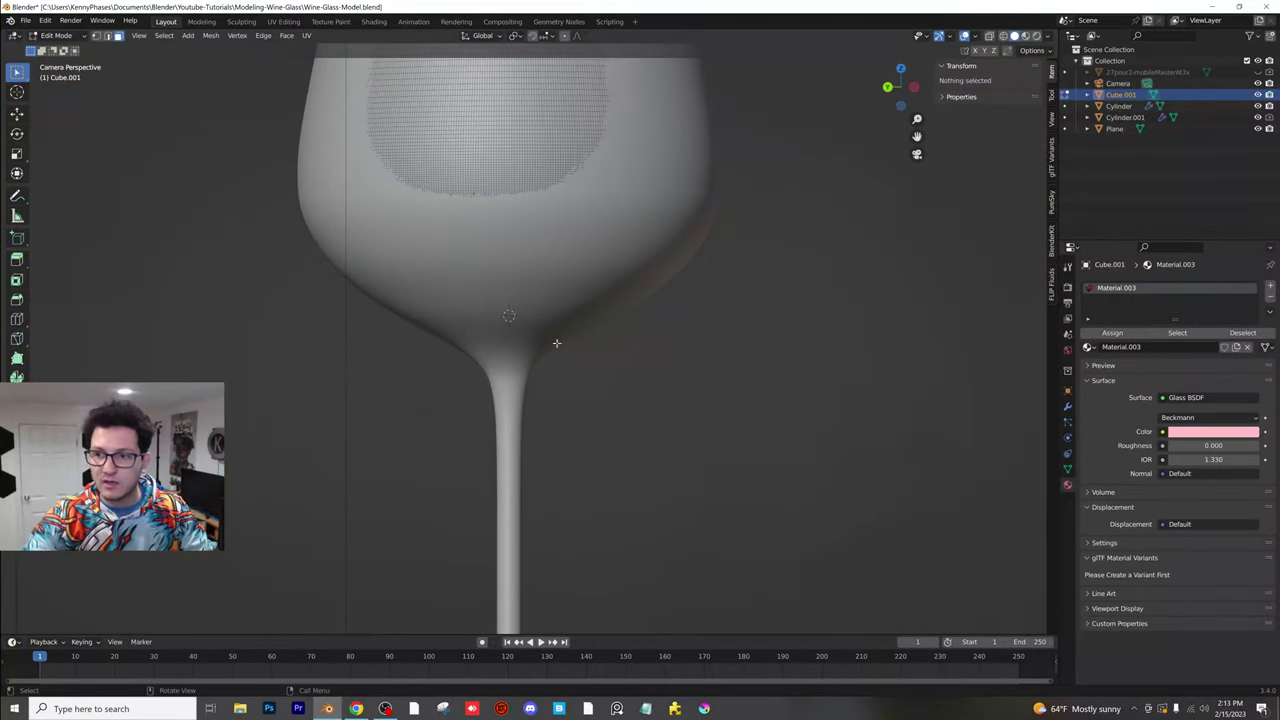
pyautogui.click(989, 36)
pyautogui.scroll(6, 518, 392)
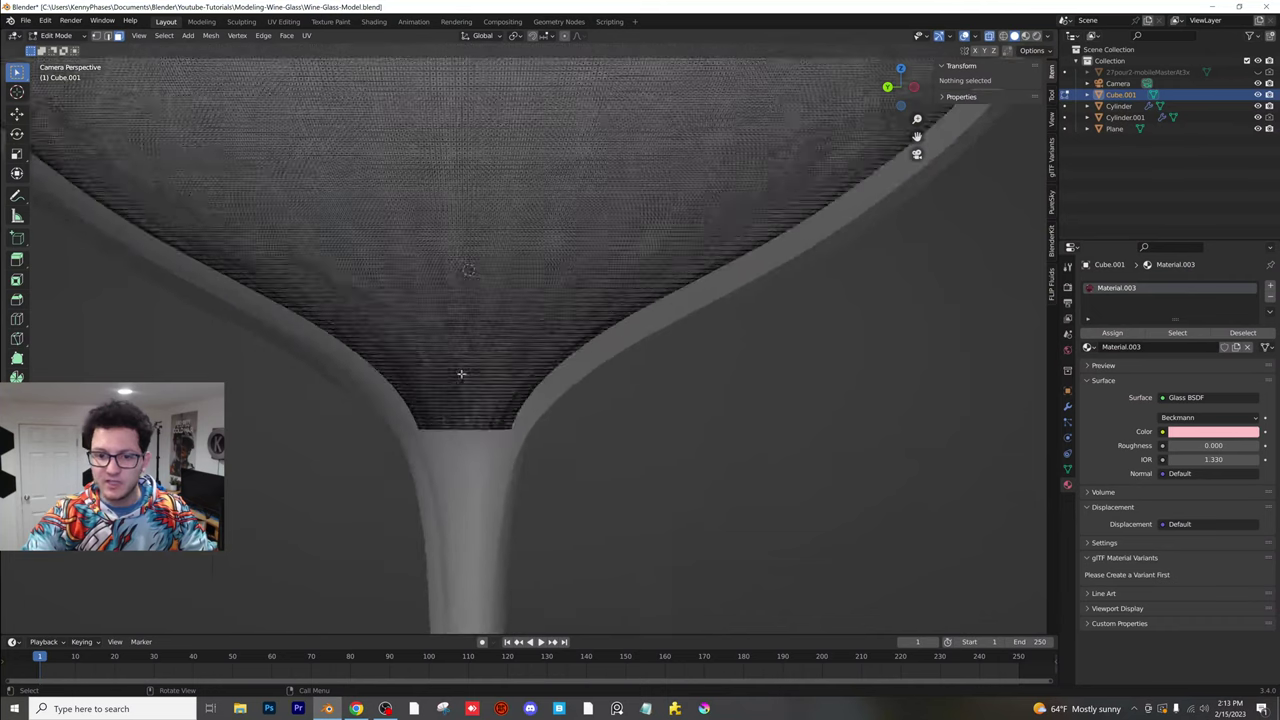
pyautogui.scroll(-6, 504, 431)
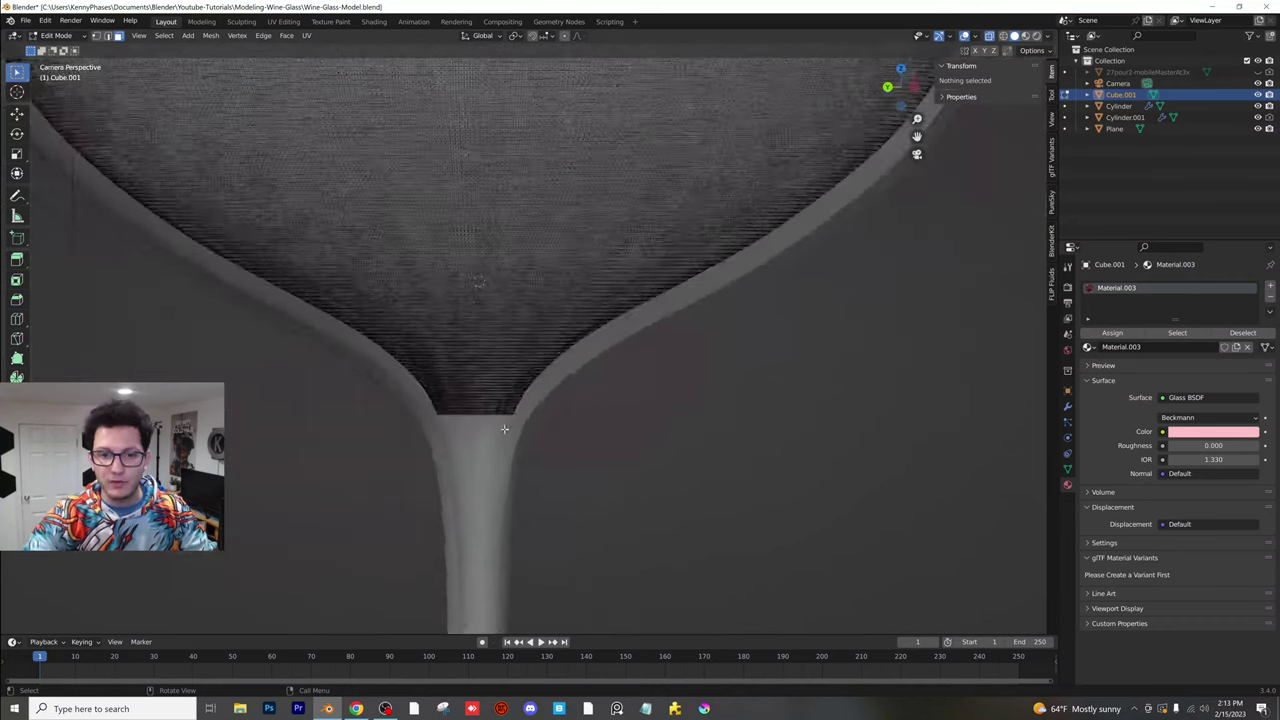
# - Examine the bottom opening of the wine mesh from other angles, and return to object mode
pyautogui.moveTo(523, 389); pyautogui.dragTo(600, 345, button='middle')
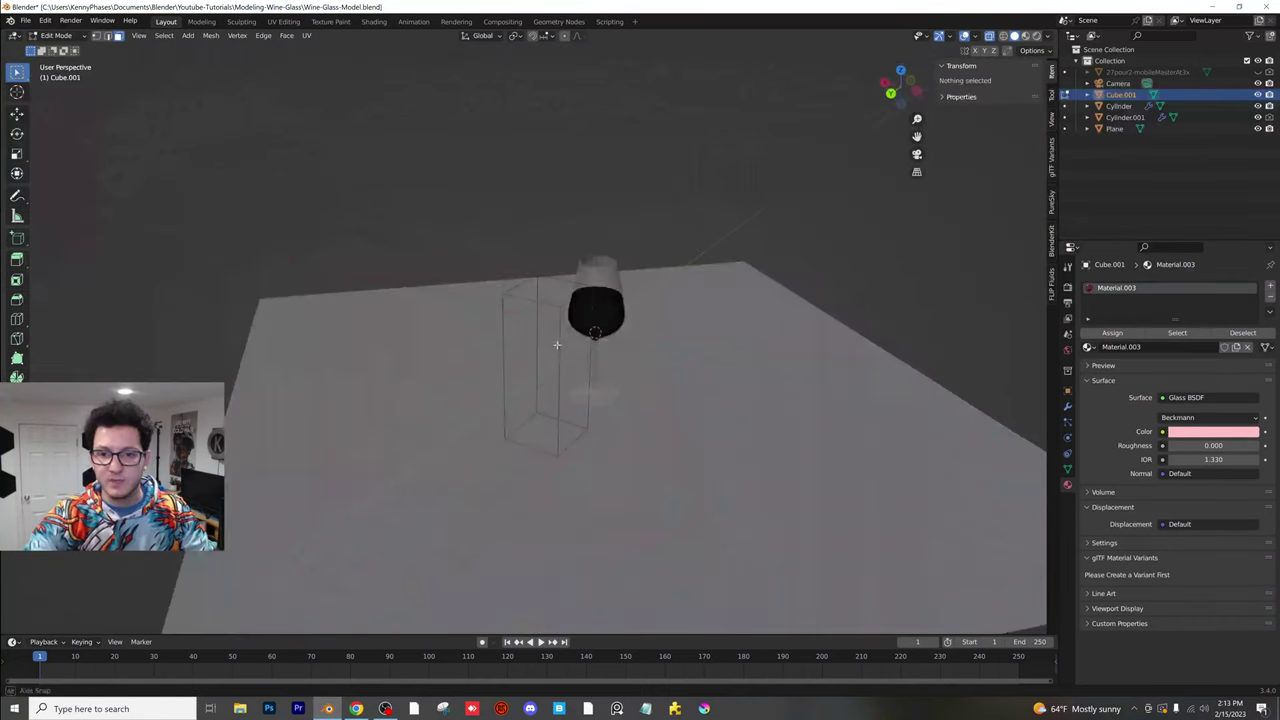
pyautogui.scroll(8, 629, 337)
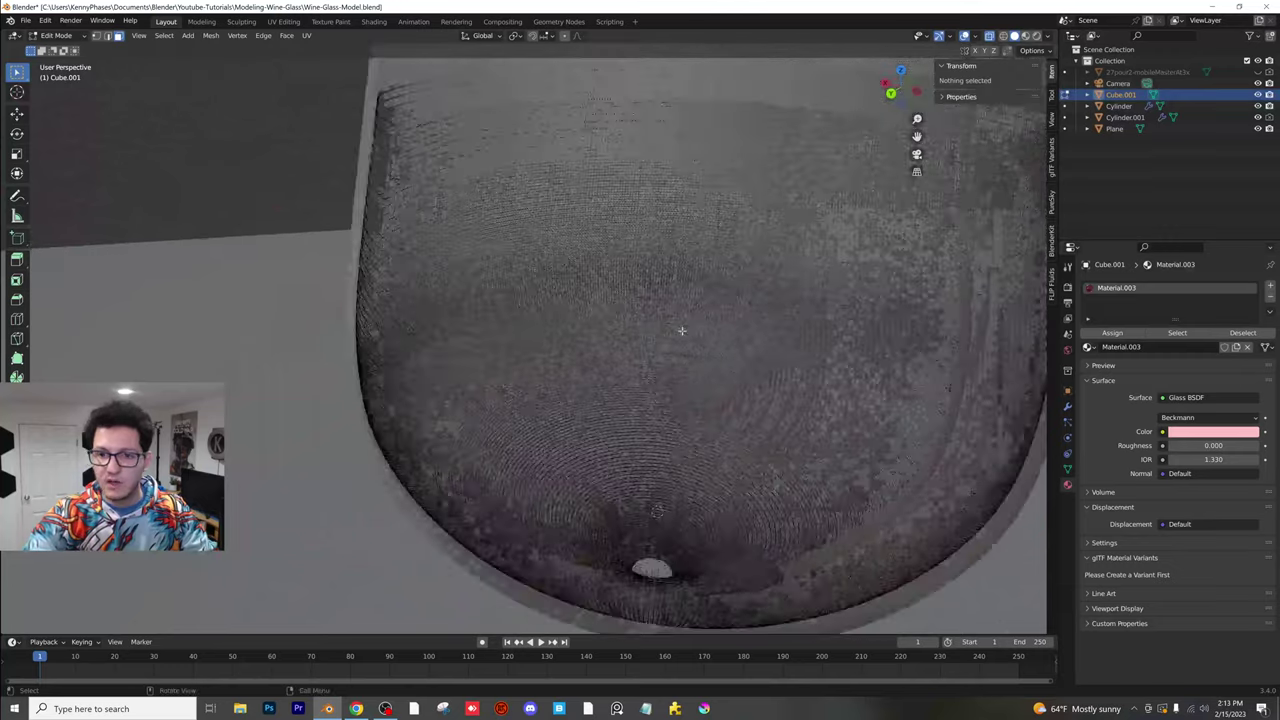
pyautogui.moveTo(681, 330); pyautogui.dragTo(495, 351, button='middle')
pyautogui.scroll(-5, 498, 352)
pyautogui.press('Tab')
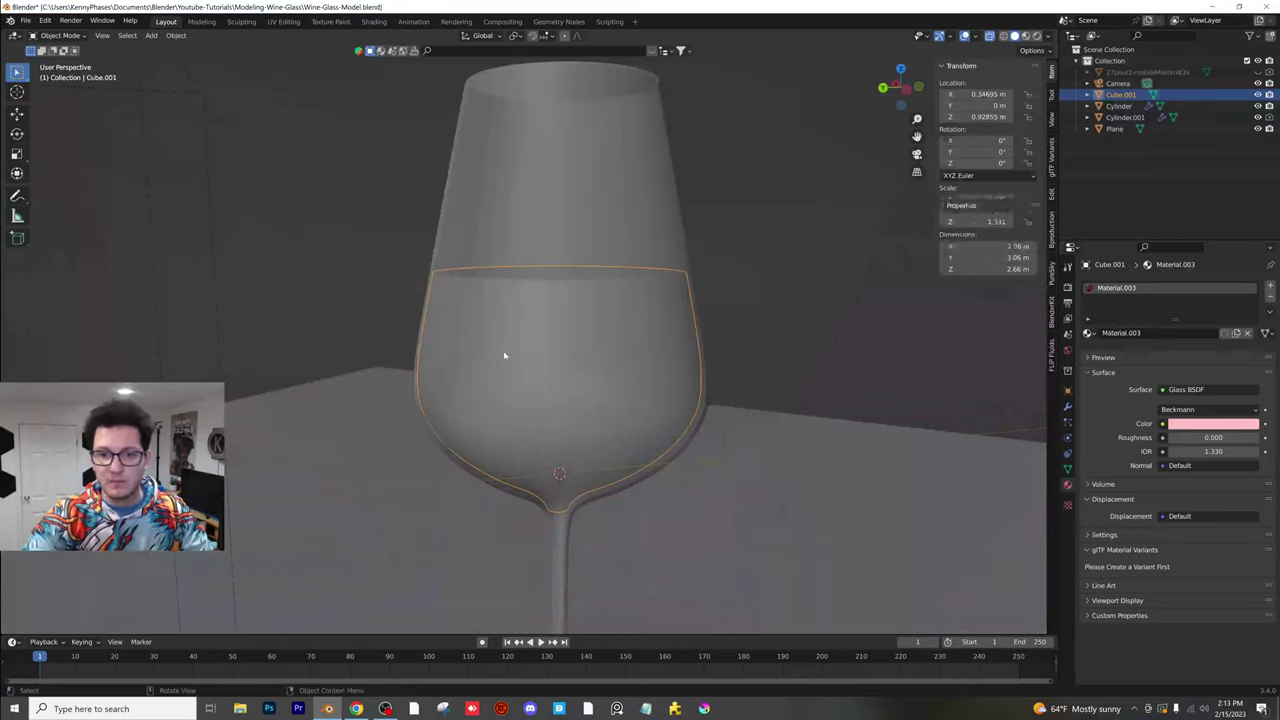
# - Return to the rendered camera view with nothing selected, save the file, and frame the whole composition
pyautogui.press('KP_0')
pyautogui.press('KP_0')
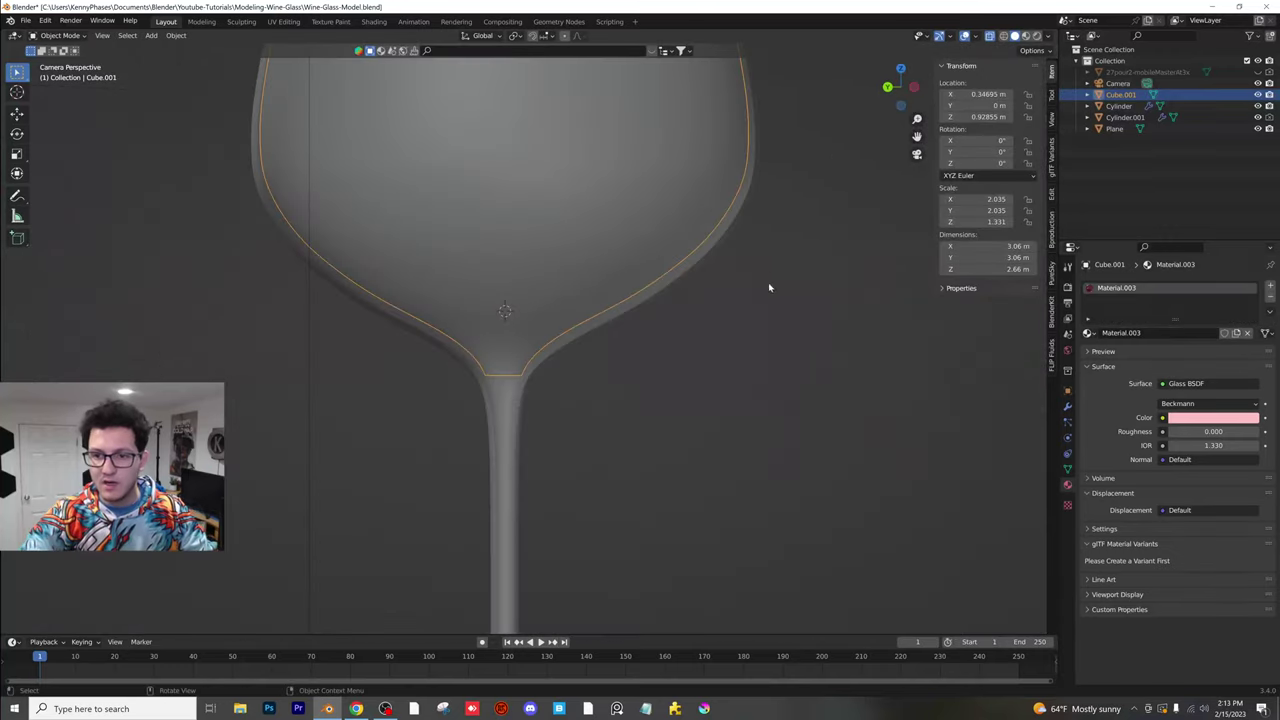
pyautogui.scroll(-6, 600, 280)
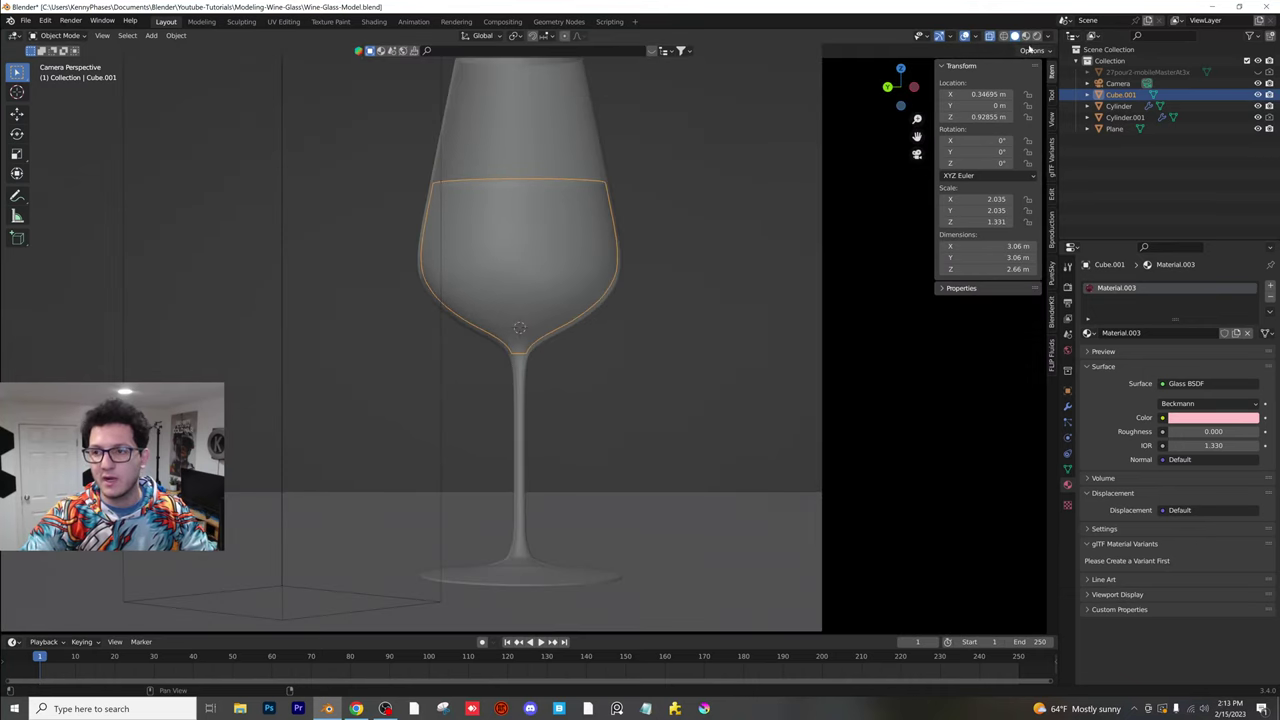
pyautogui.press('z')
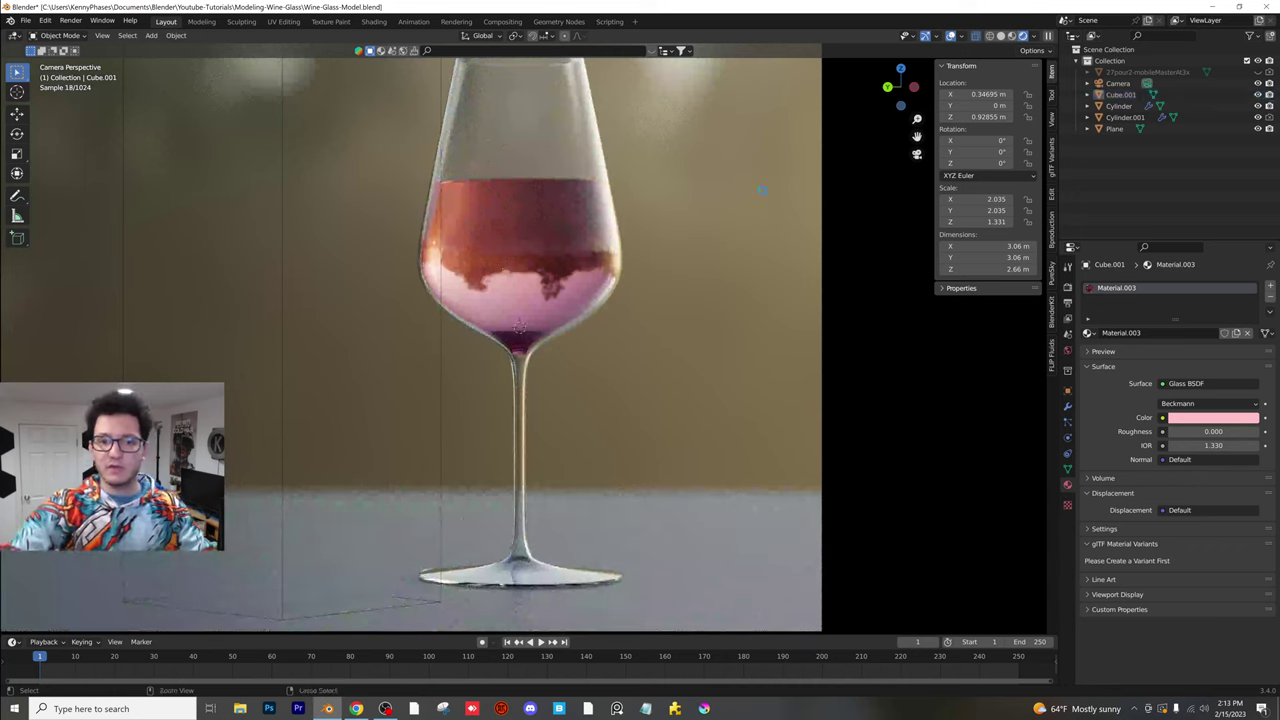
pyautogui.hotkey('ctrl', 's')
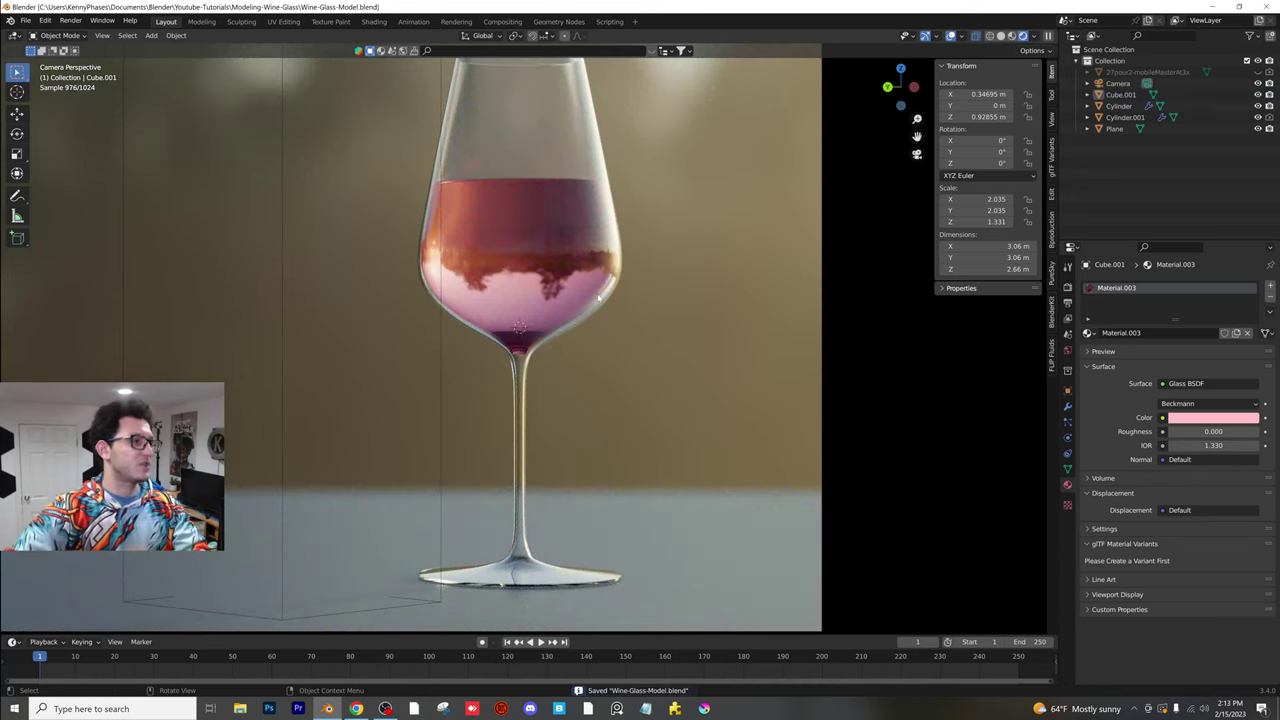
pyautogui.scroll(-1, 643, 398)
pyautogui.keyDown('shift'); pyautogui.moveTo(650, 355); pyautogui.dragTo(708, 408, button='middle'); pyautogui.keyUp('shift')
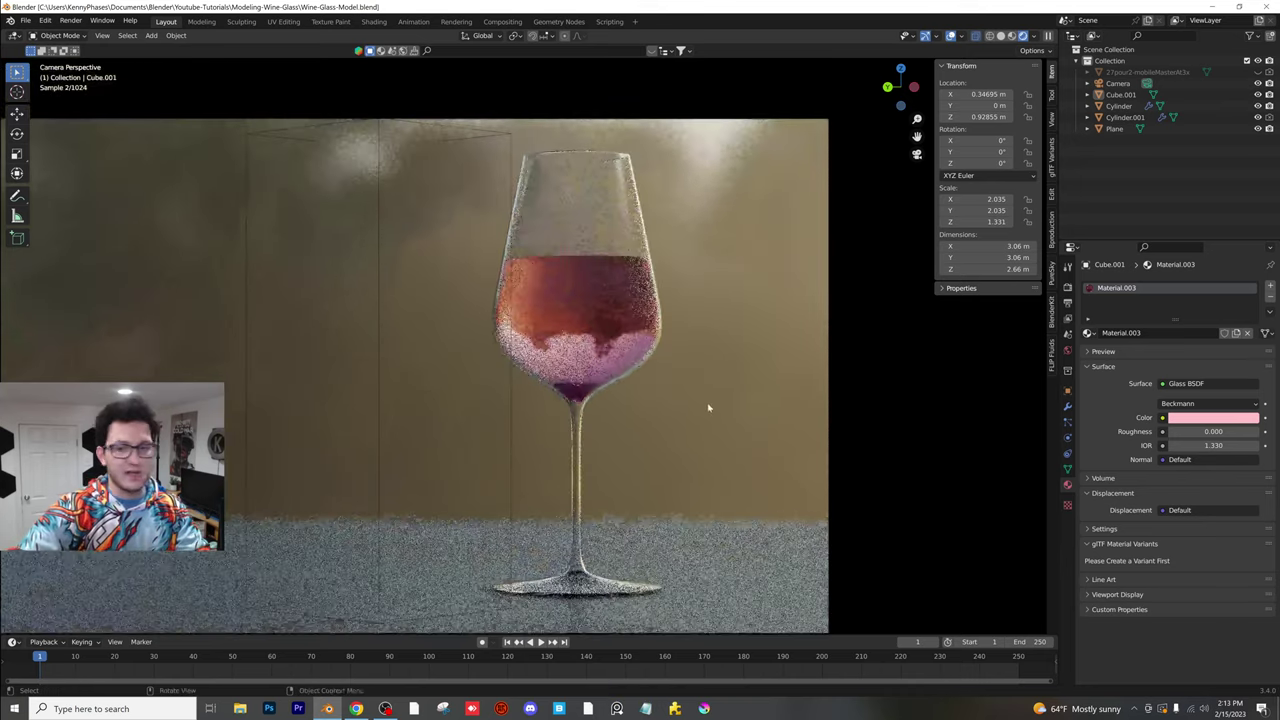
pyautogui.scroll(-2, 702, 405)
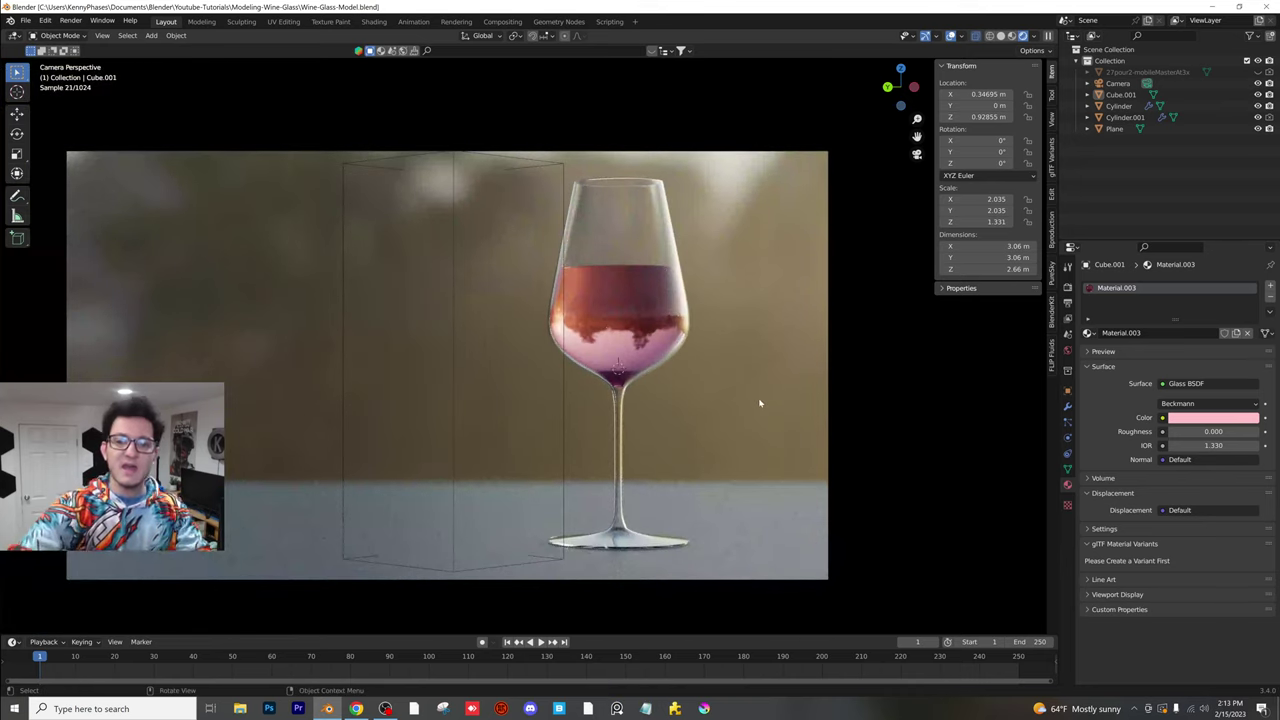